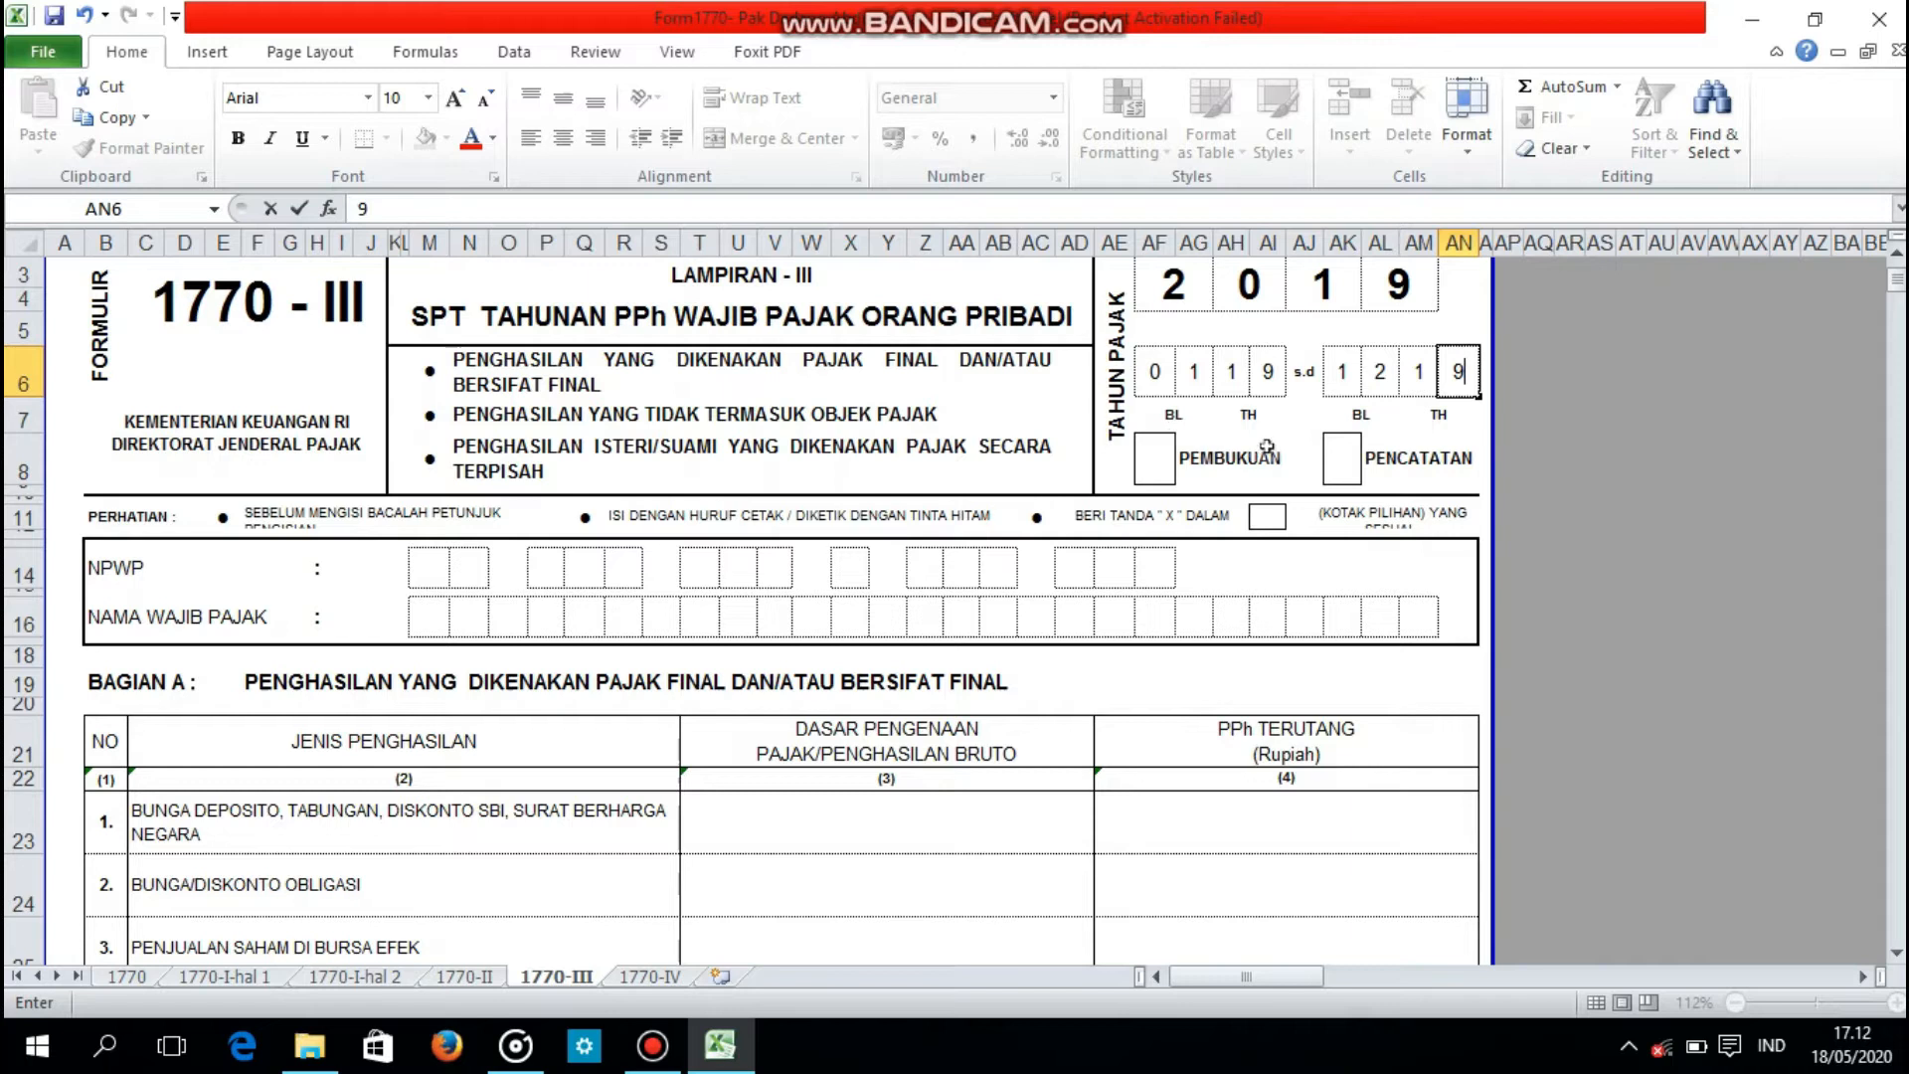
Step: Mark the PENCATATAN box with X
click(1342, 460)
text(X)
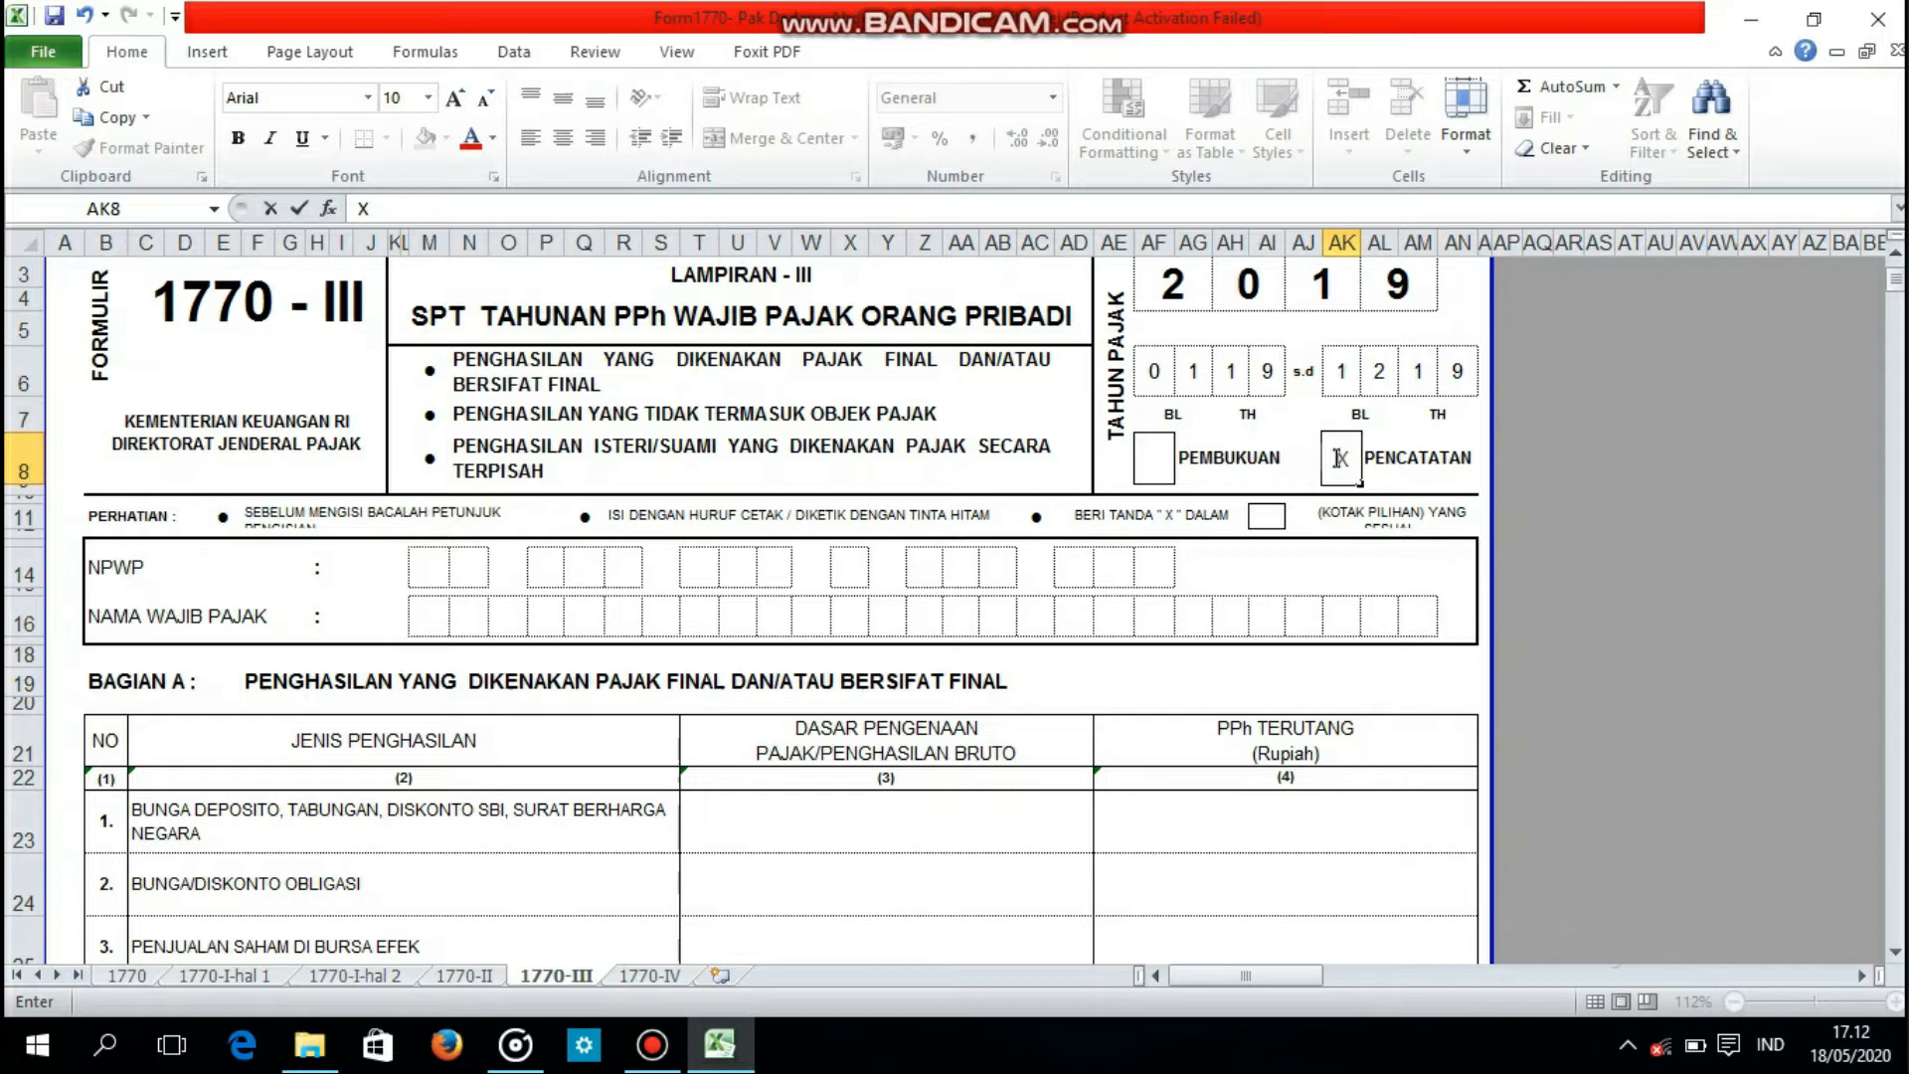
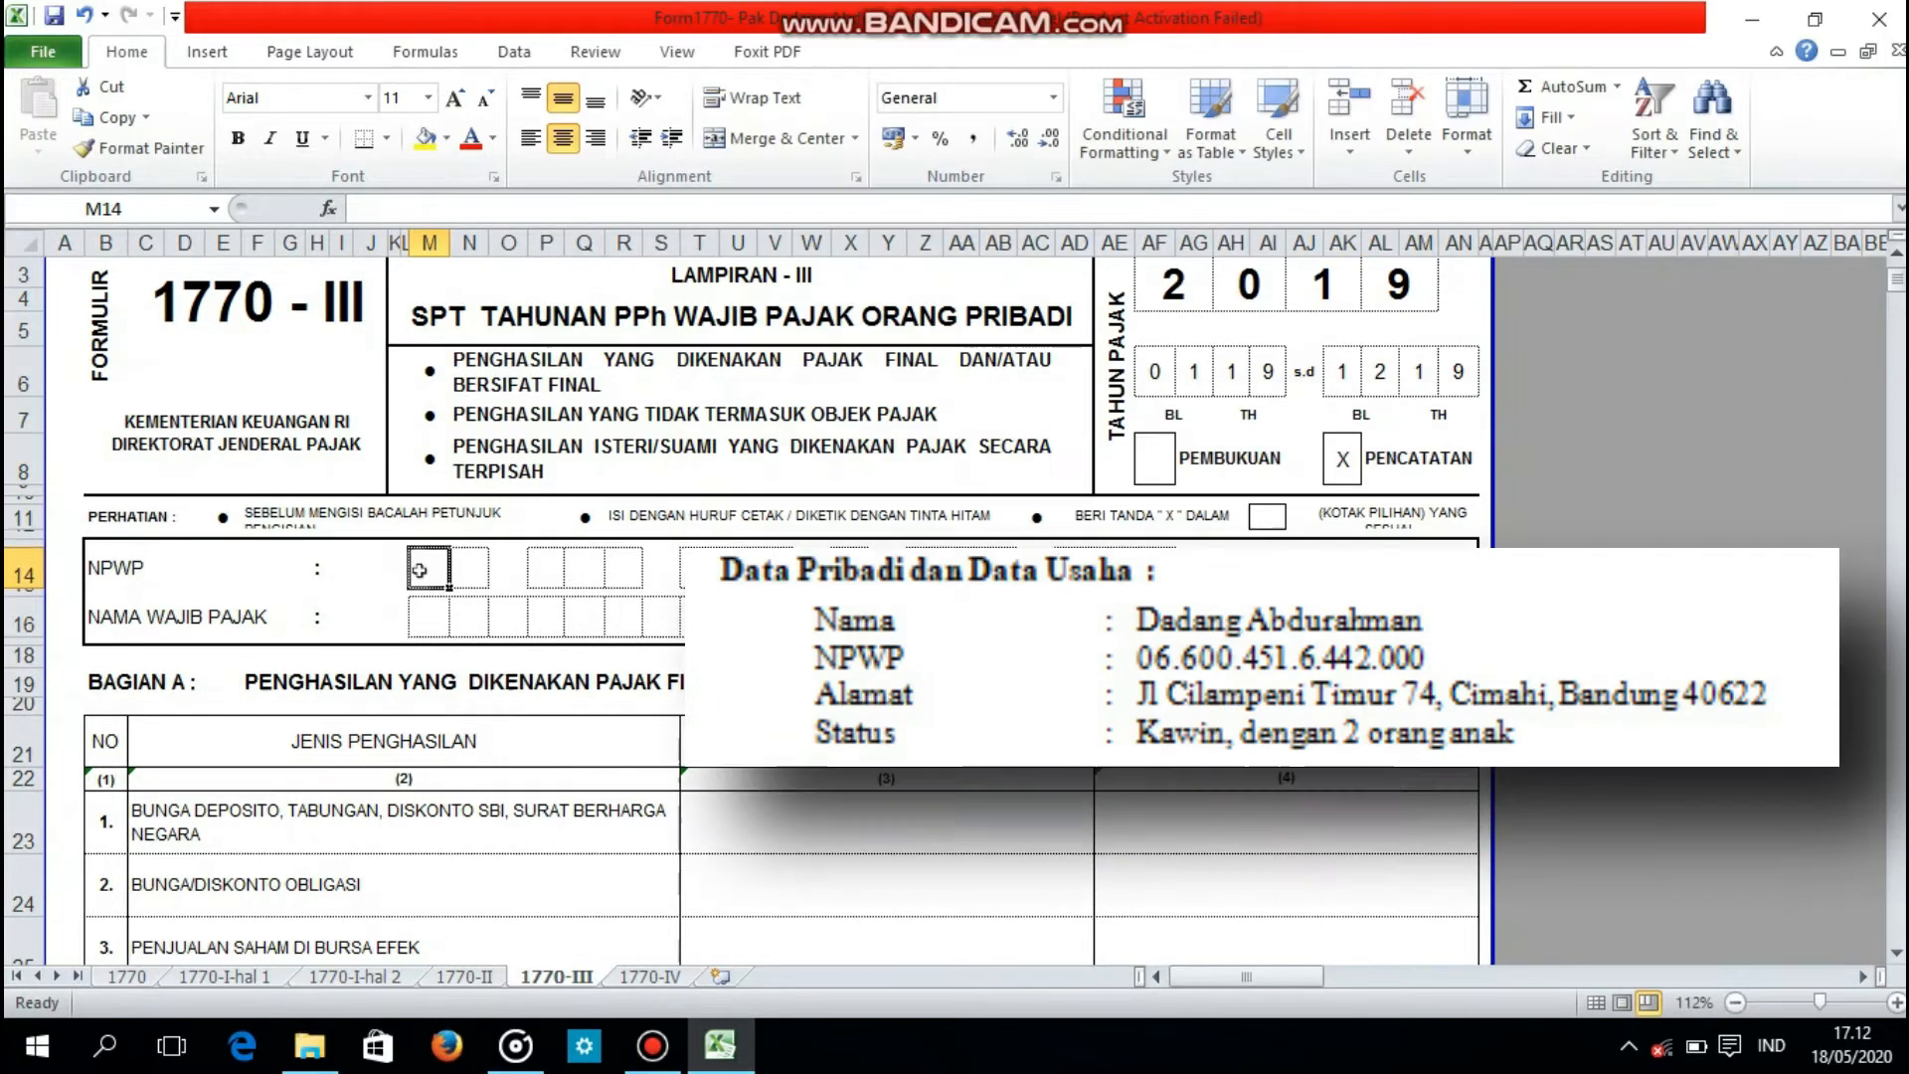
Step: Fill in the taxpayer's NPWP number and full name in the identity block, one character per box
key(Tab)
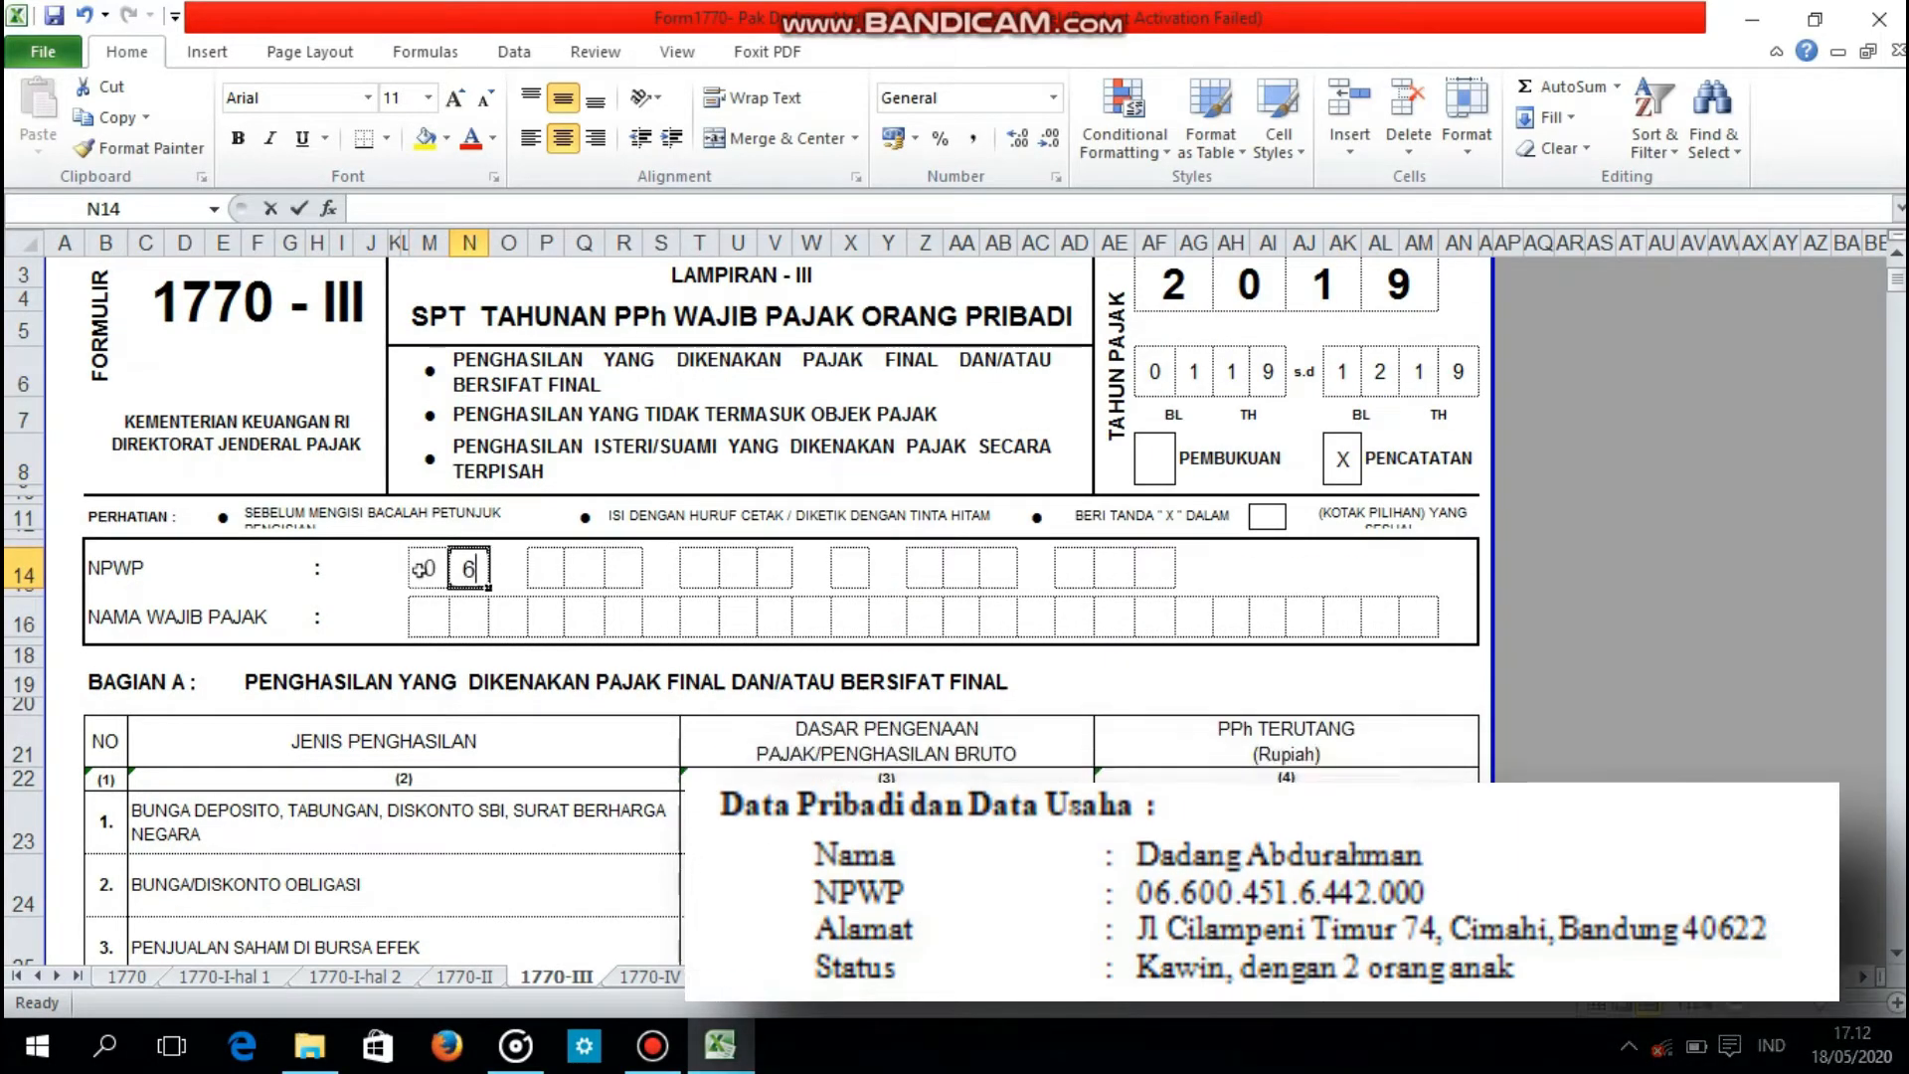
key(Tab)
key(Tab)
key(Tab)
key(Tab)
key(Tab)
key(Tab)
key(Tab)
key(Tab)
click(420, 617)
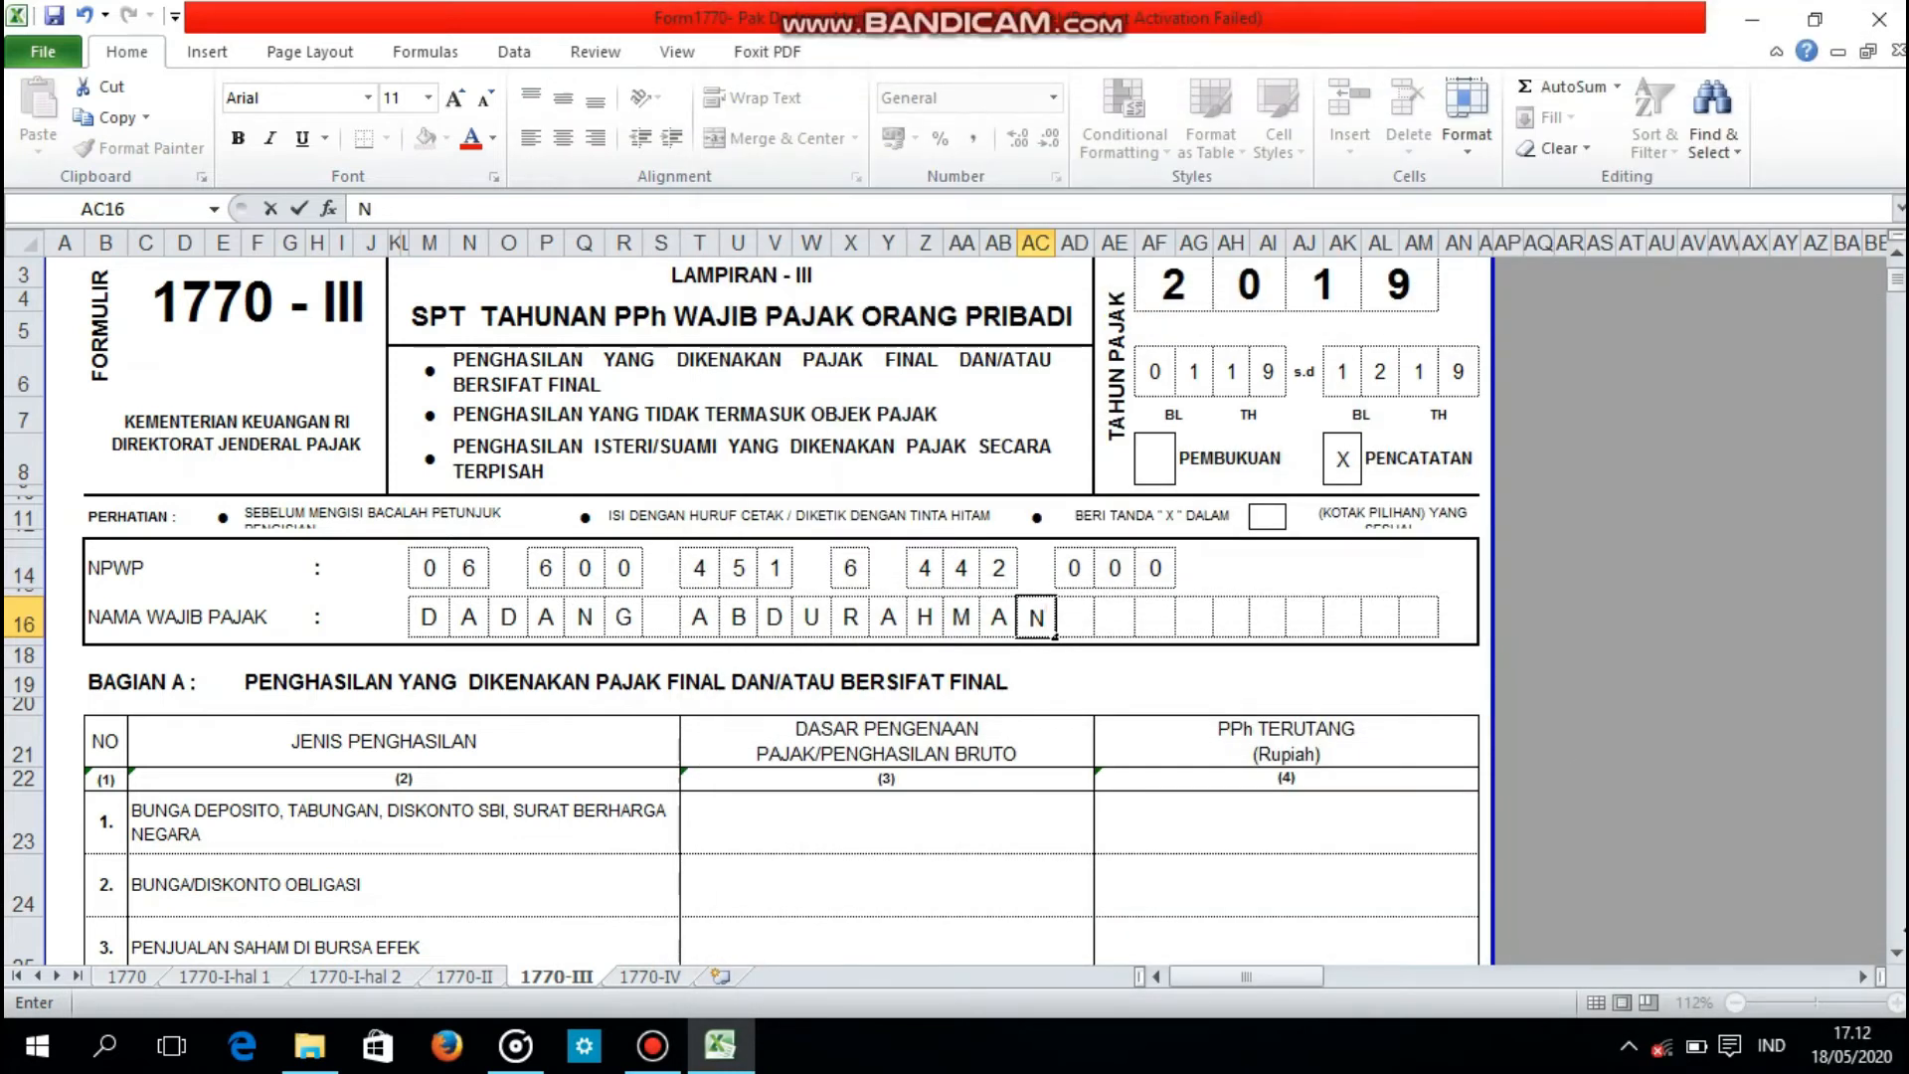
Step: Enter 9875200 as the gross income for item 1, BUNGA DEPOSITO, TABUNGAN, DISKONTO SBI, in Bagian A
click(1899, 959)
click(1899, 958)
click(1898, 959)
click(1898, 959)
click(1898, 959)
click(1899, 959)
click(1898, 959)
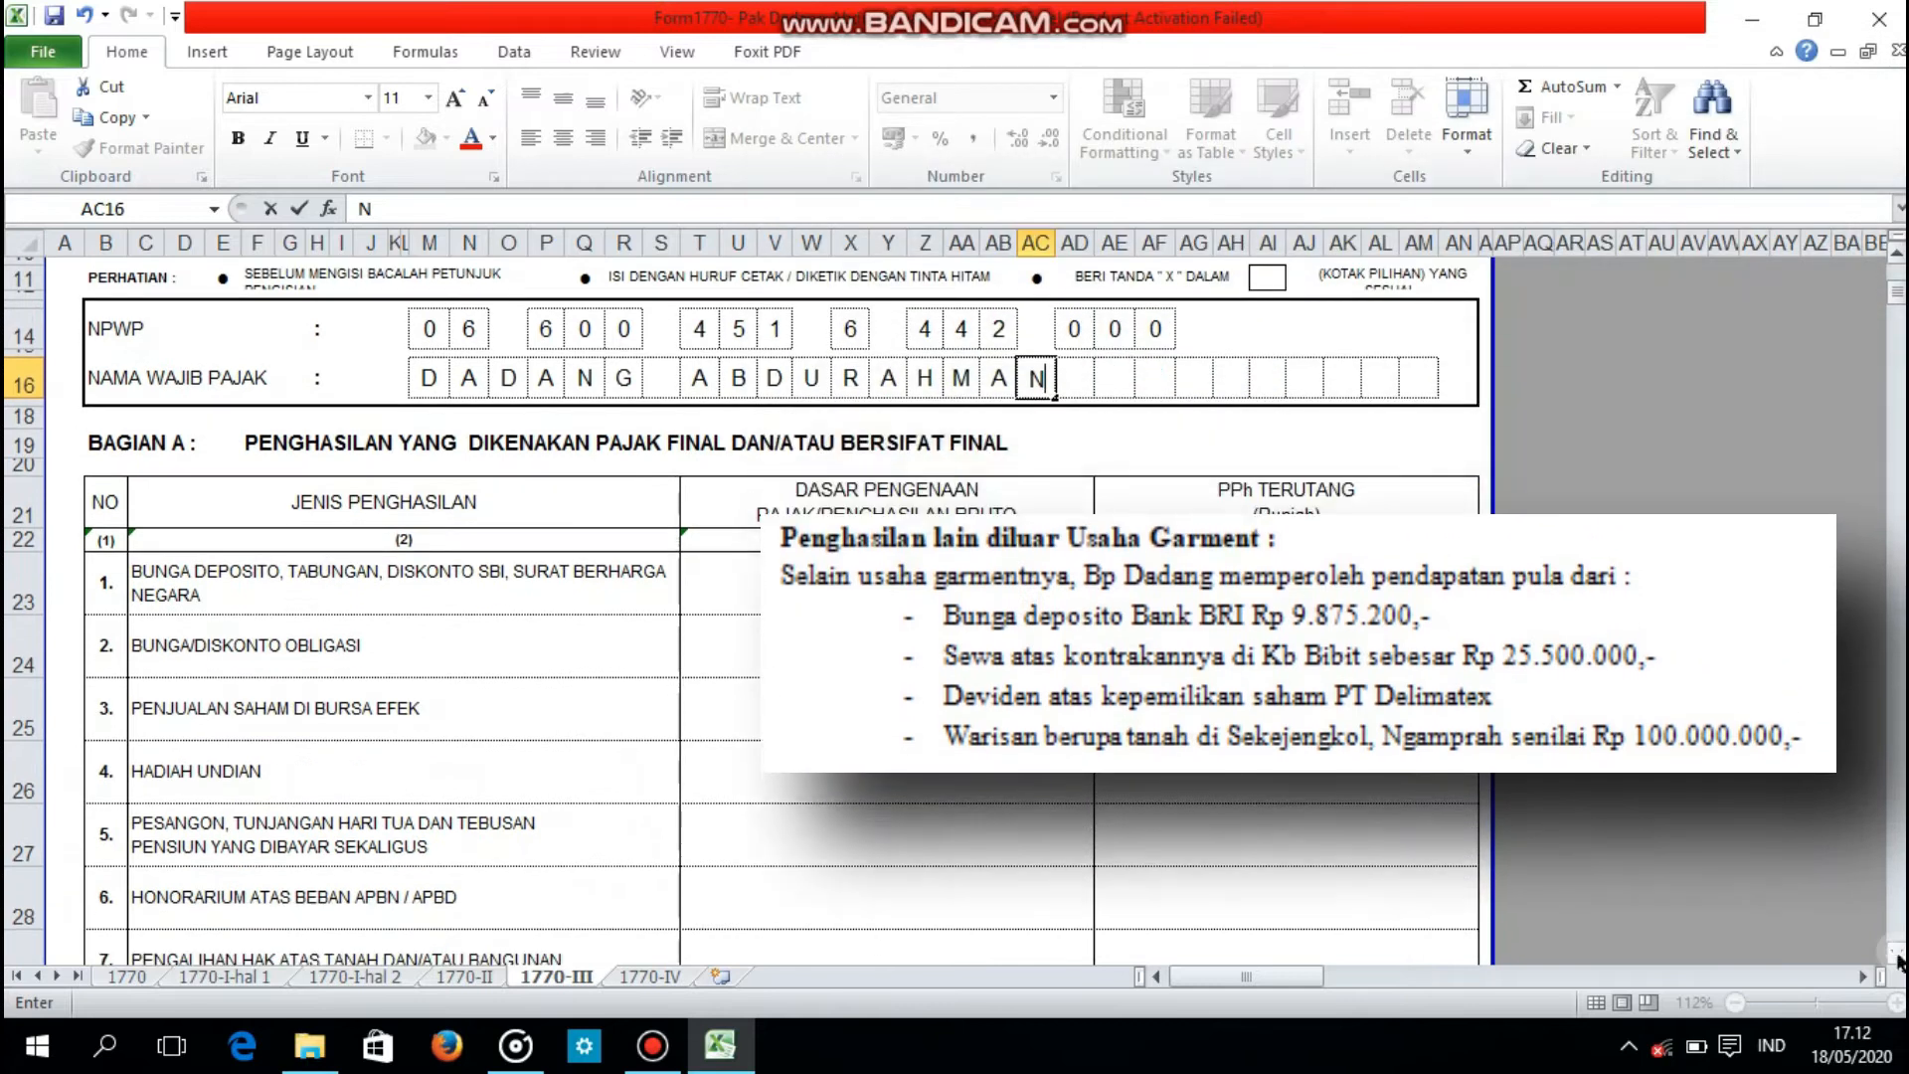
click(1898, 959)
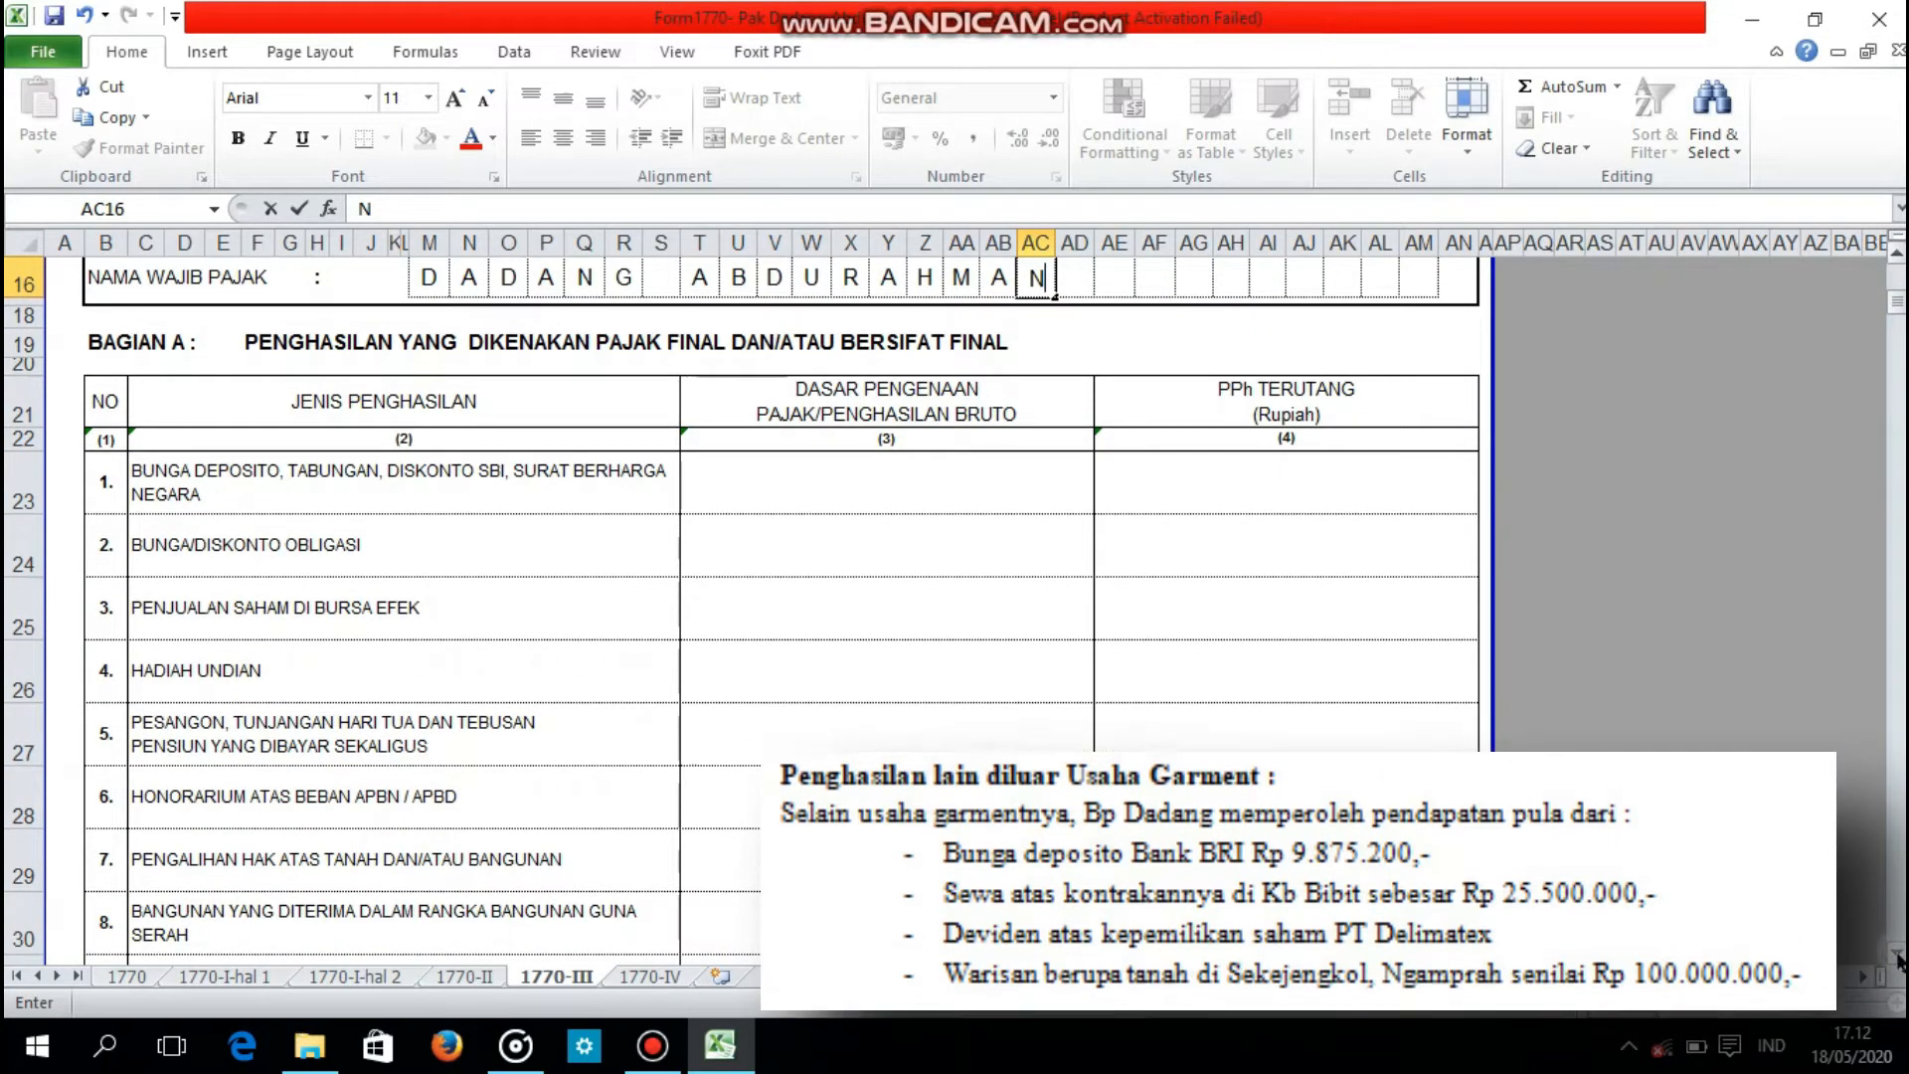
click(998, 494)
text(9)
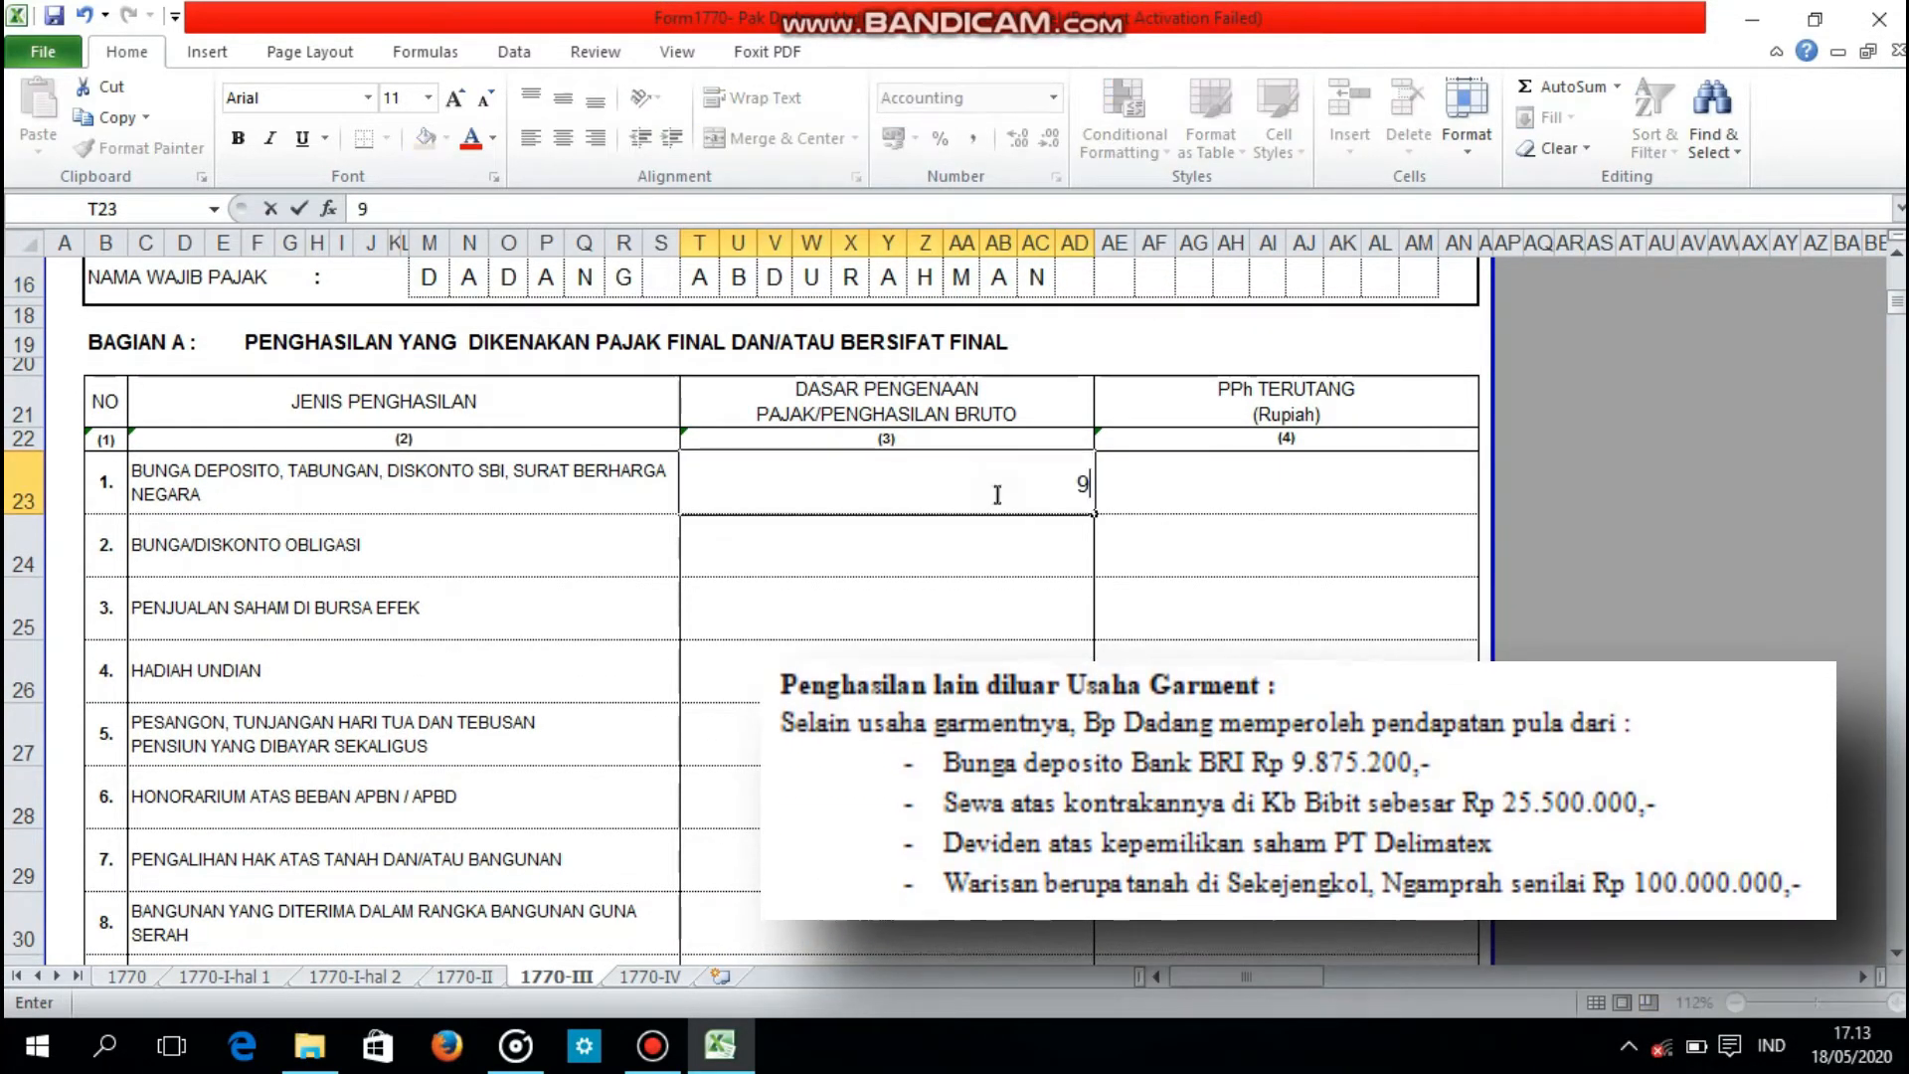
text(.875.200)
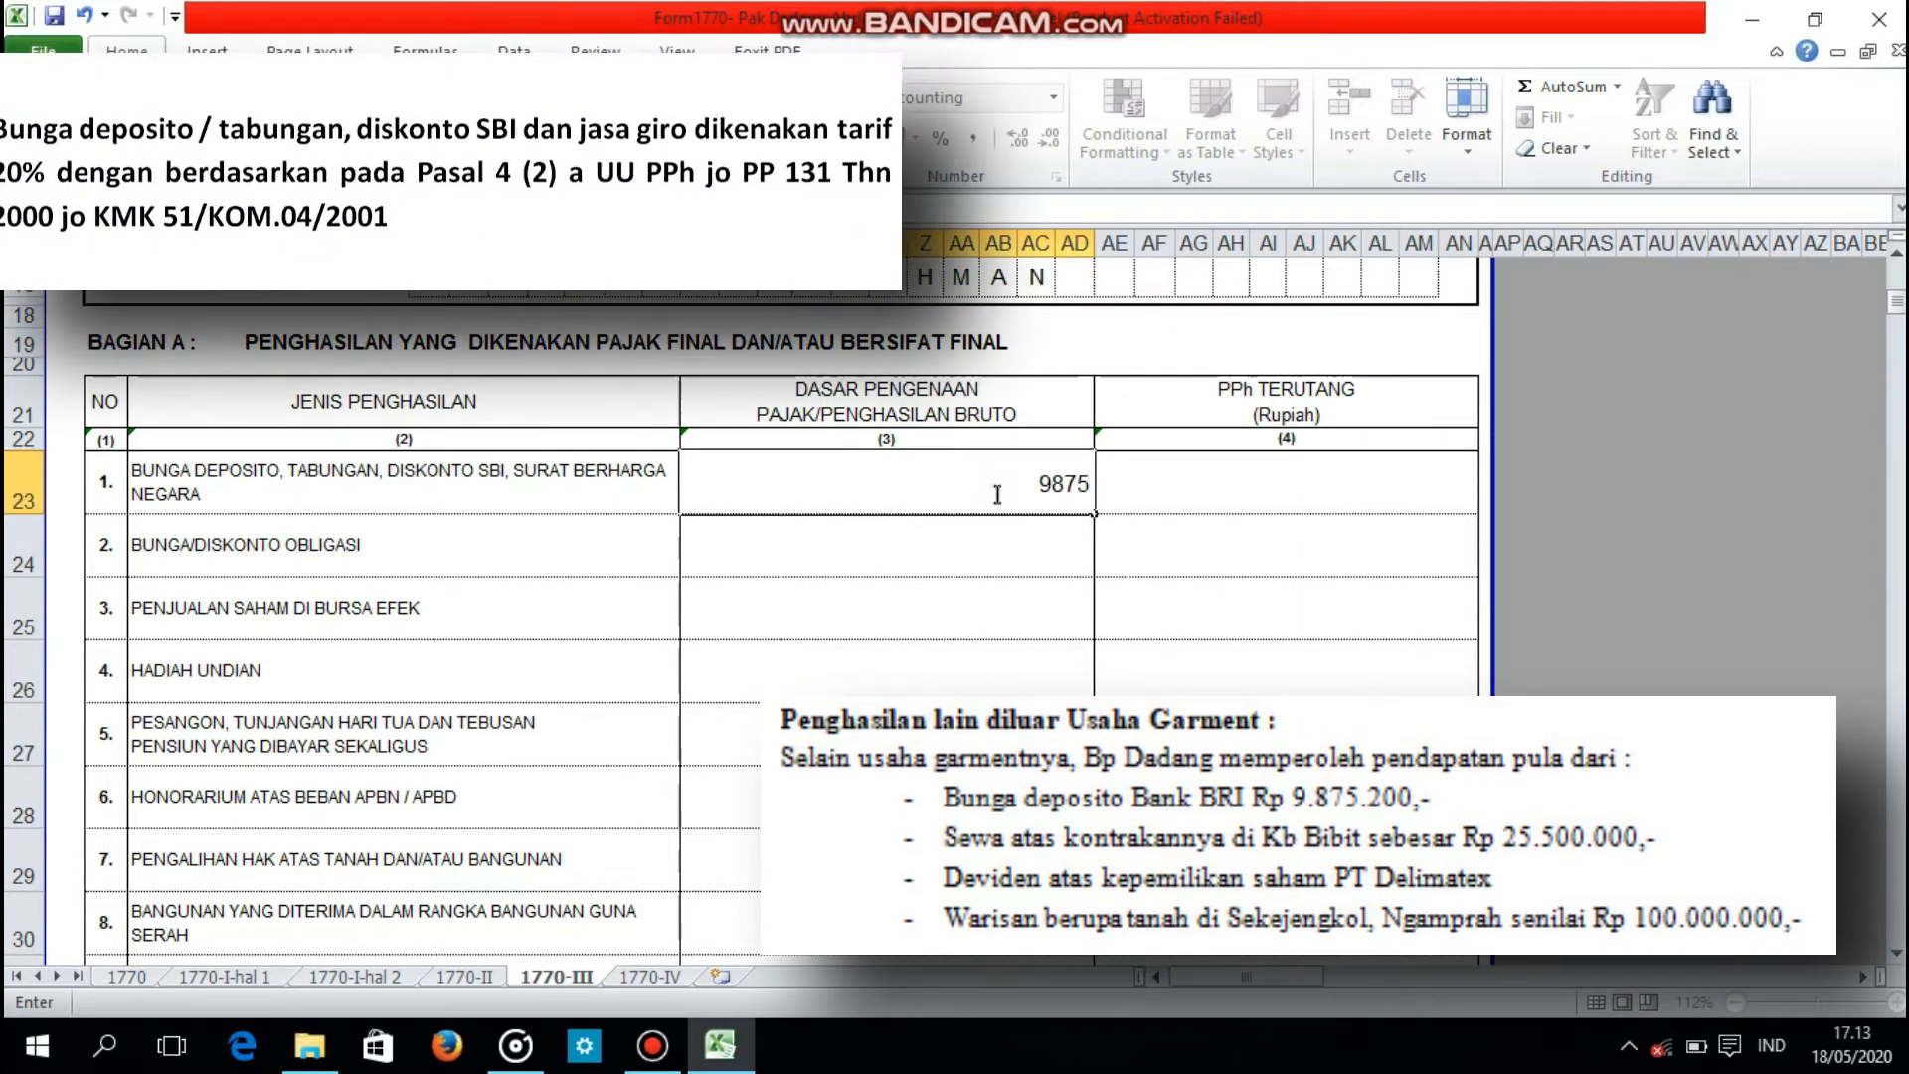
key(Return)
Step: Calculate the PPh Terutang of the deposit interest as 20% of its gross income with the formula =T23*20%
click(1125, 486)
text(=)
click(1069, 487)
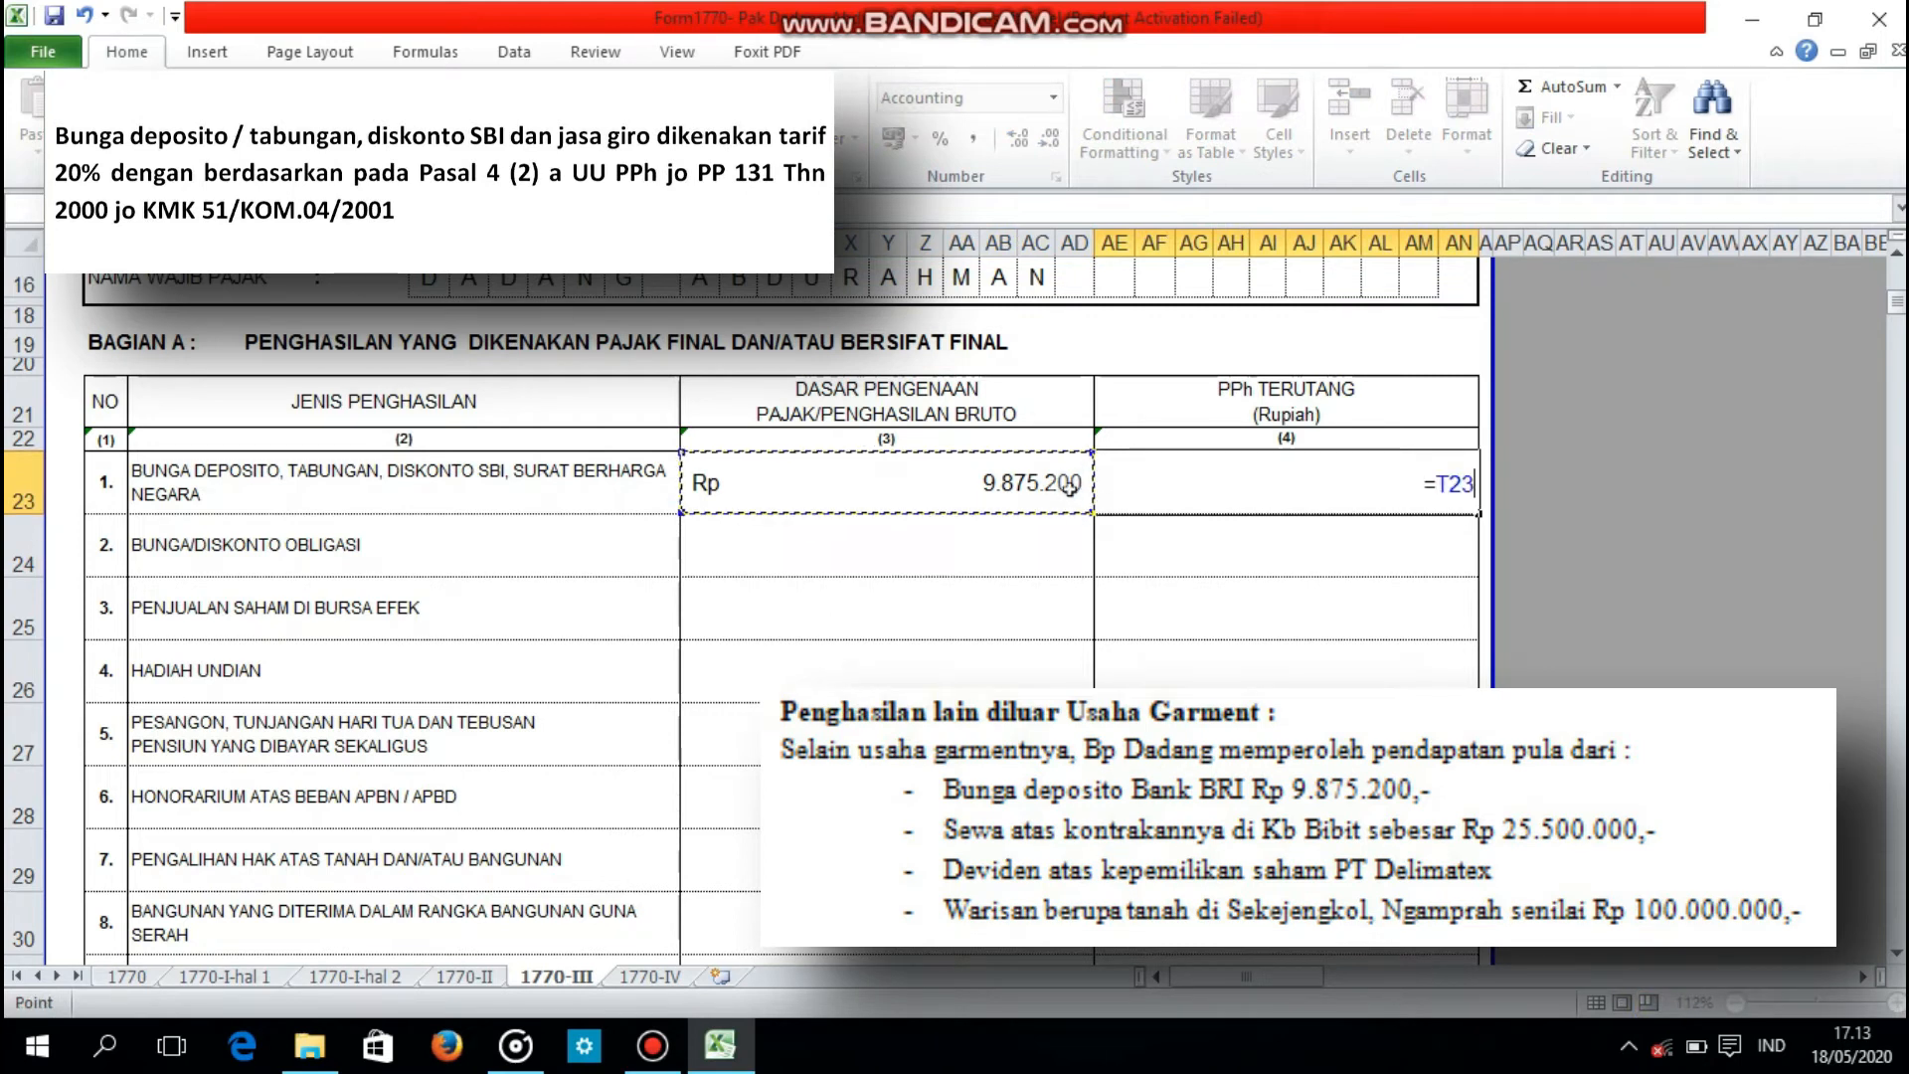
text(*20%)
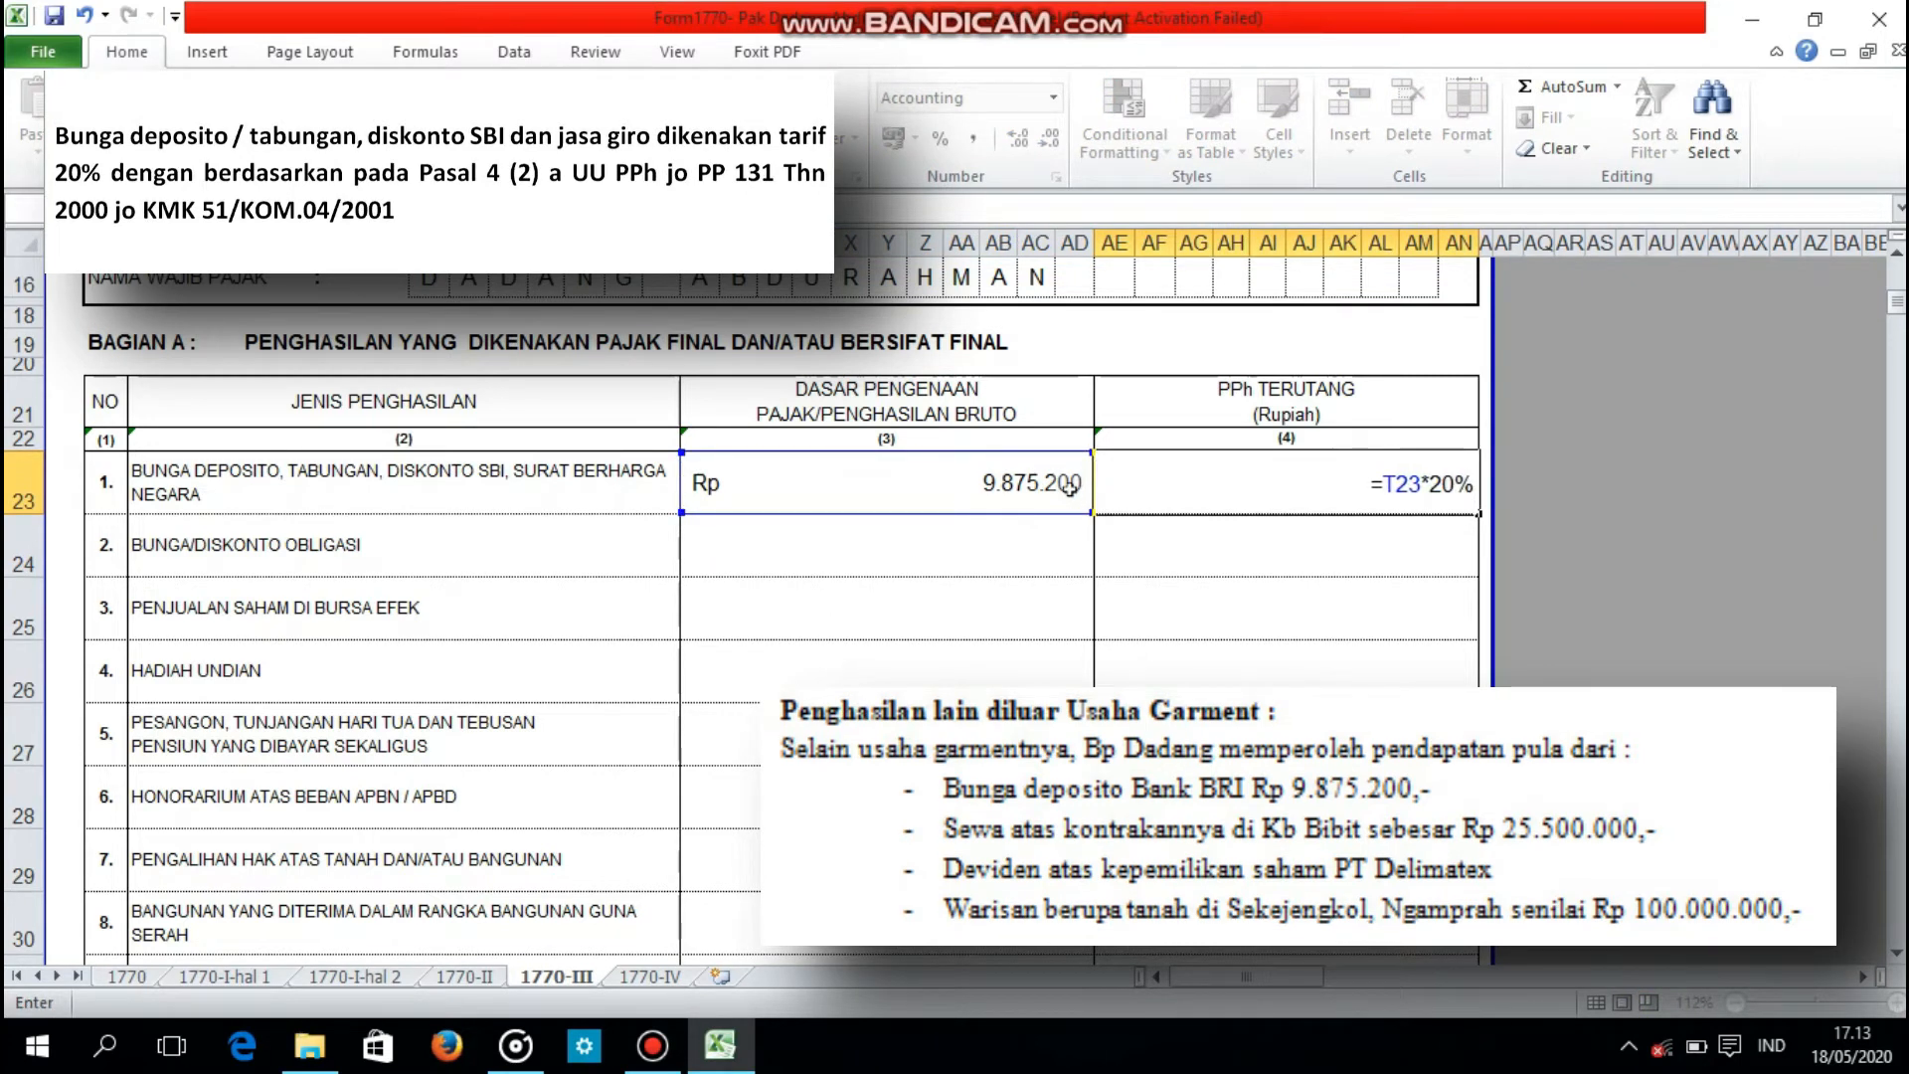
key(Return)
Step: Enter 25500000 as the gross income for item 9, SEWA ATAS TANAH DAN/ATAU BANGUNAN
key(Down)
key(Down)
scroll(1037, 506, down, 2)
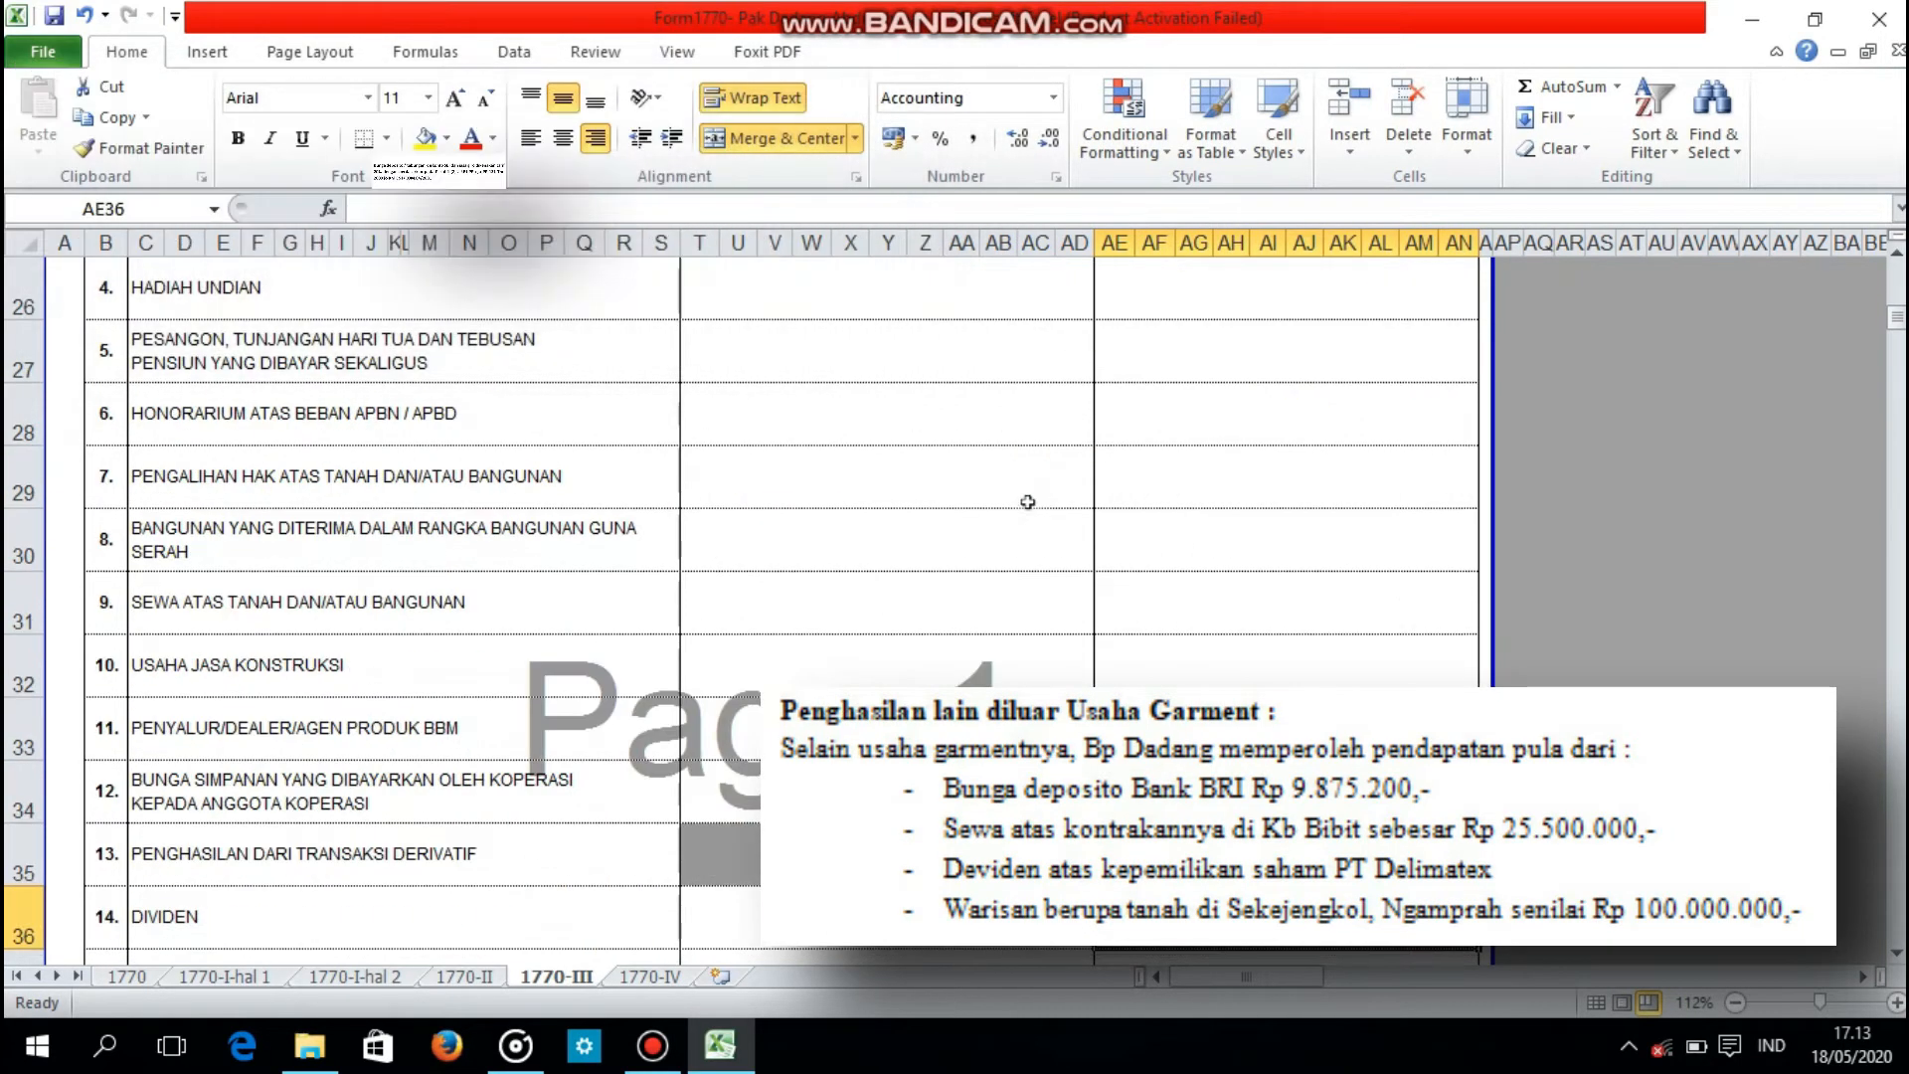
click(795, 619)
text(25500000)
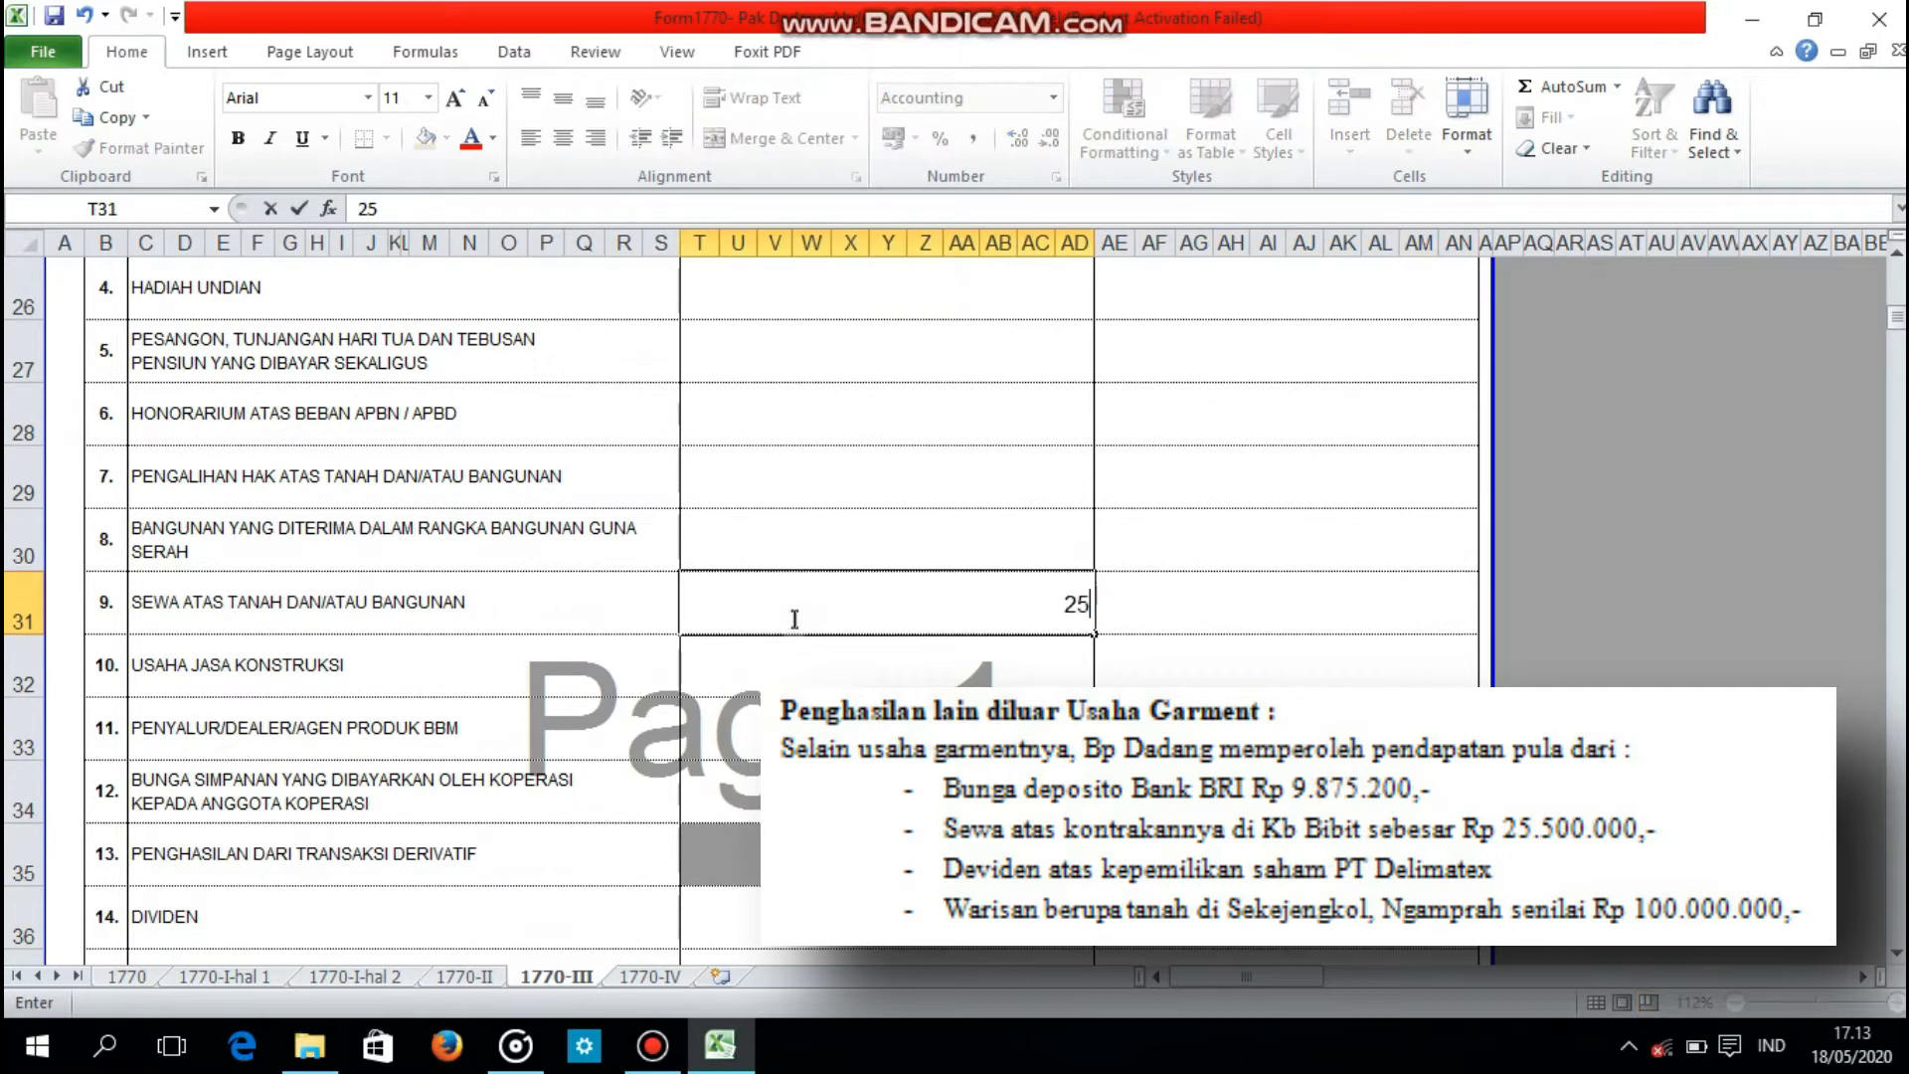
key(Return)
Step: Calculate the PPh Terutang of the land and building rent as 10% of its gross income by formula
click(1200, 621)
text(=)
click(1056, 598)
text(*10%)
key(Return)
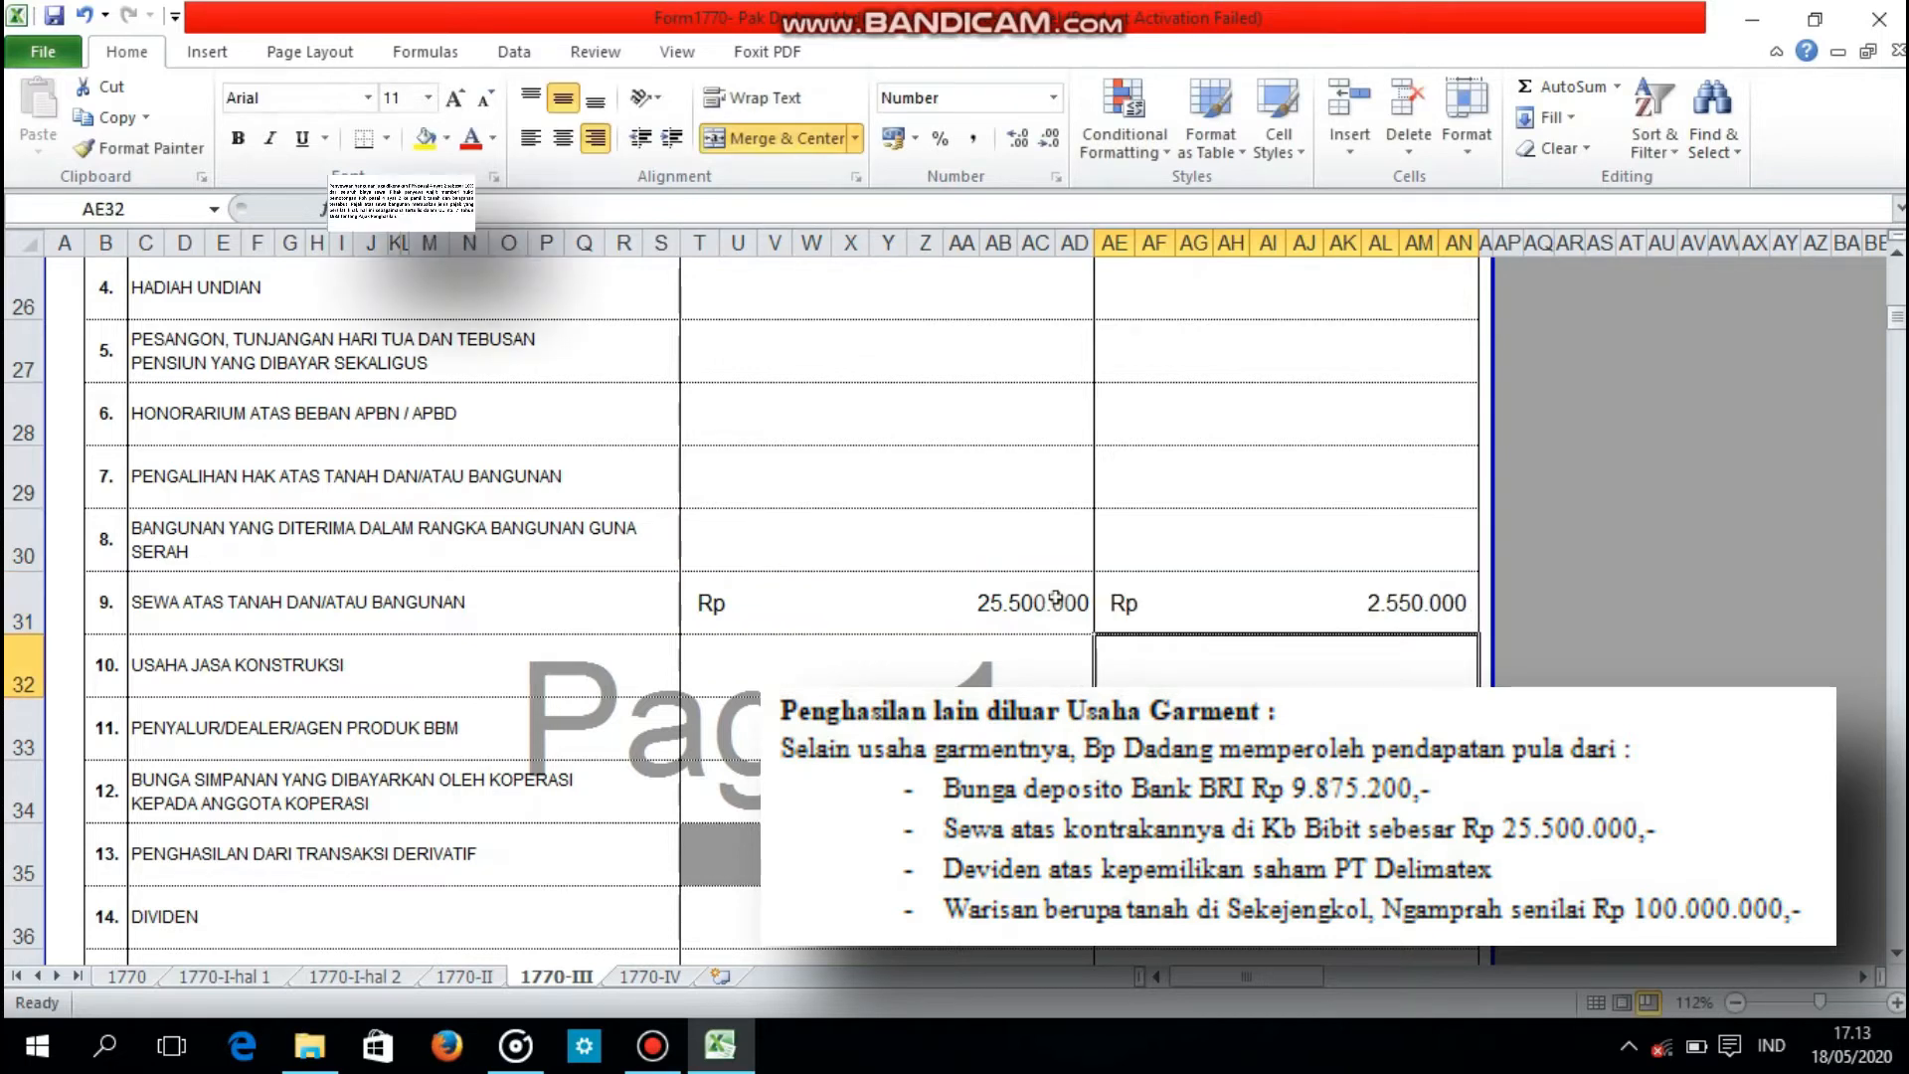
key(Down)
key(Down)
key(Down)
key(Down)
key(Down)
key(Down)
click(952, 786)
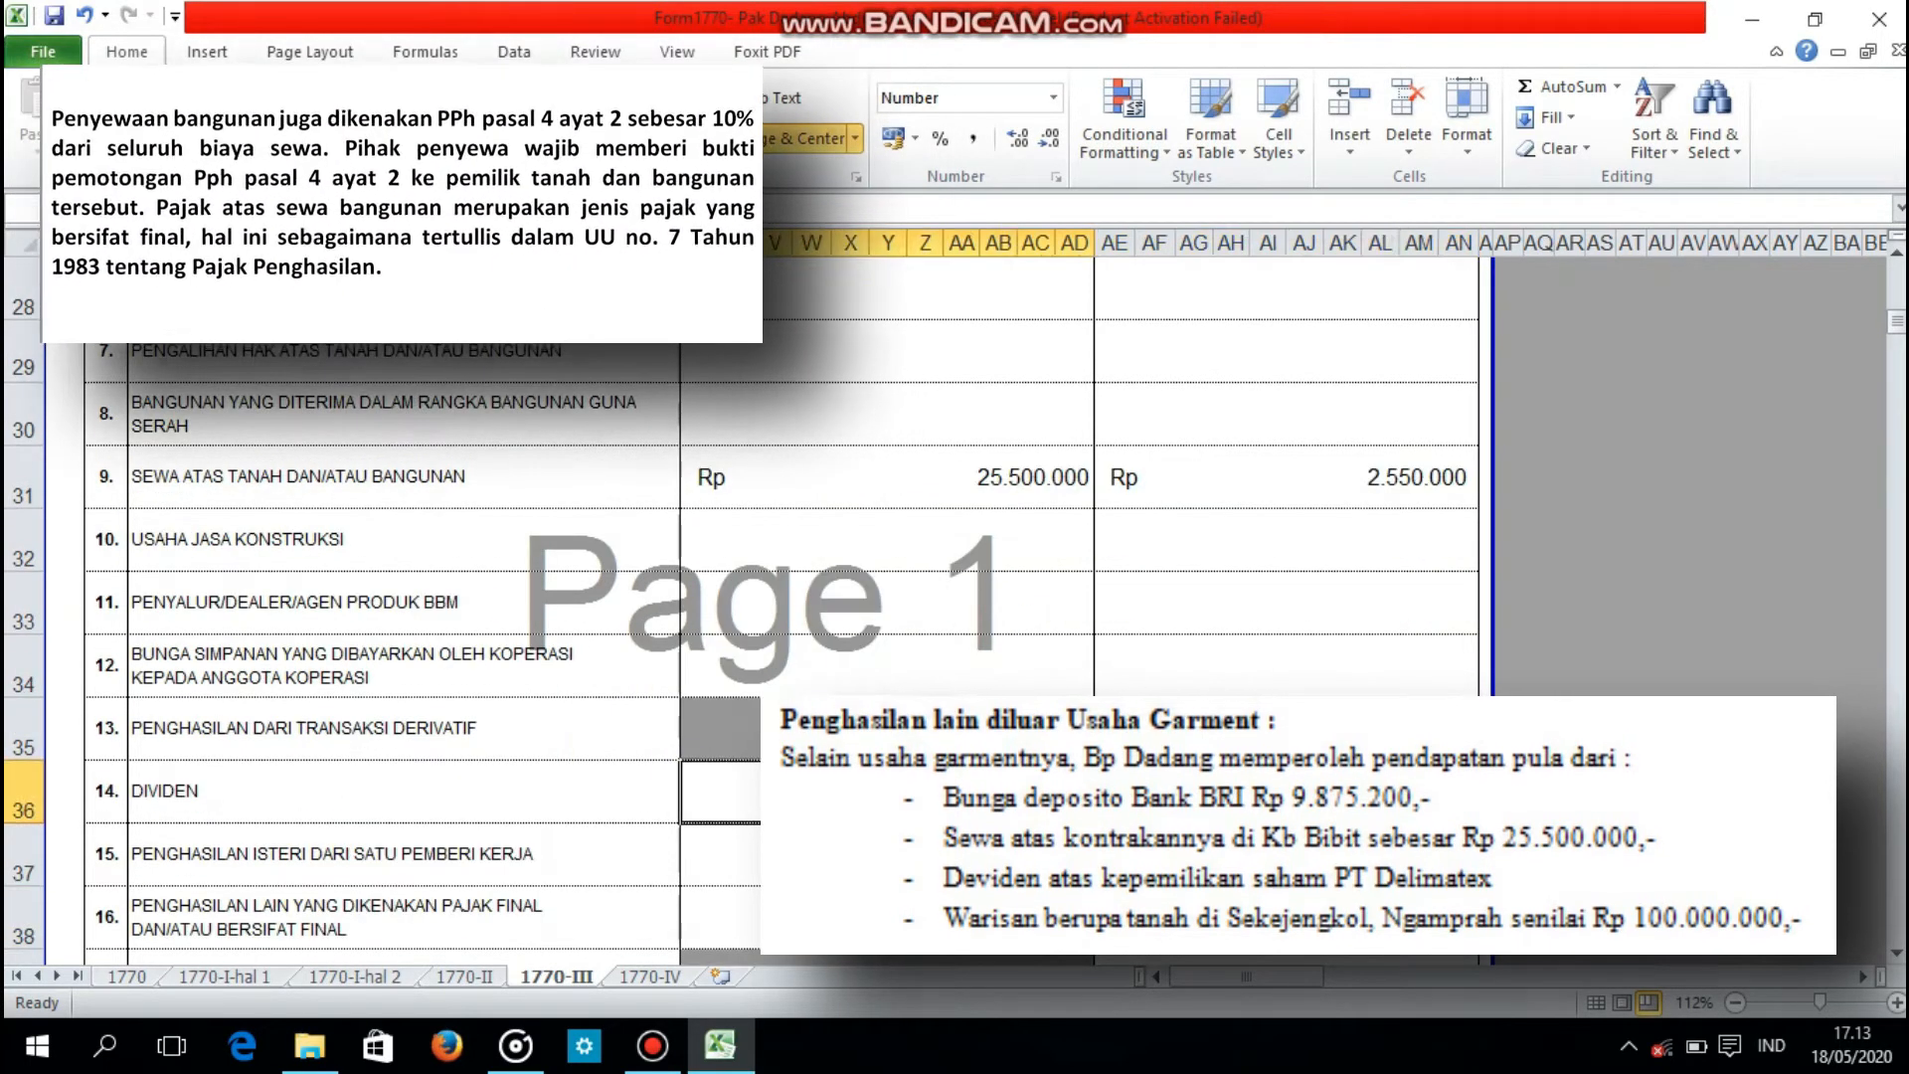
text(1)
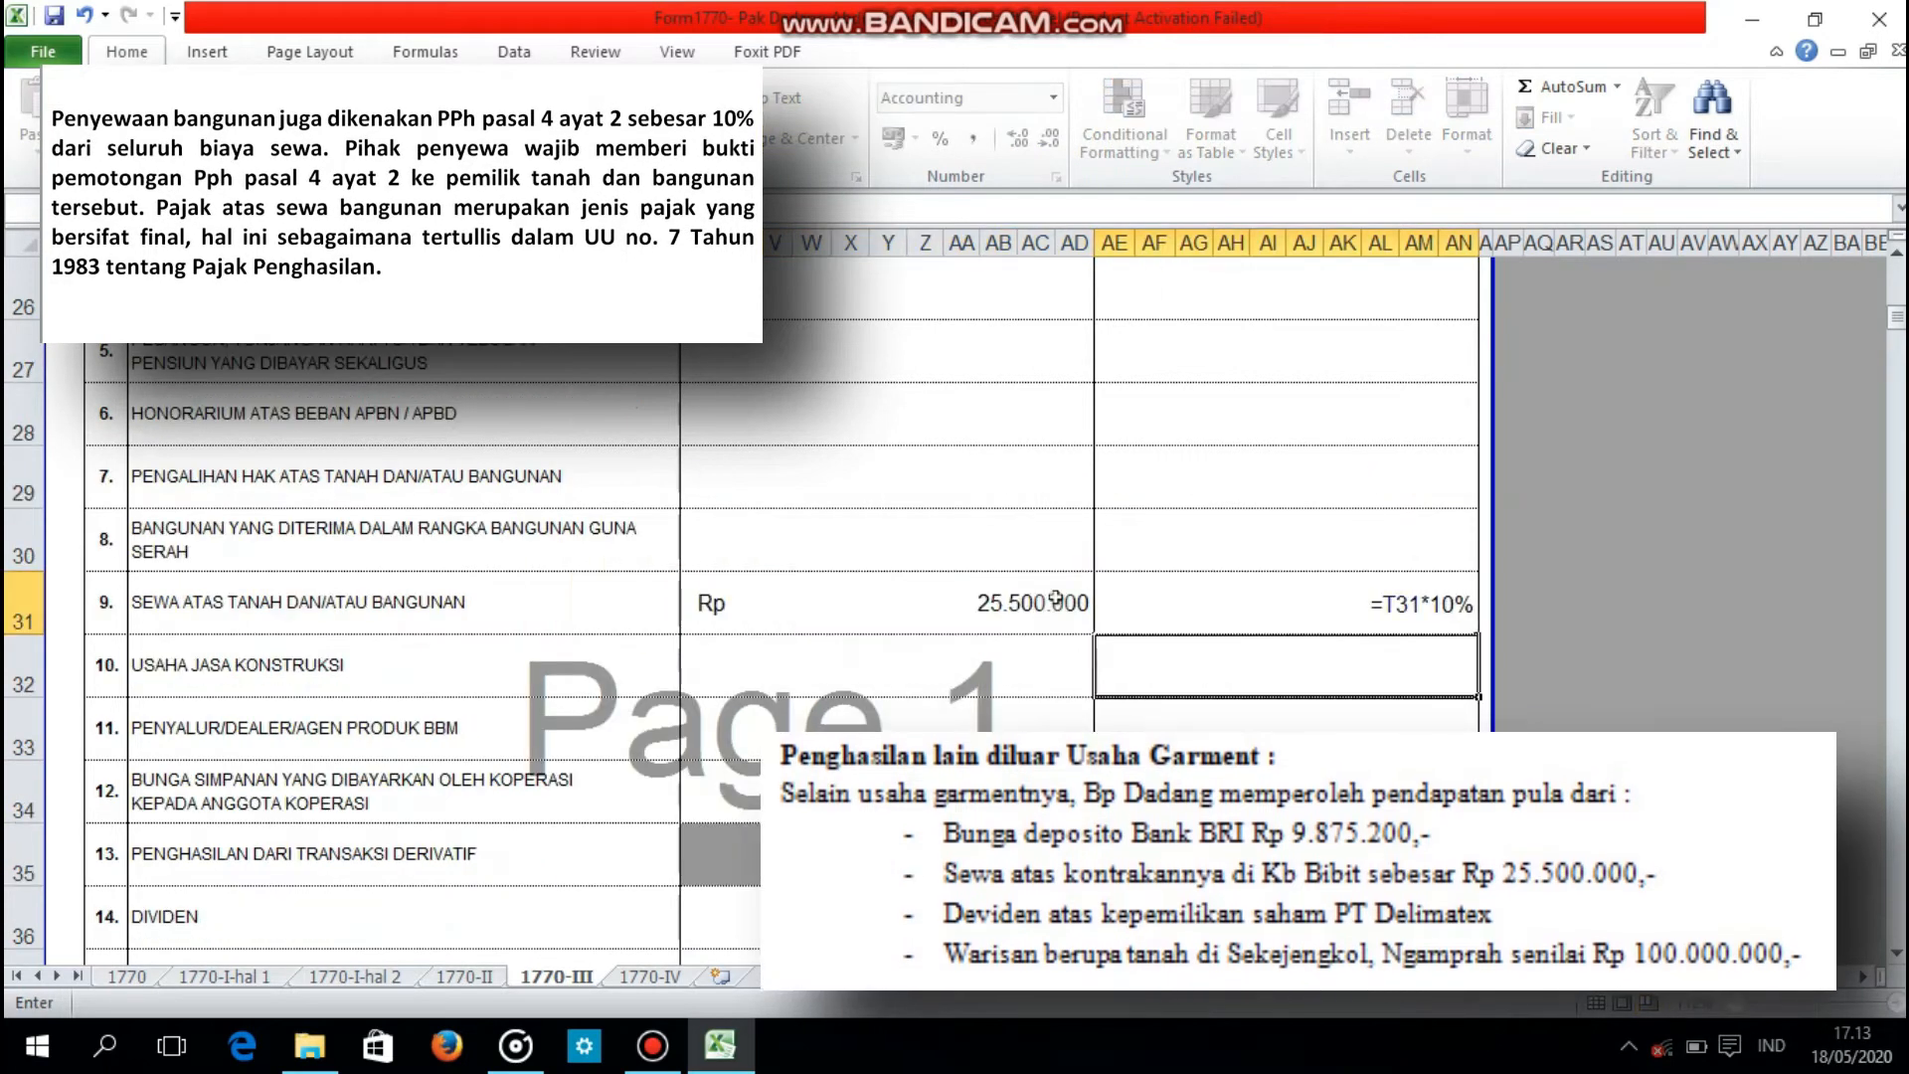
key(Return)
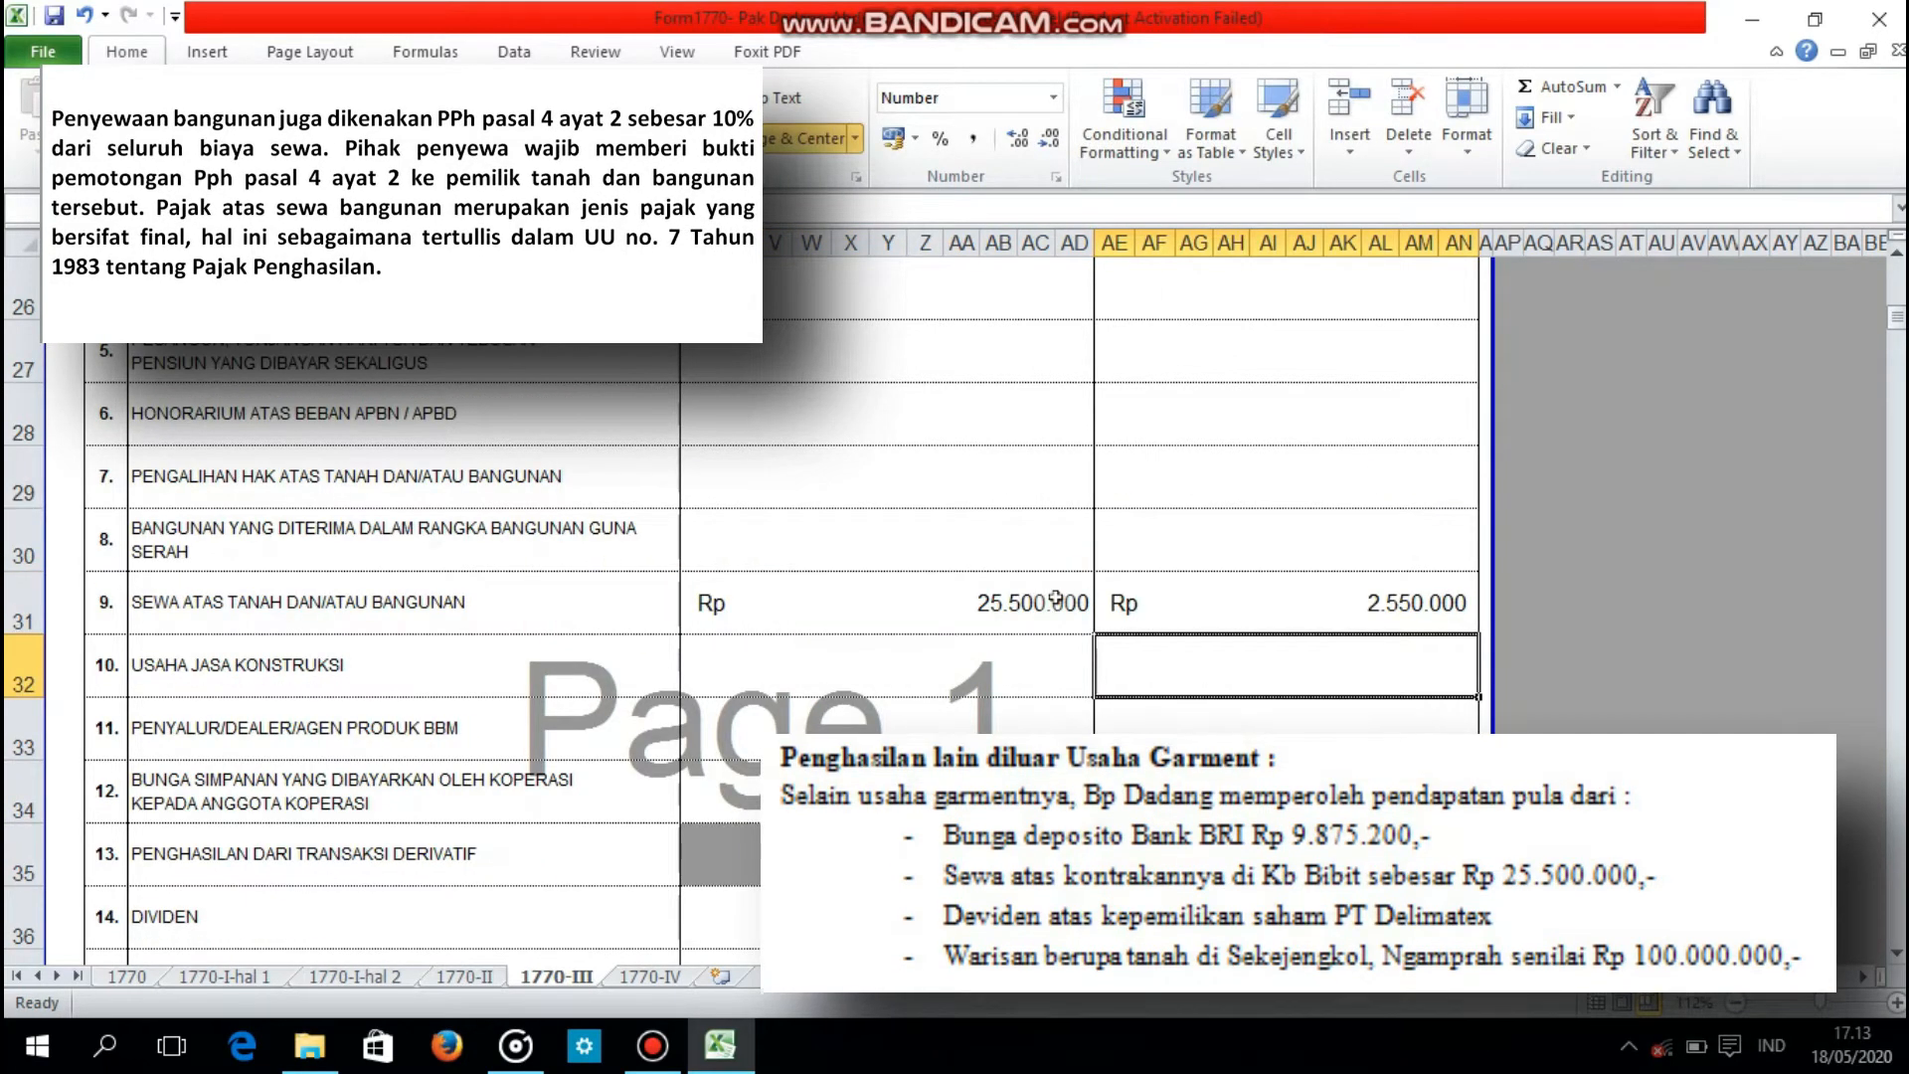
Step: Enter 30000000 as the gross income for item 14, DIVIDEN
key(Down)
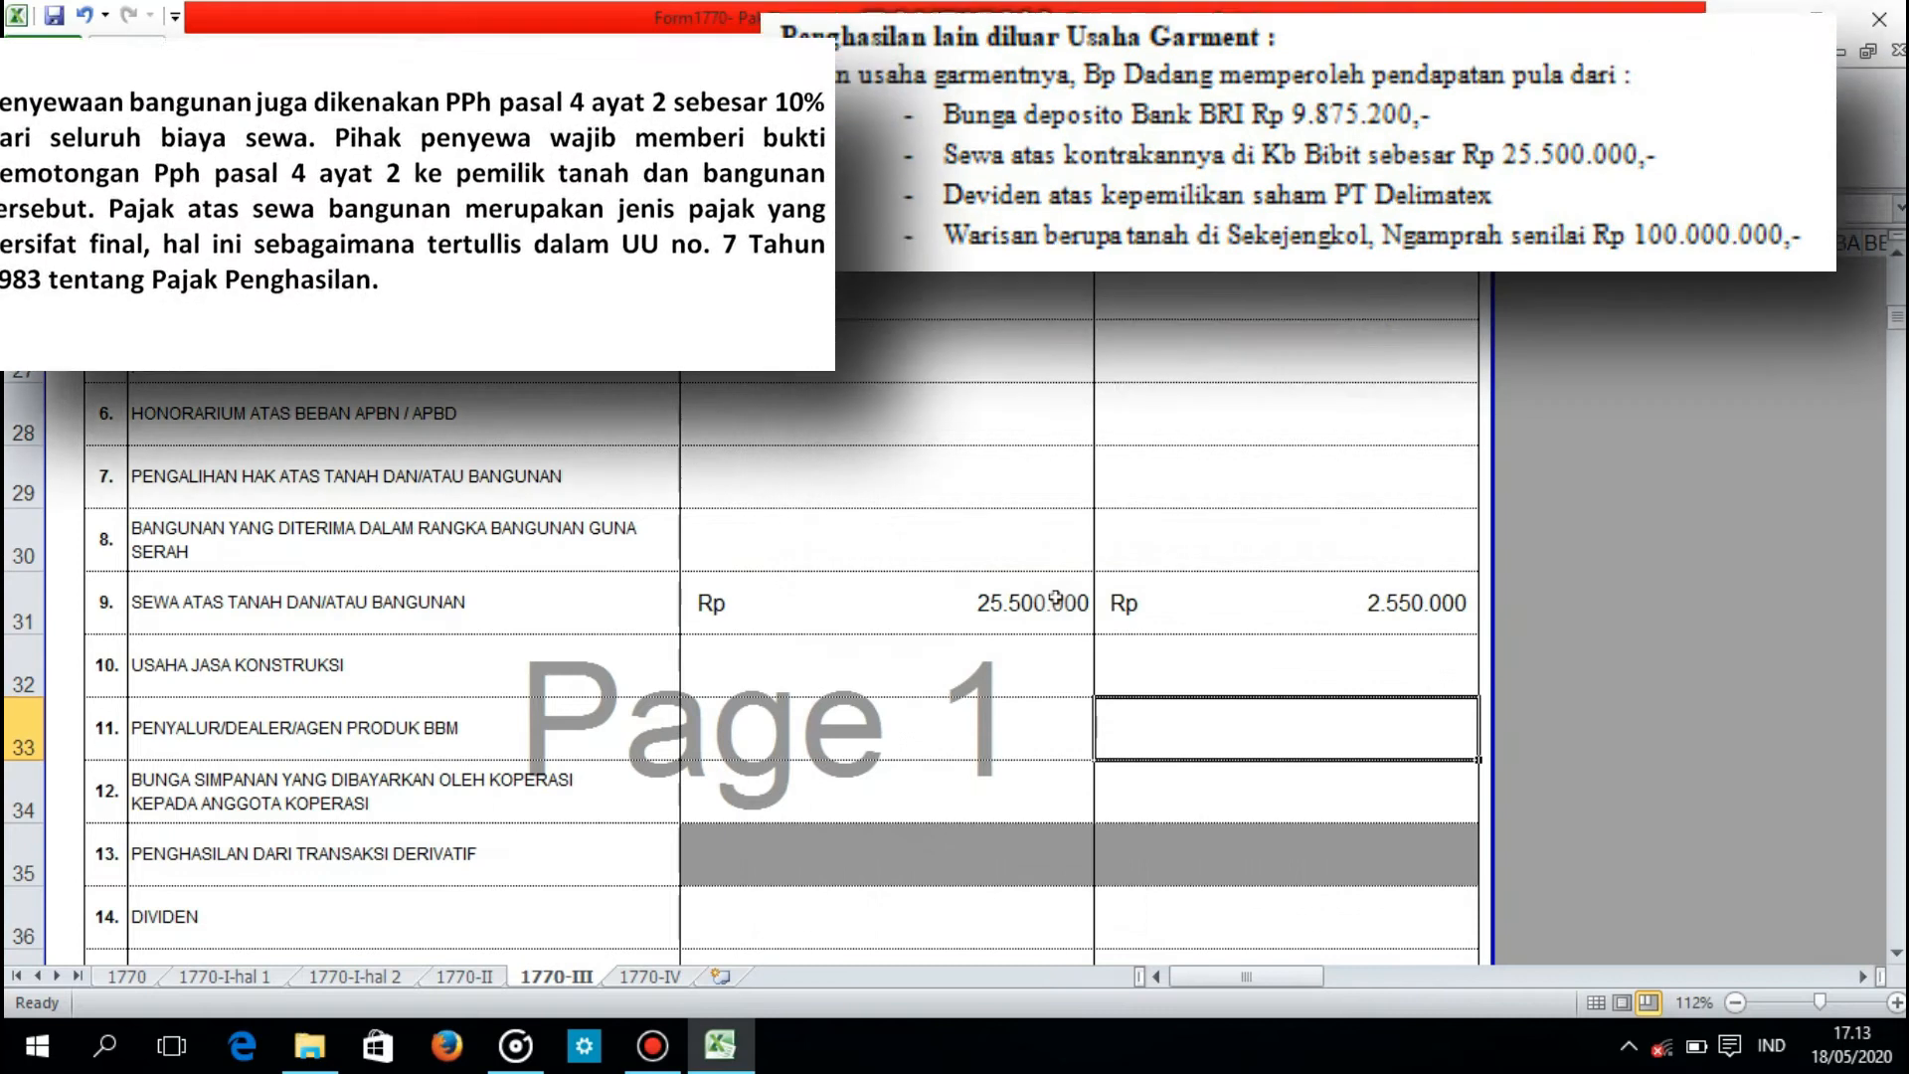
key(Down)
key(Down)
key(Down)
key(Down)
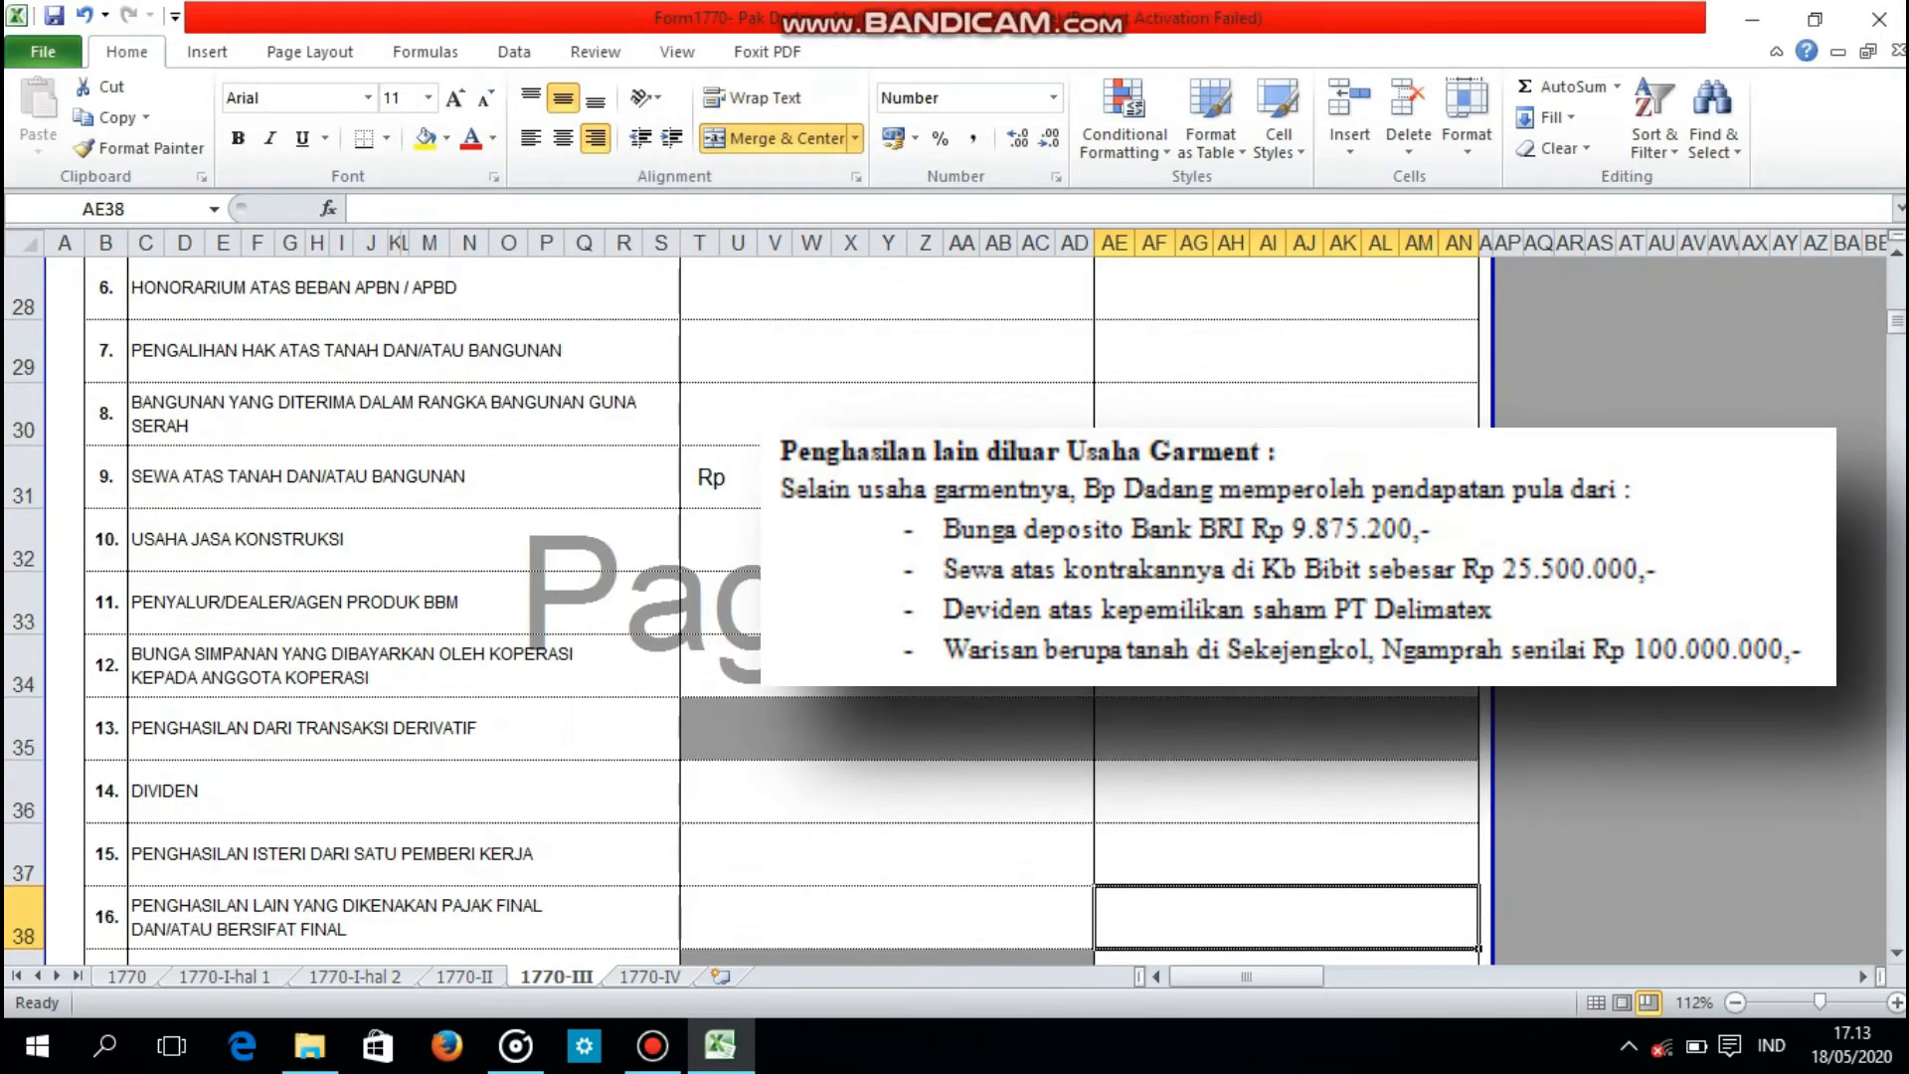
click(905, 777)
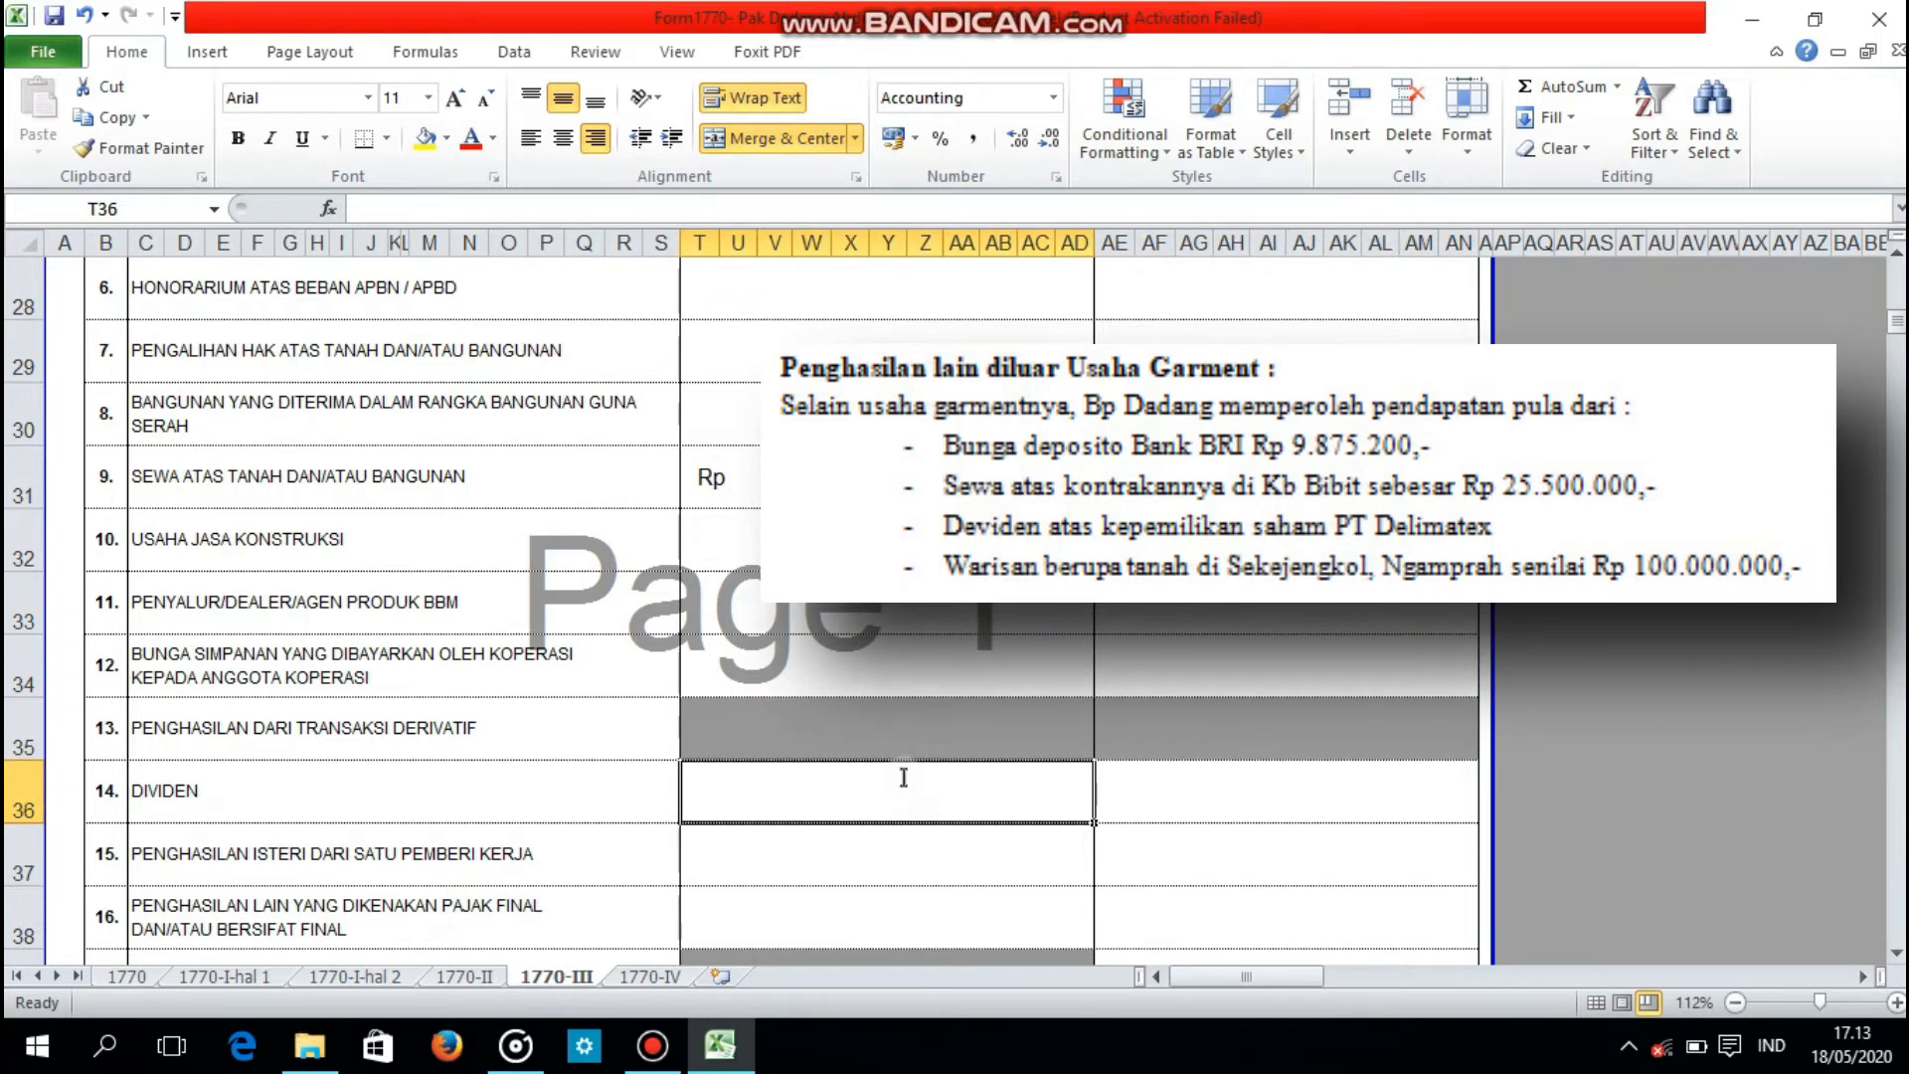
text(30000000)
key(Return)
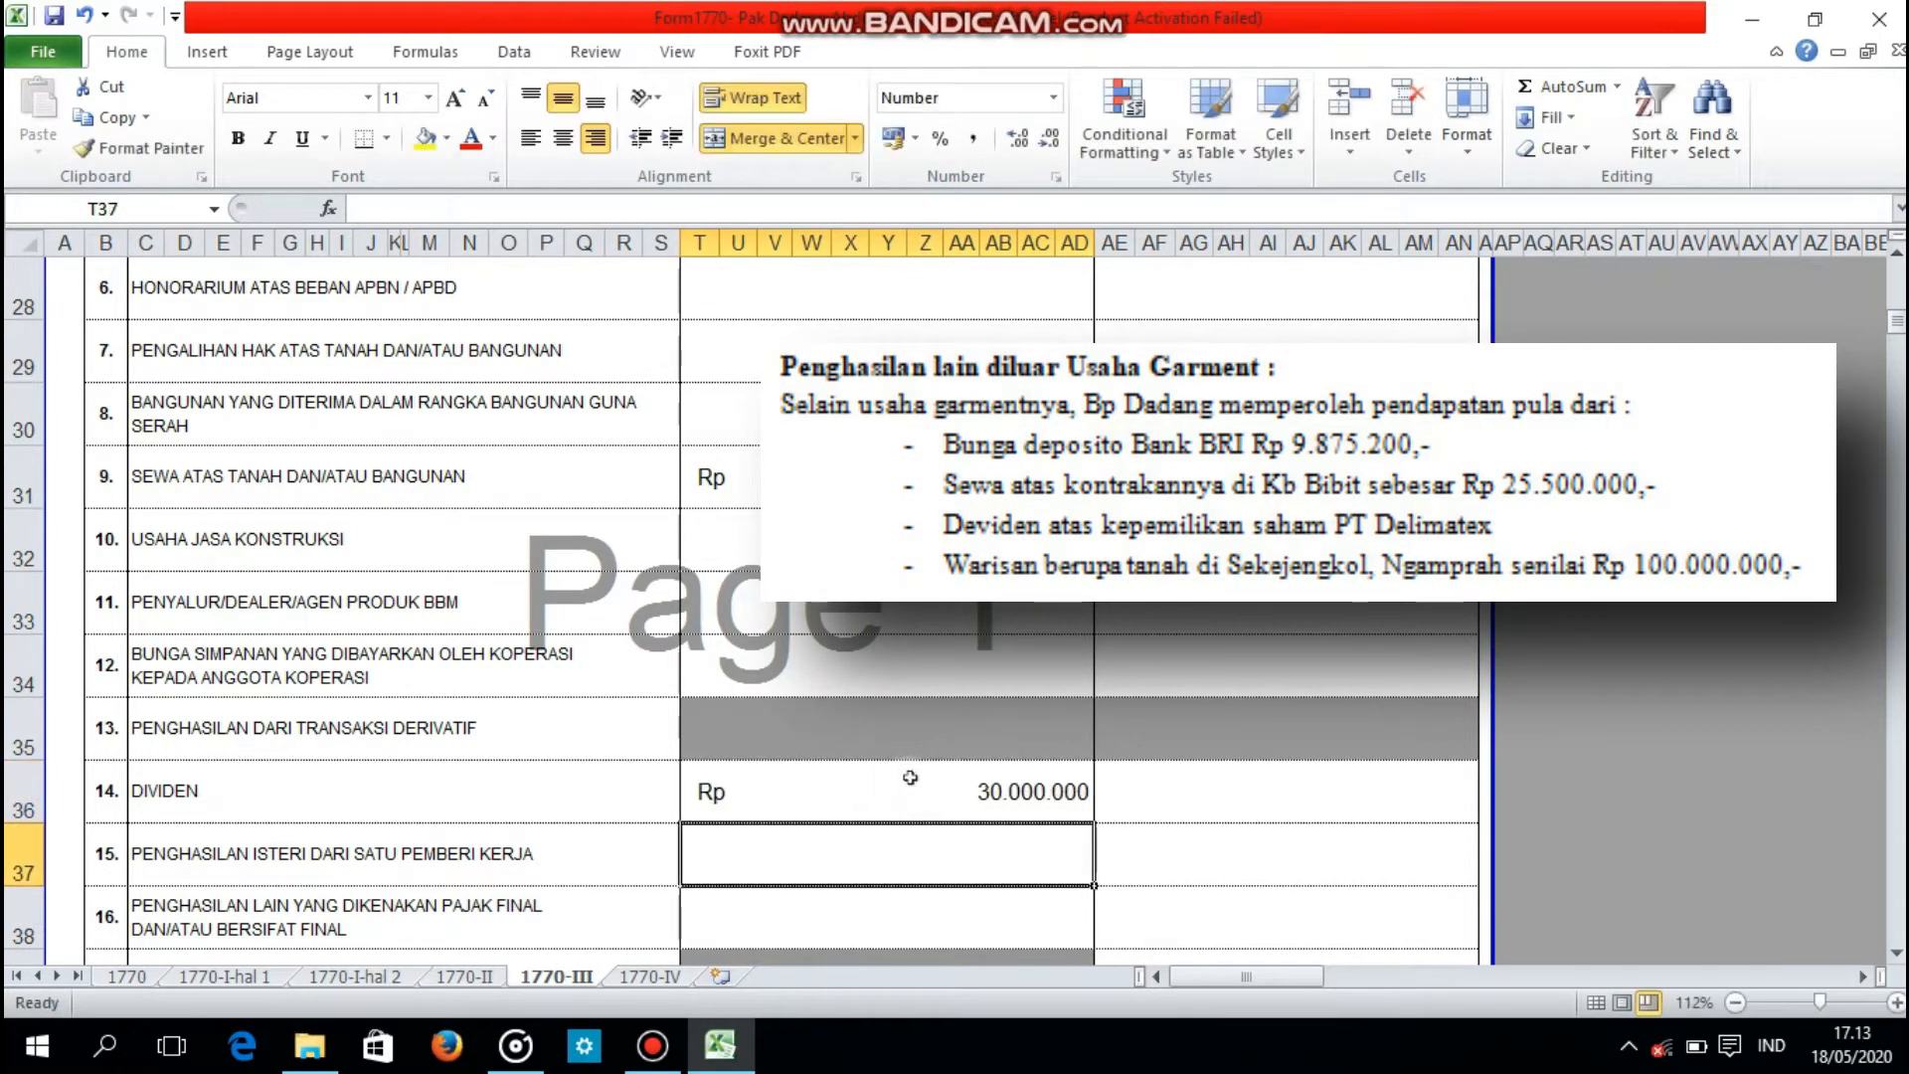
Step: Calculate the PPh Terutang of the dividend as 10% of its gross income by formula
click(1173, 800)
text(=)
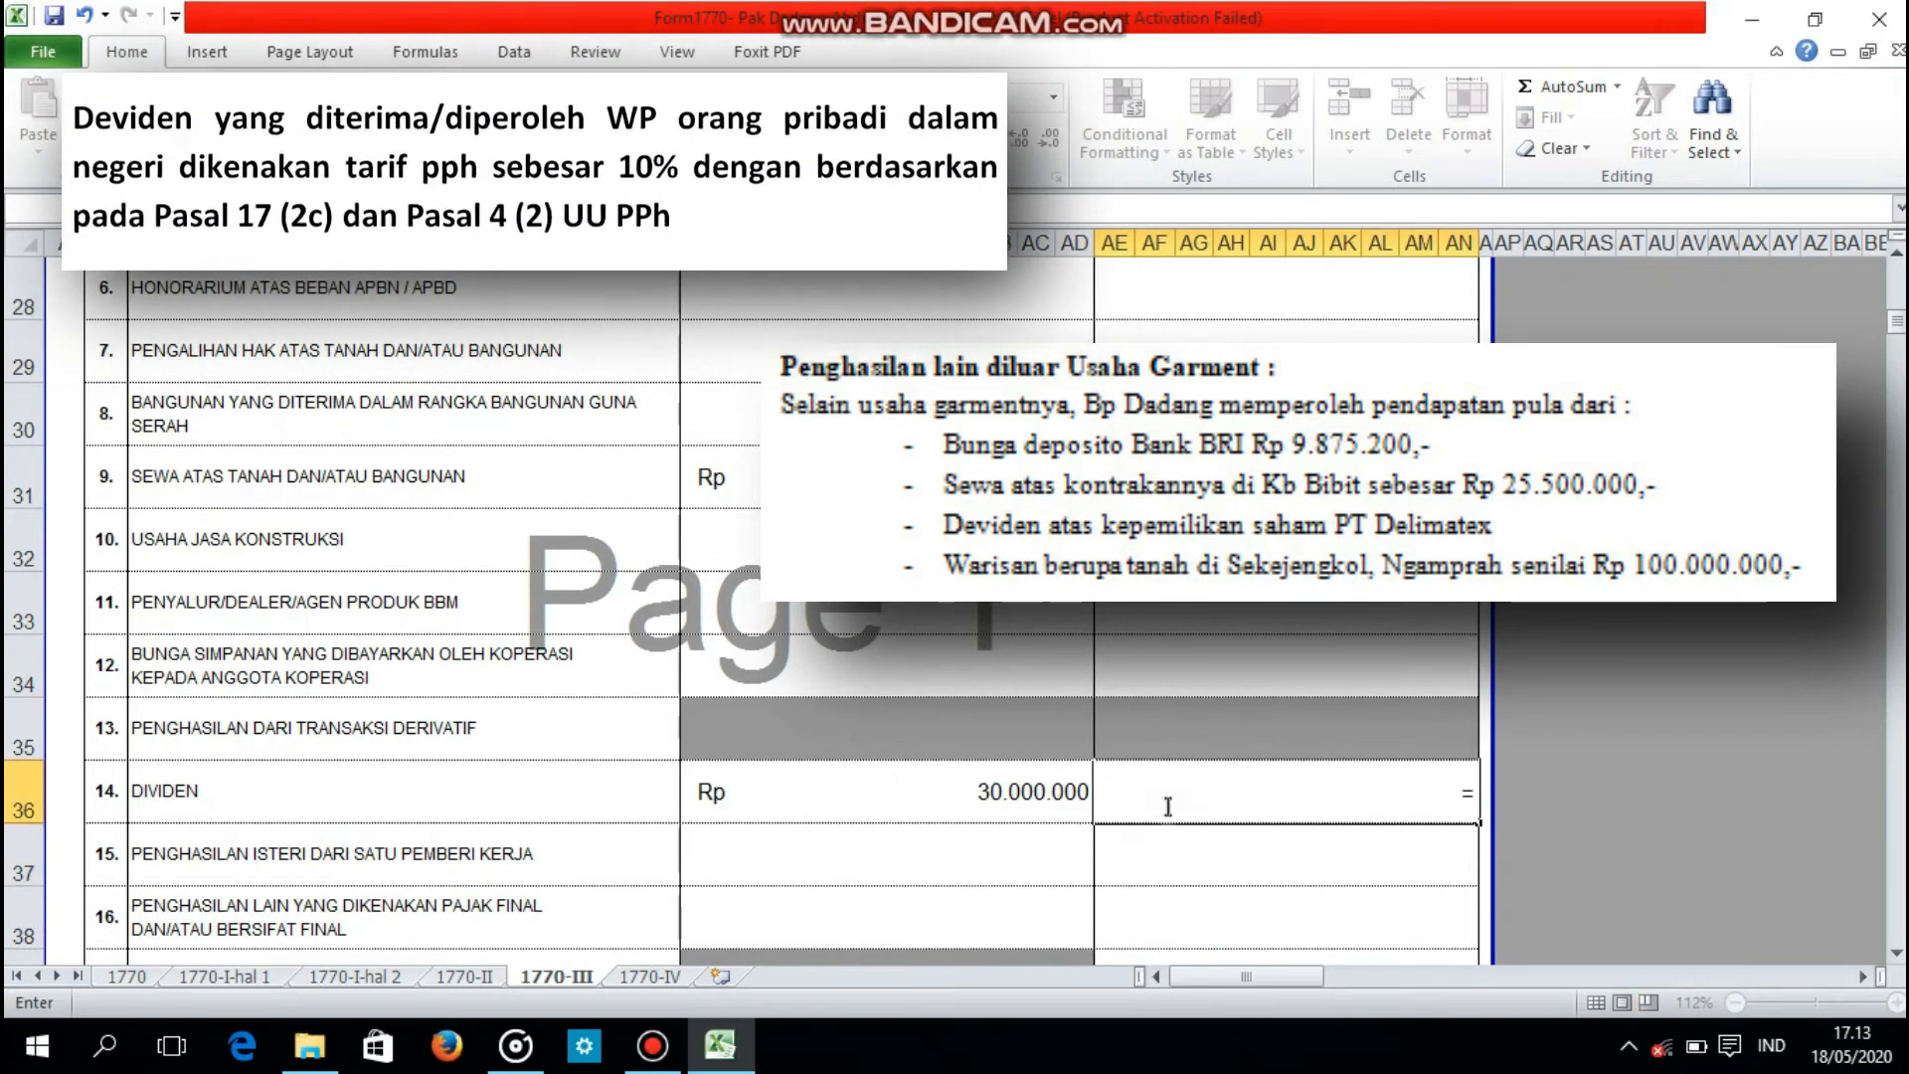
click(1084, 806)
text(*10%)
key(Return)
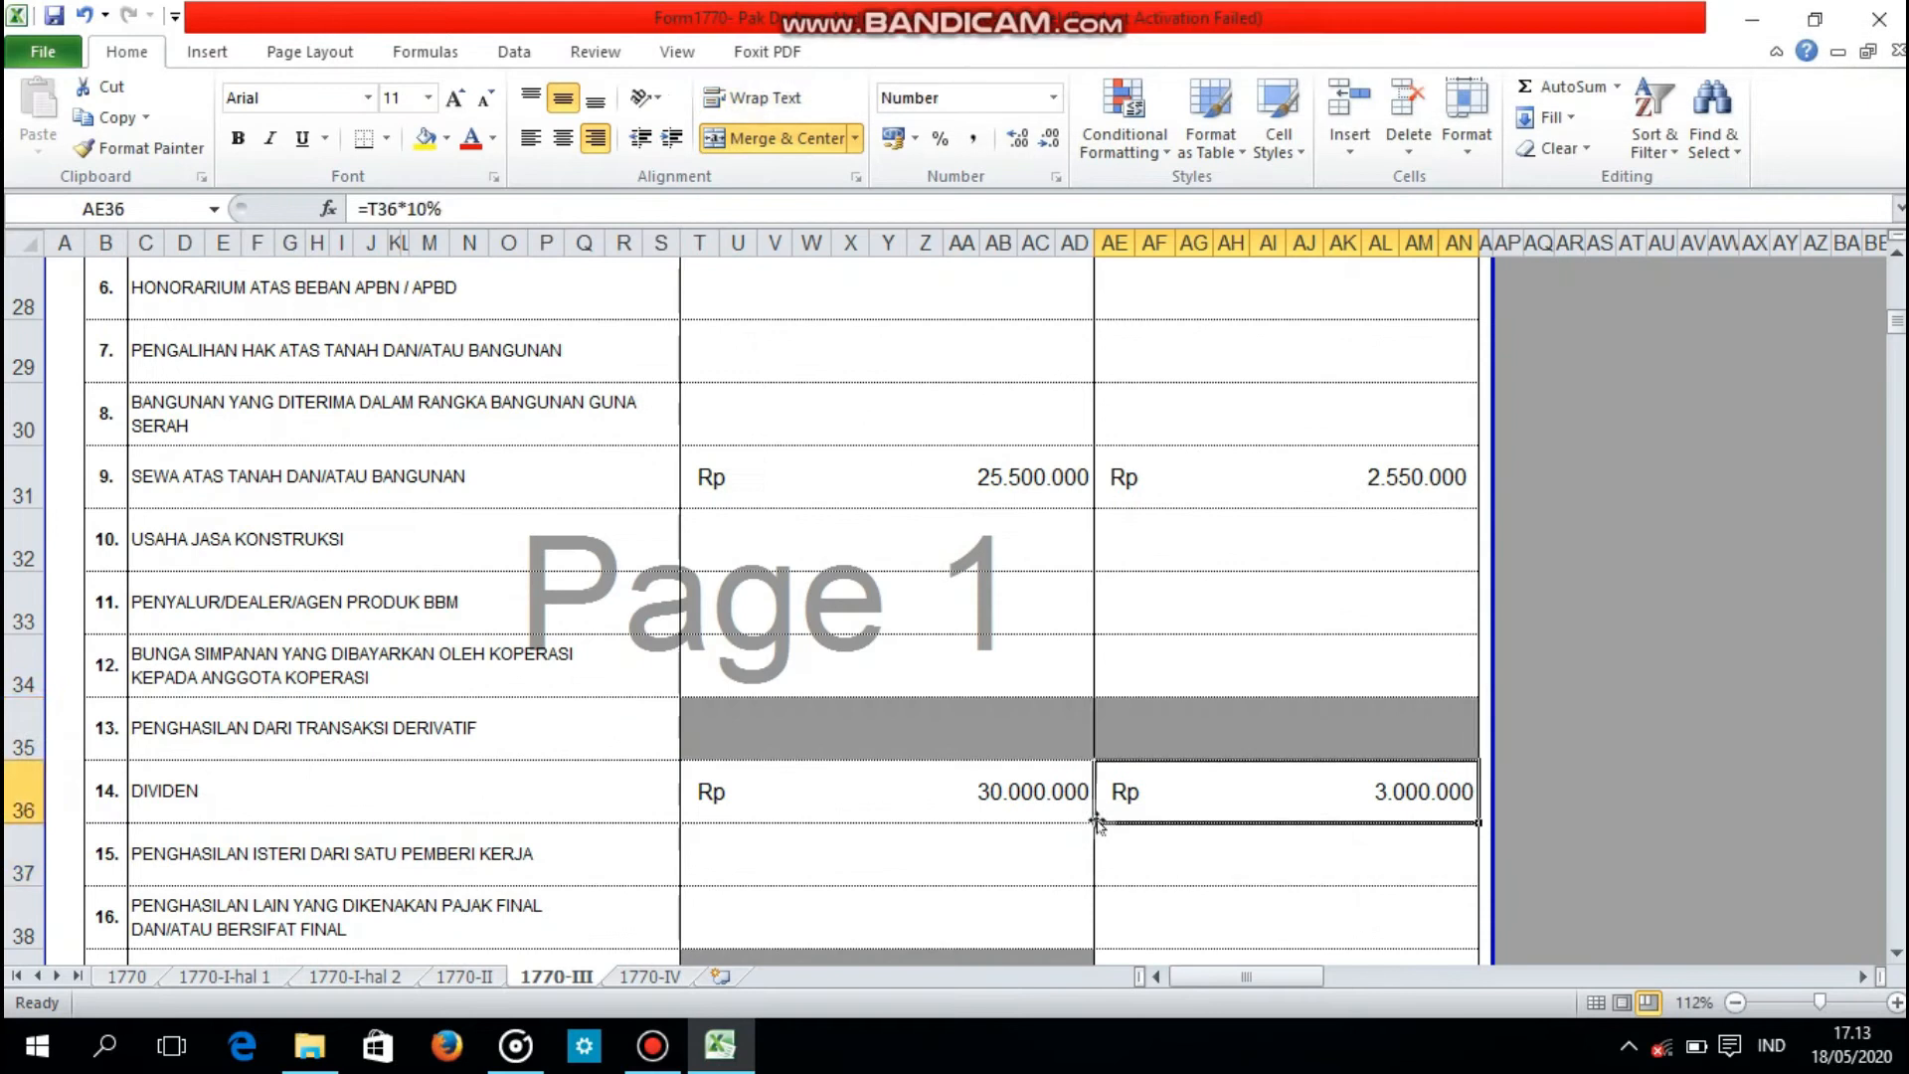
Step: Enter 0 as the gross income for item 2, BUNGA/DISKONTO OBLIGASI, and fill it down through item 8
key(Up)
key(Up)
key(Up)
key(Up)
key(Up)
key(Up)
key(Up)
key(Up)
key(Up)
key(Up)
key(Up)
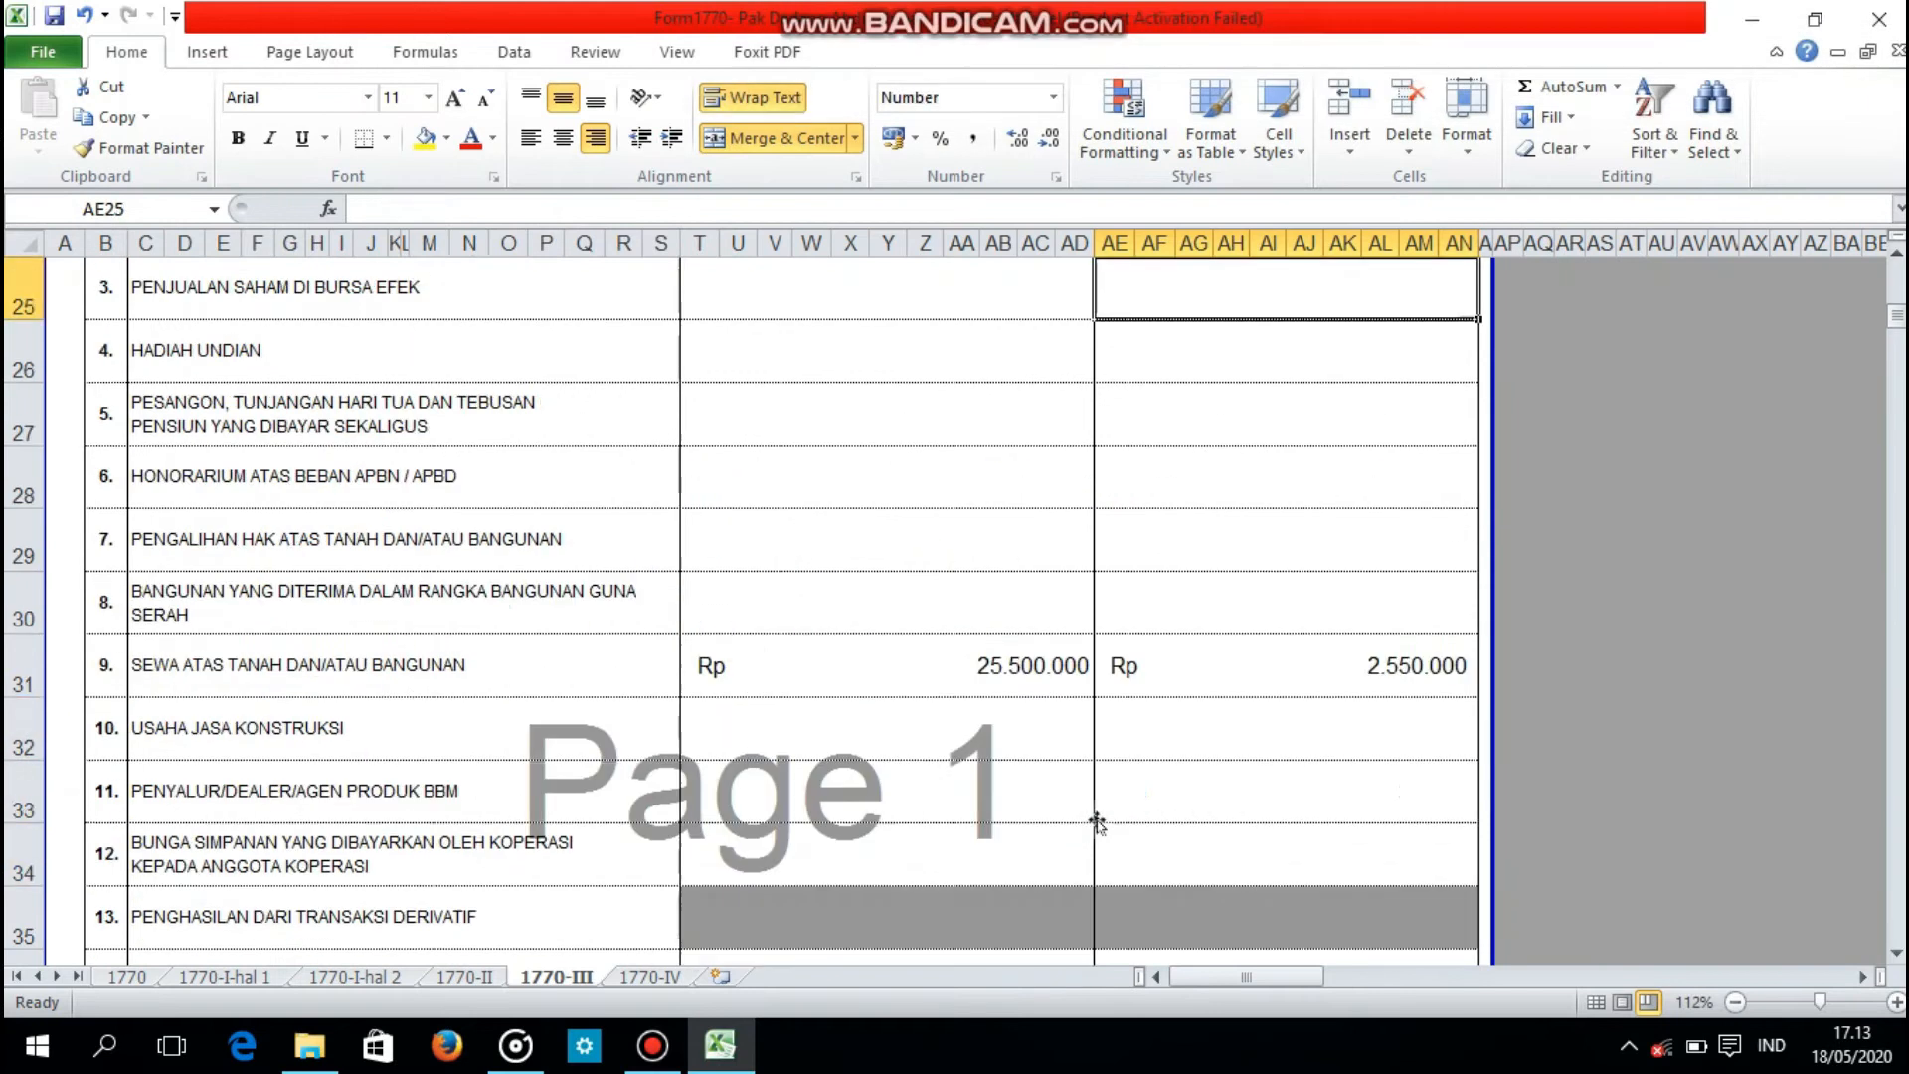
key(Up)
key(Up)
key(Up)
key(Up)
click(1017, 428)
text(0)
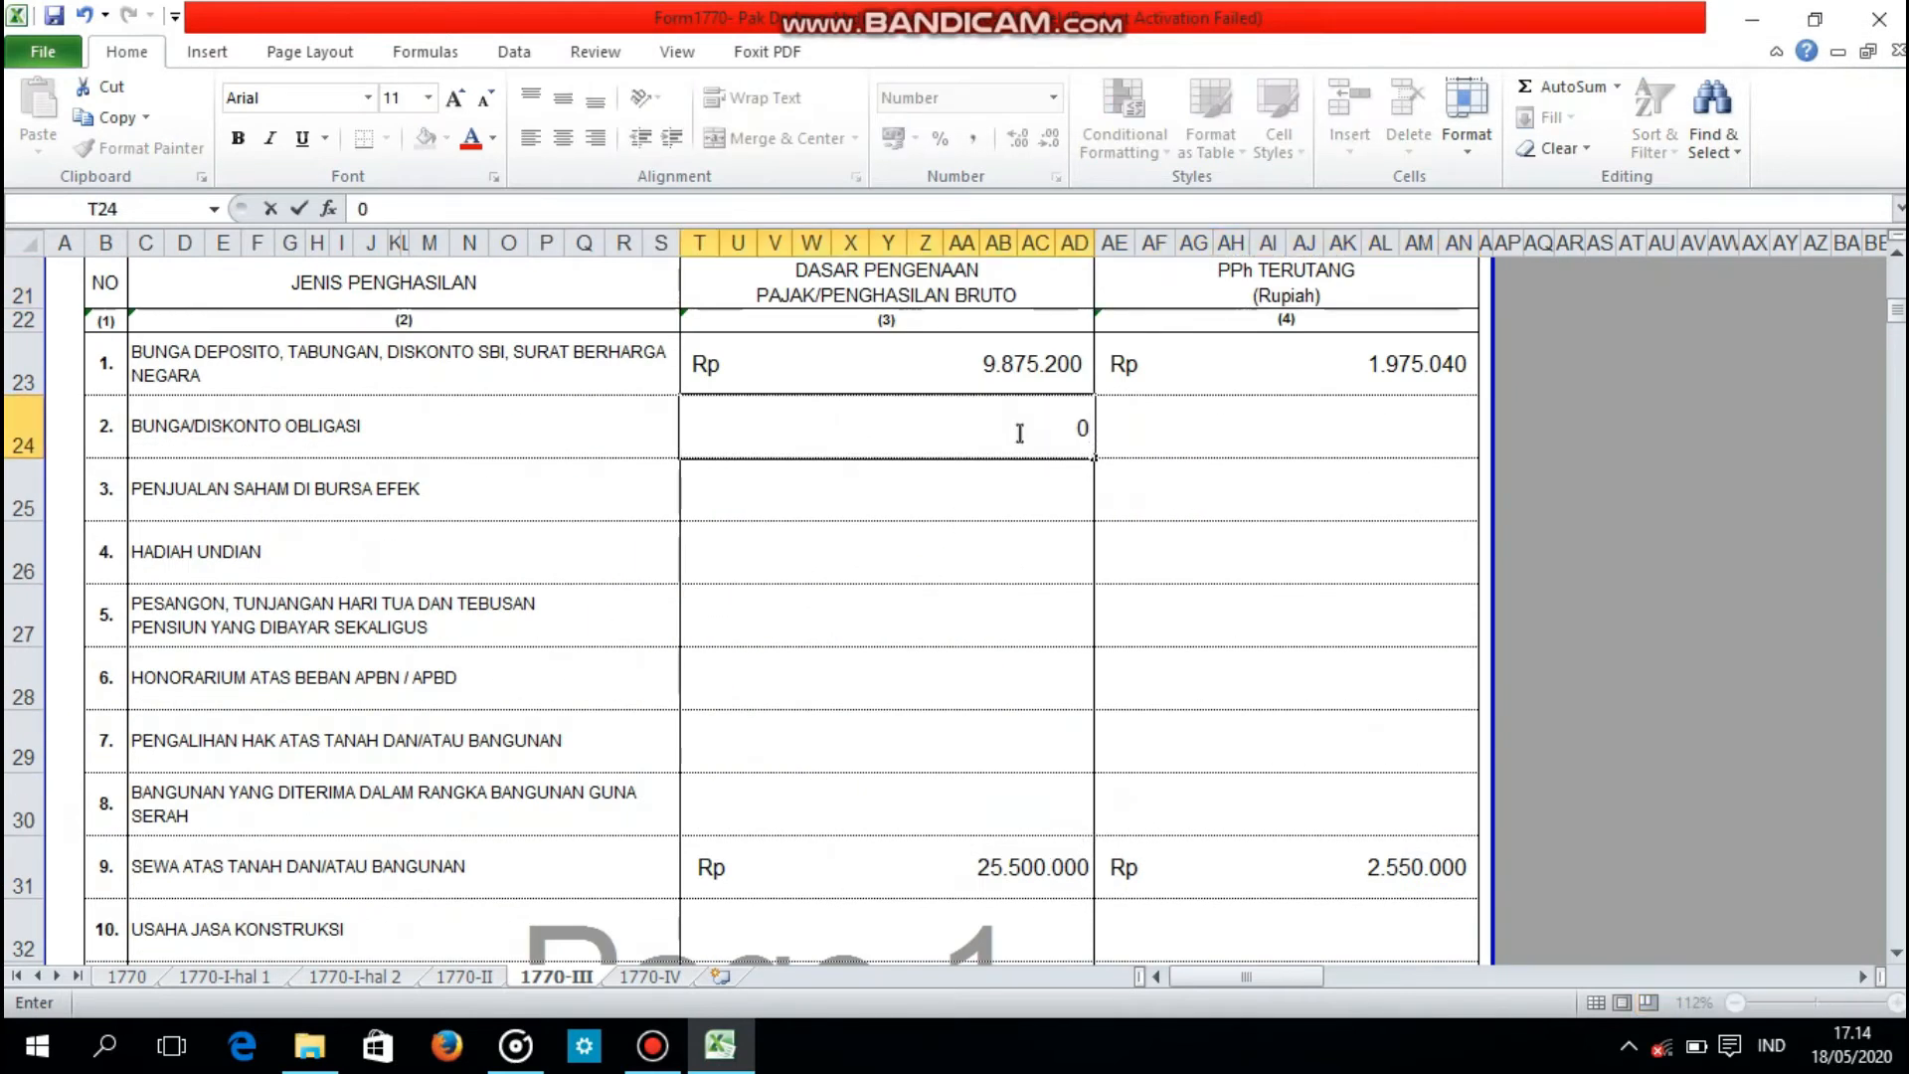
key(Return)
drag(1019, 433, 1001, 793)
key(ctrl+d)
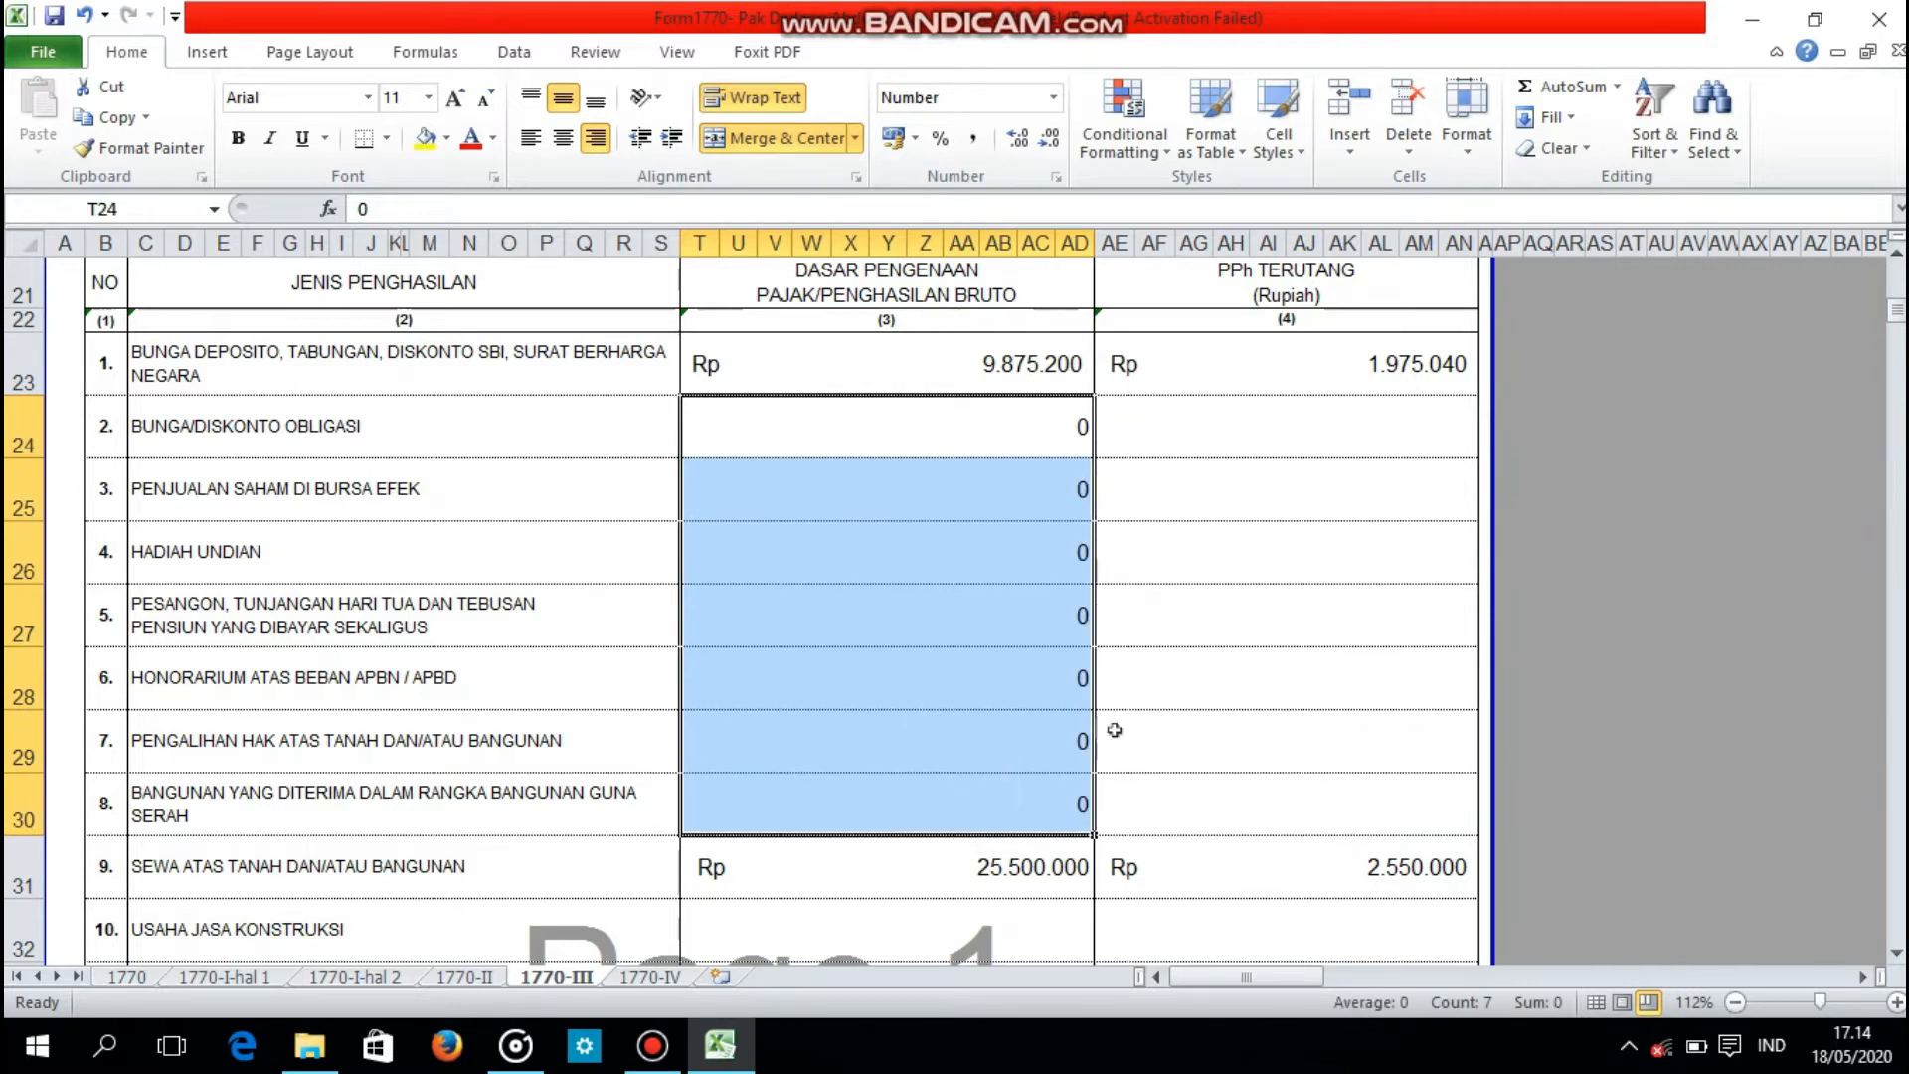
Step: Enter 0 as the PPh Terutang for item 2, BUNGA/DISKONTO OBLIGASI
click(1338, 426)
text(0)
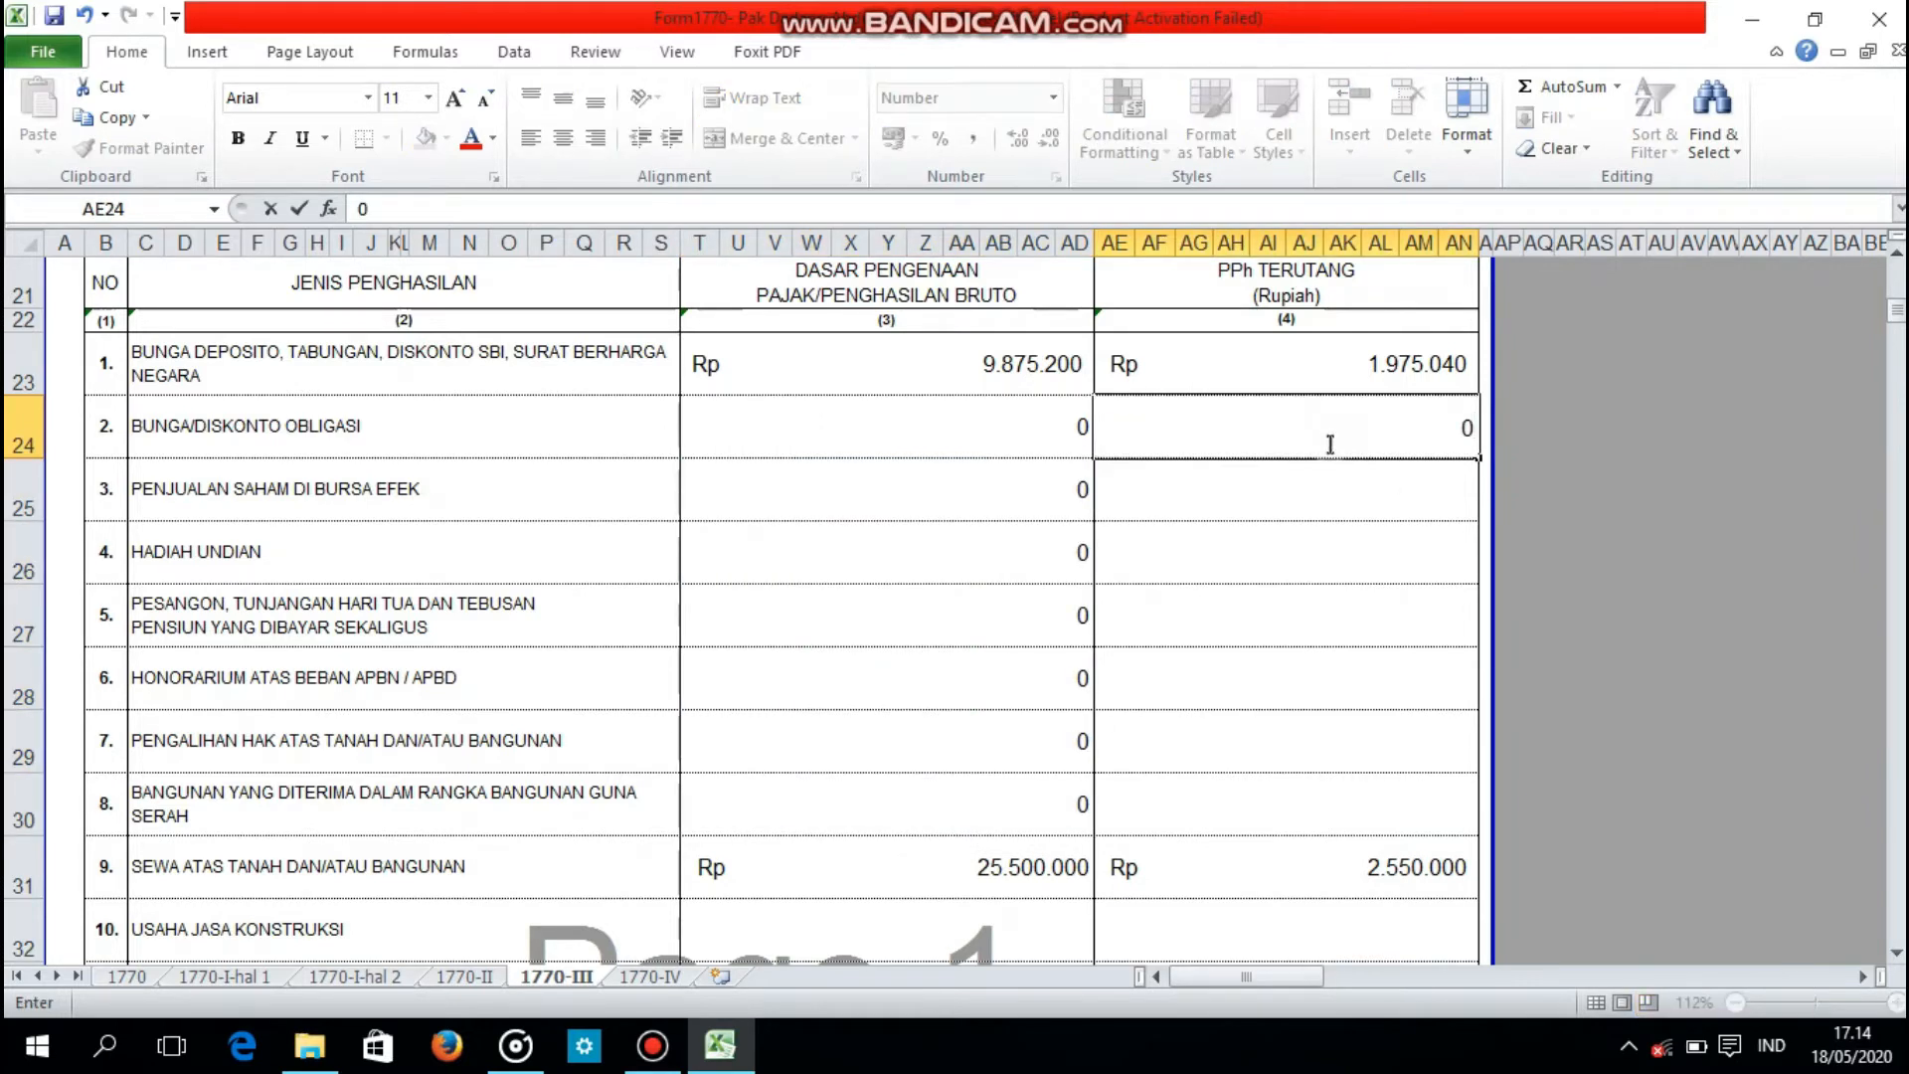
key(Return)
Step: Total the PPh Terutang of items 1 to 16 in the JUMLAH row of Bagian A with a SUM formula
text(=SUM()
scroll(1571, 463, up, 7)
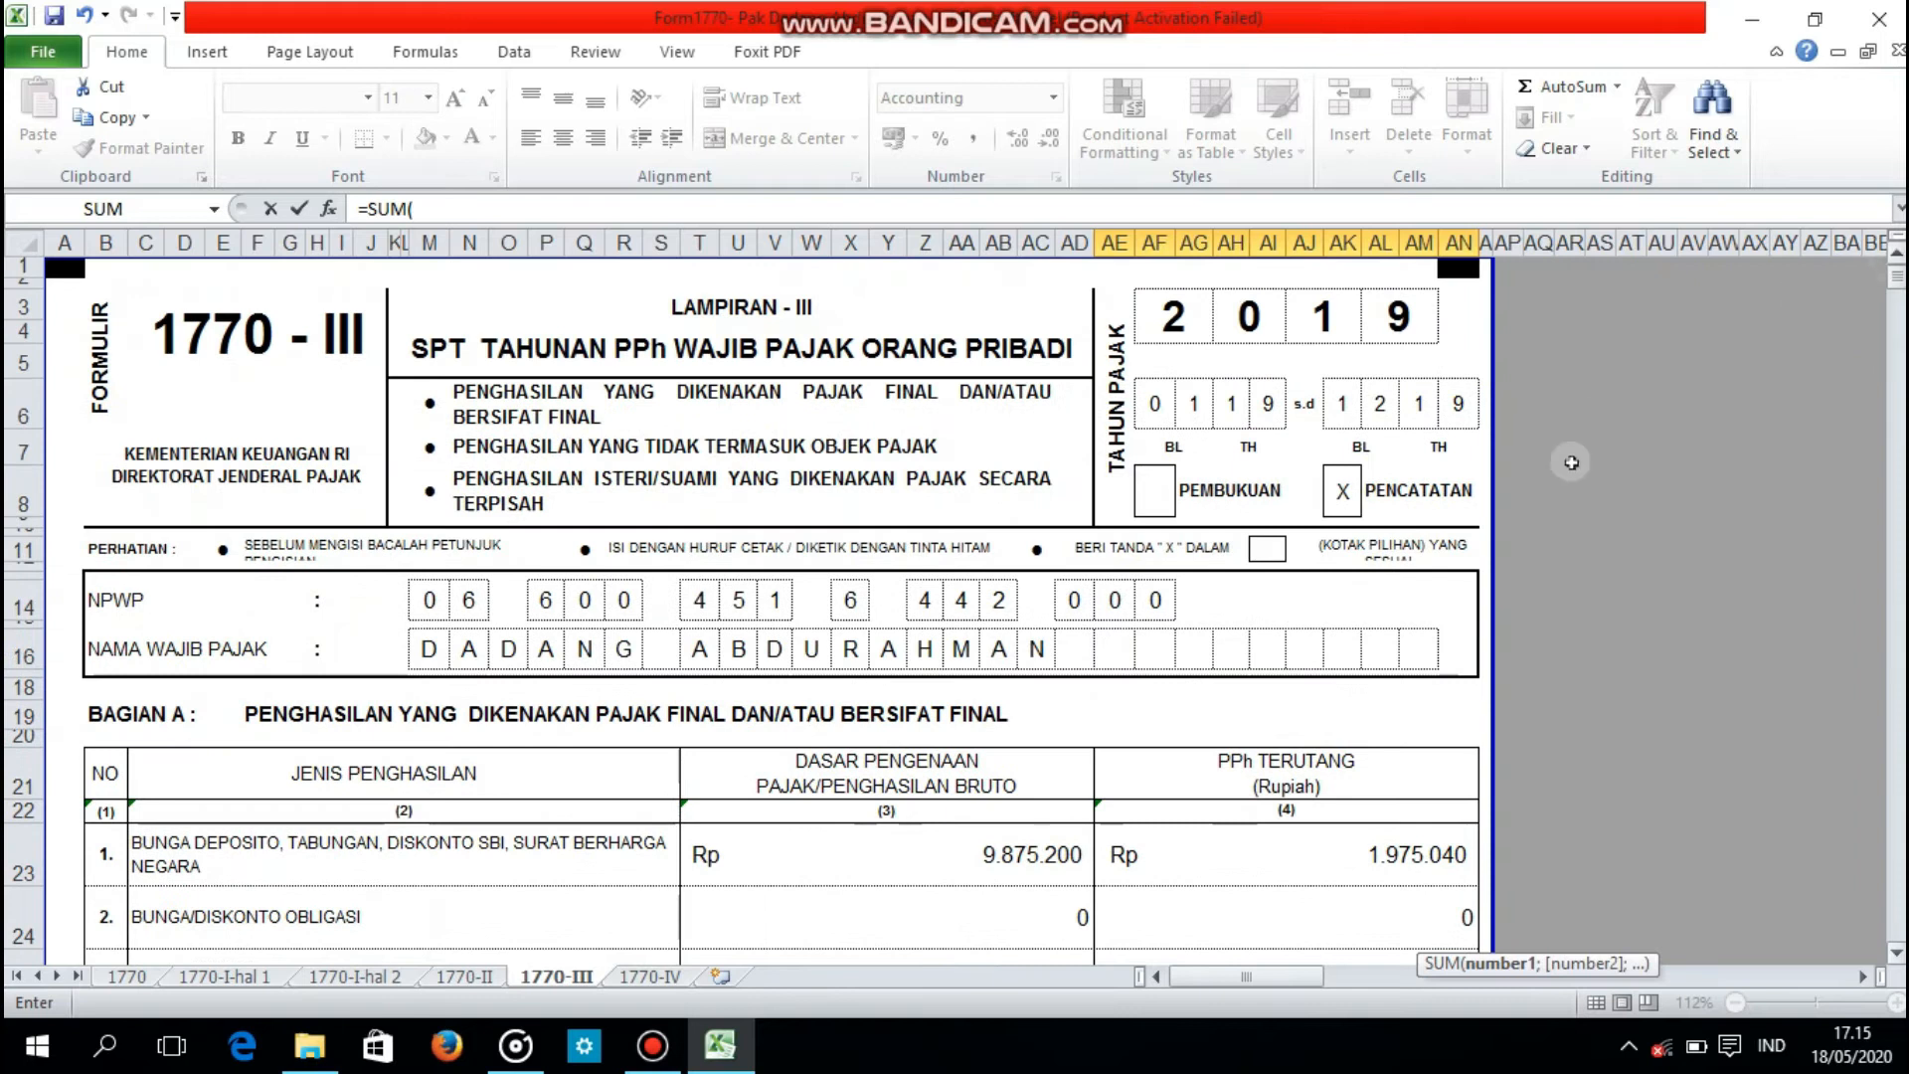
drag(1221, 874, 1211, 976)
key(Return)
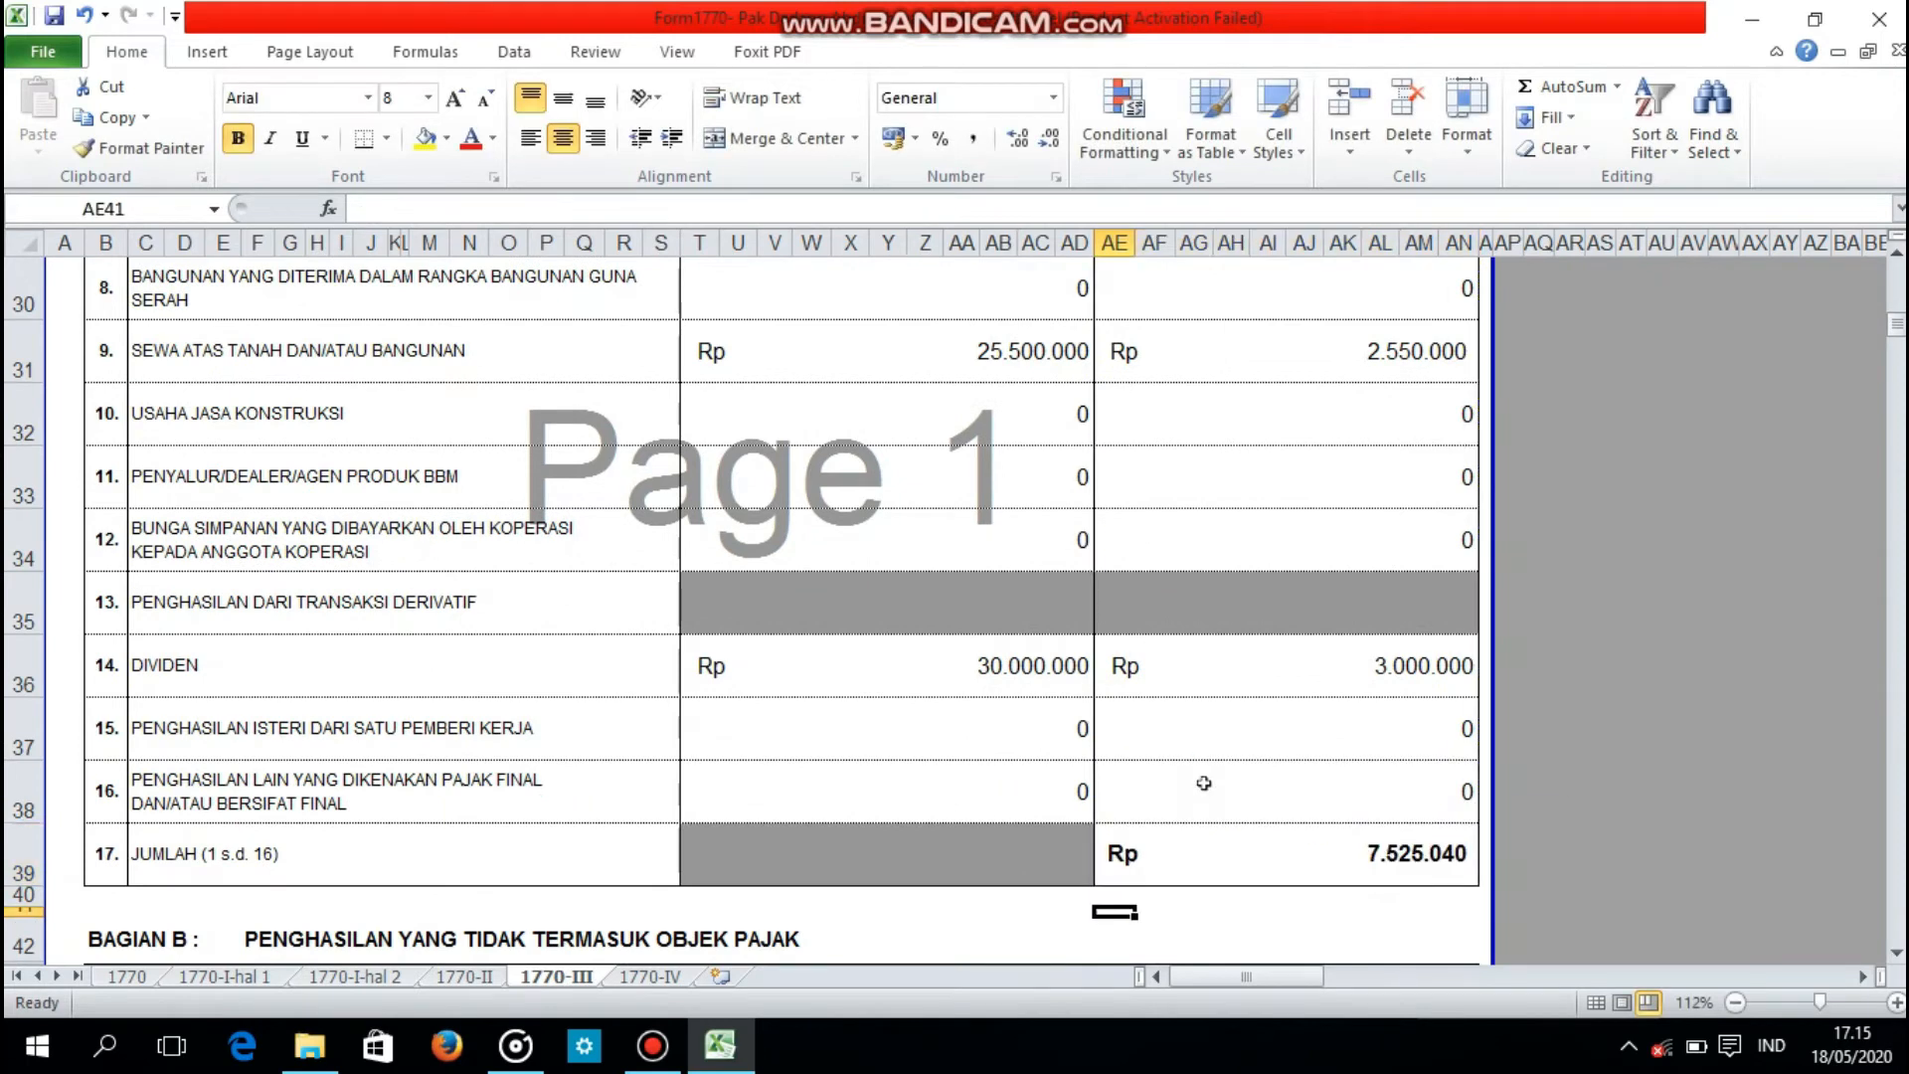
Step: Enter 100000000 as the gross income for item 2, WARISAN, in Bagian B
key(Down)
key(Down)
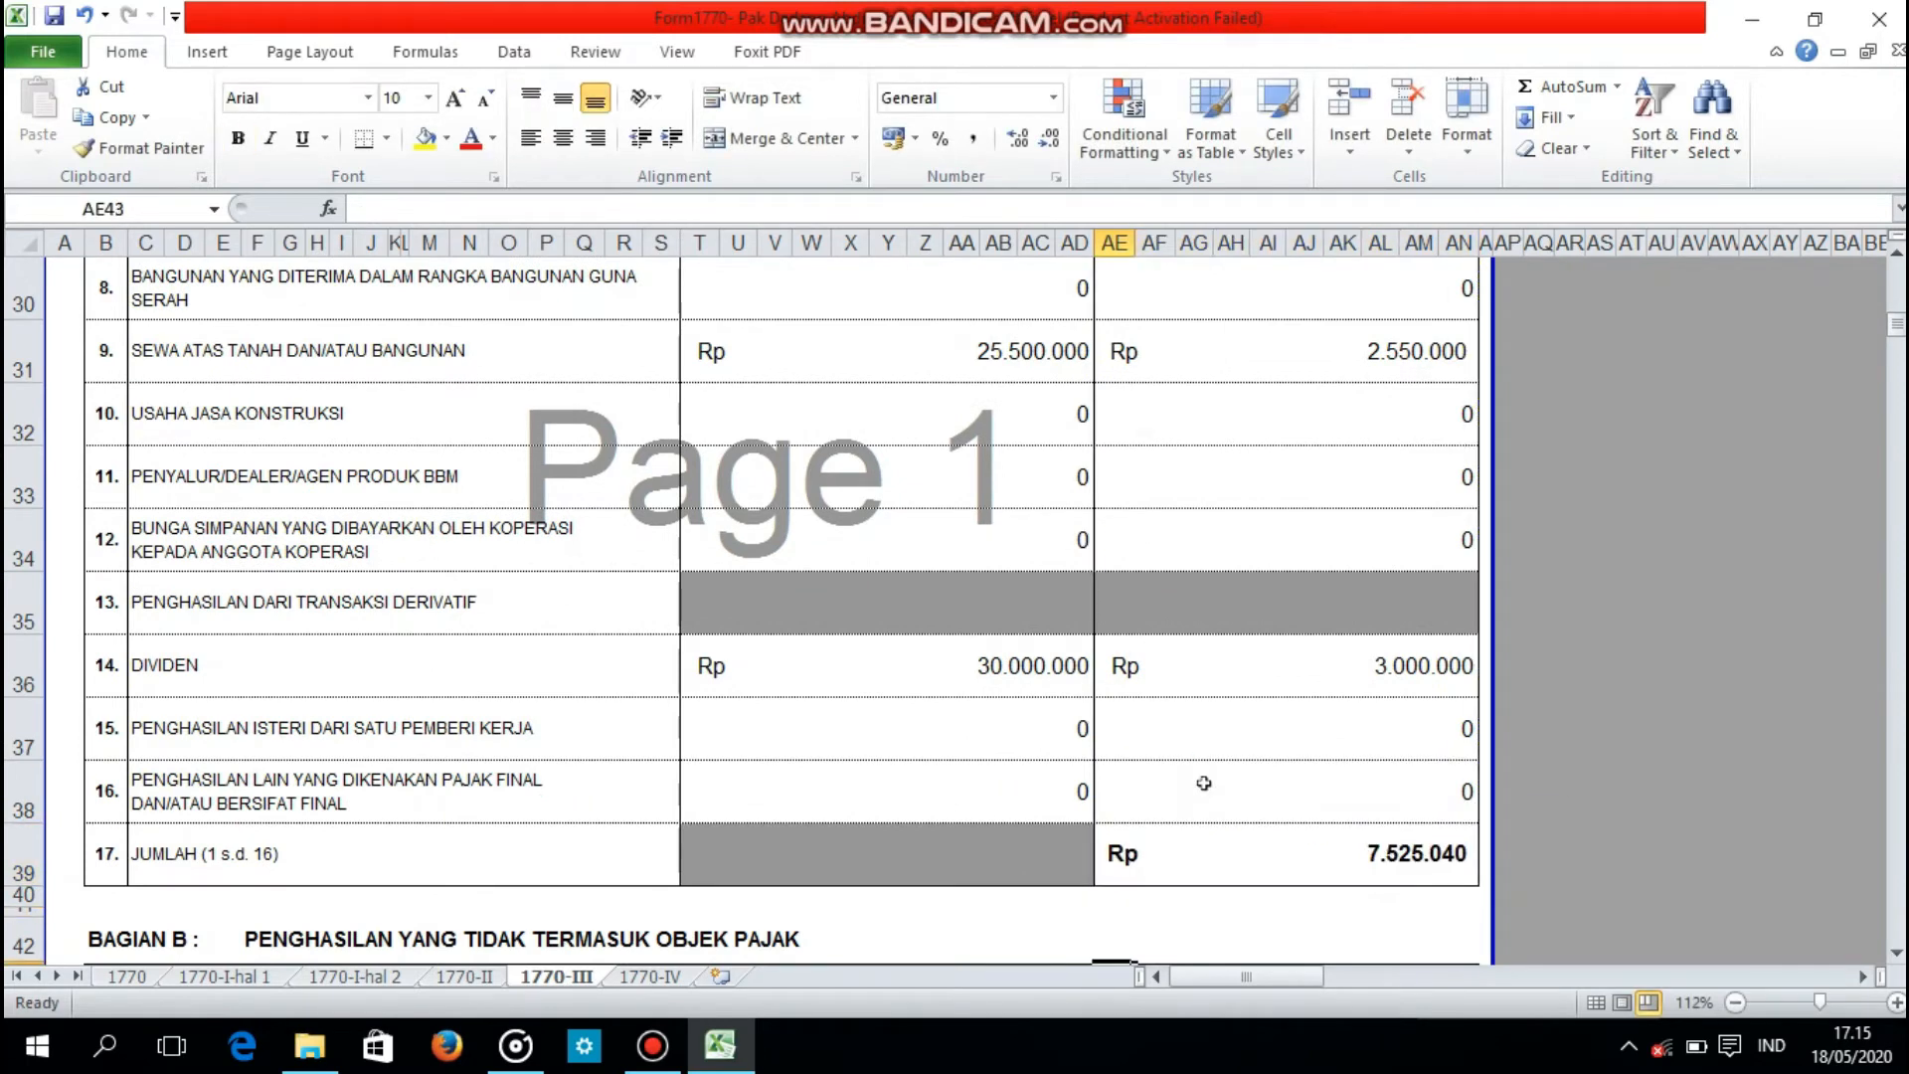
key(Down)
key(Down)
key(Down)
key(Down)
key(Down)
key(Down)
key(Down)
key(Down)
key(Down)
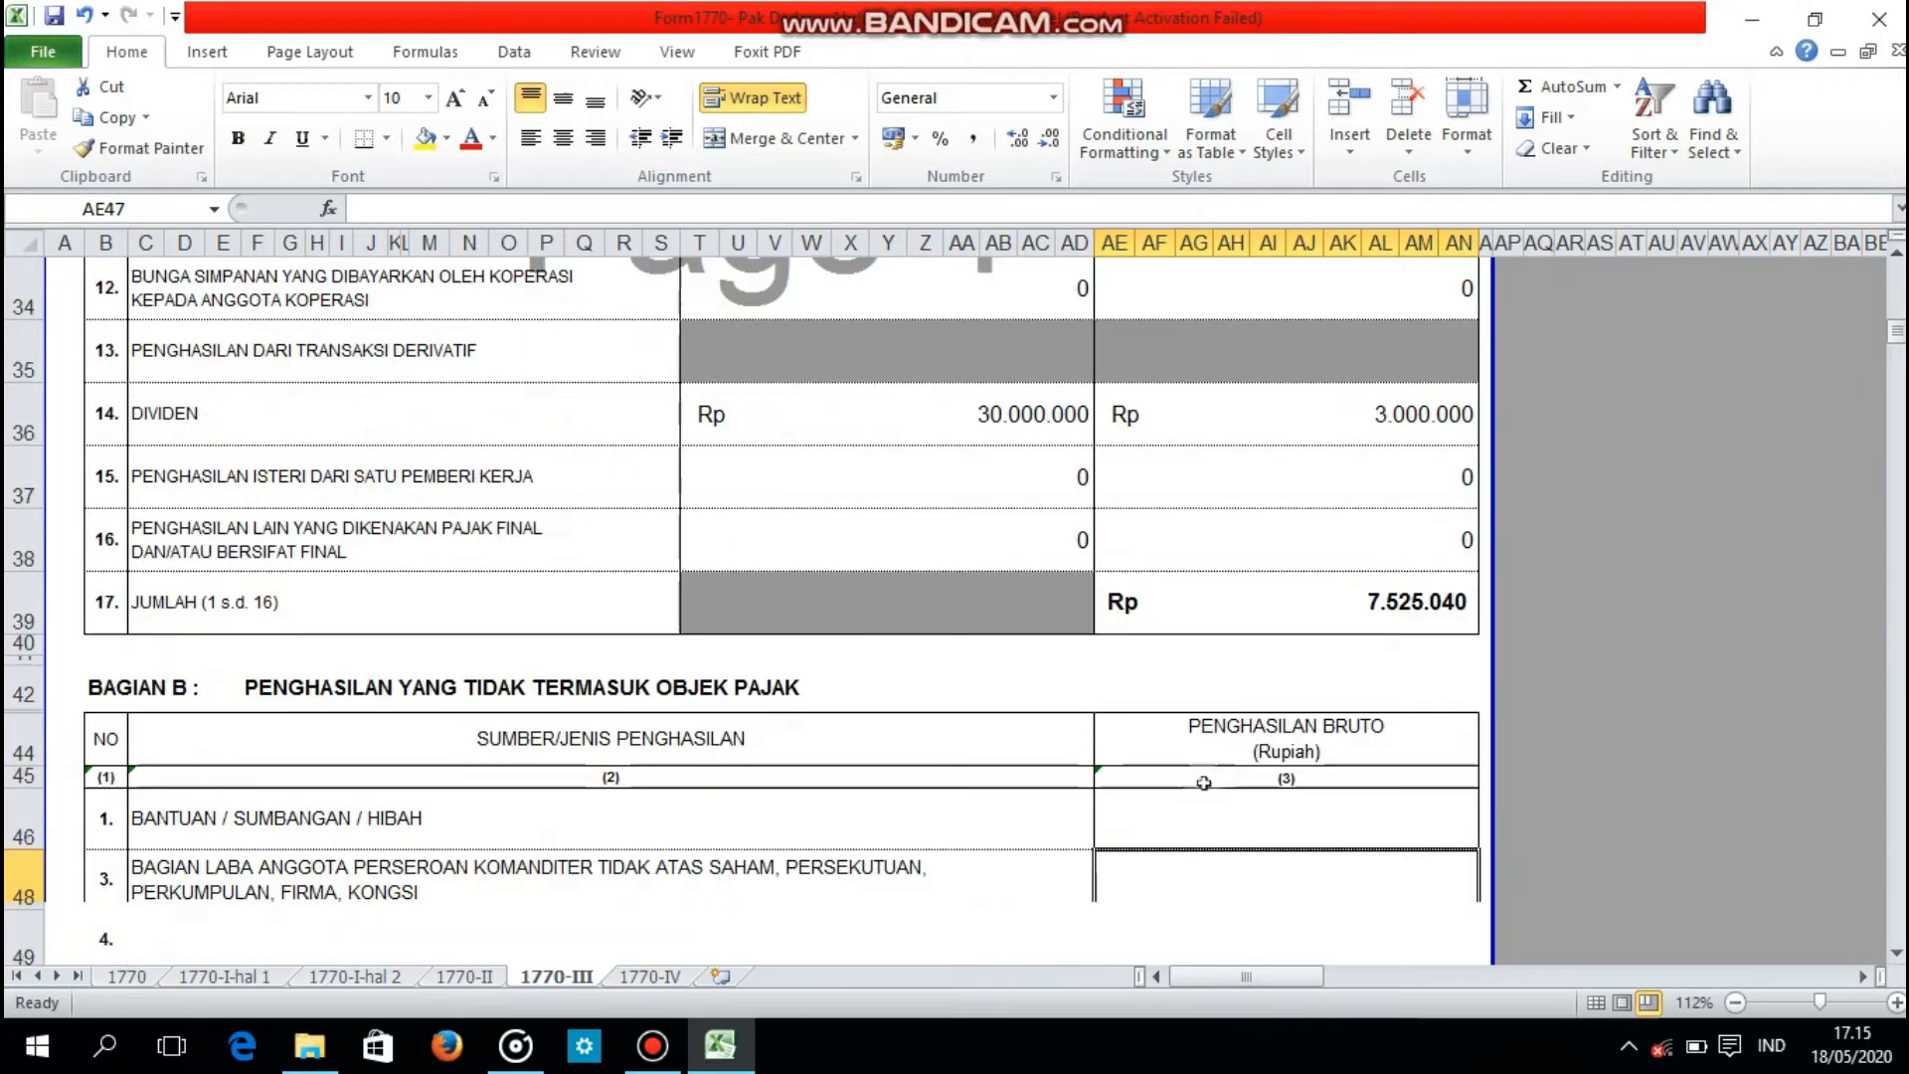
key(Down)
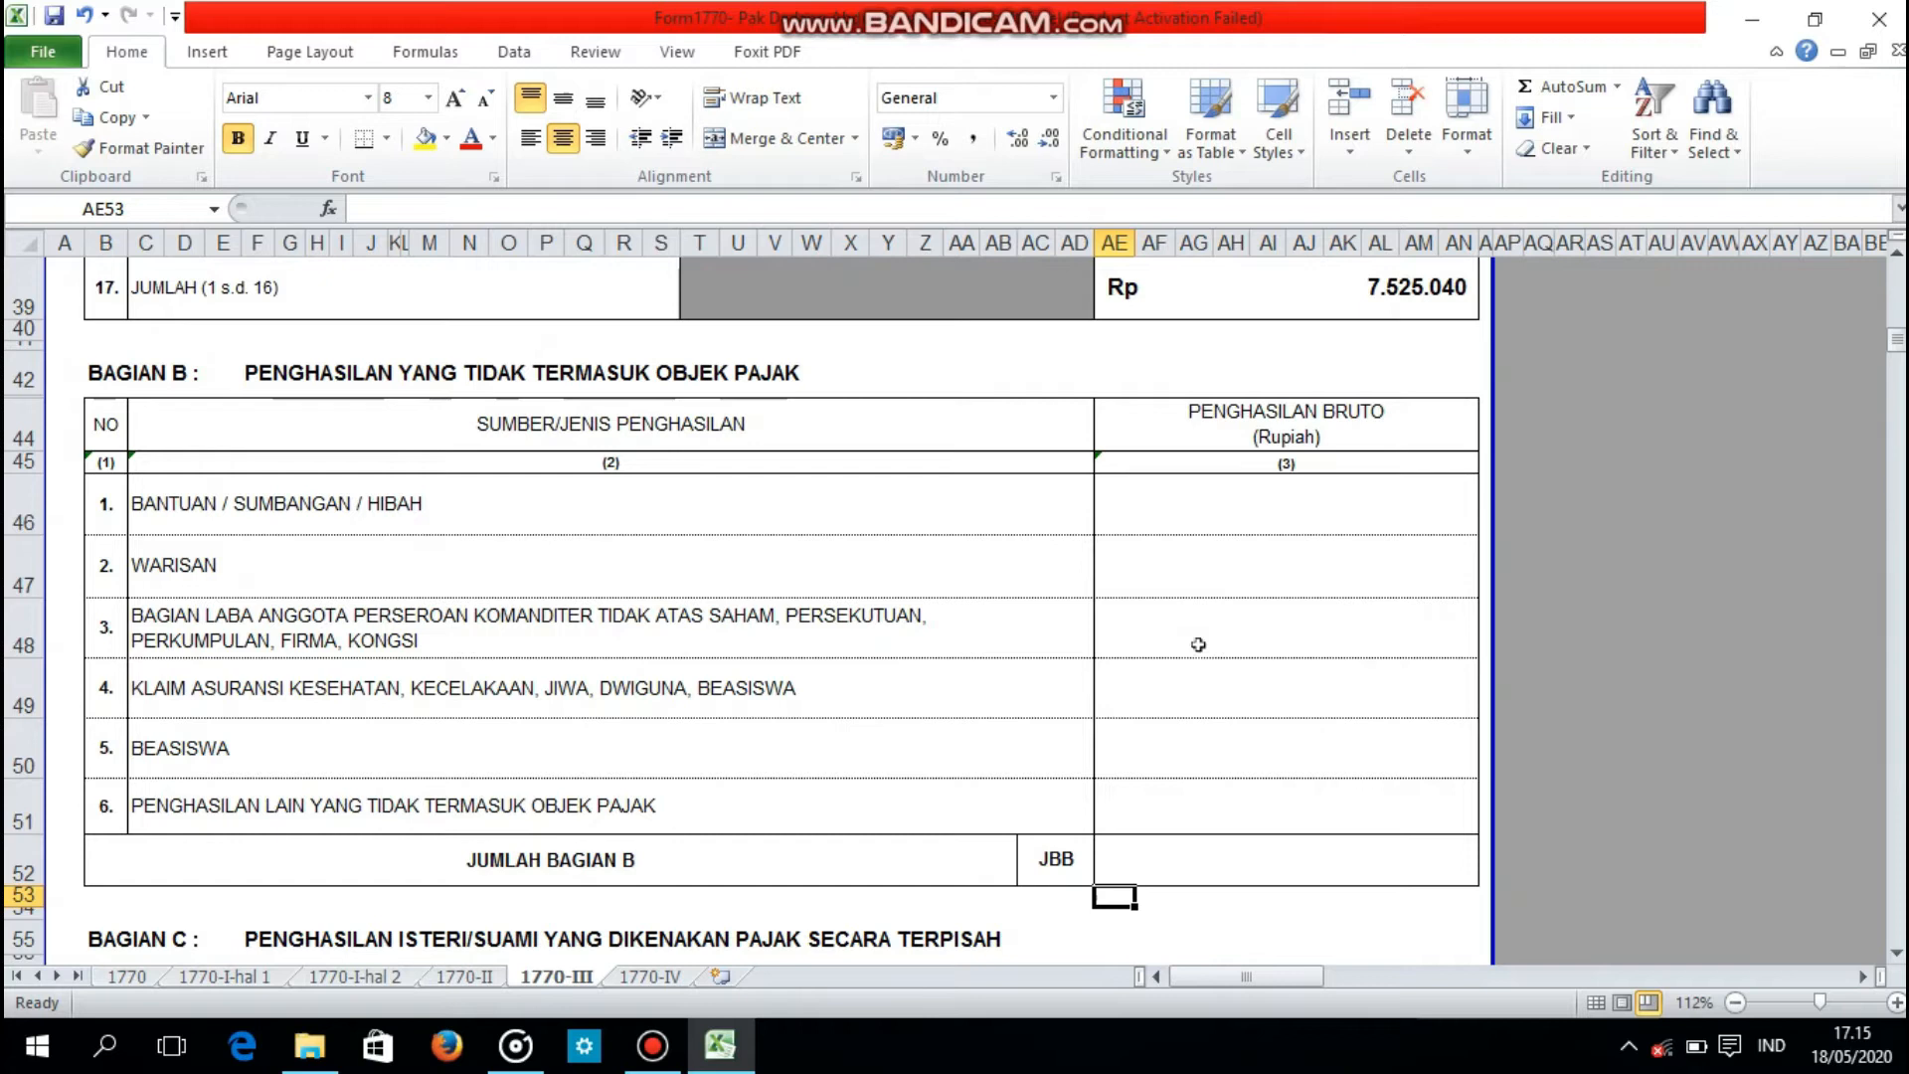
click(1186, 562)
text(100000000)
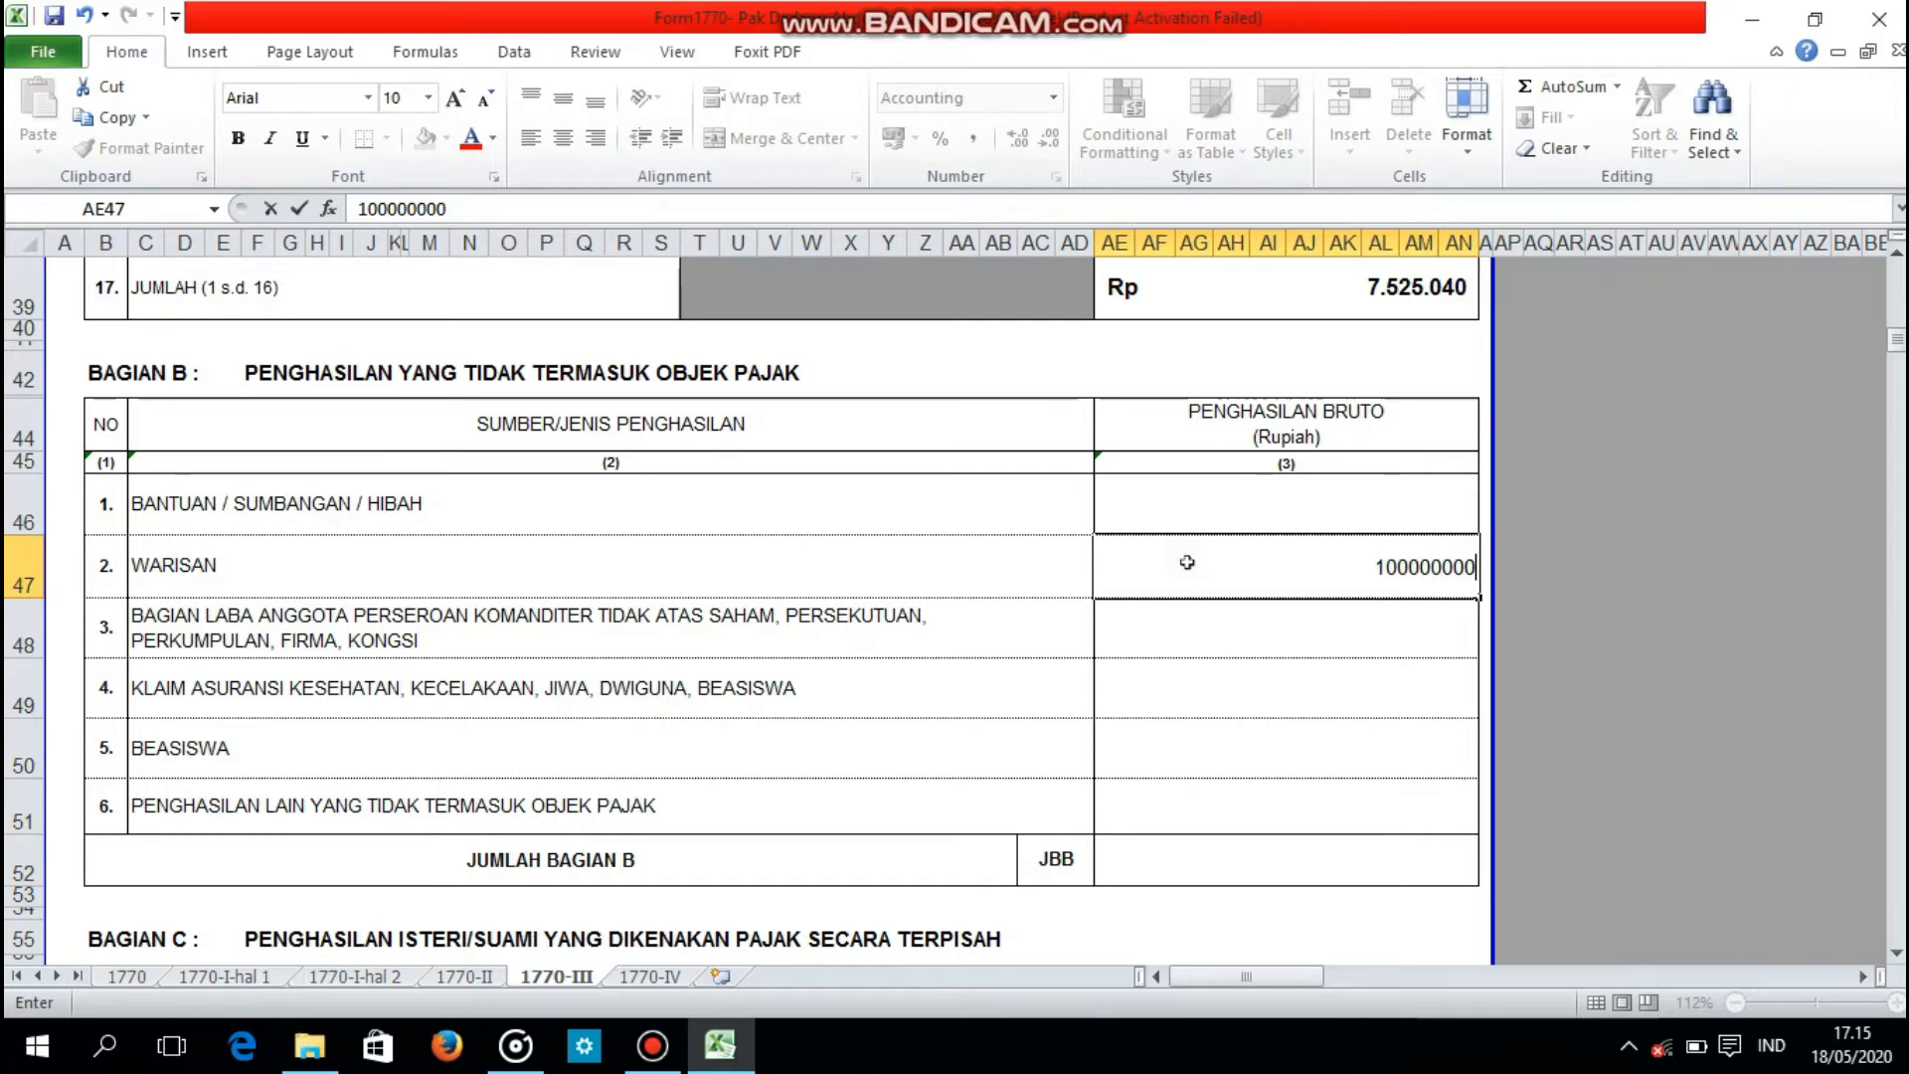
key(Return)
Step: Enter 0 as the gross income for item 1, BANTUAN / SUMBANGAN / HIBAH, and for items 3 to 6 in Bagian B
click(1203, 528)
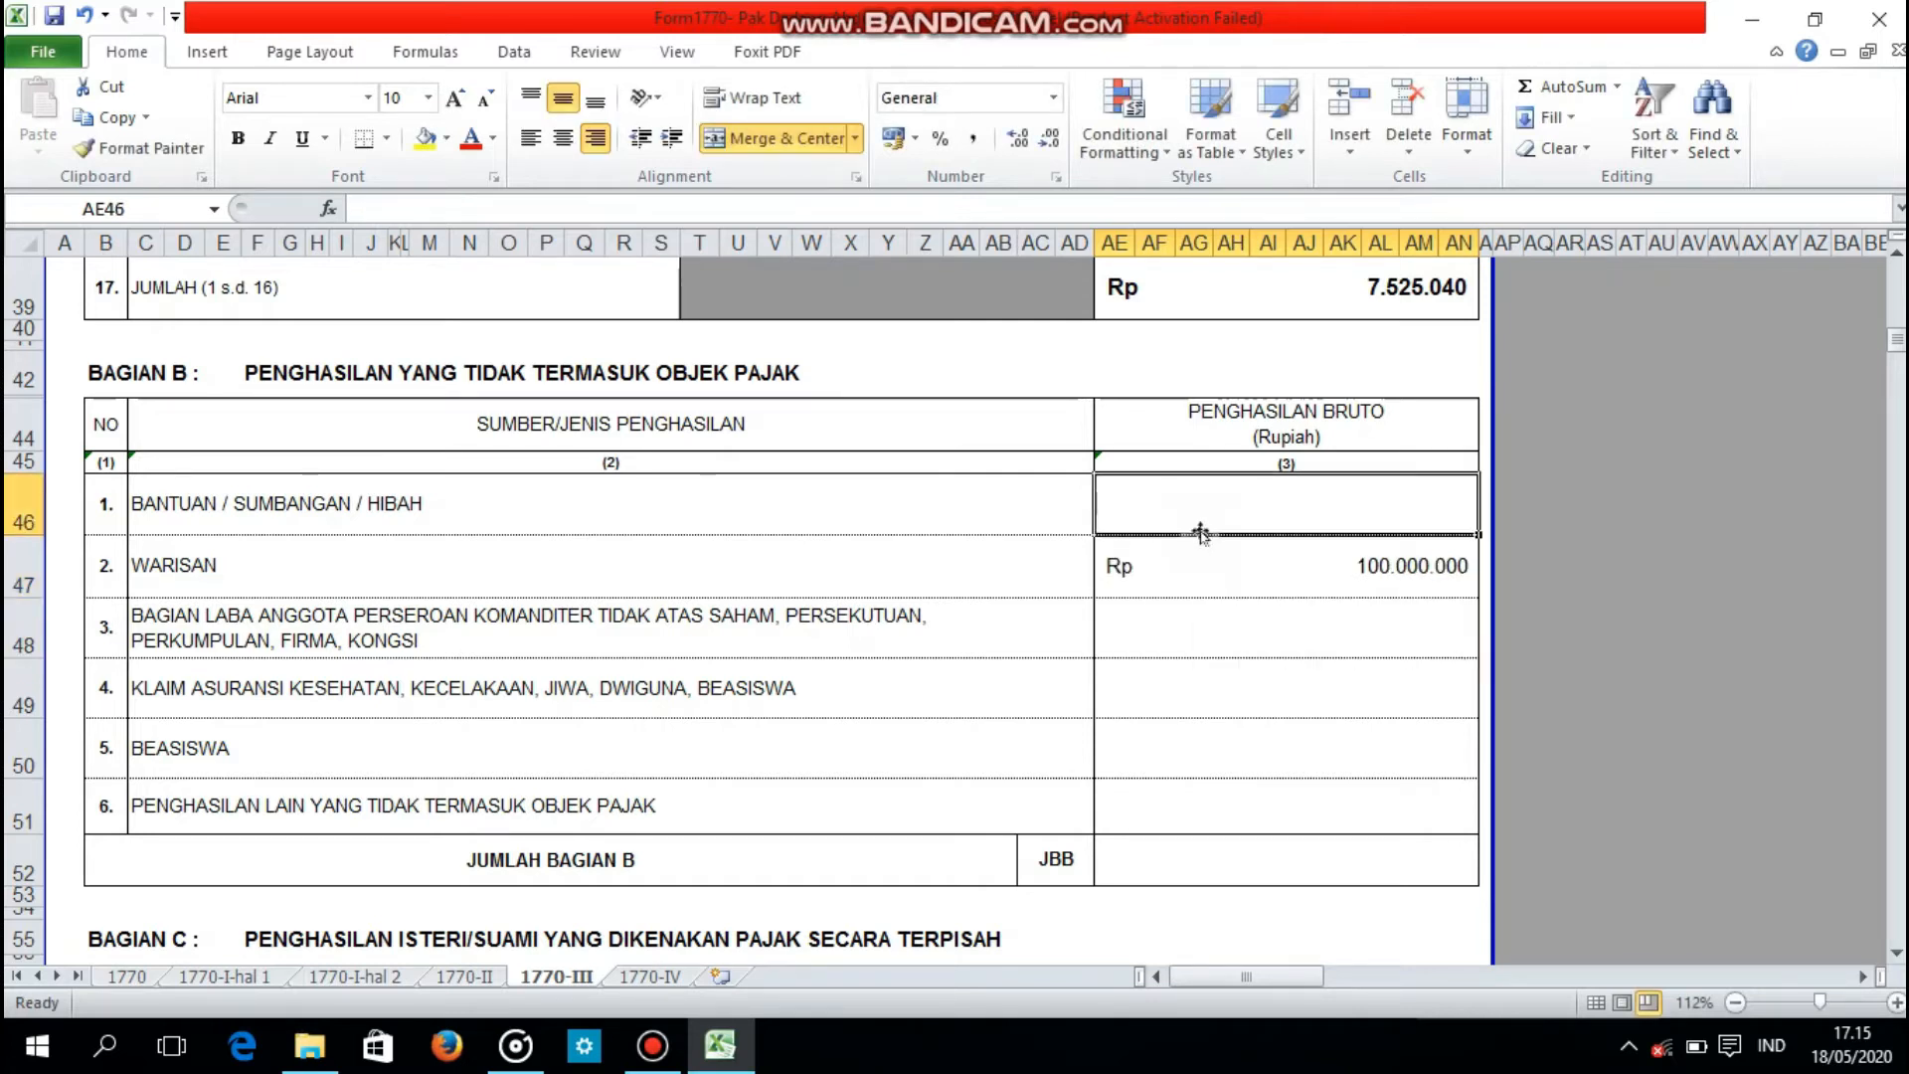
text(0)
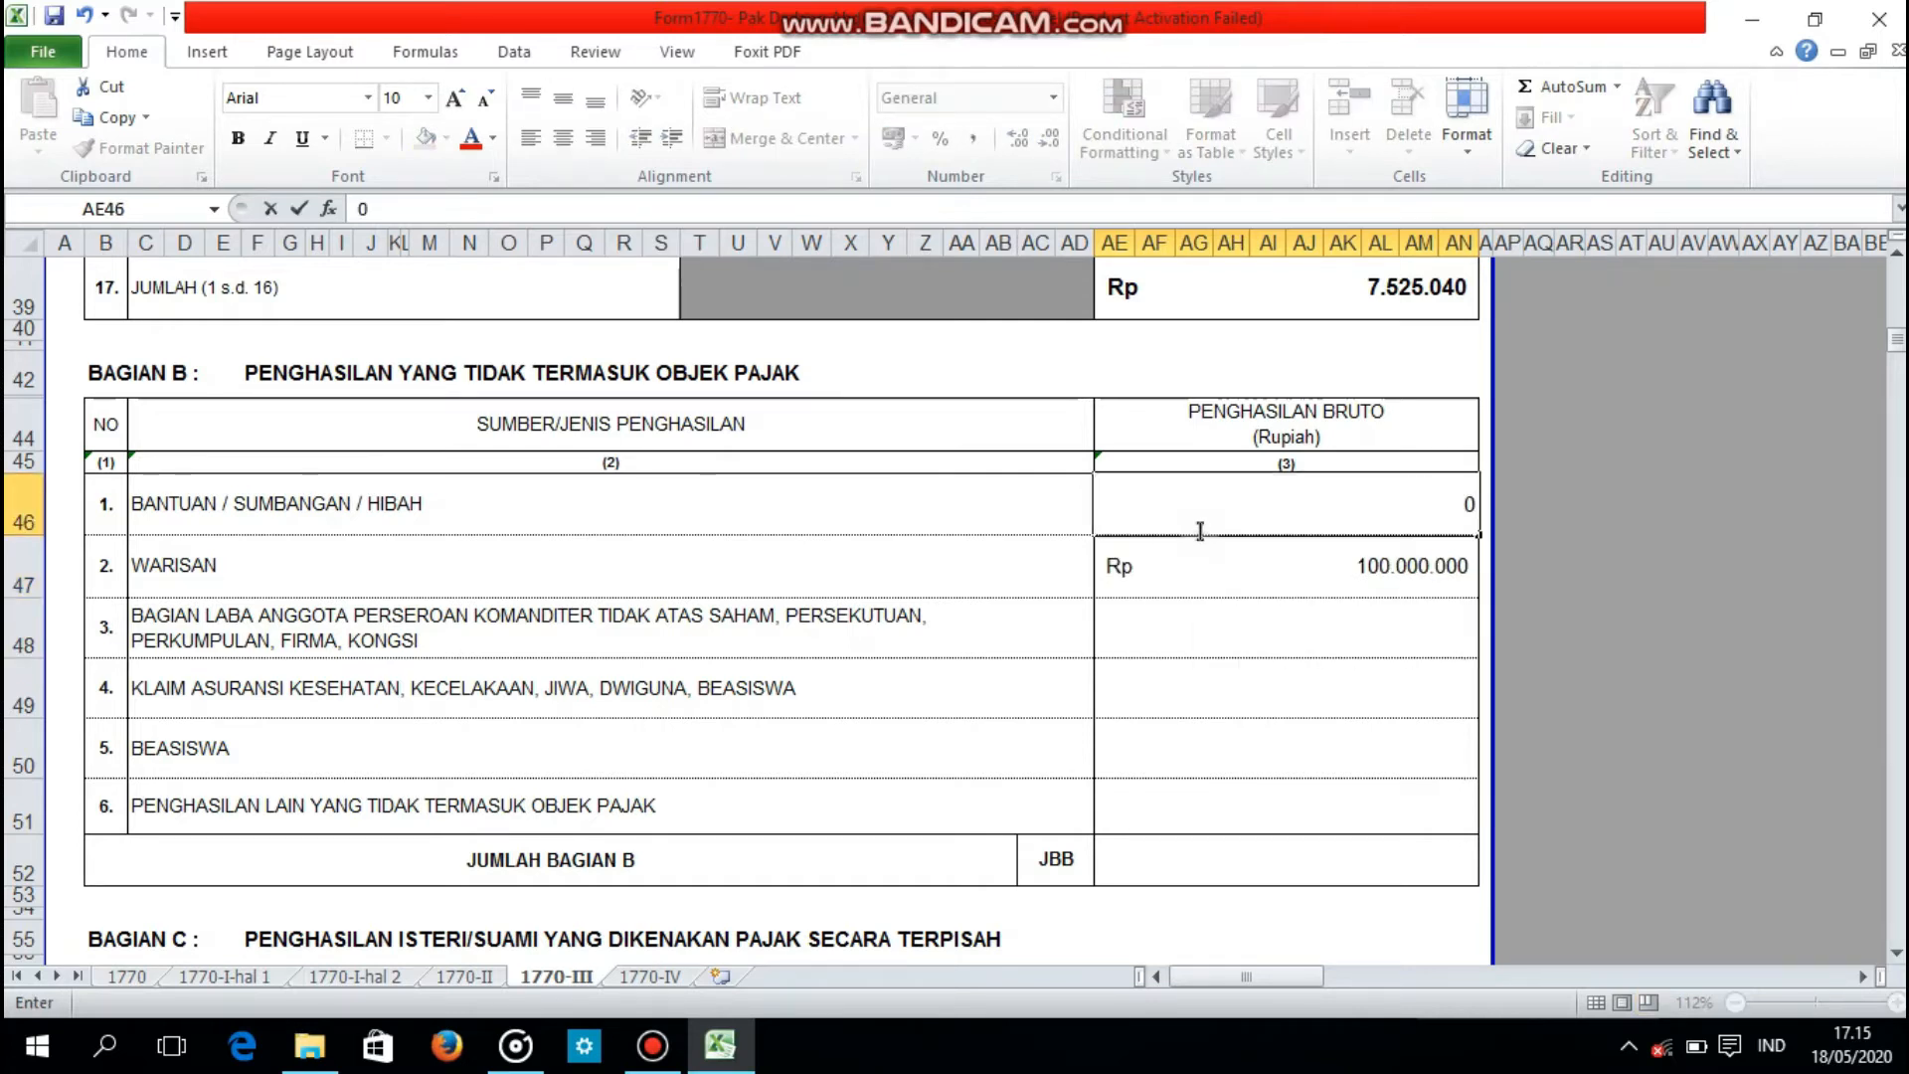
key(Return)
key(Return)
text(0)
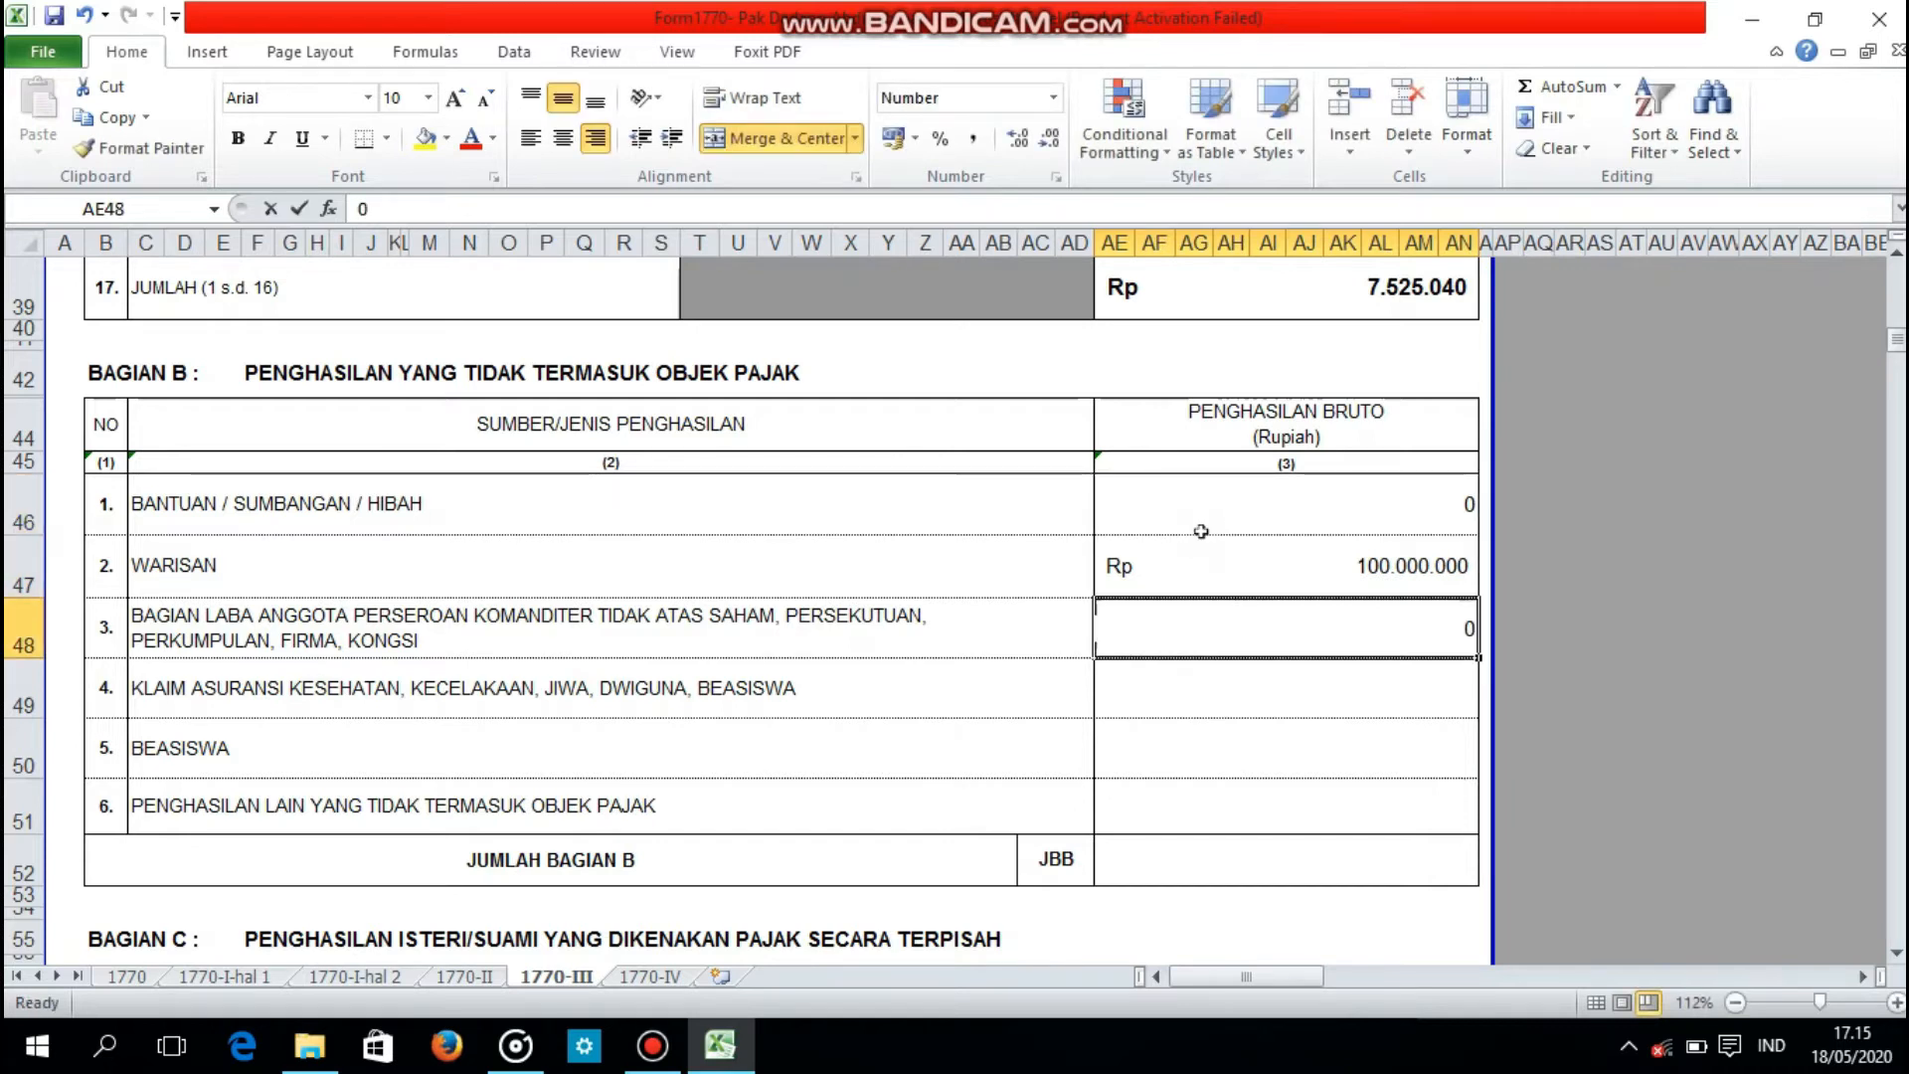
text(0)
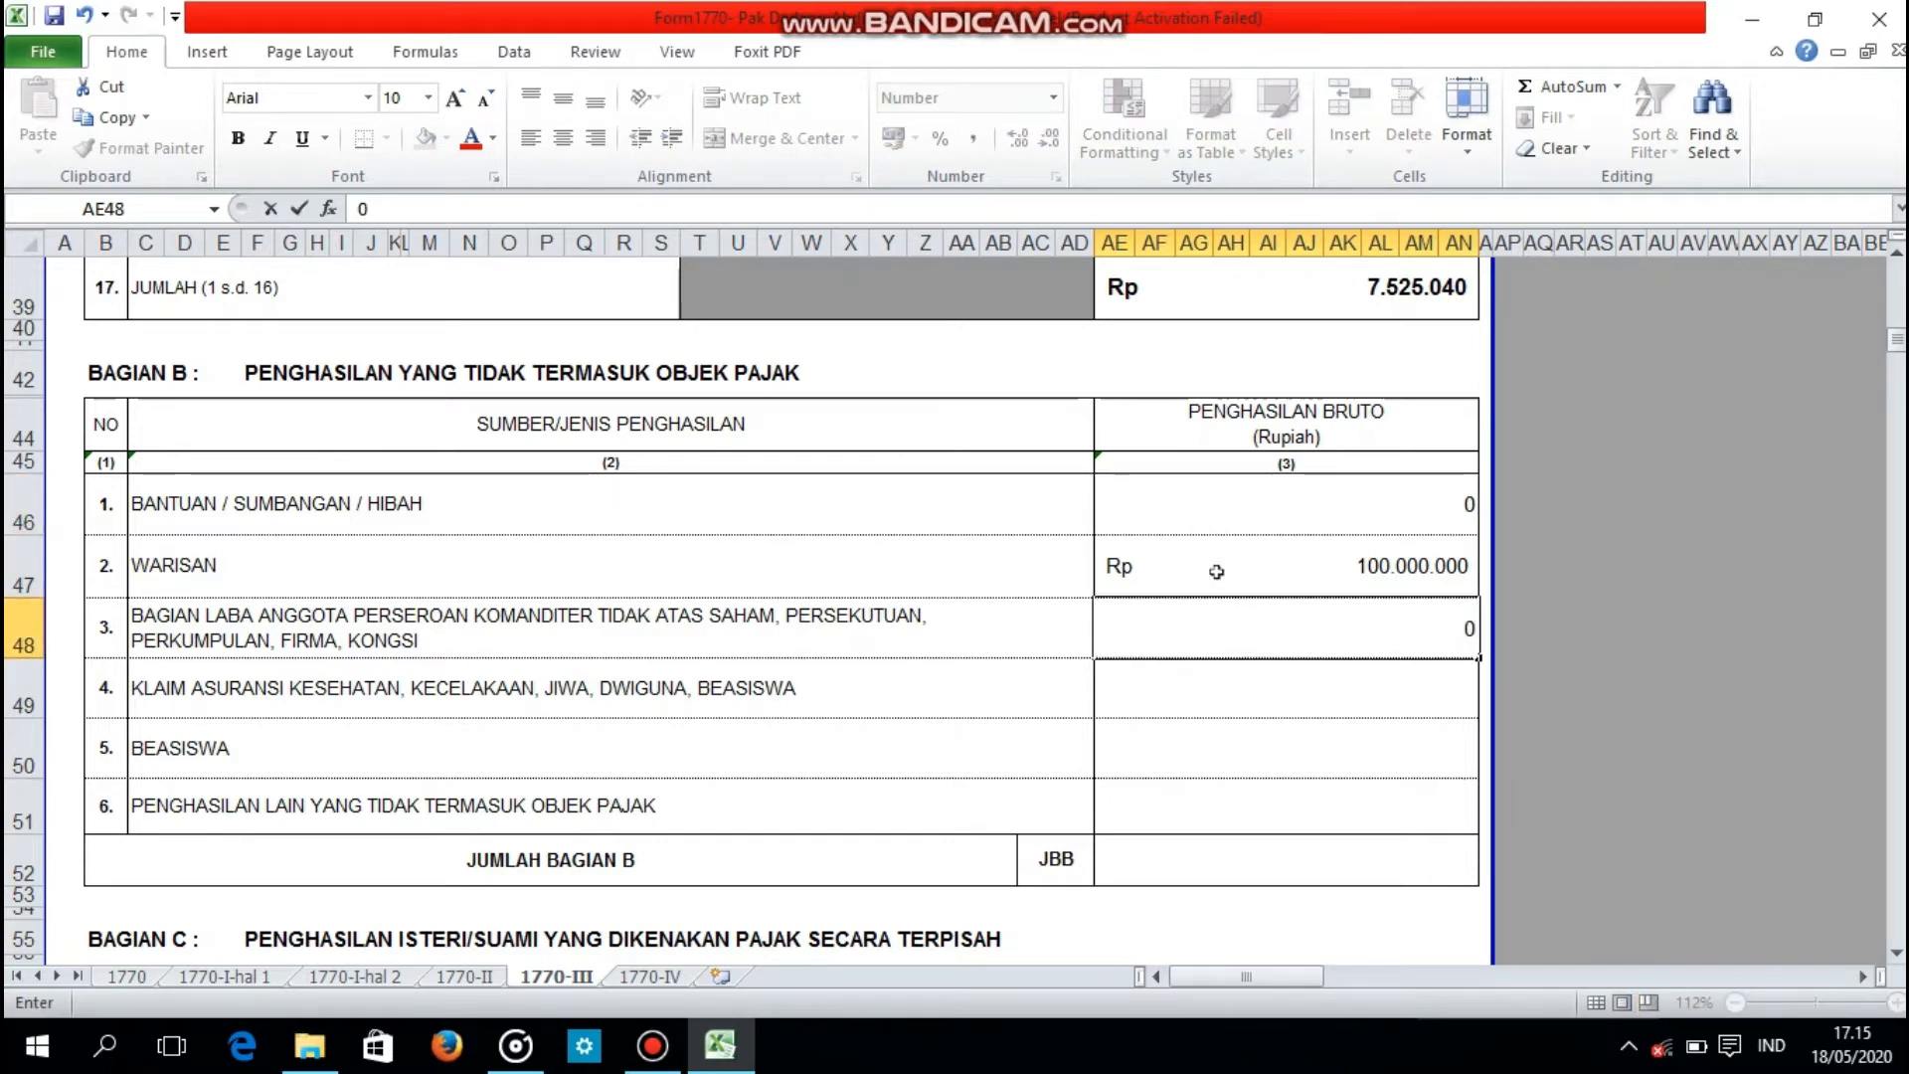
click(1206, 682)
Step: Total the gross income of items 1 to 6 in the JUMLAH BAGIAN B row with a SUM formula
click(1222, 877)
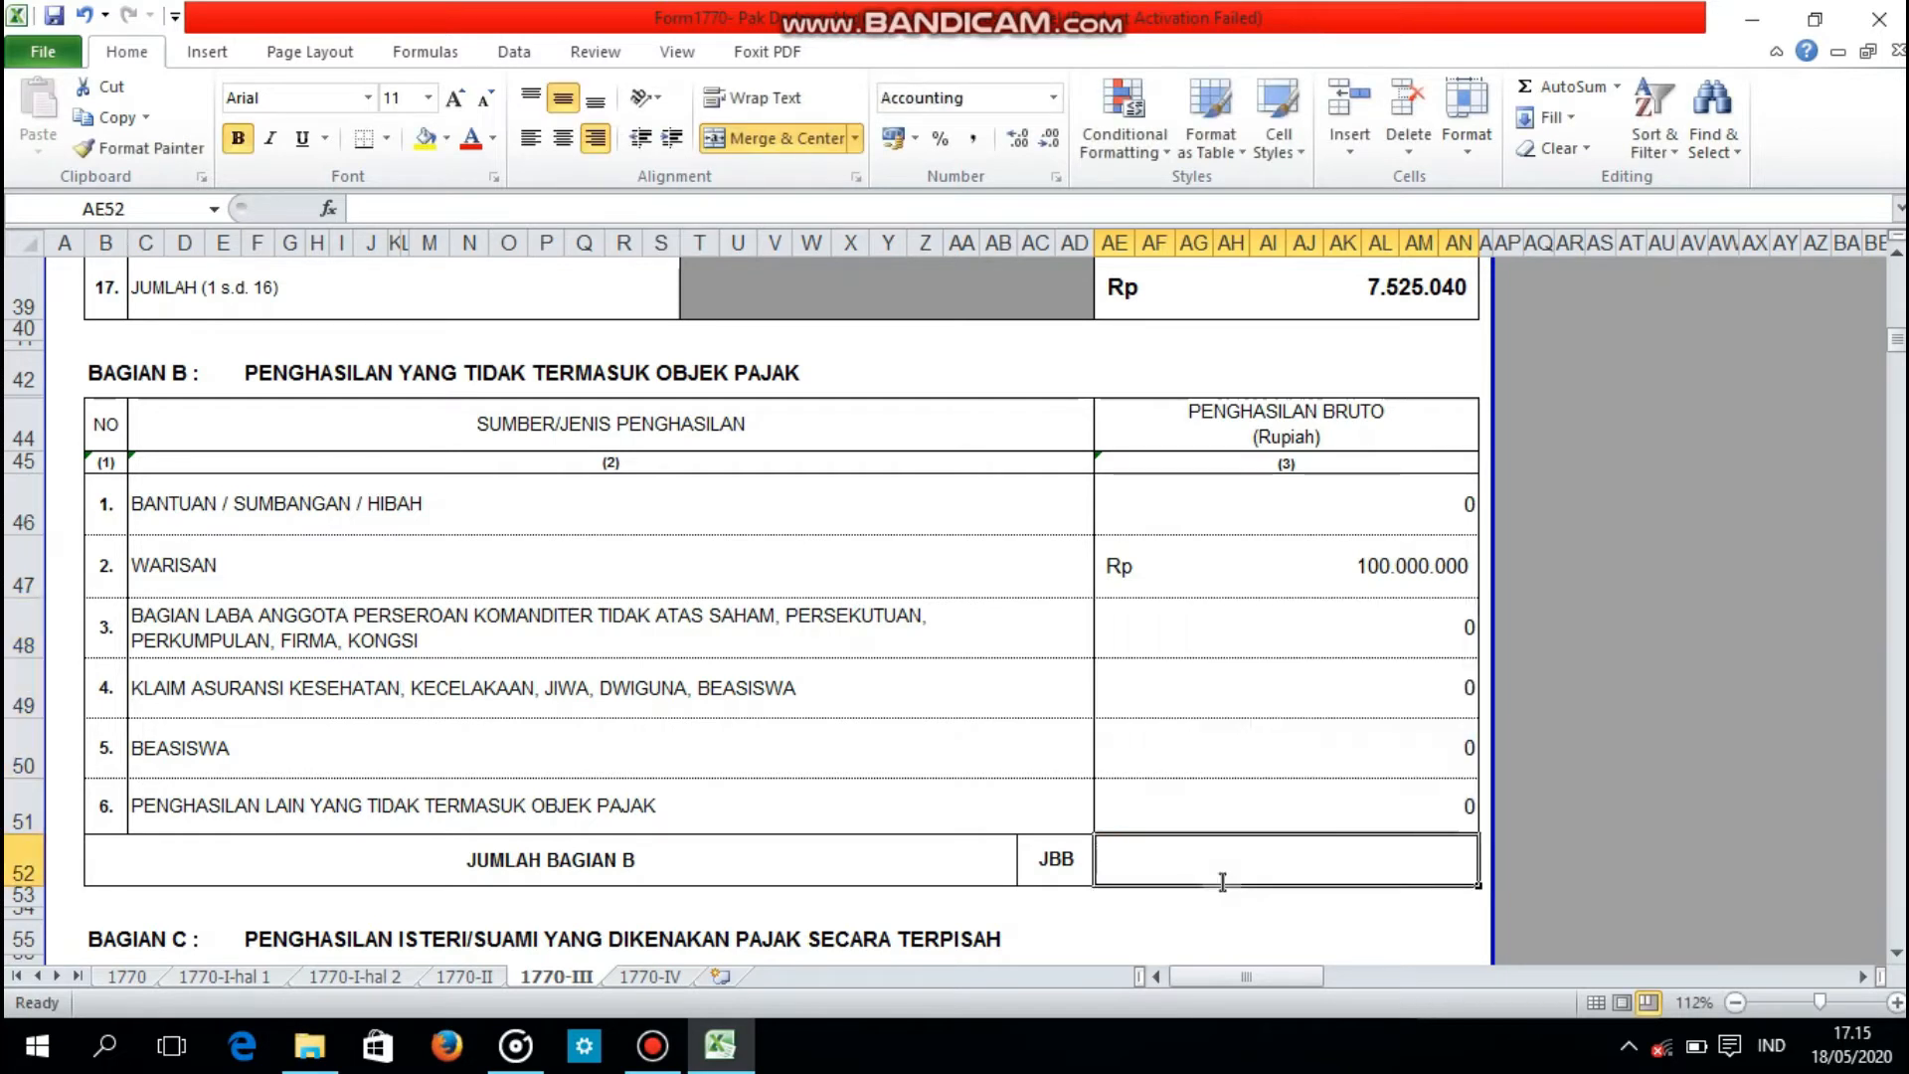
text(=SUM()
drag(1198, 498, 1197, 782)
key(Return)
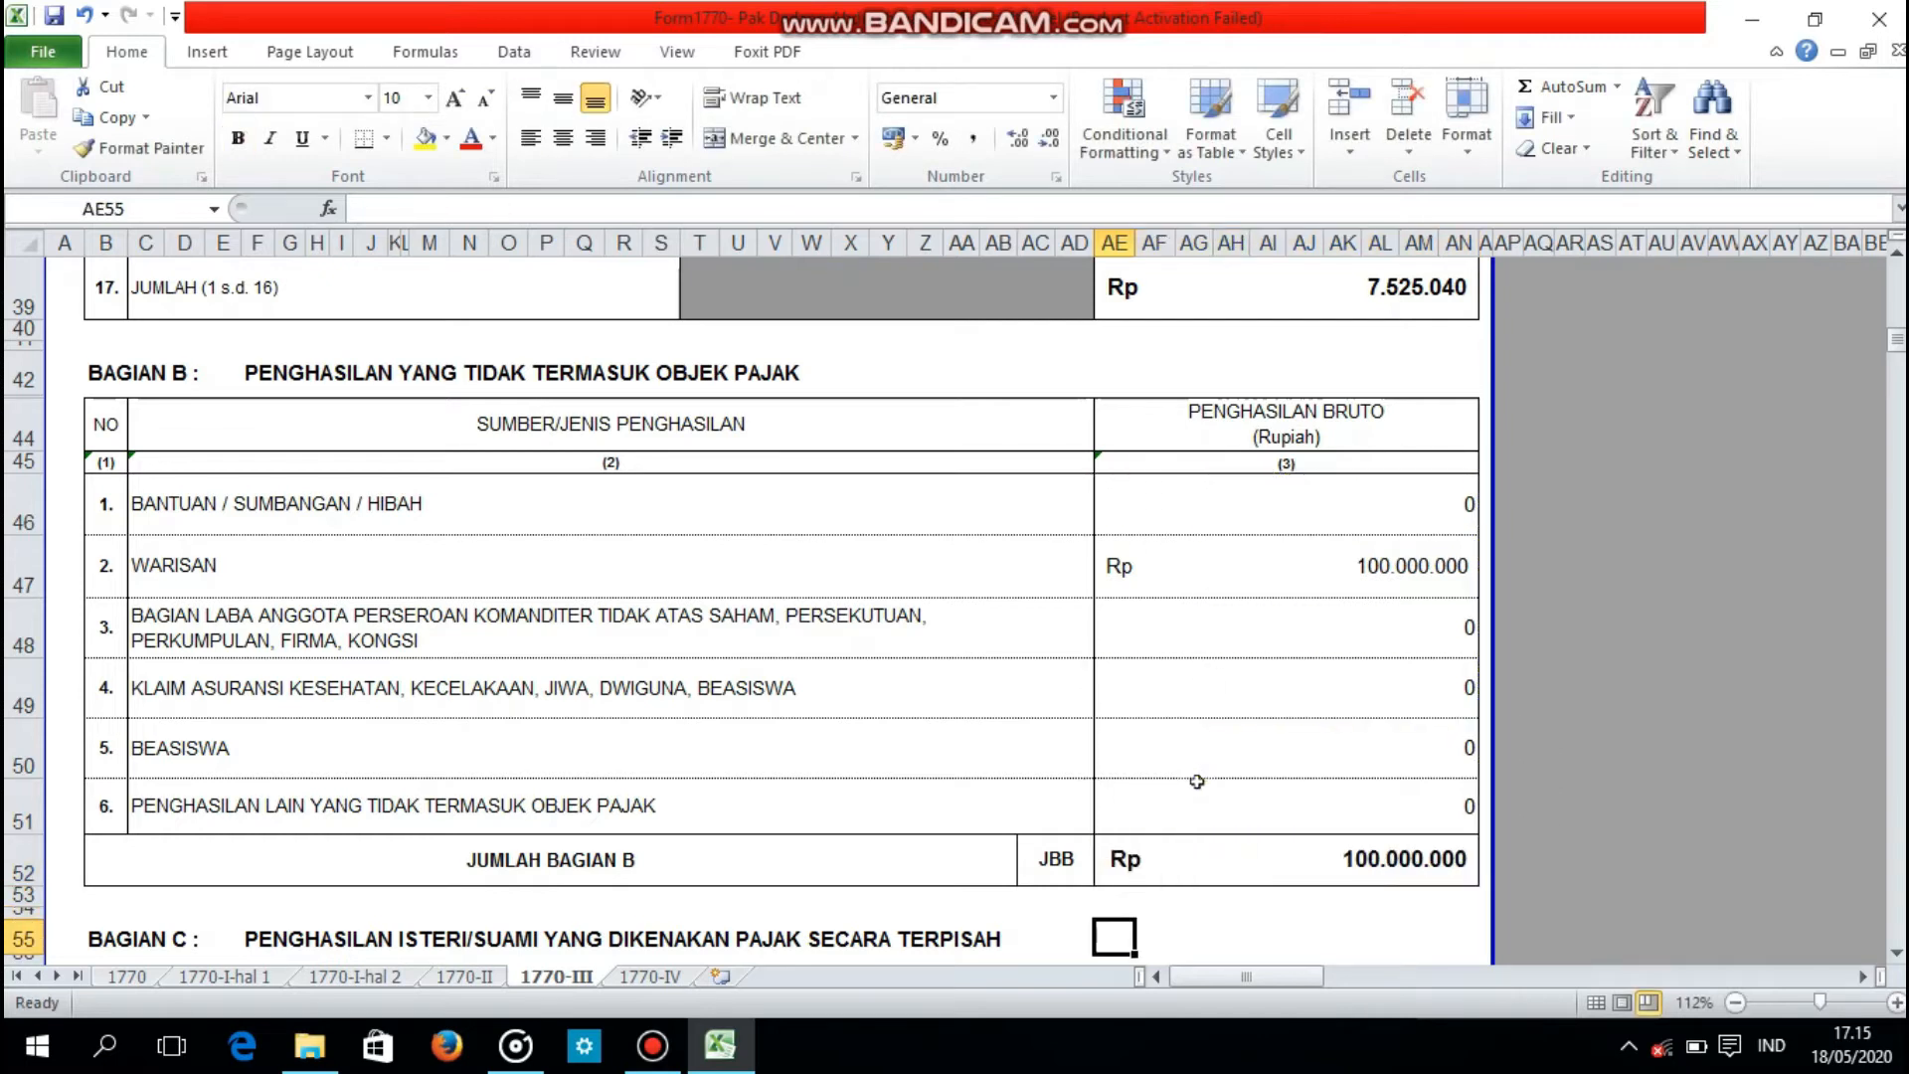
Step: Enter 62000000 as the spouse's separately taxed net income in Bagian C
key(Down)
key(Down)
key(Down)
key(Down)
key(Down)
key(Down)
key(Down)
key(Down)
key(Down)
key(Down)
key(Up)
key(Up)
key(Up)
key(Up)
key(Up)
key(Up)
key(Up)
key(Up)
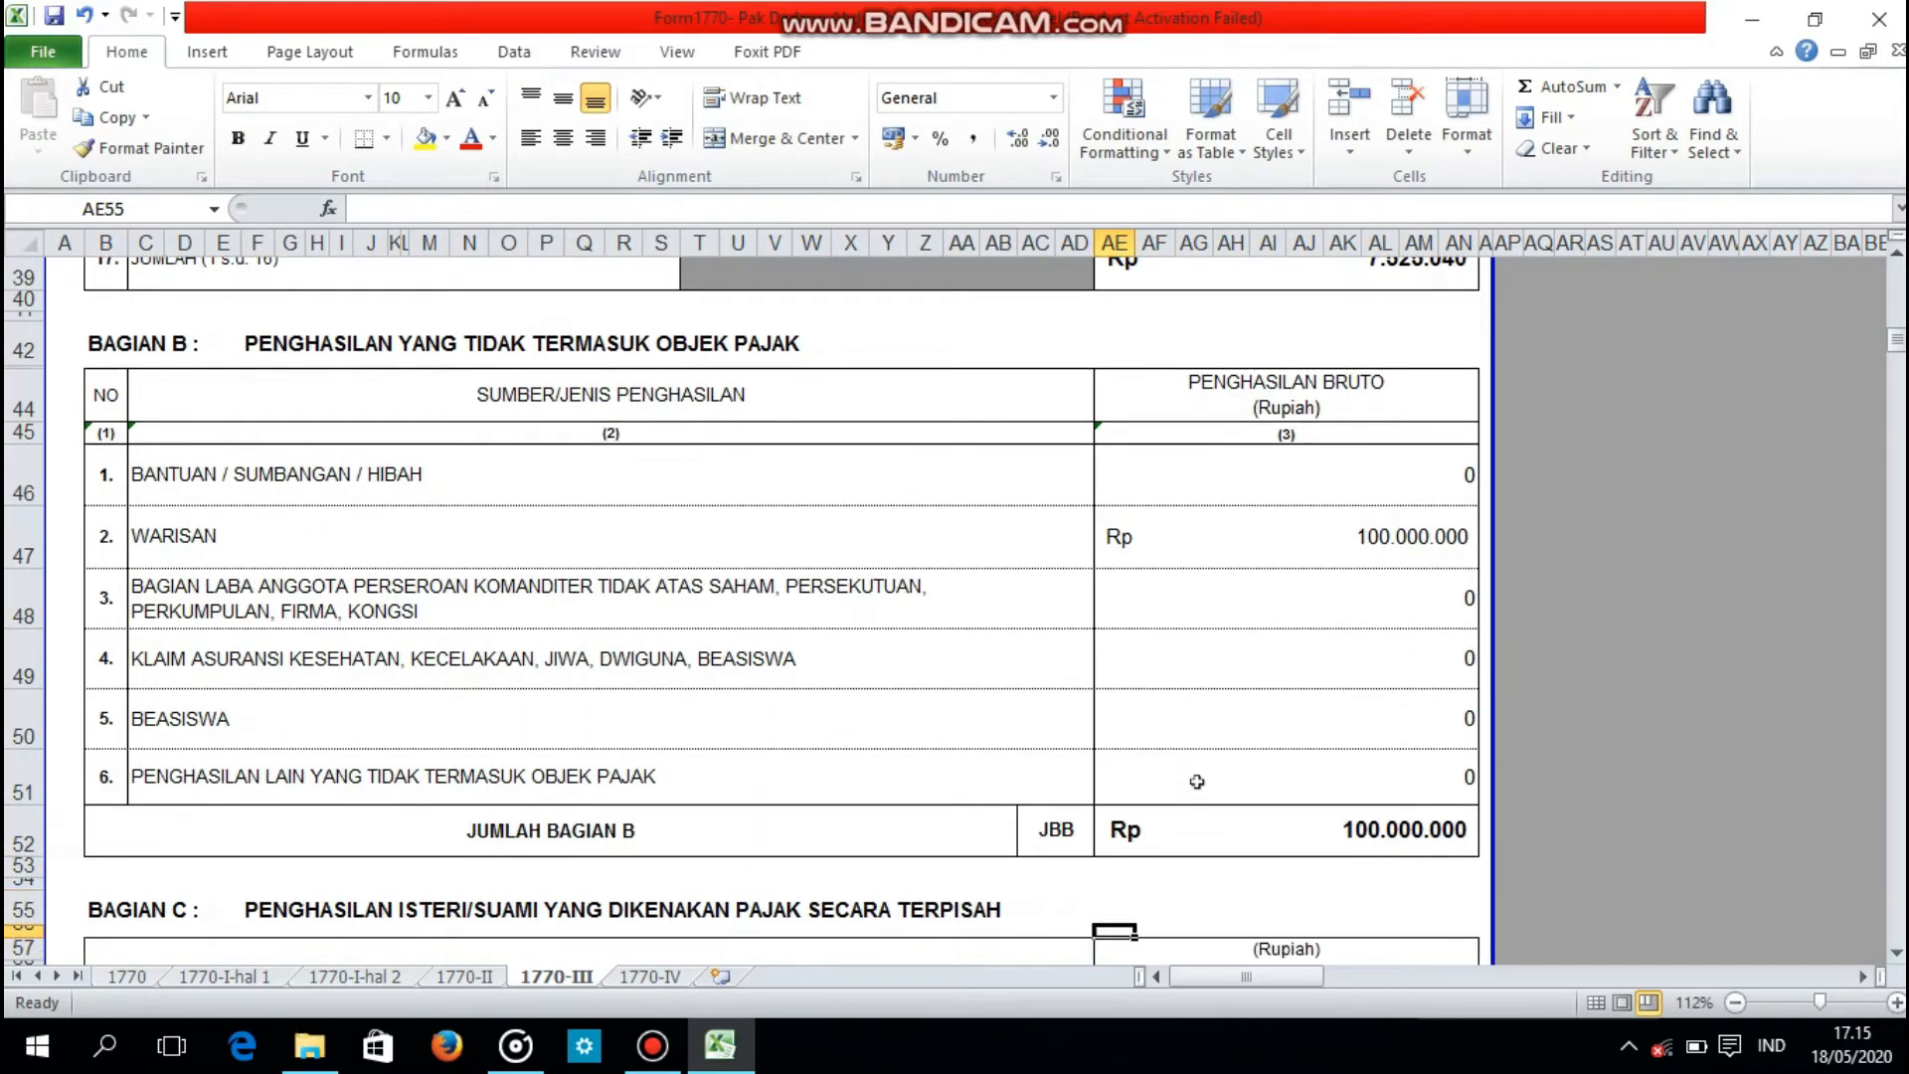
key(Down)
key(Down)
key(Down)
key(Down)
key(Down)
key(Down)
key(Down)
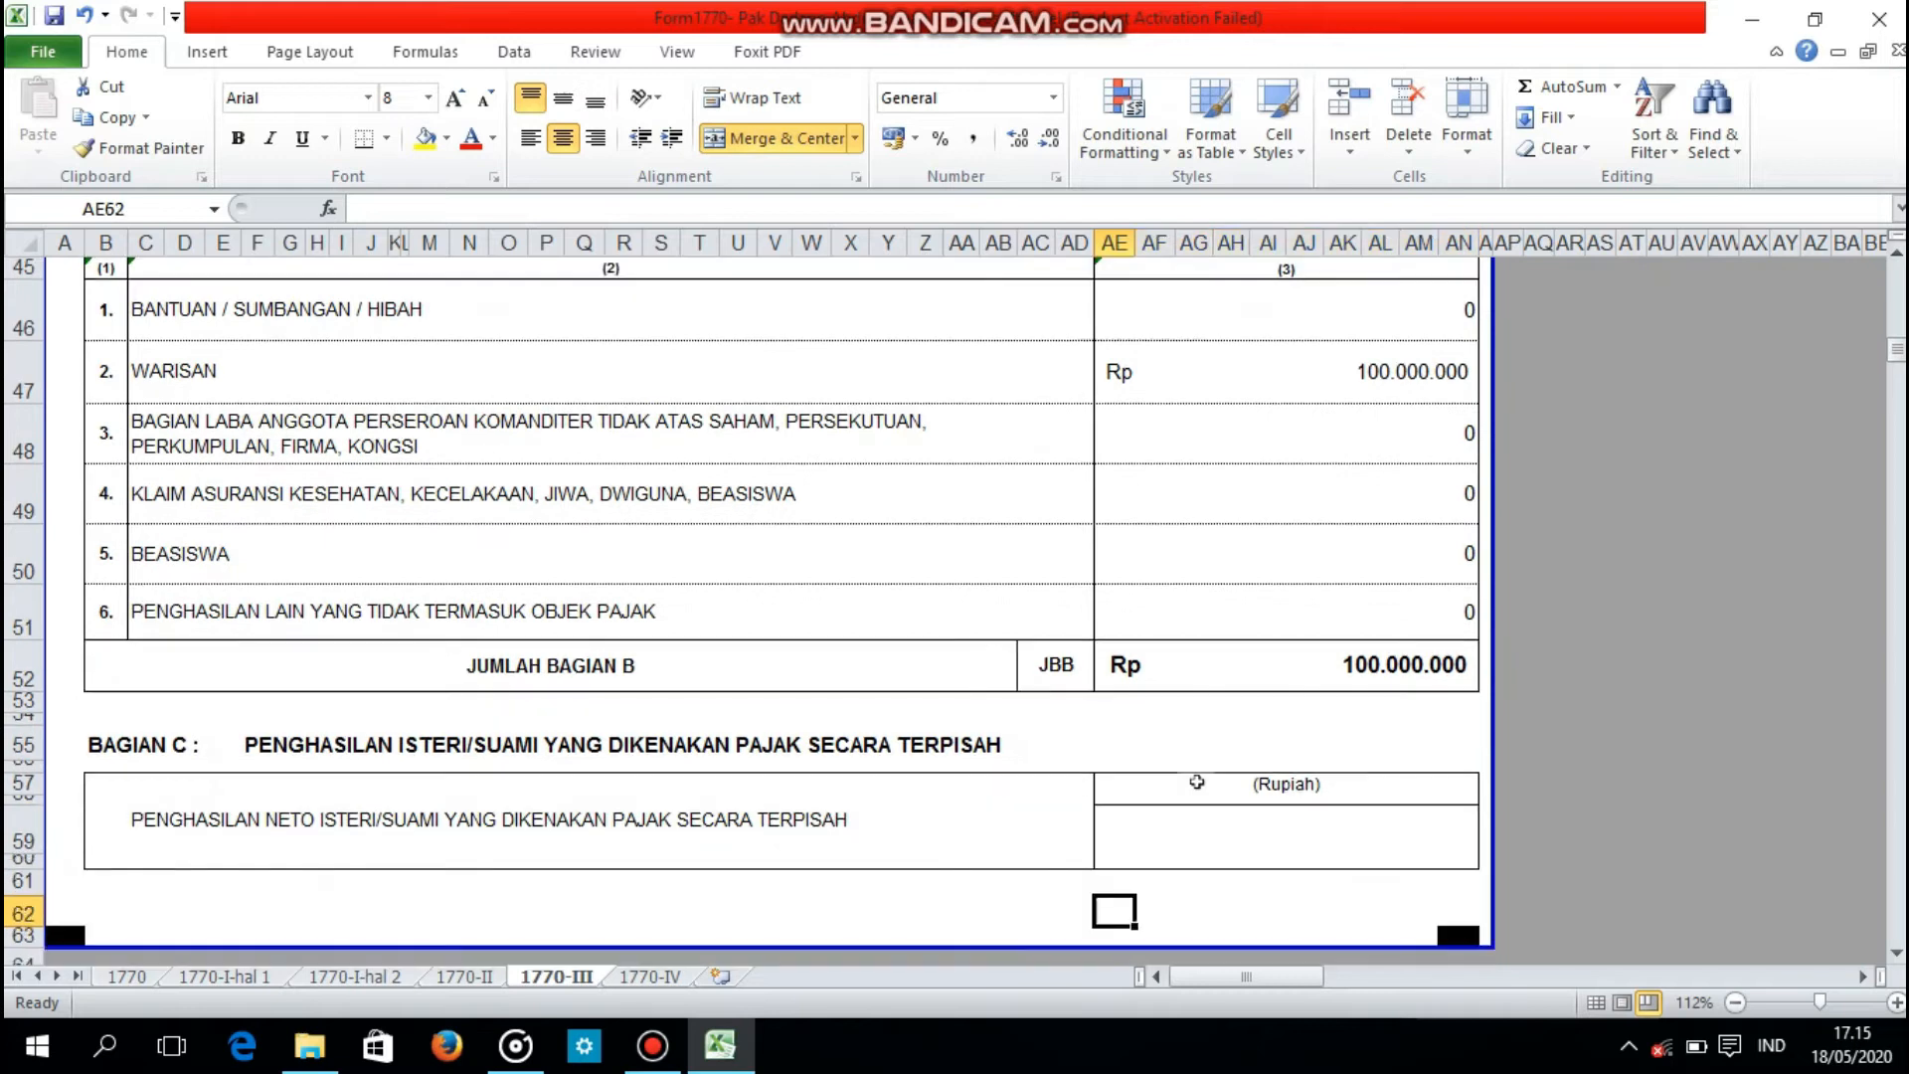
key(Down)
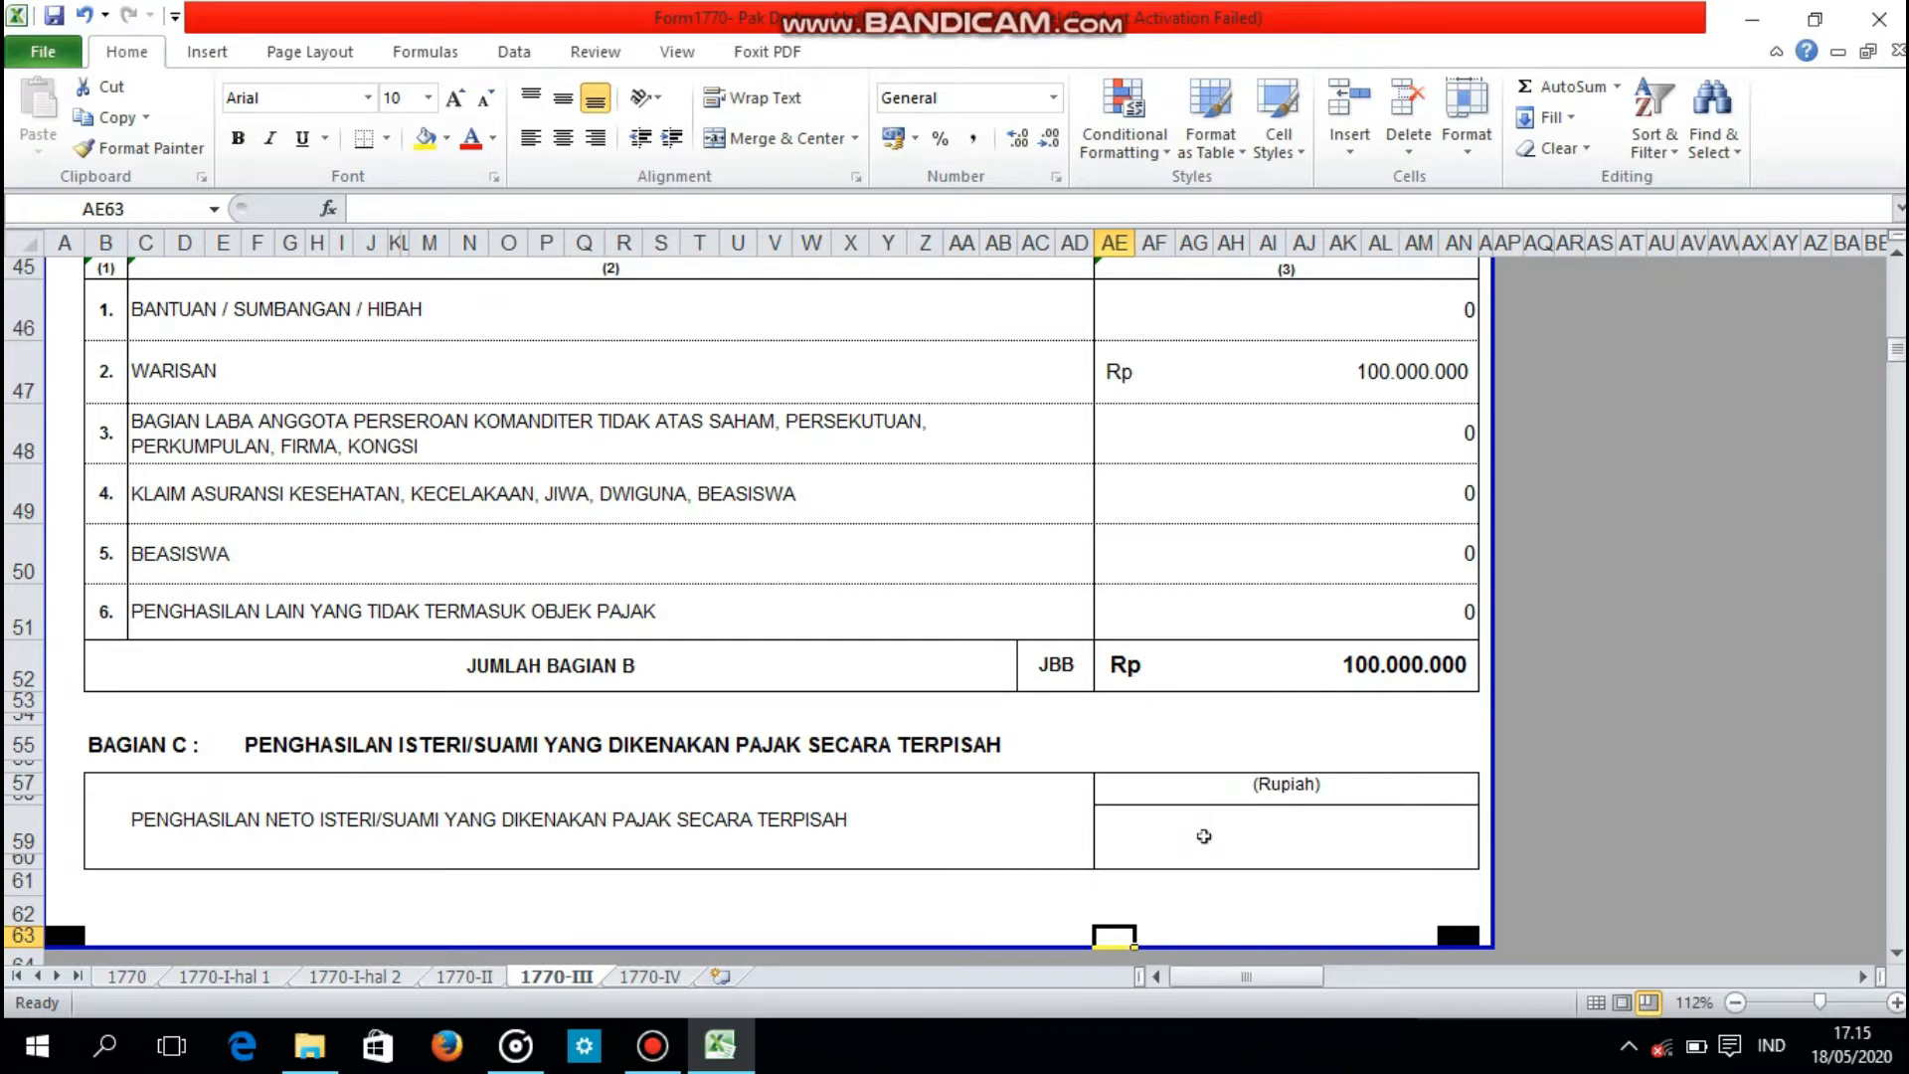
click(1204, 837)
key(Return)
click(1204, 837)
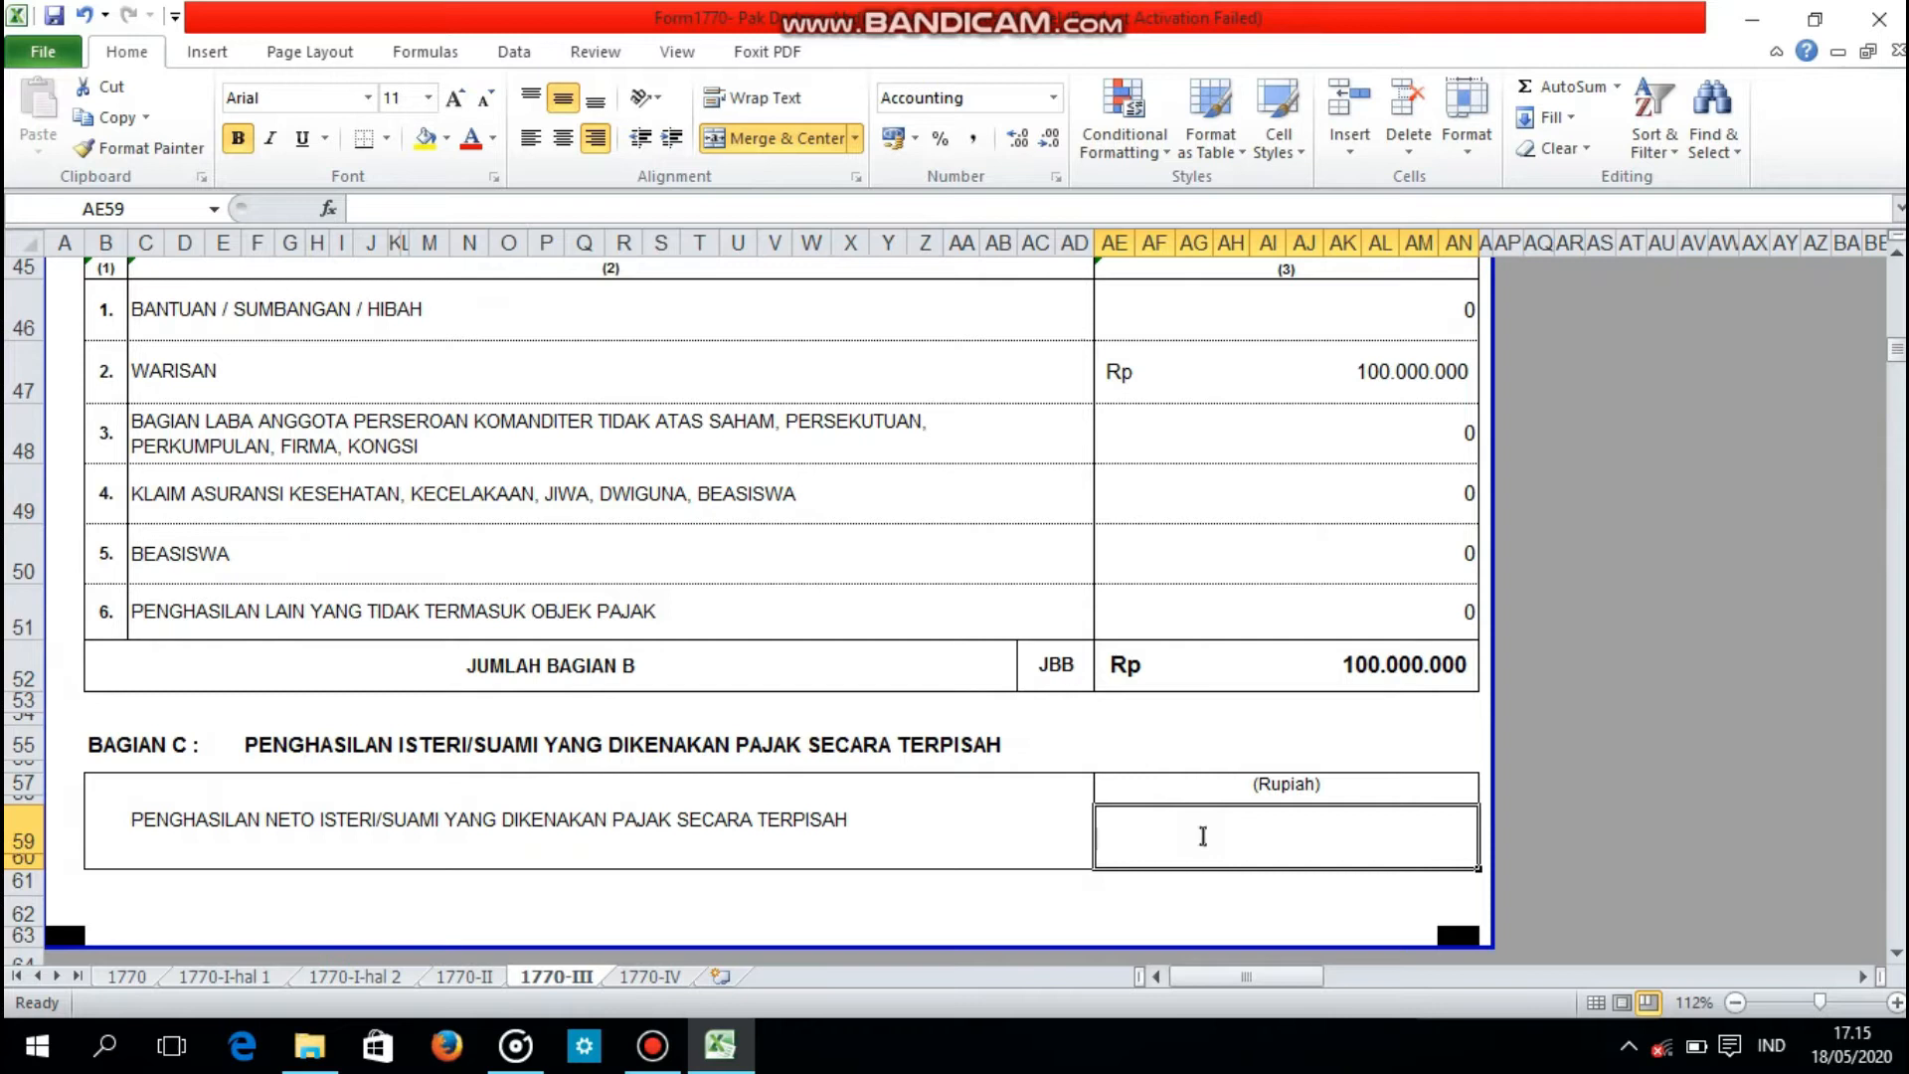
text(62000)
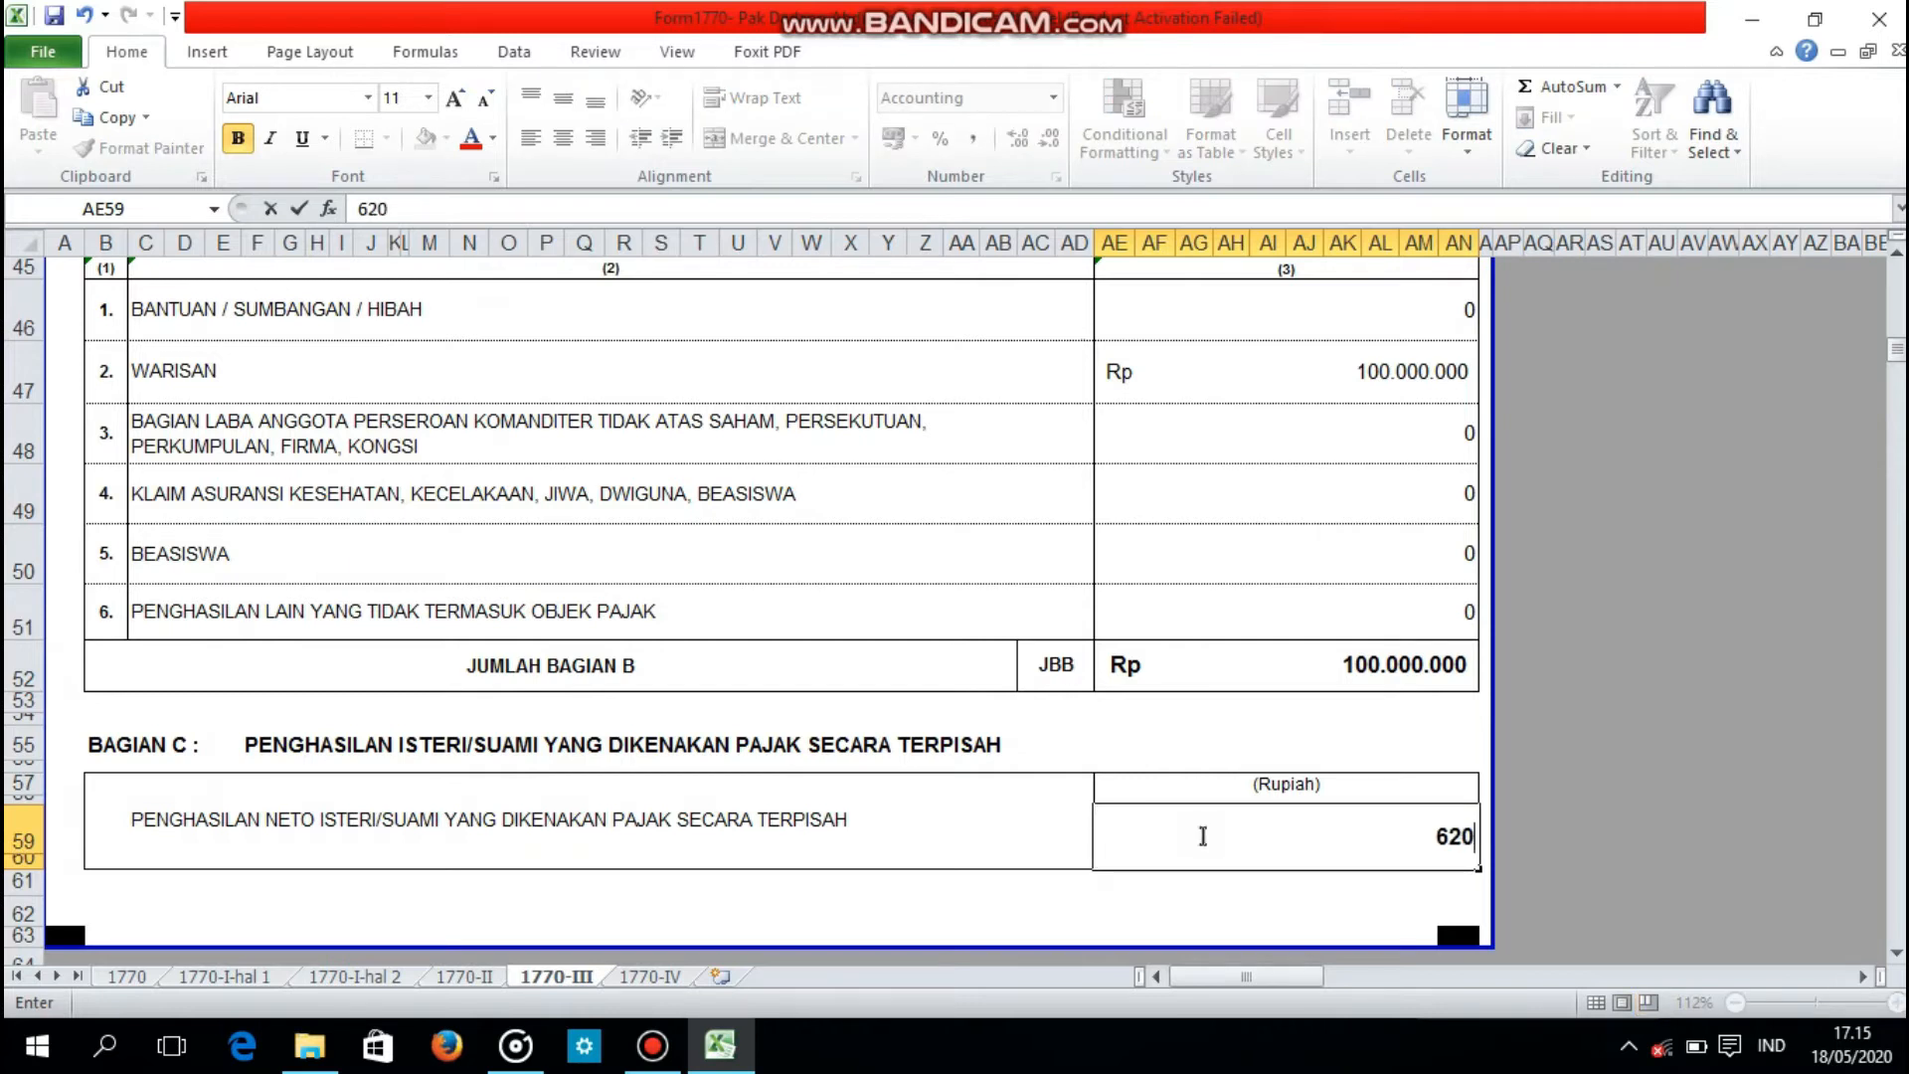
text(000)
key(Return)
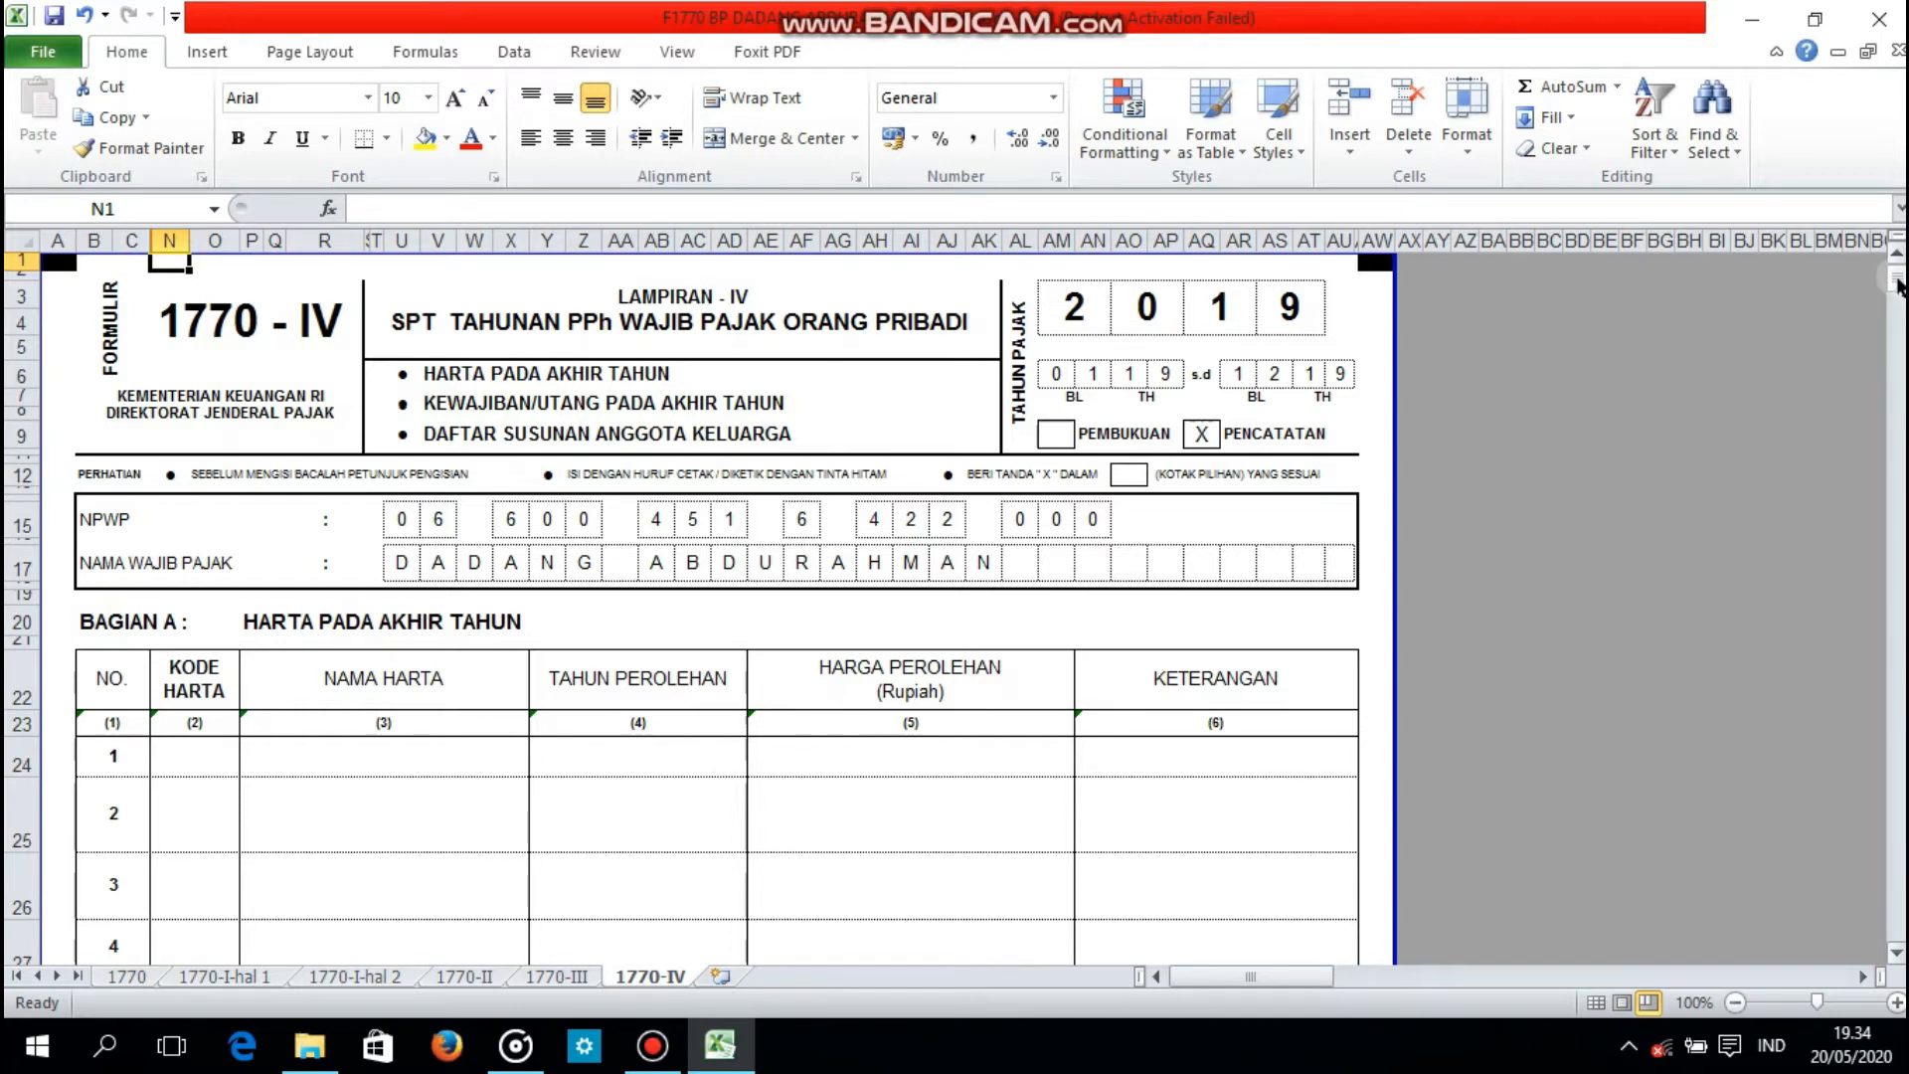
Step: Fill in asset 1 in Bagian A of form 1770-IV with code 069, name Perlengkapan Pabrik, acquisition year 2019 and price 120000000
drag(1897, 285, 1897, 303)
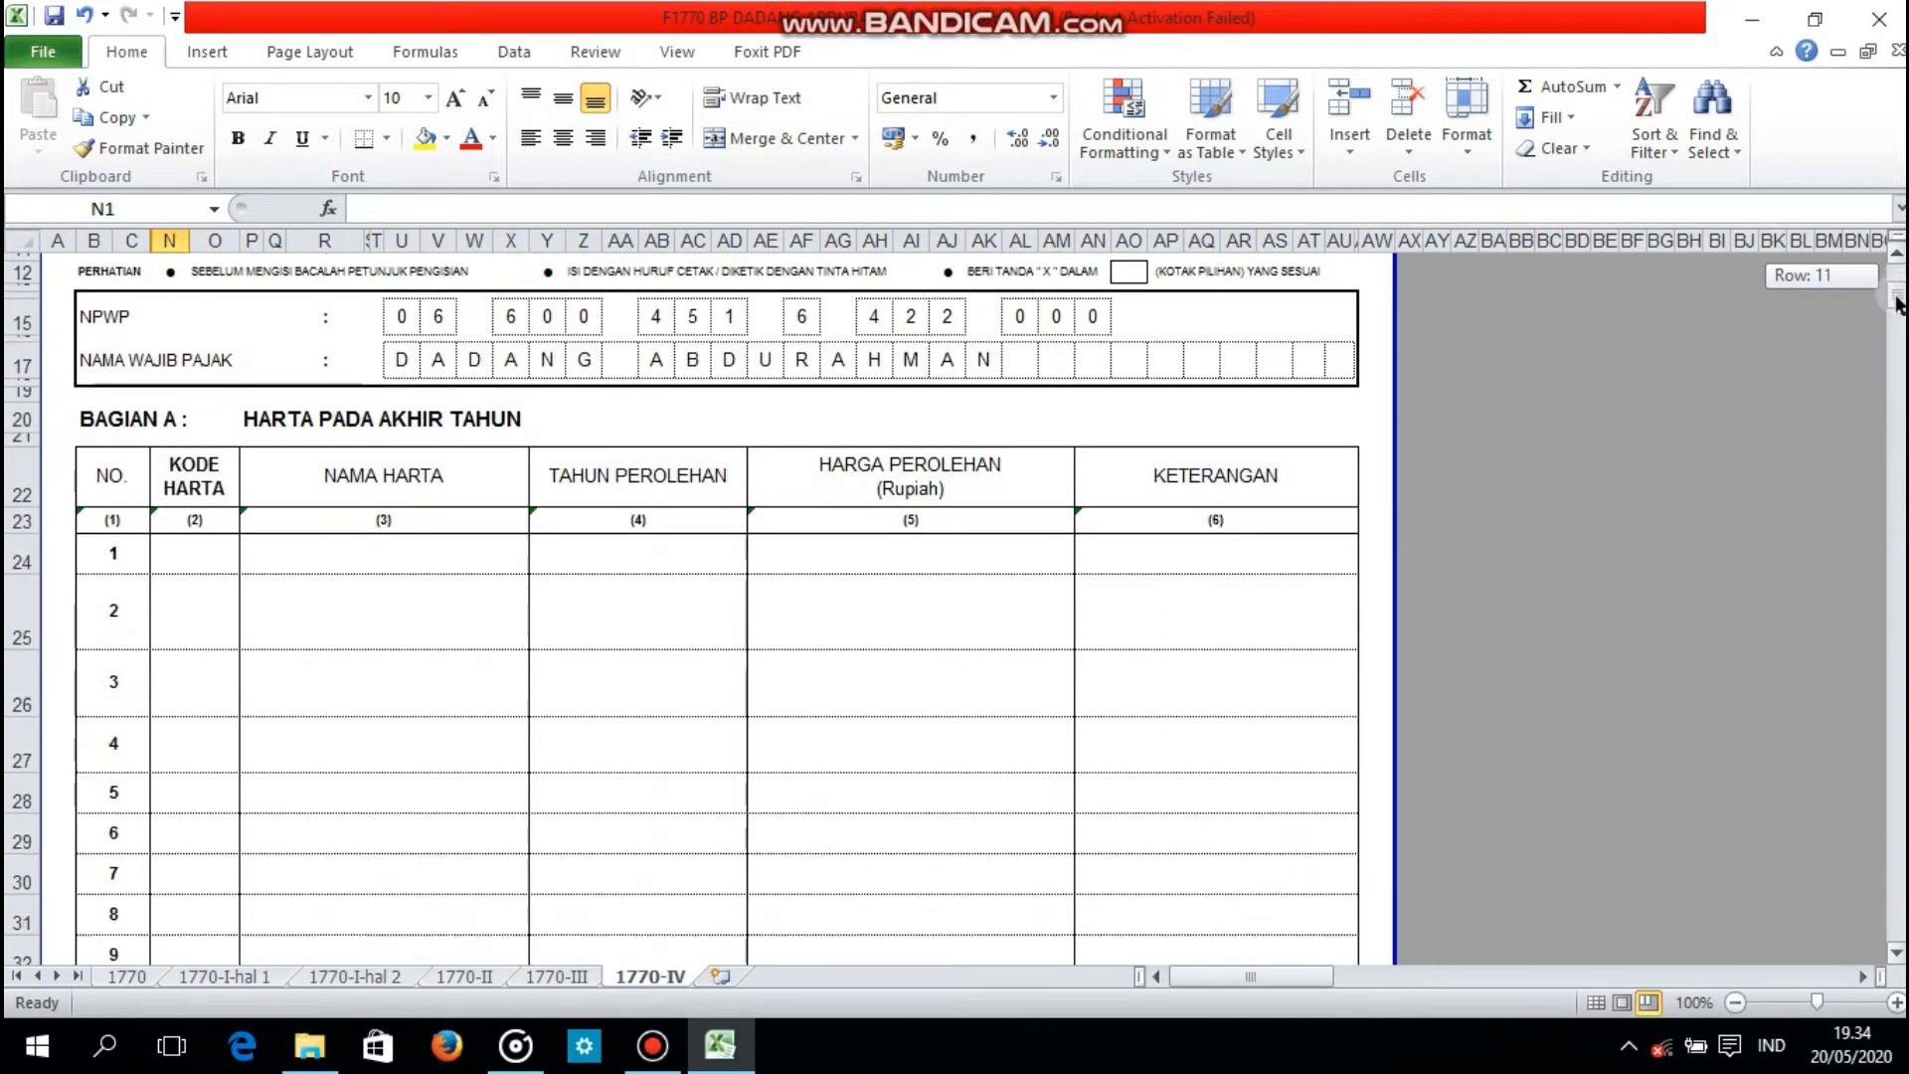
drag(1896, 304, 1896, 316)
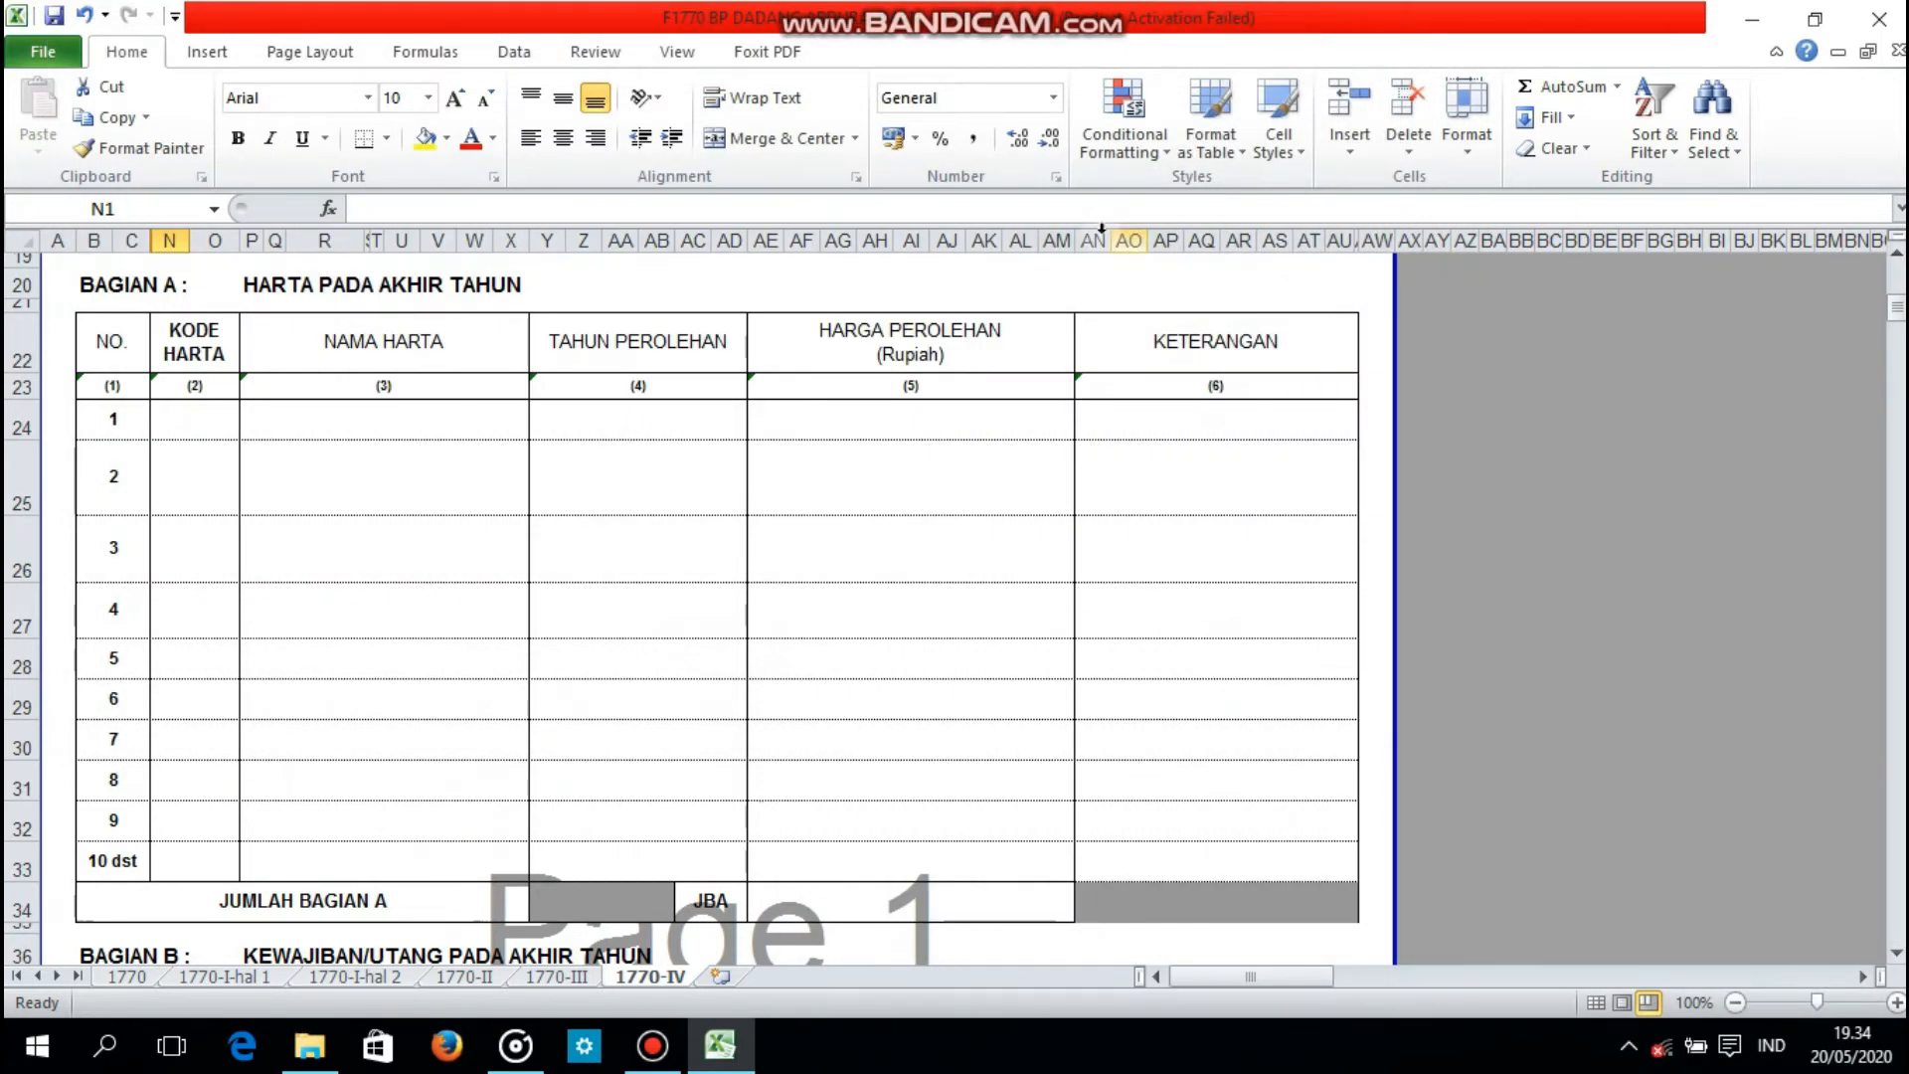
click(212, 419)
text('069)
key(Tab)
text(P)
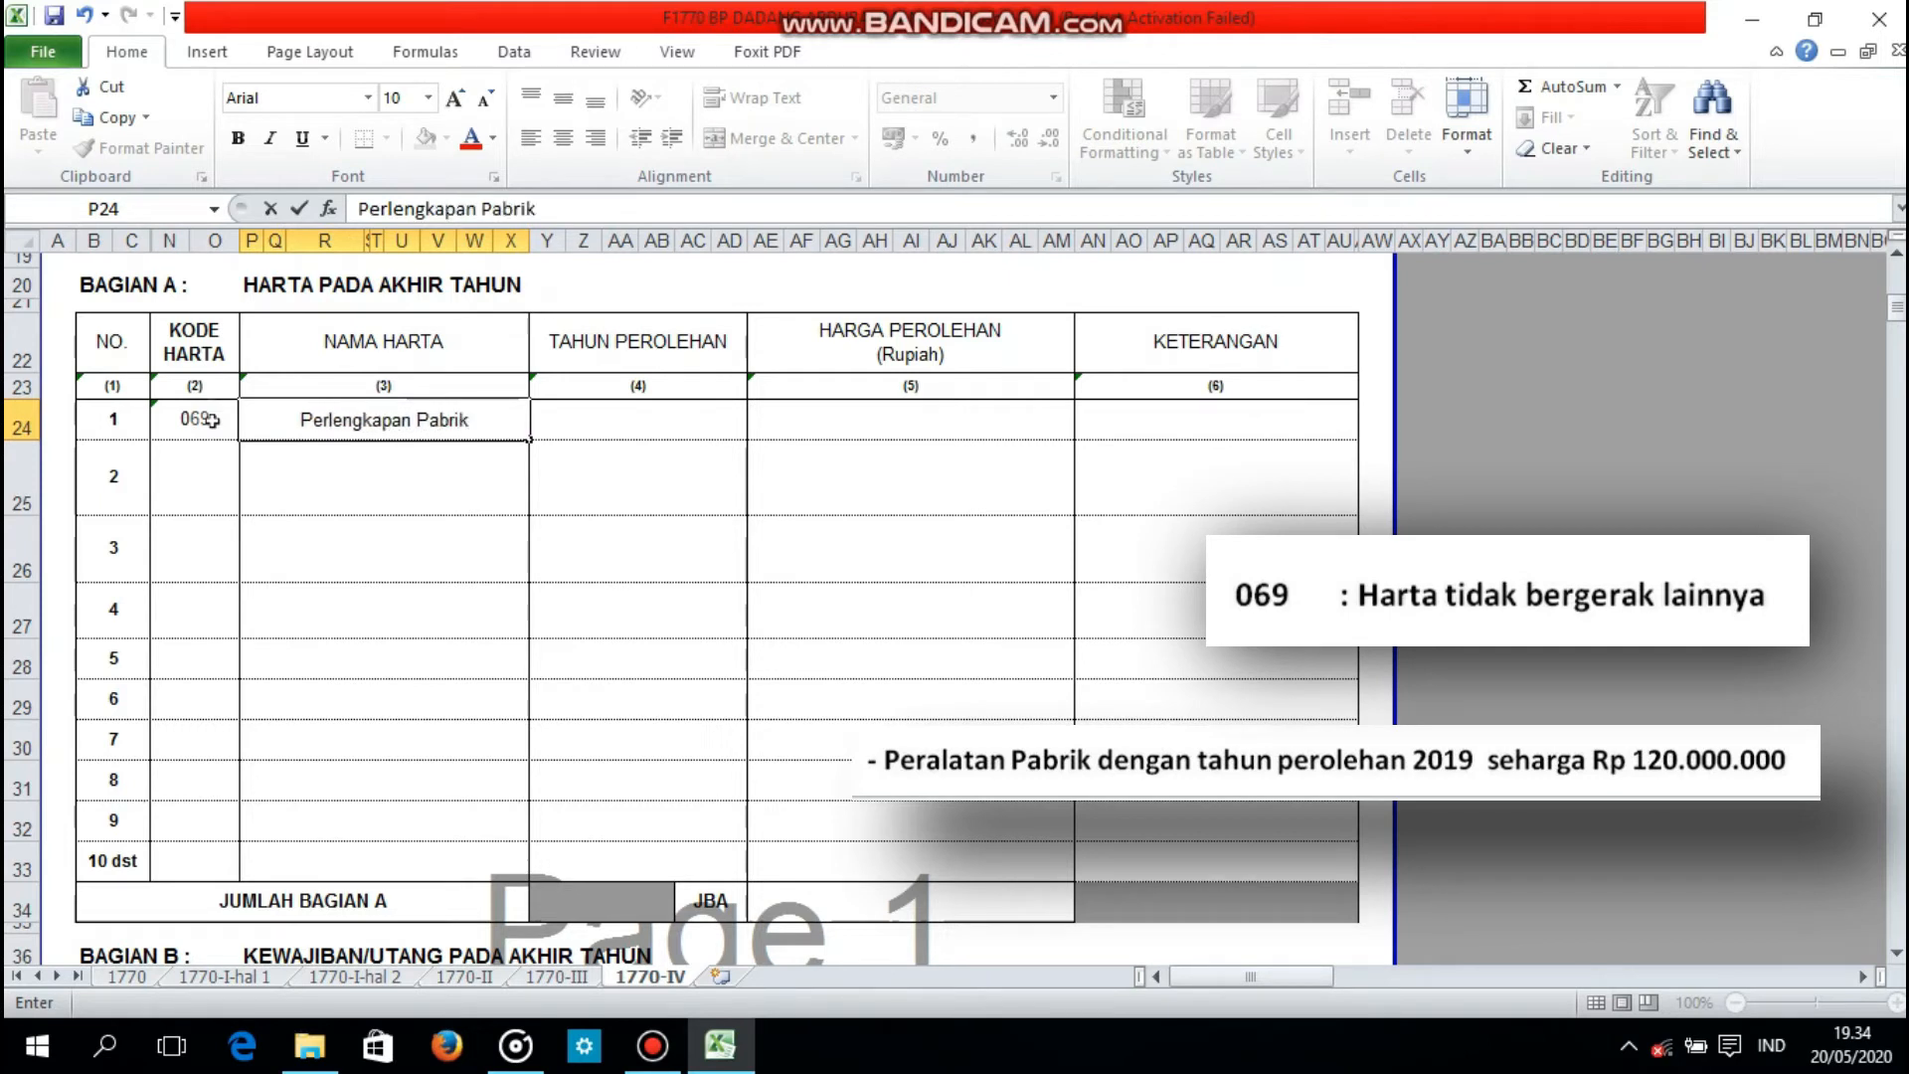
key(Tab)
text(2019)
key(Tab)
text(120.000.000)
key(Return)
Step: Enter code 062 for asset 2 and name it Pabrik las 250m2, followed by the factory's location in parentheses
click(221, 497)
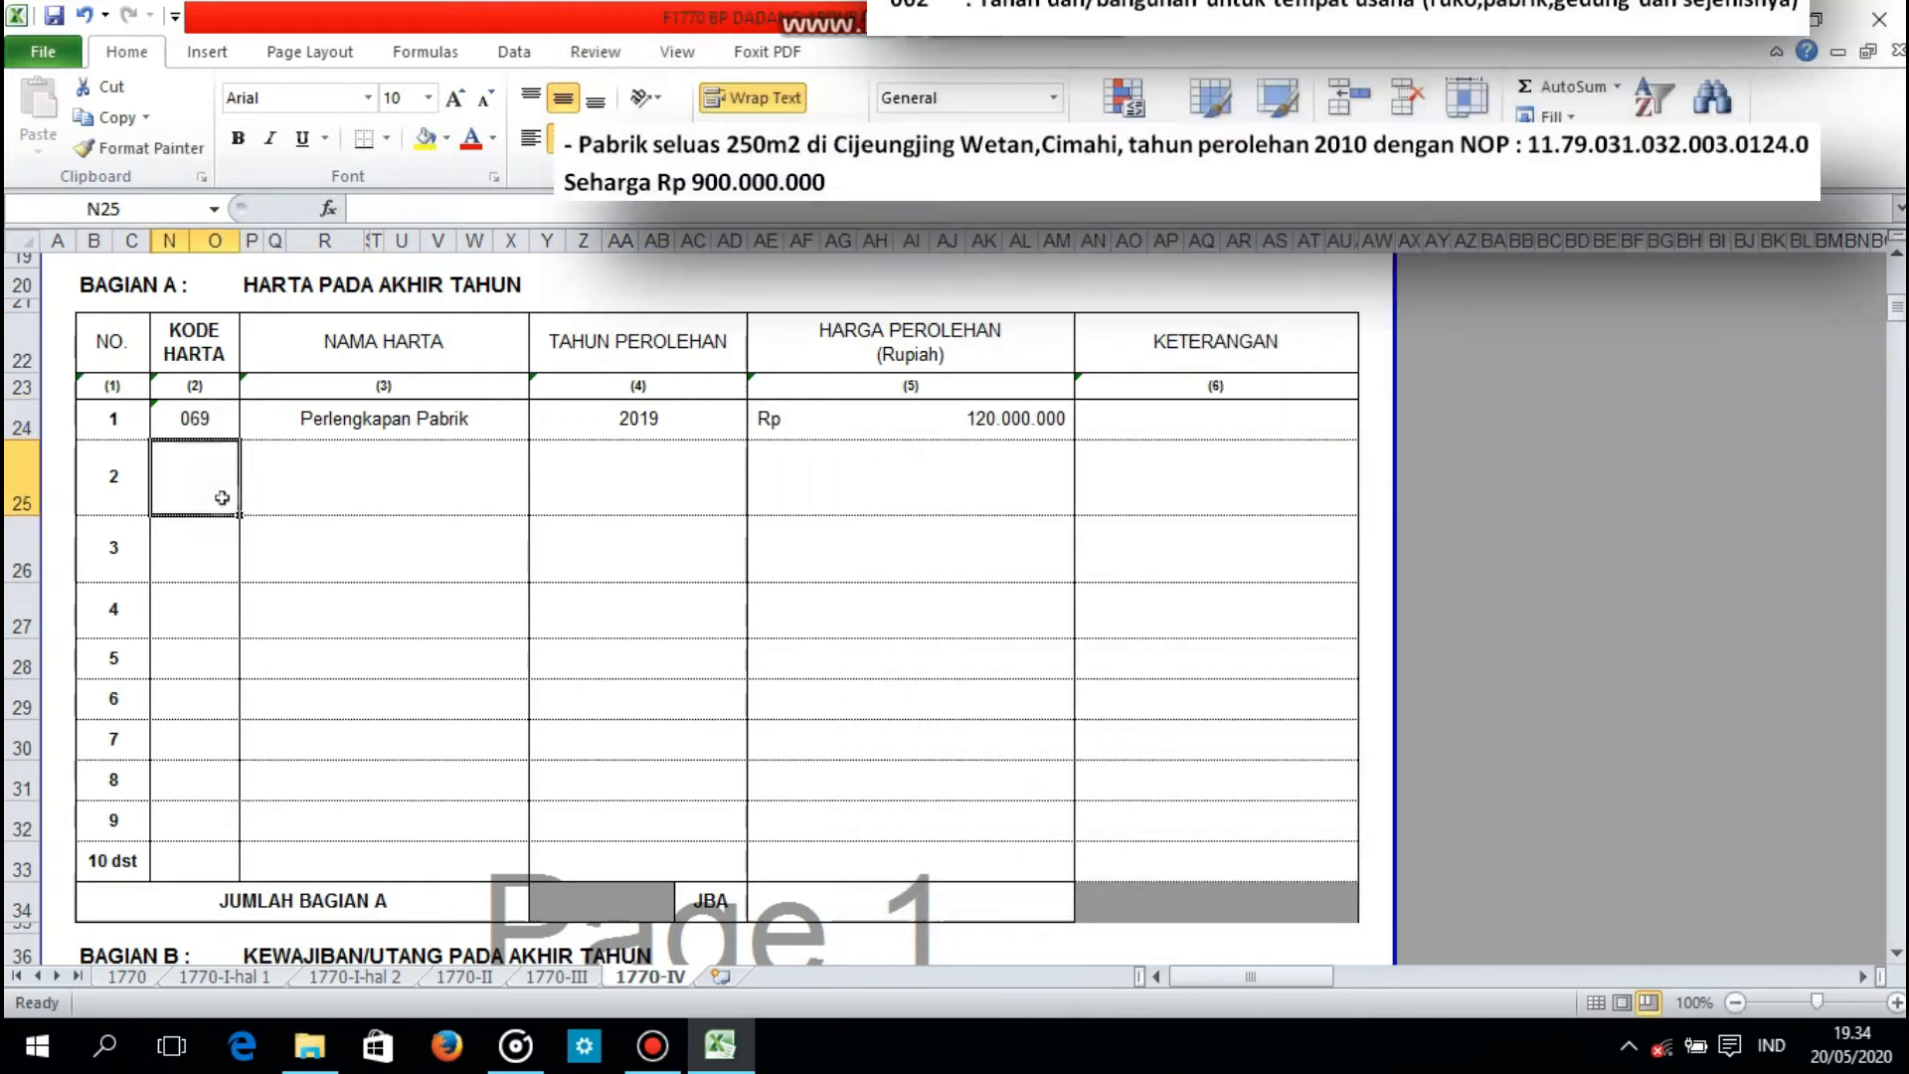
text('062)
key(Tab)
text(Pabrik )
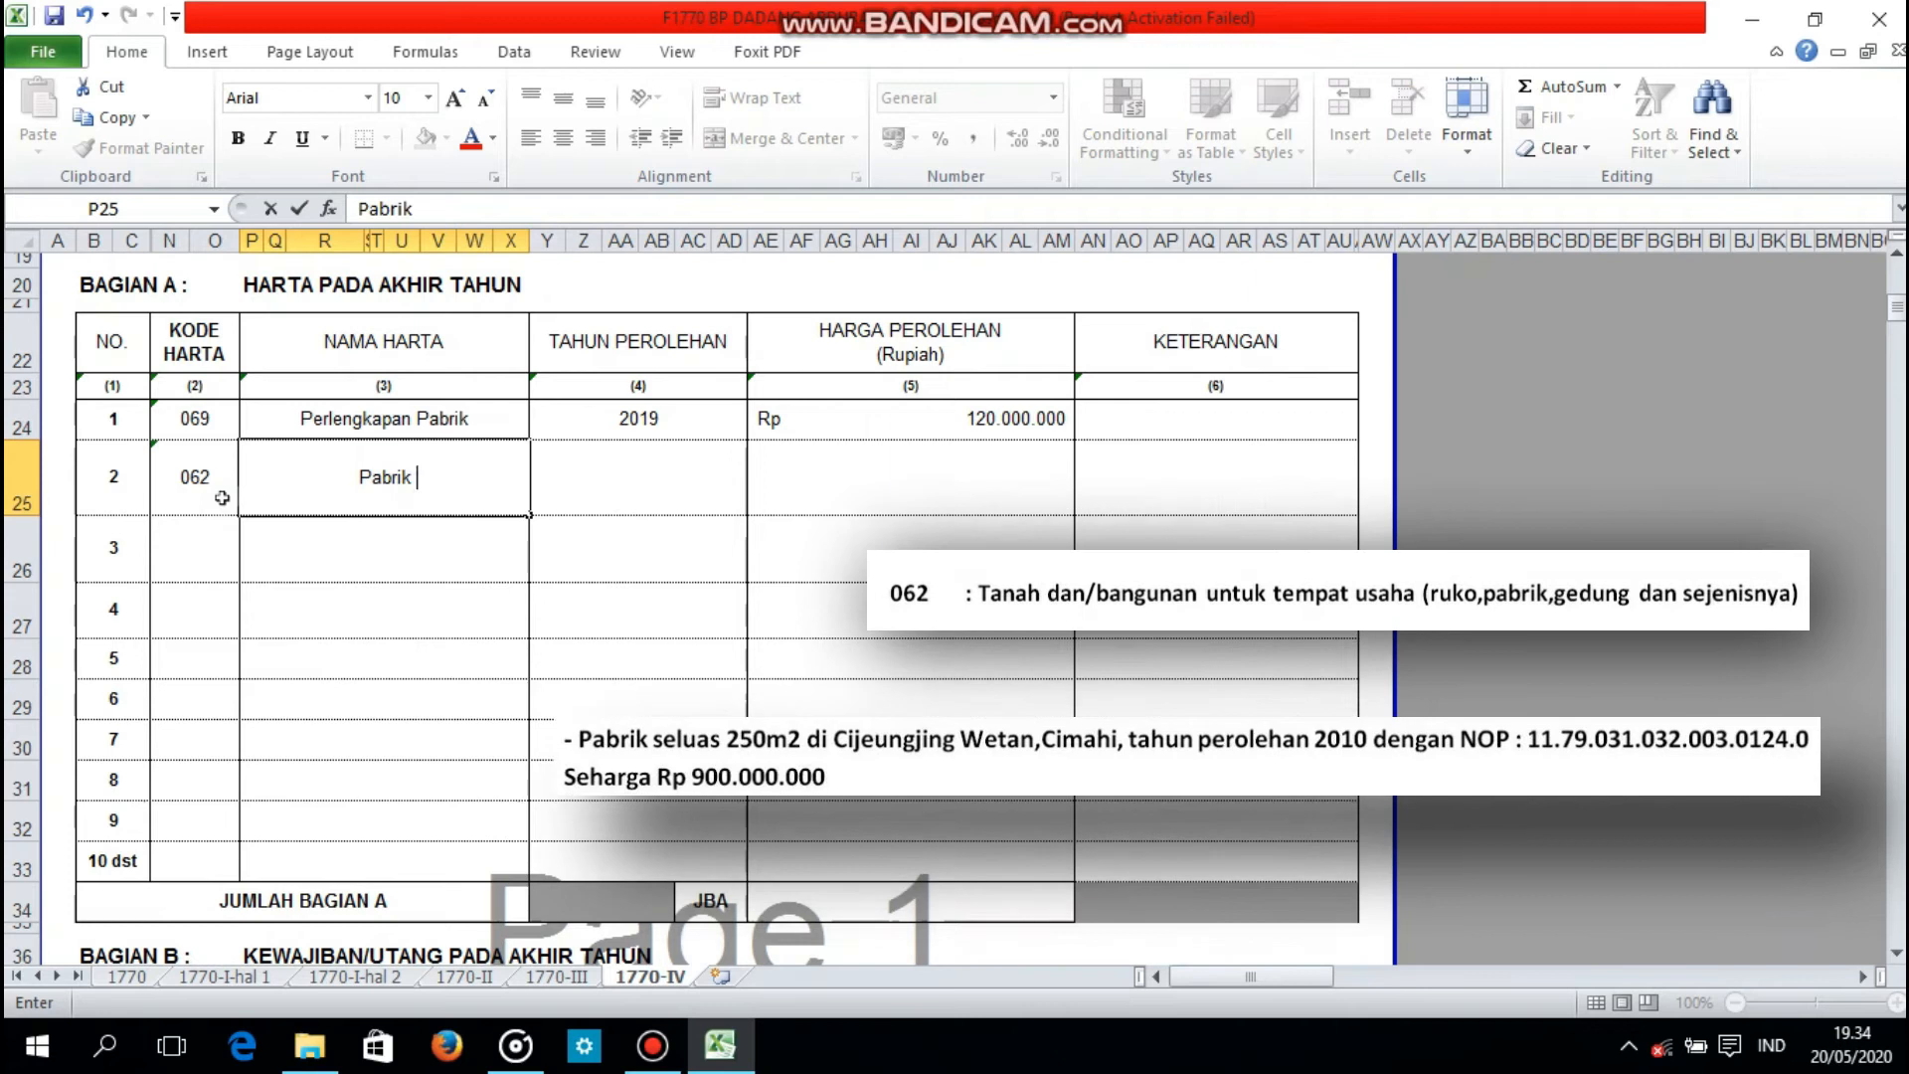
text(las 250m2)
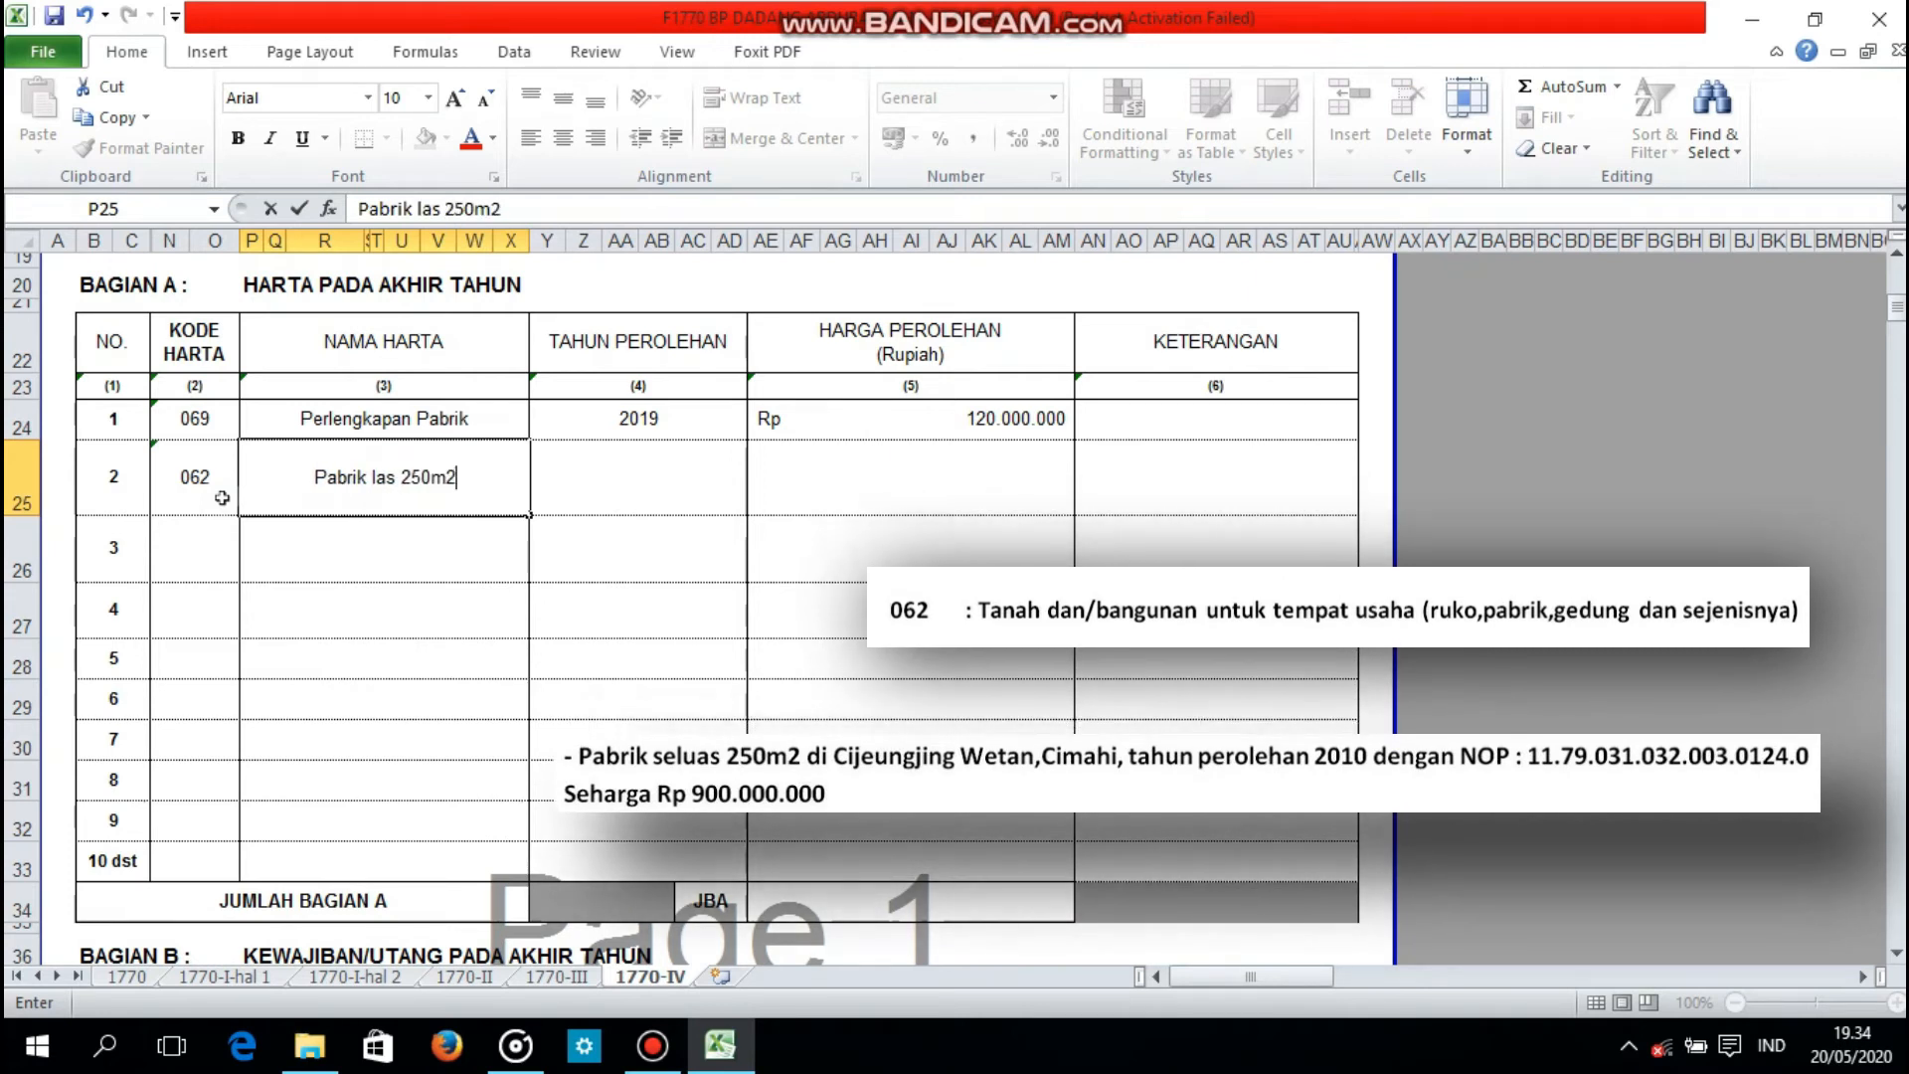
text( (cijeungjing Wetan Cimahi)
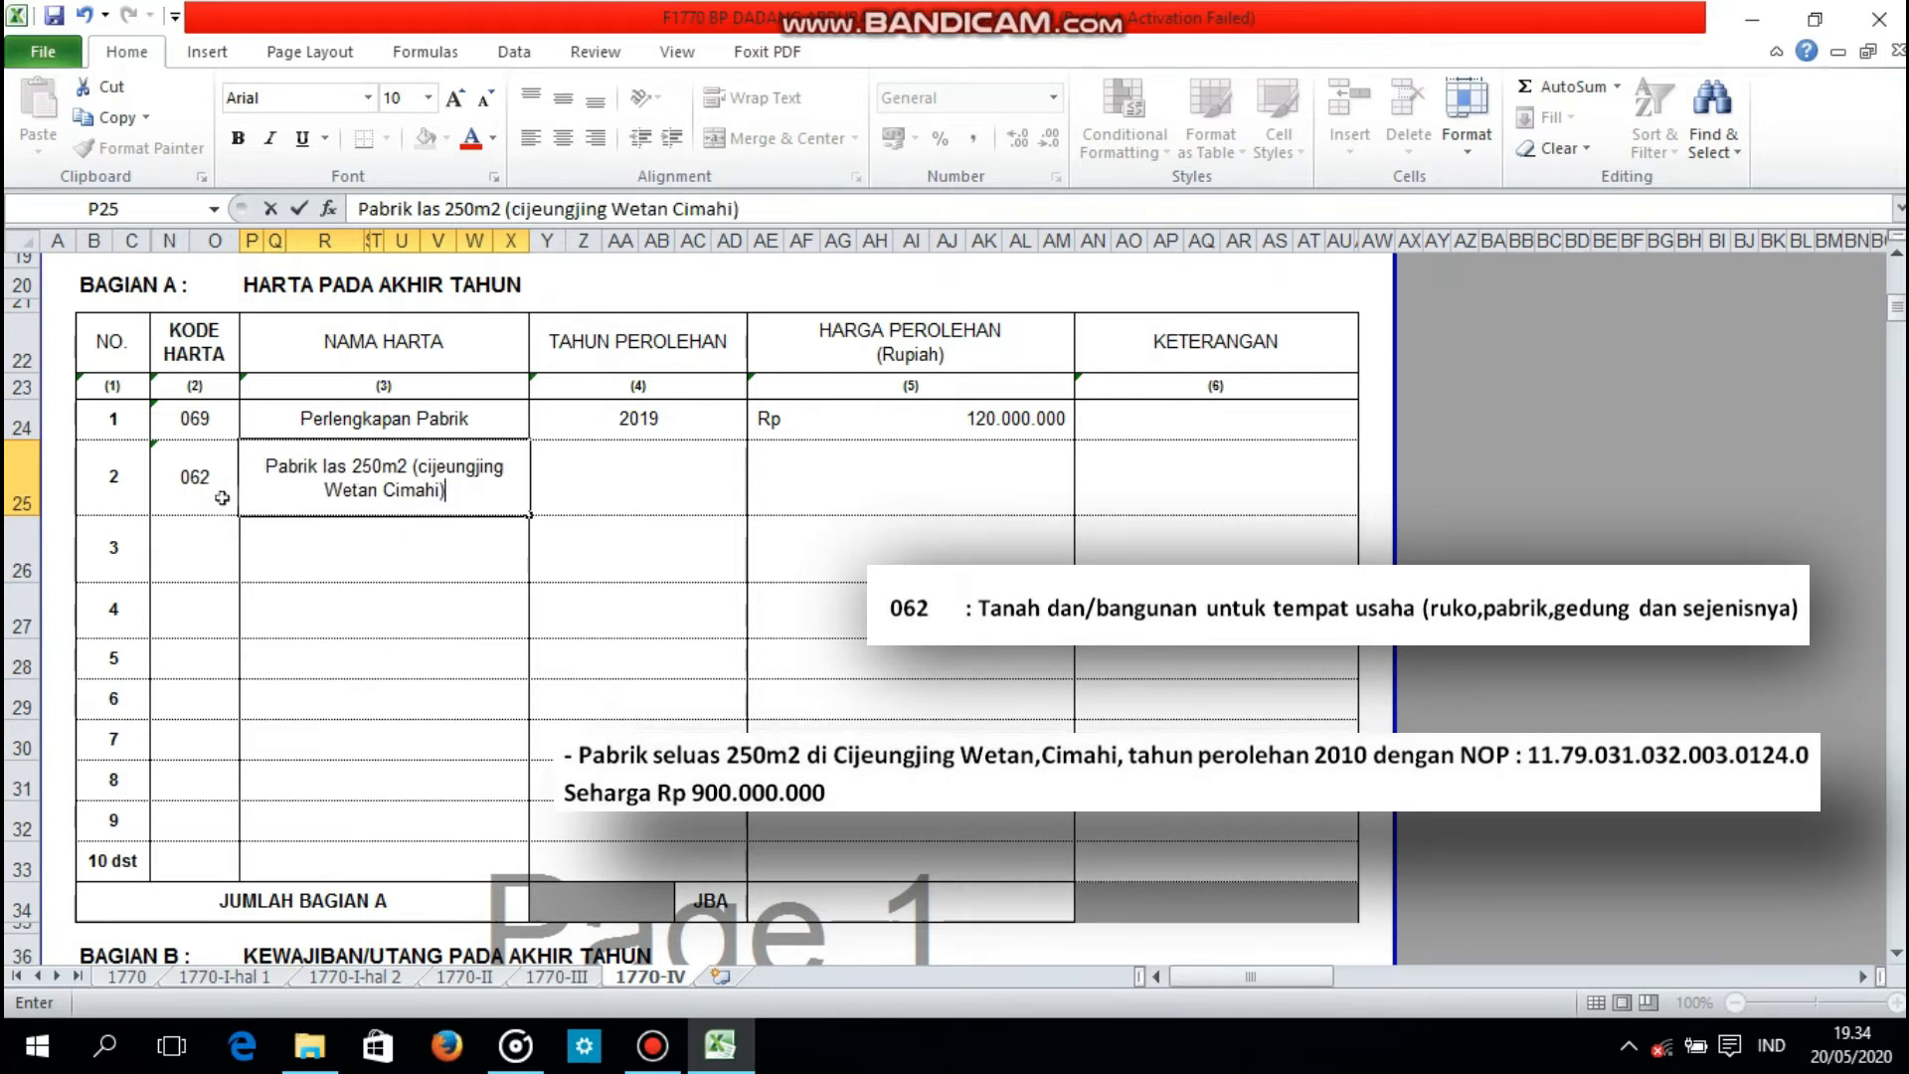
Step: Set the acquisition year of asset 2, the factory, to 2010 and its price to 900000000
key(Tab)
text(2010)
key(Tab)
text(900.000.000)
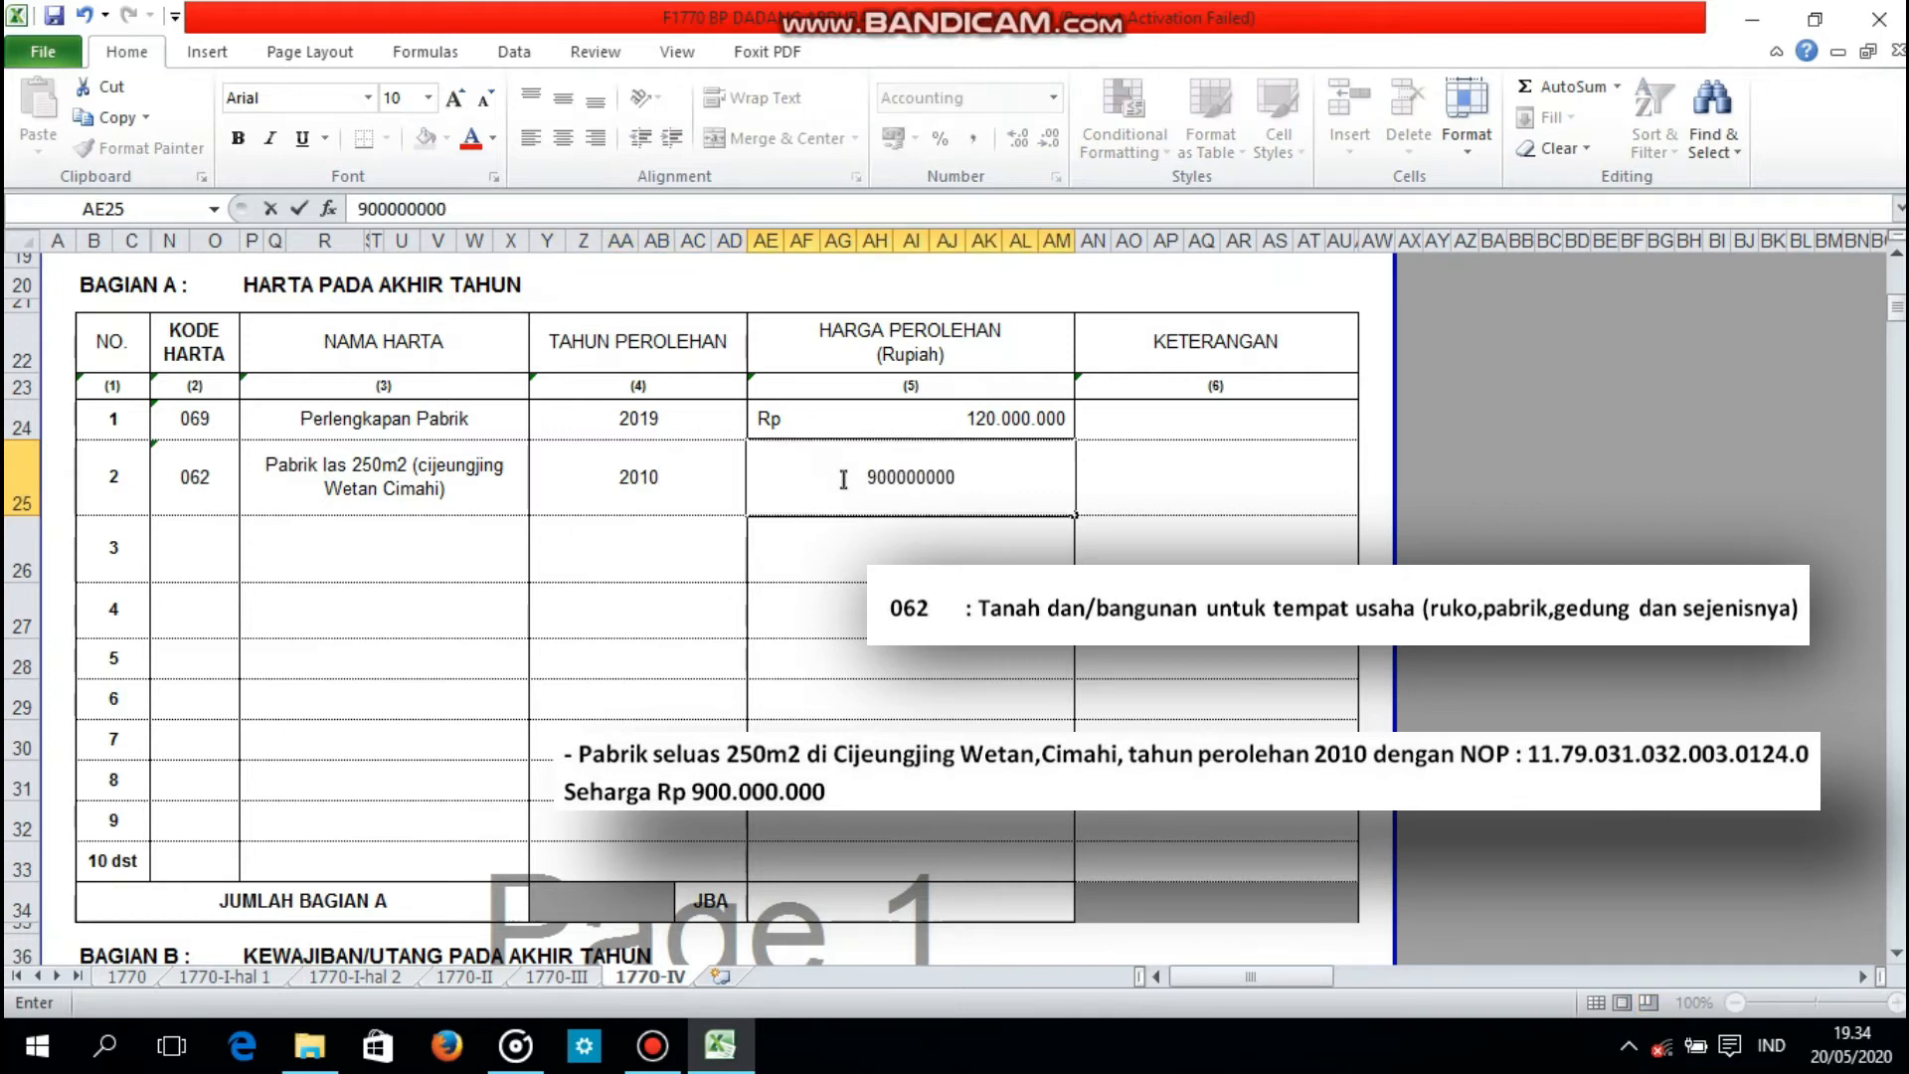
Step: Enter the factory's tax object number, prefixed with NOP, in the KETERANGAN column of asset 2
key(Tab)
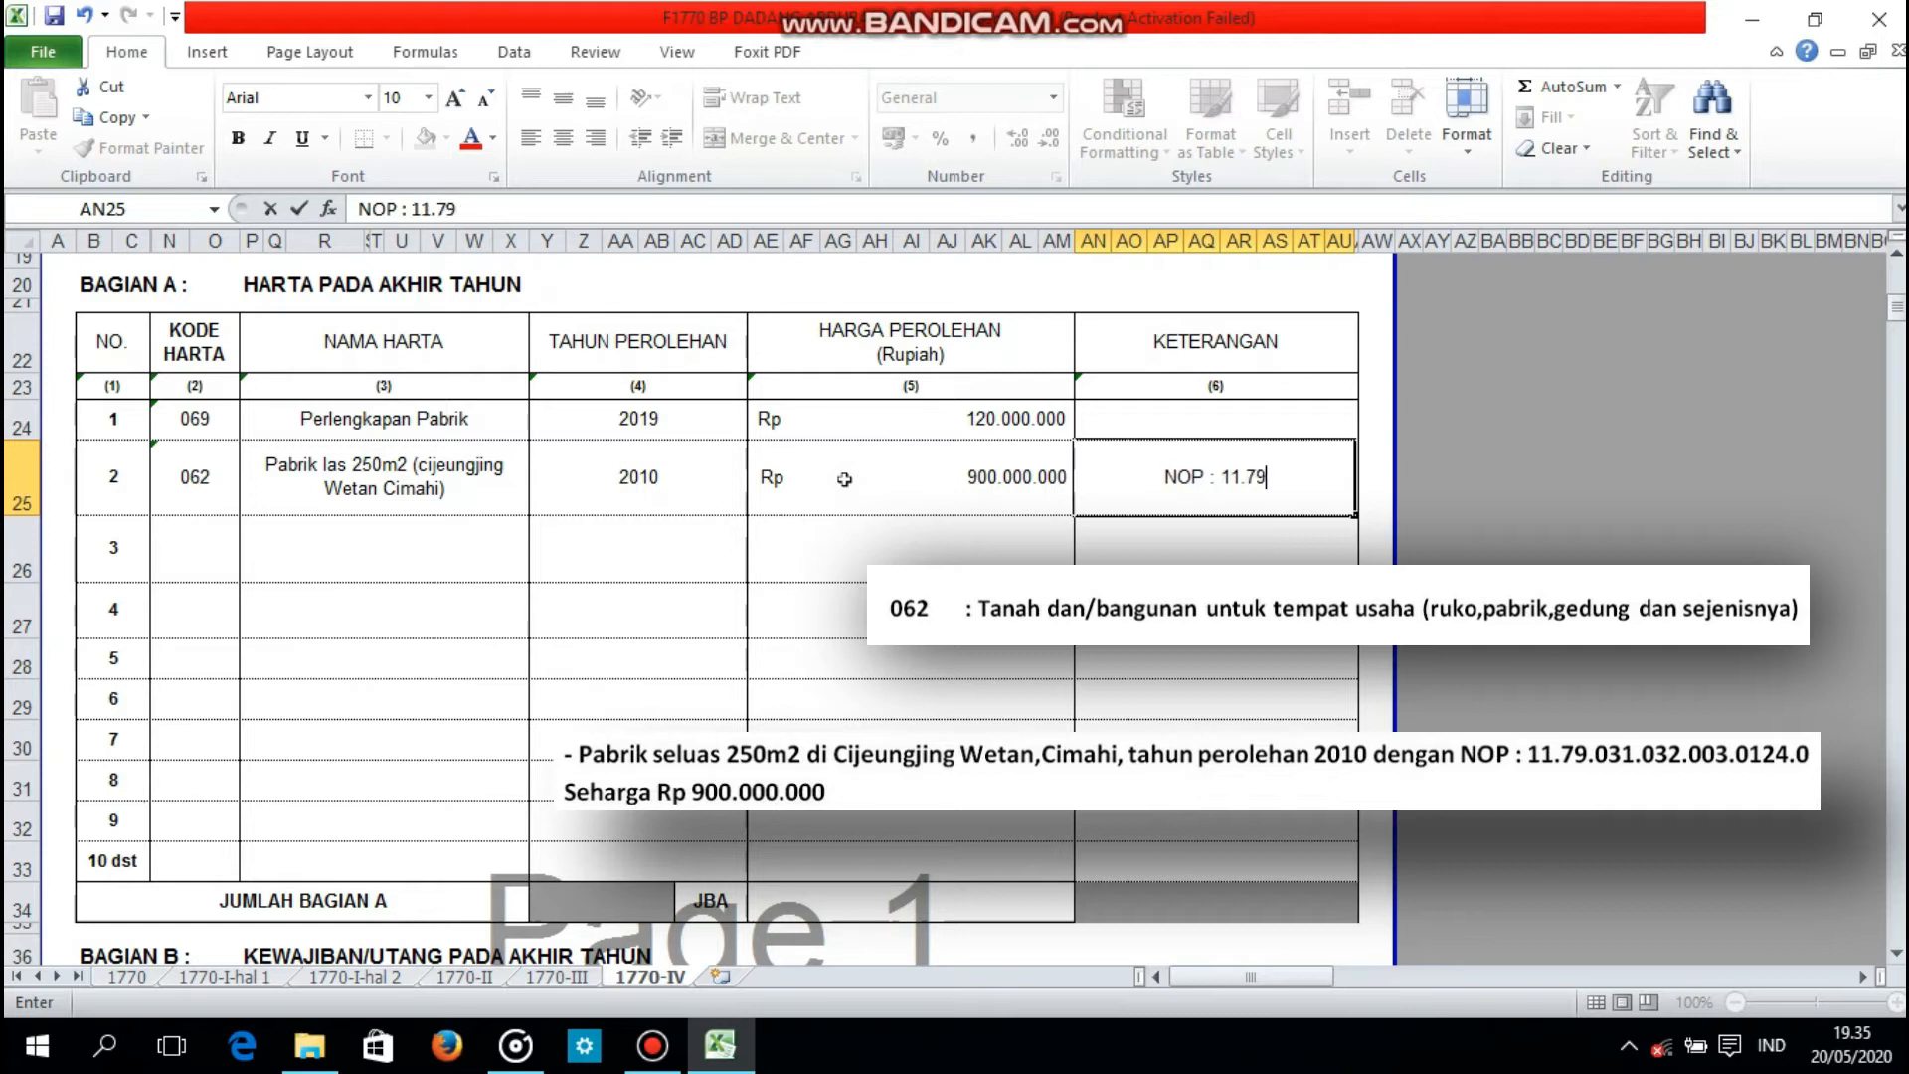
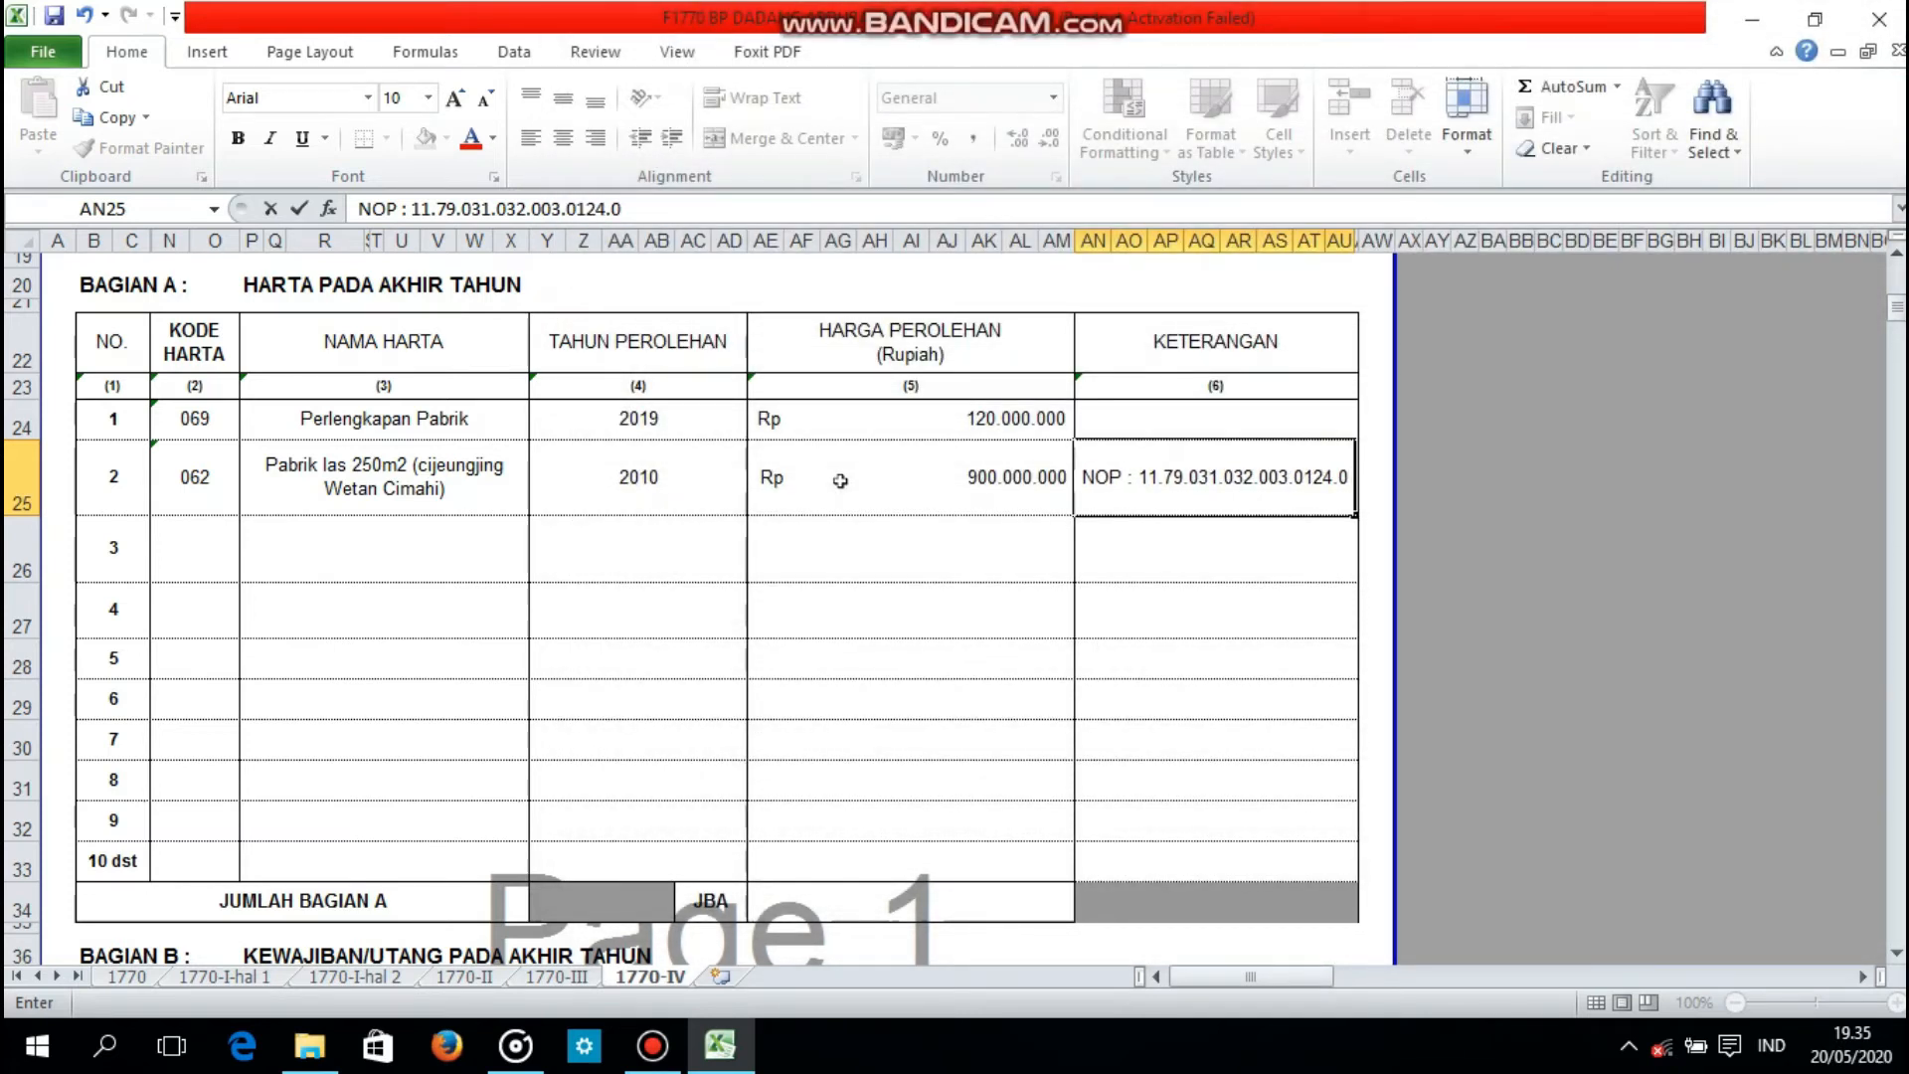
Step: Enter code 061 for asset 3 and name it Rumah luas 120m2, followed by the house's address in parentheses
click(214, 562)
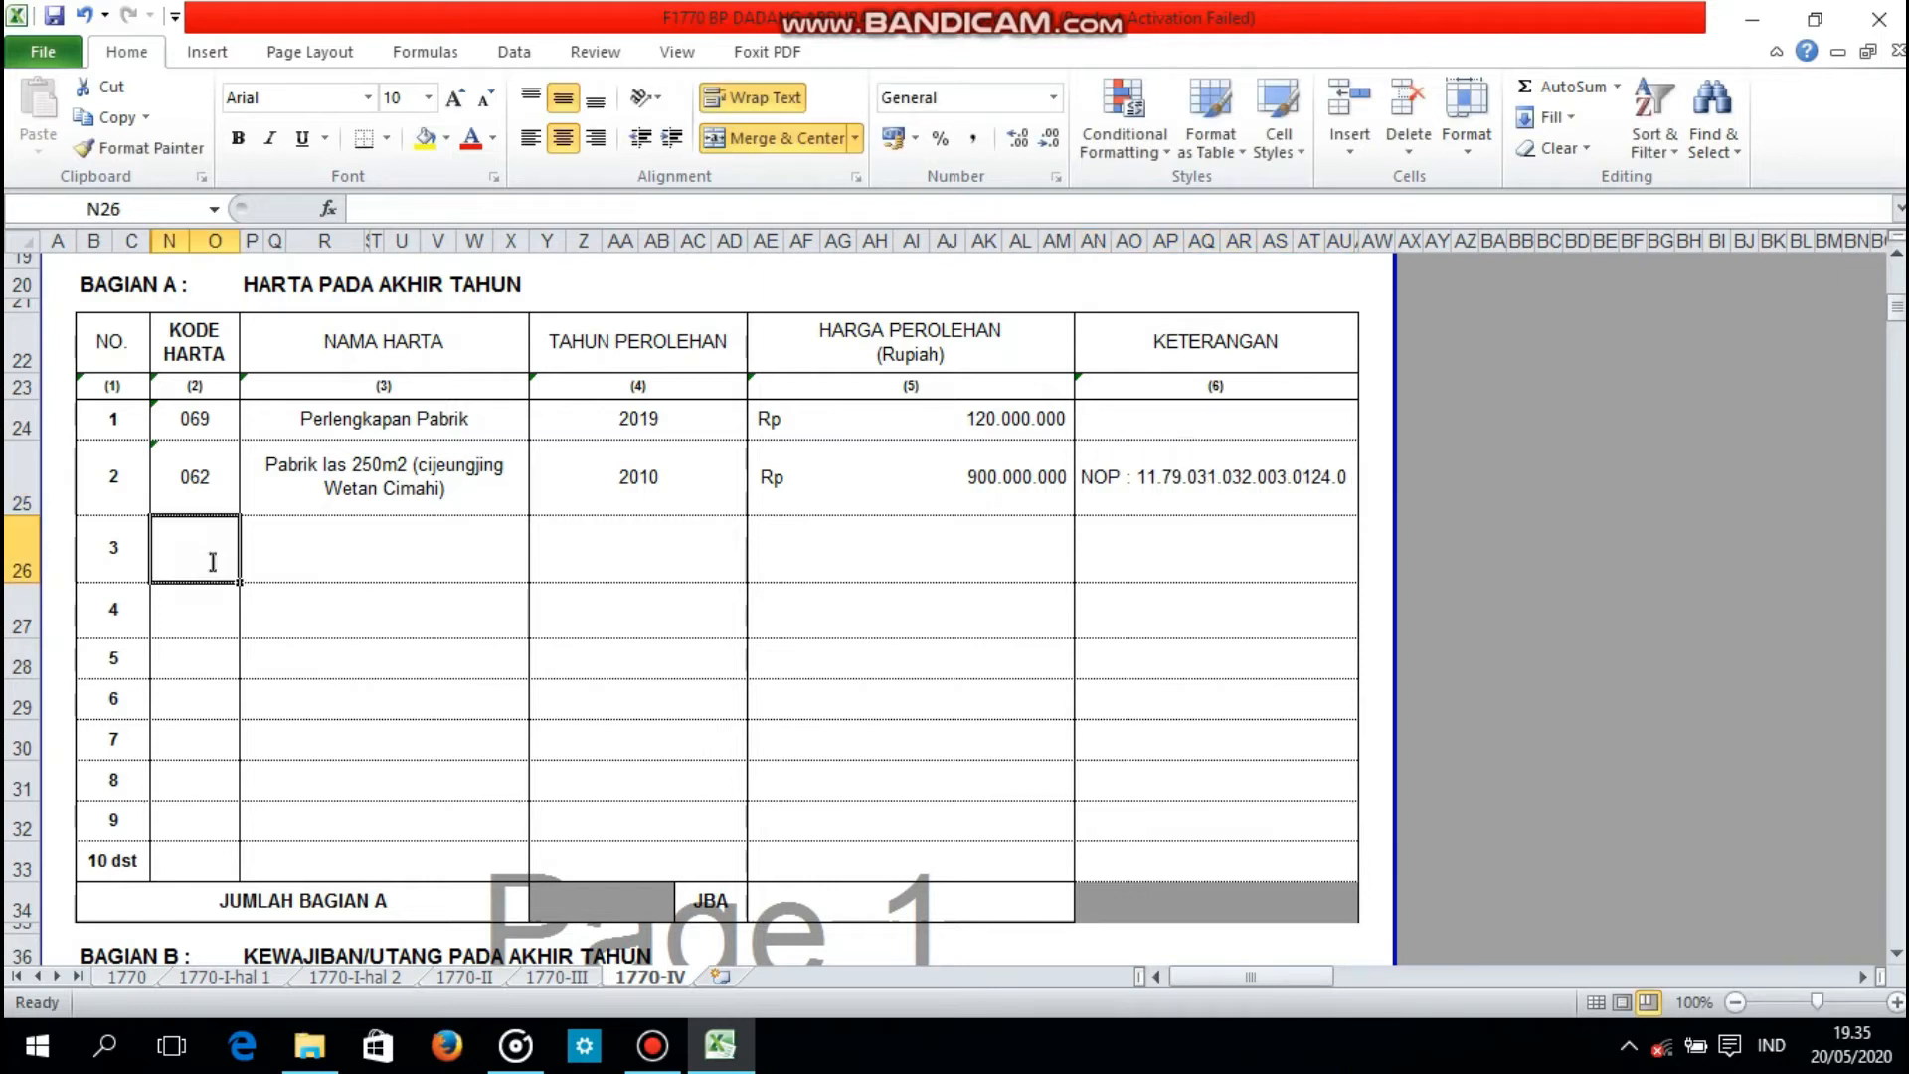
text('0)
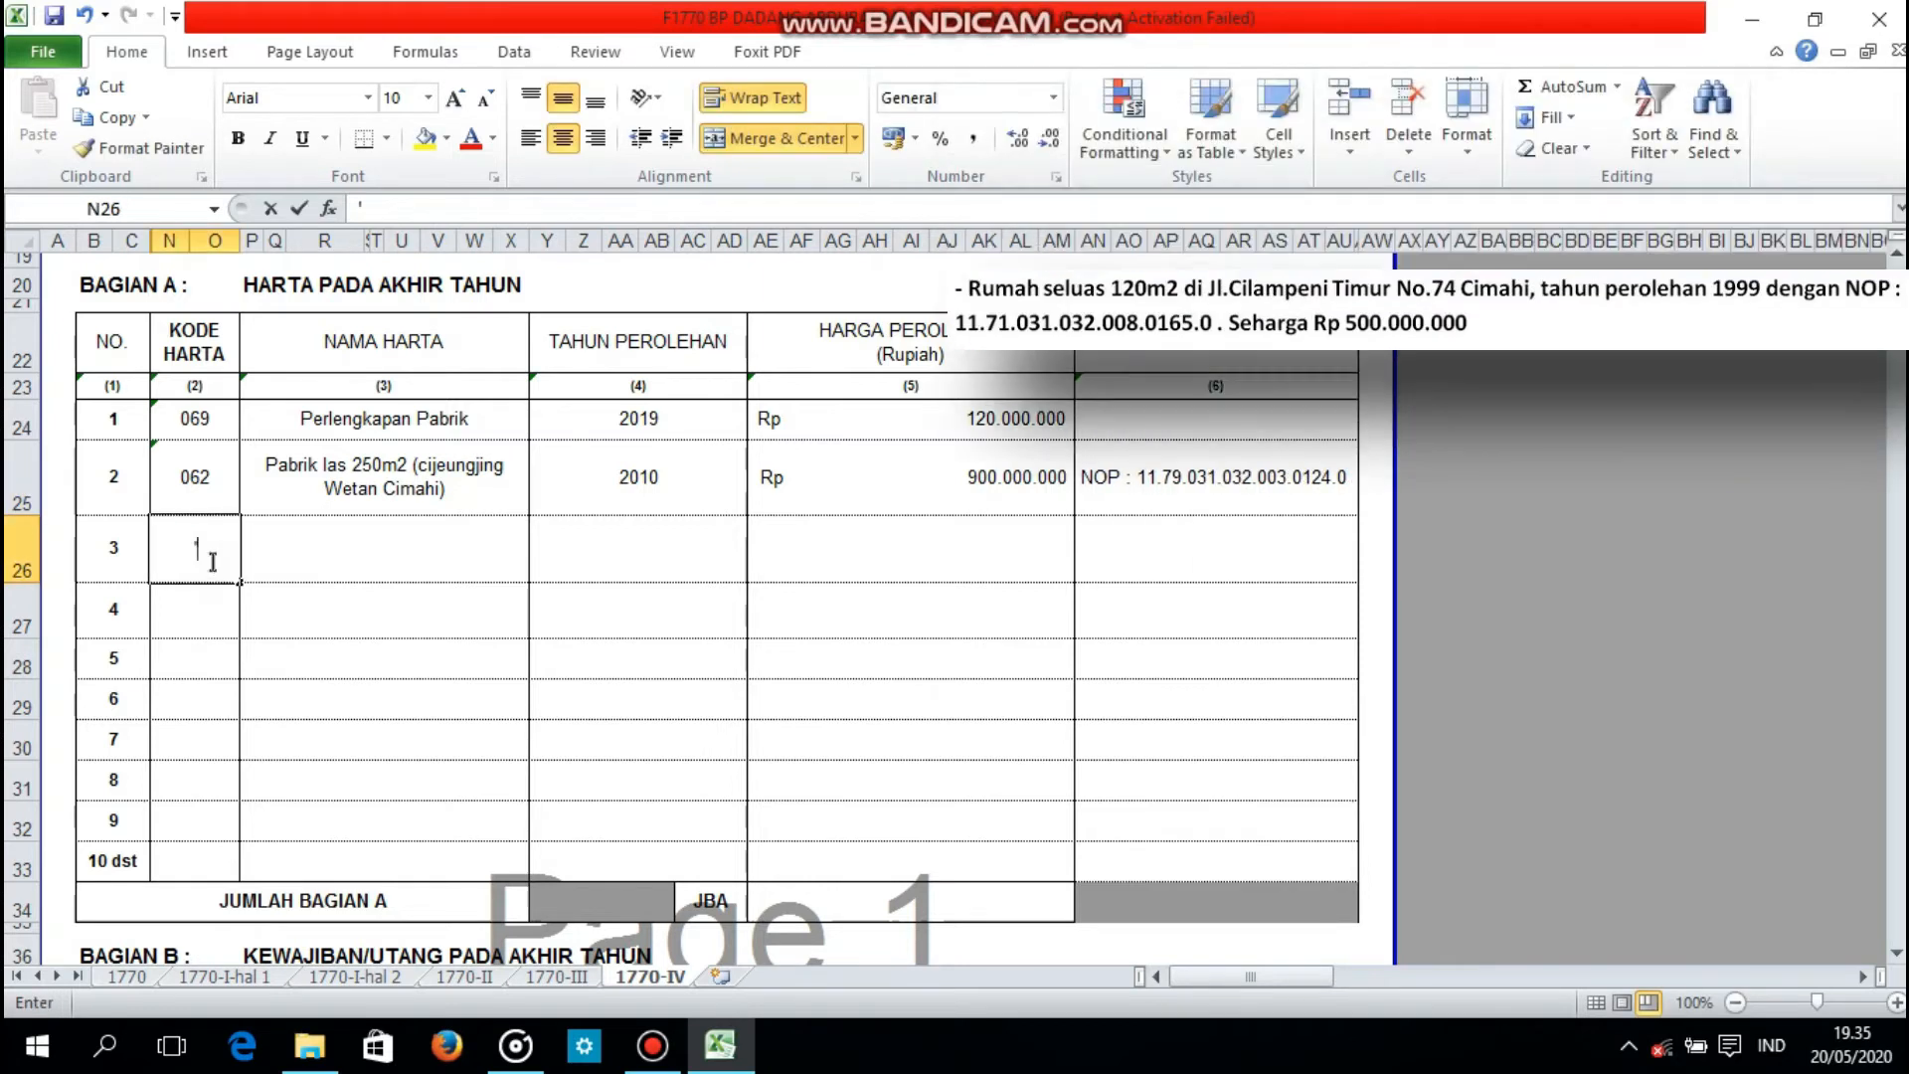
text(61)
key(Tab)
text(Rumah)
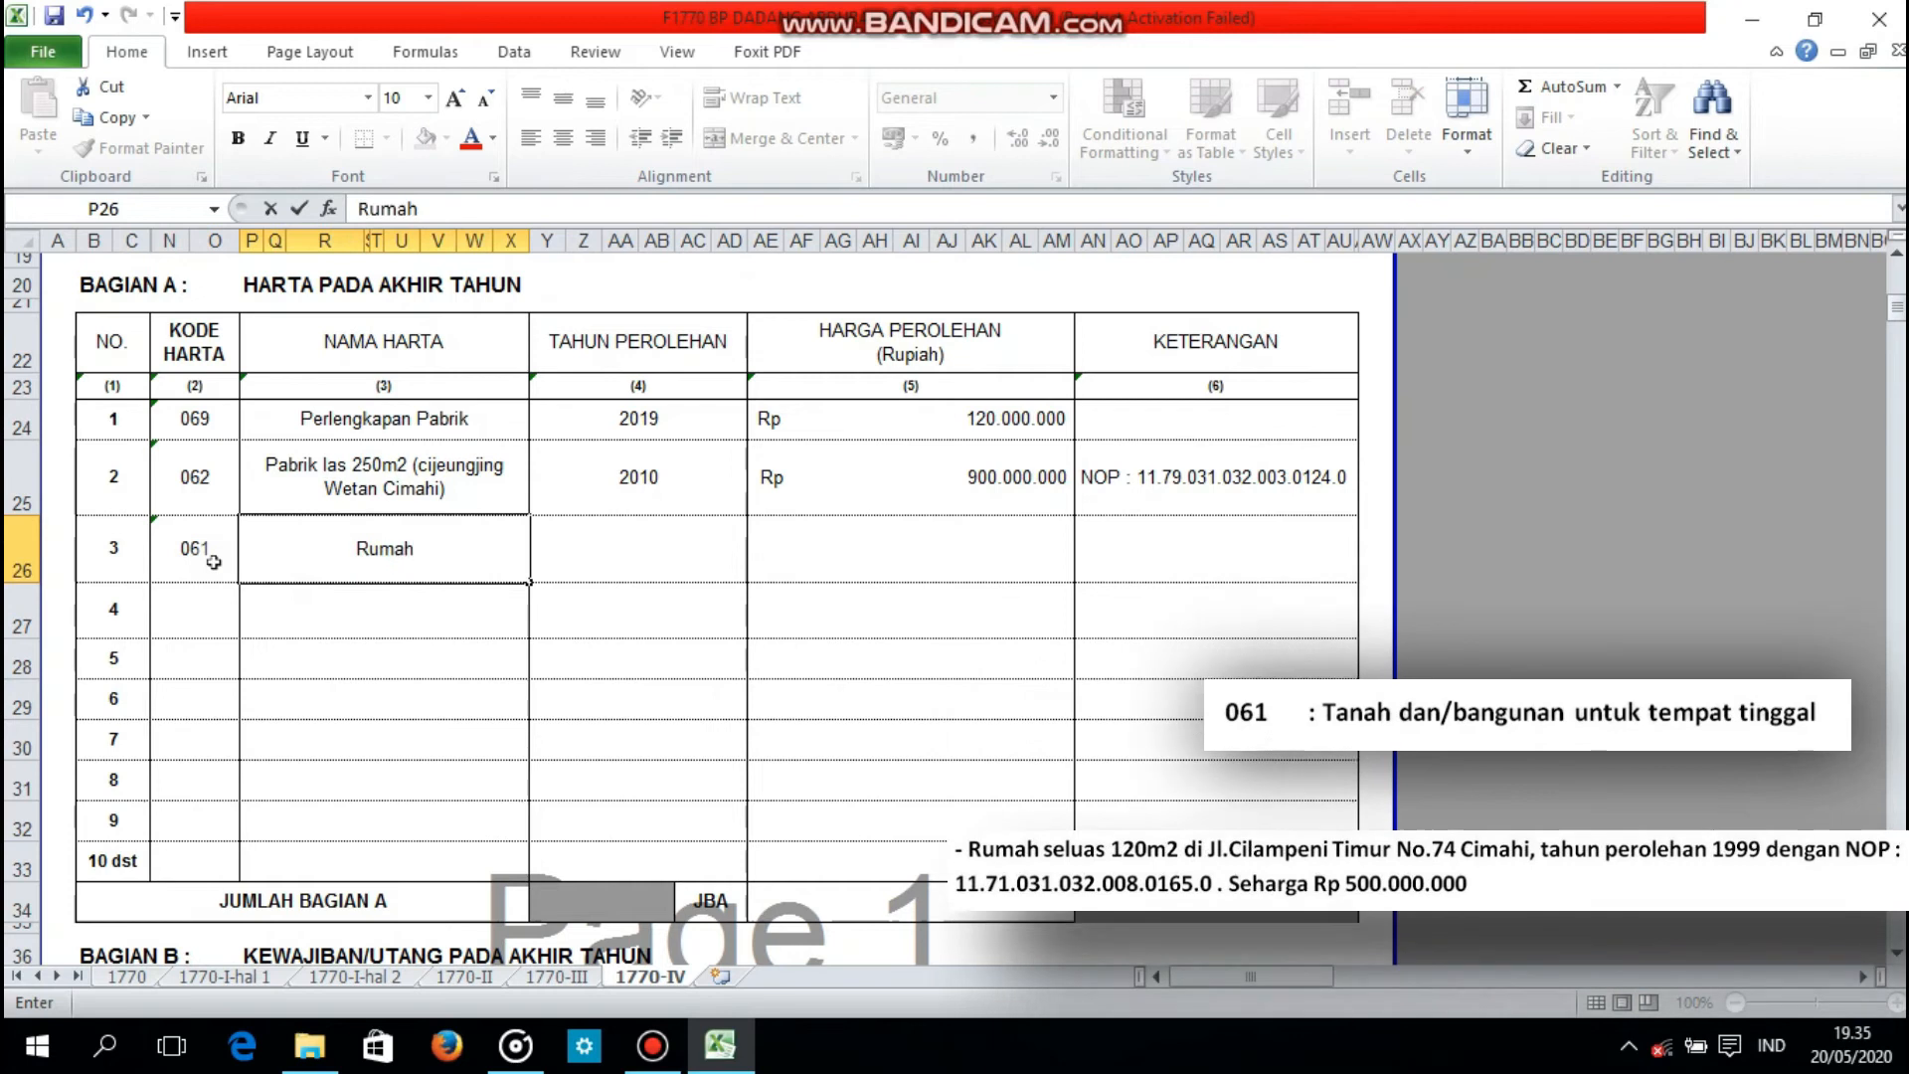
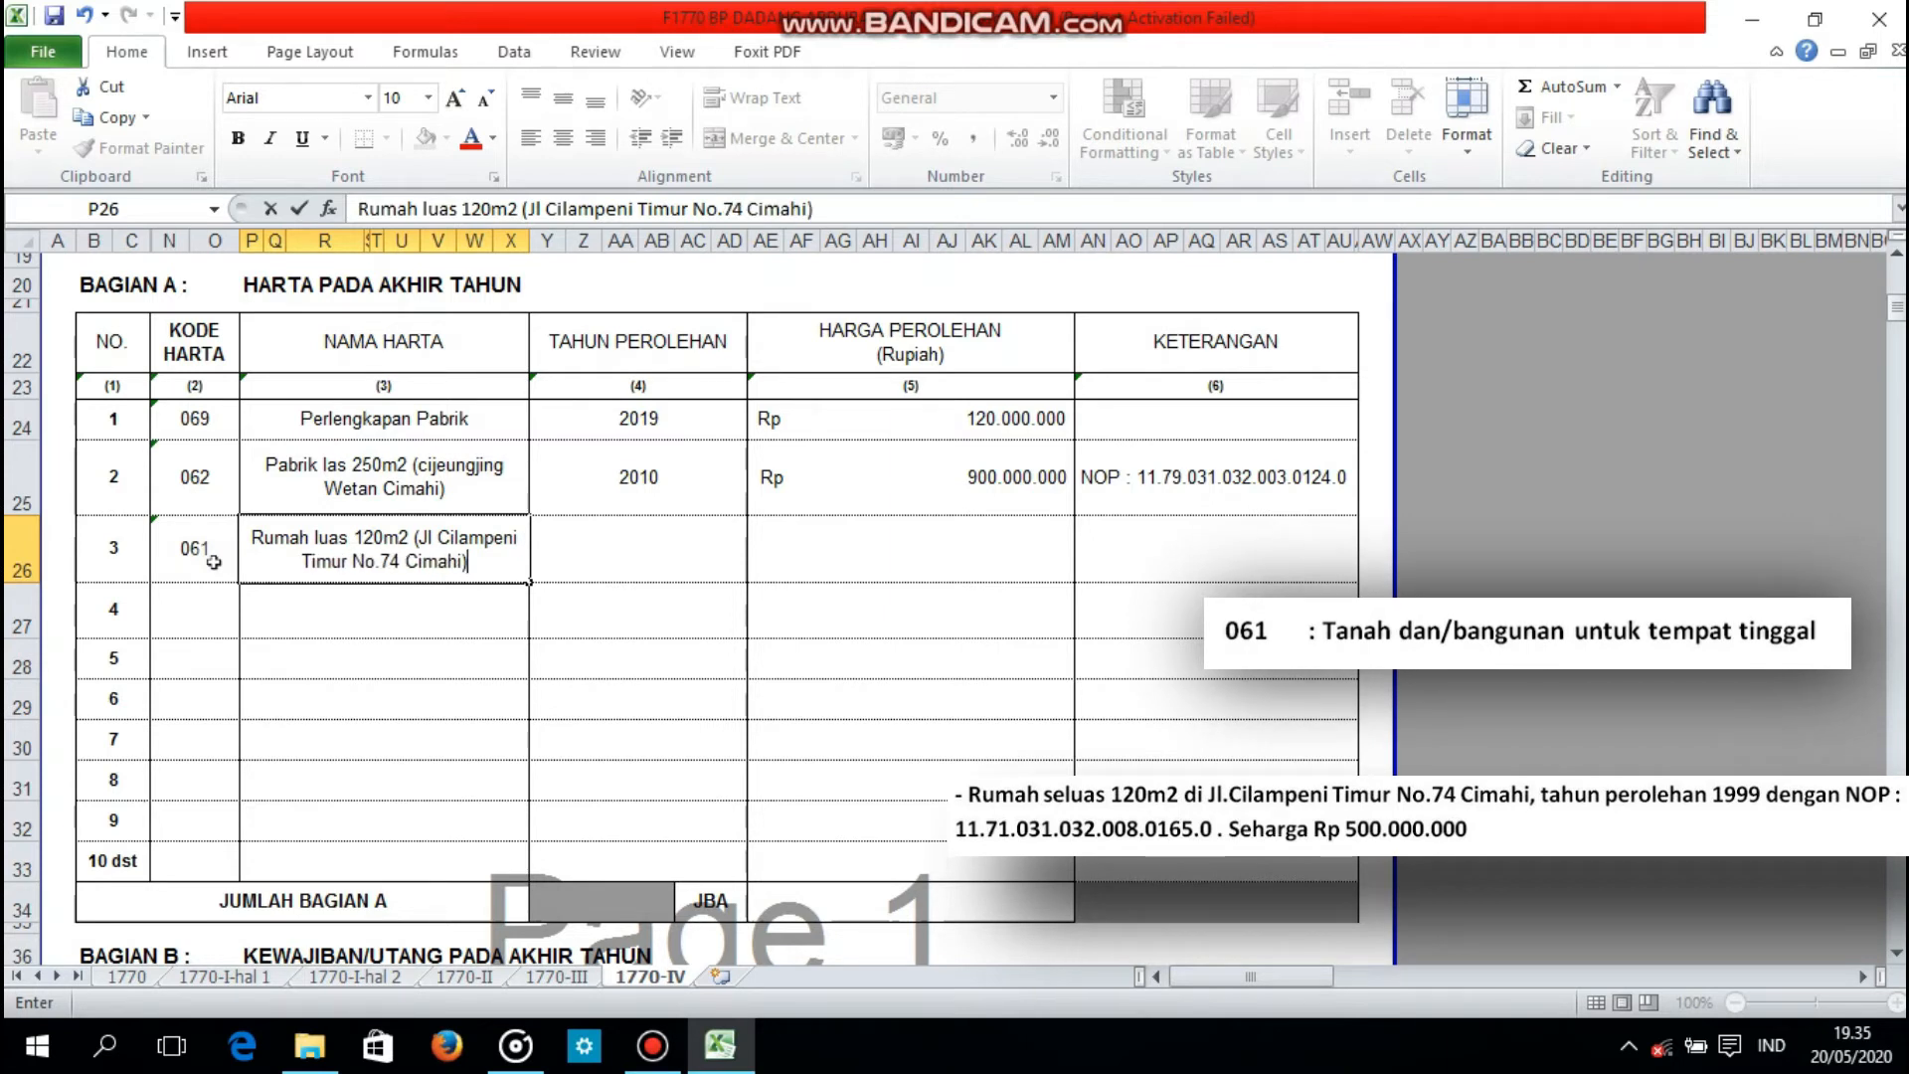
Step: Set the acquisition year of asset 3, the house, to 1999 and its price to 500000000
key(Tab)
text(1999)
key(Tab)
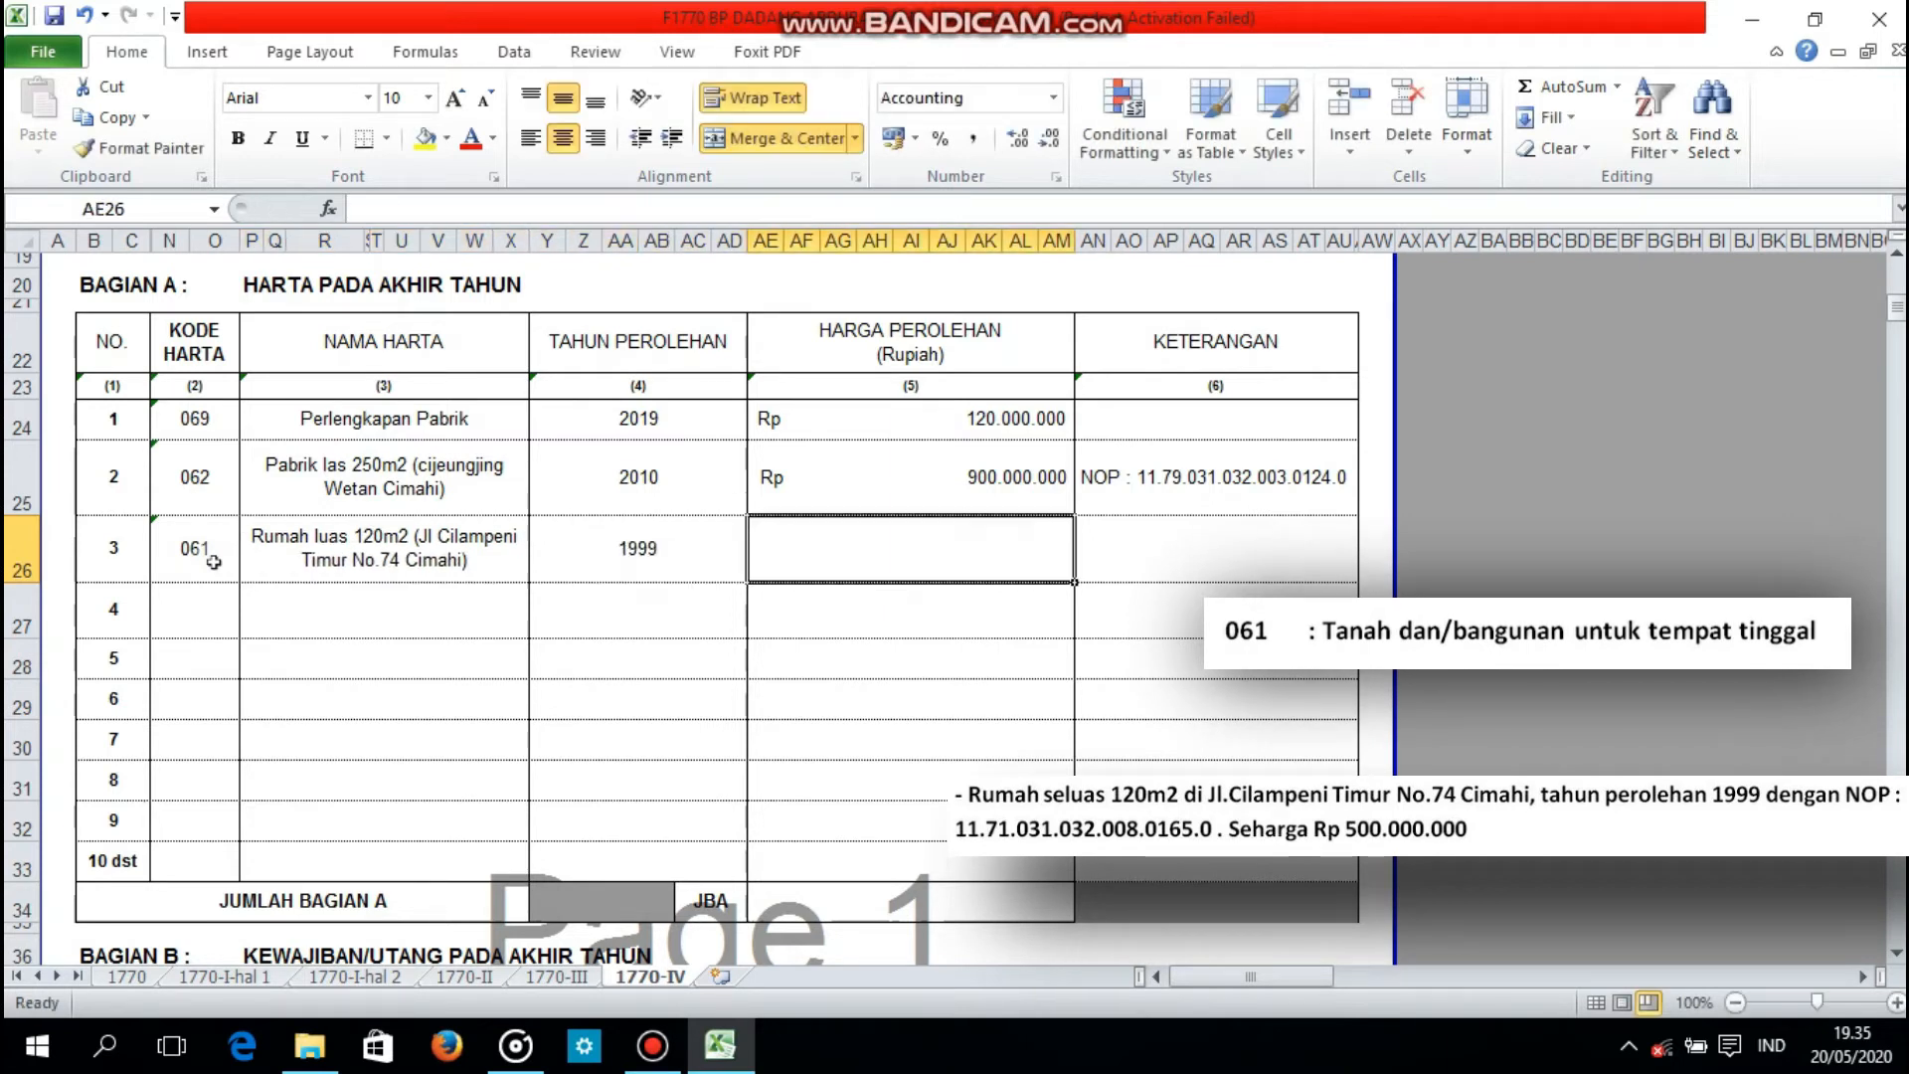
text(500.000.0)
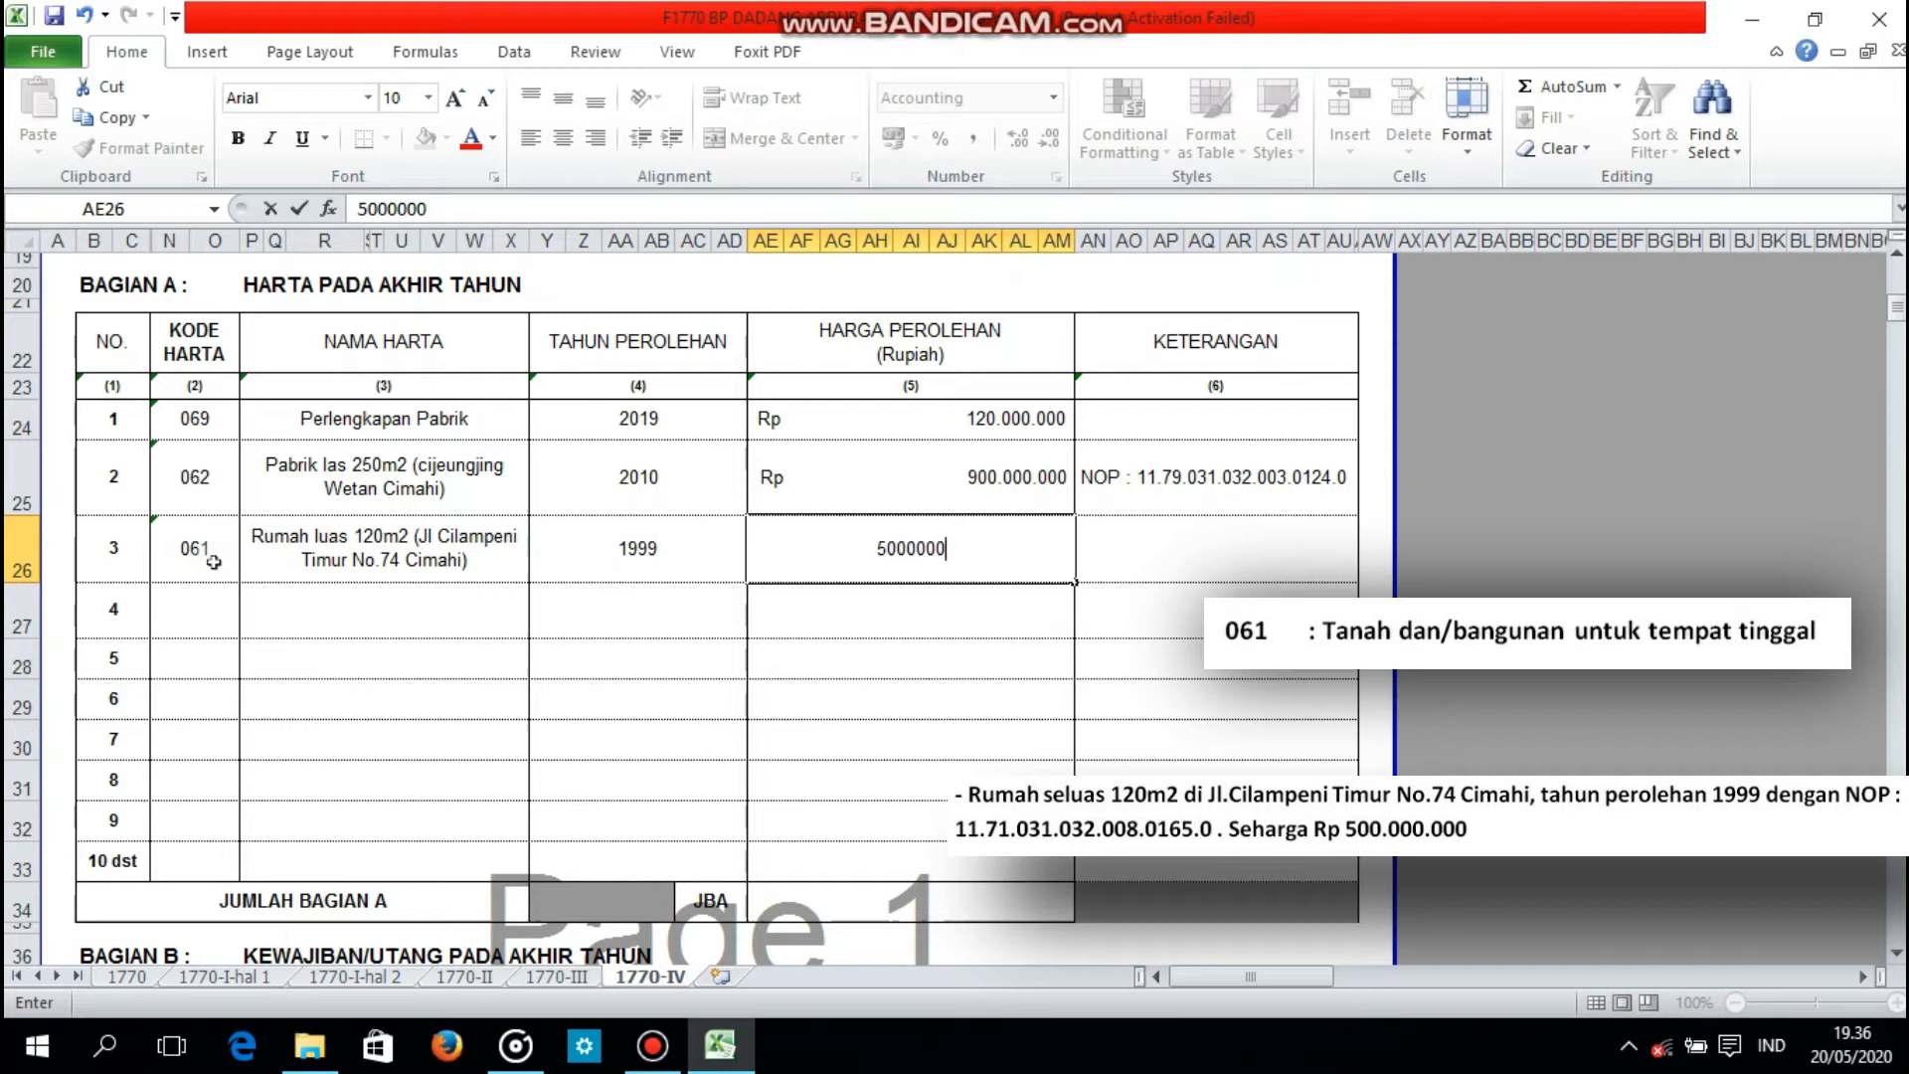
text(00)
Step: Enter the house's tax object number, prefixed with NOP, in the KETERANGAN column of asset 3
key(Tab)
text(NOP)
key(shift+Left)
key(shift+Left)
key(shift+Left)
key(shift+Left)
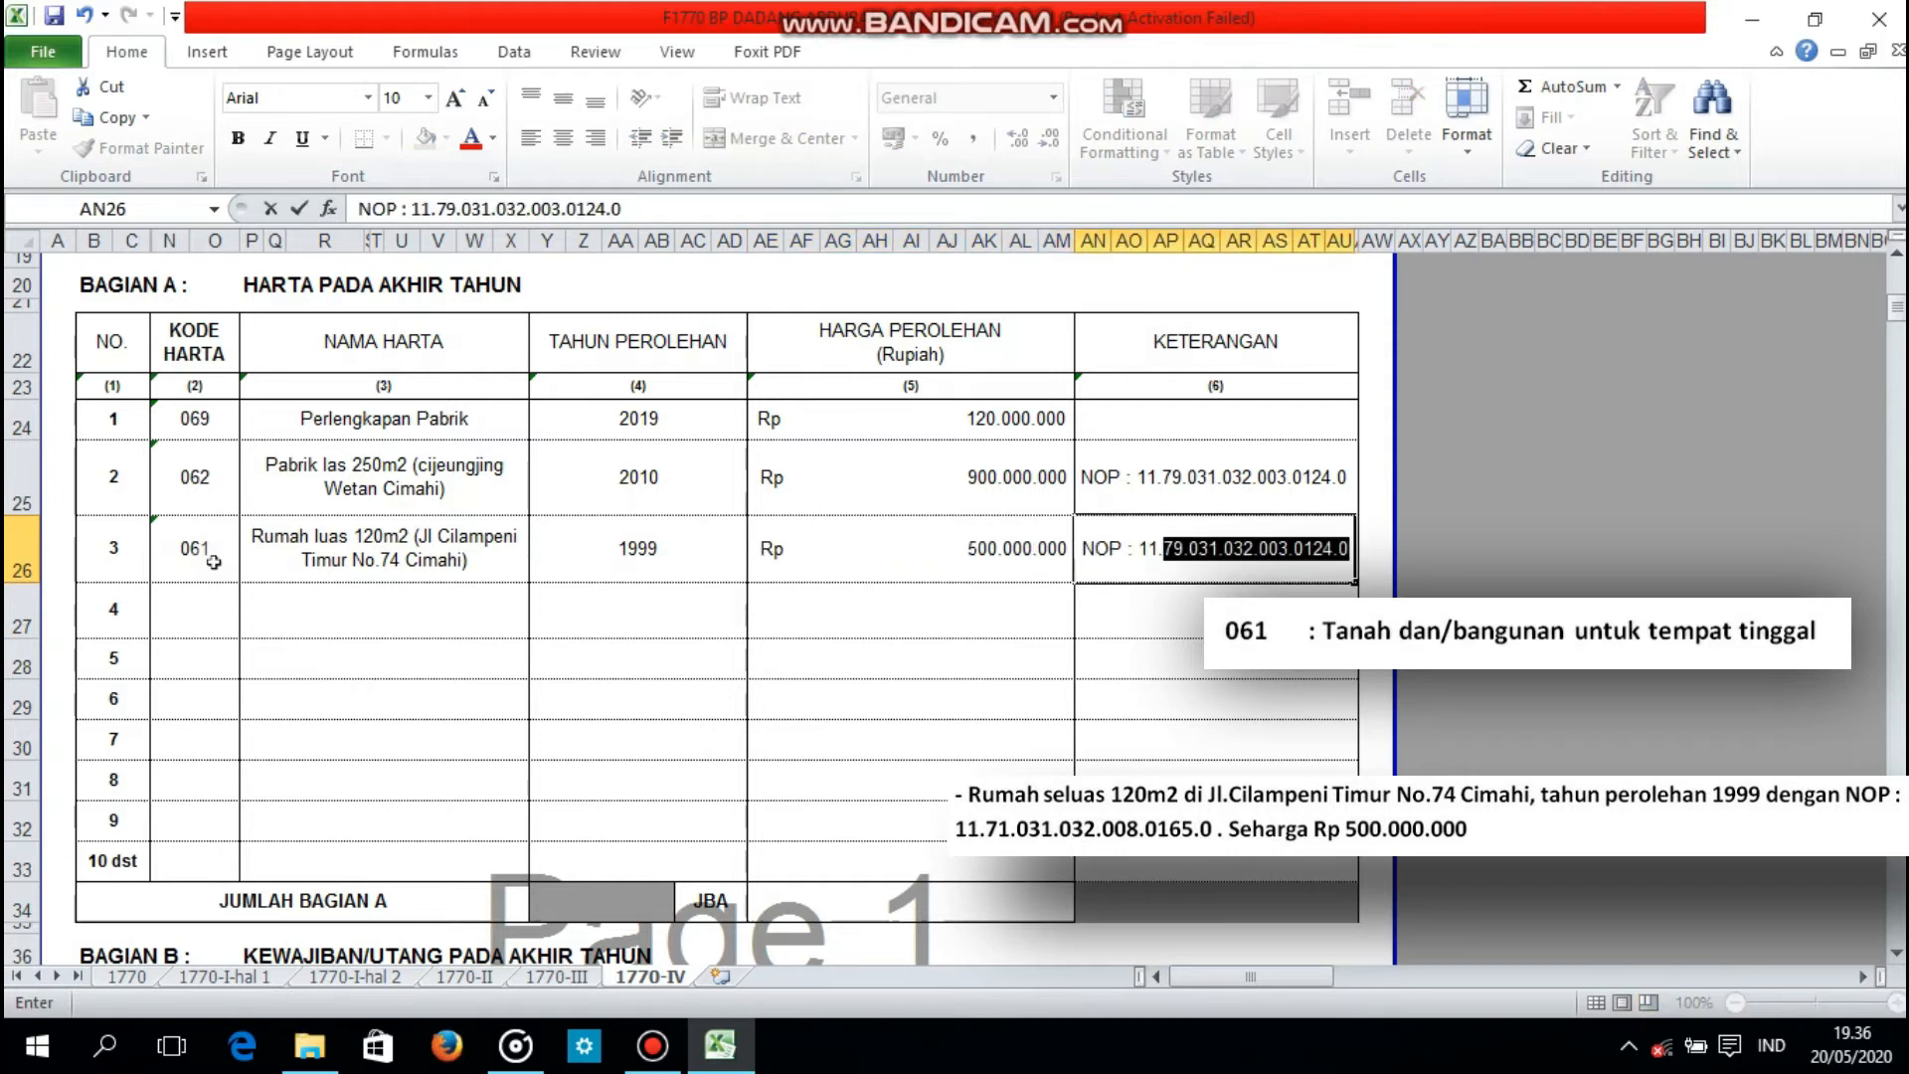
text(6)
key(BackSpace)
text(7)
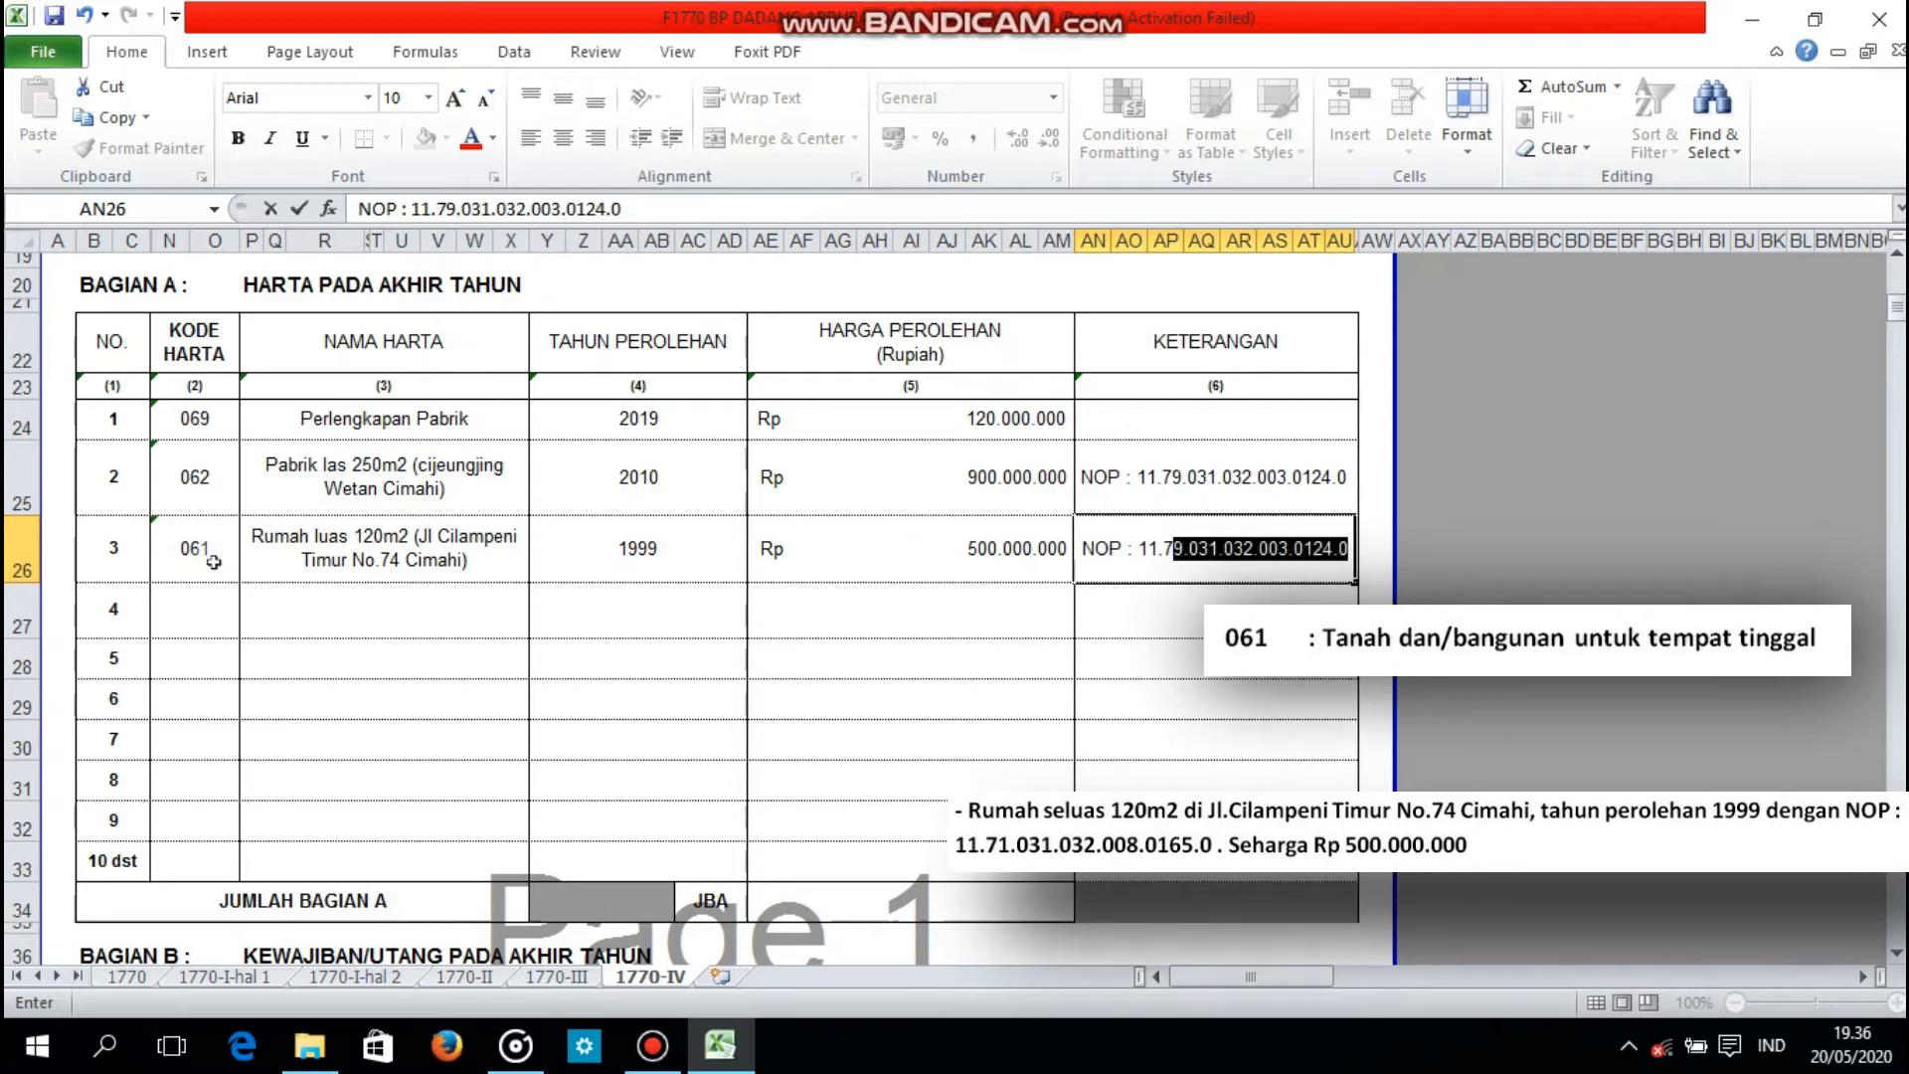
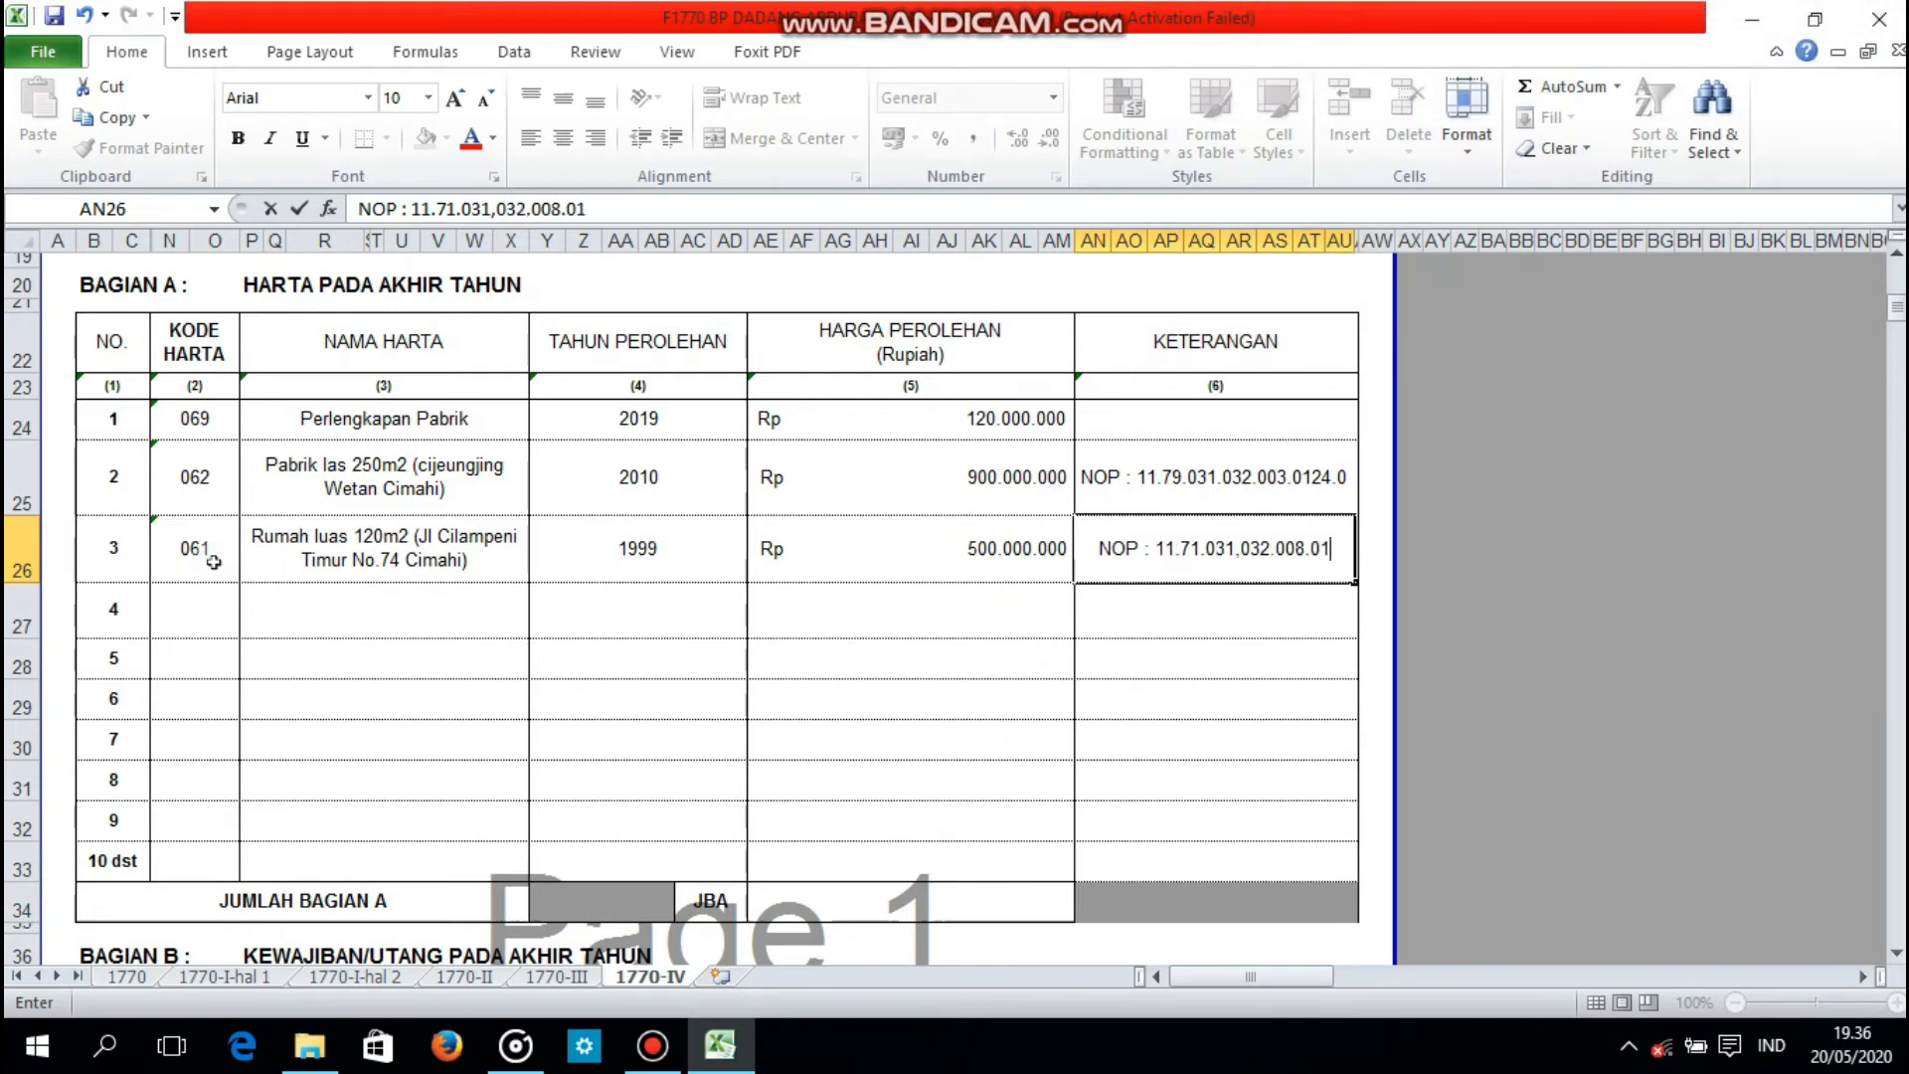
Step: Enter code 061 for asset 4 and name it Rumah luas 100m2, followed by the house's address in parentheses
click(196, 606)
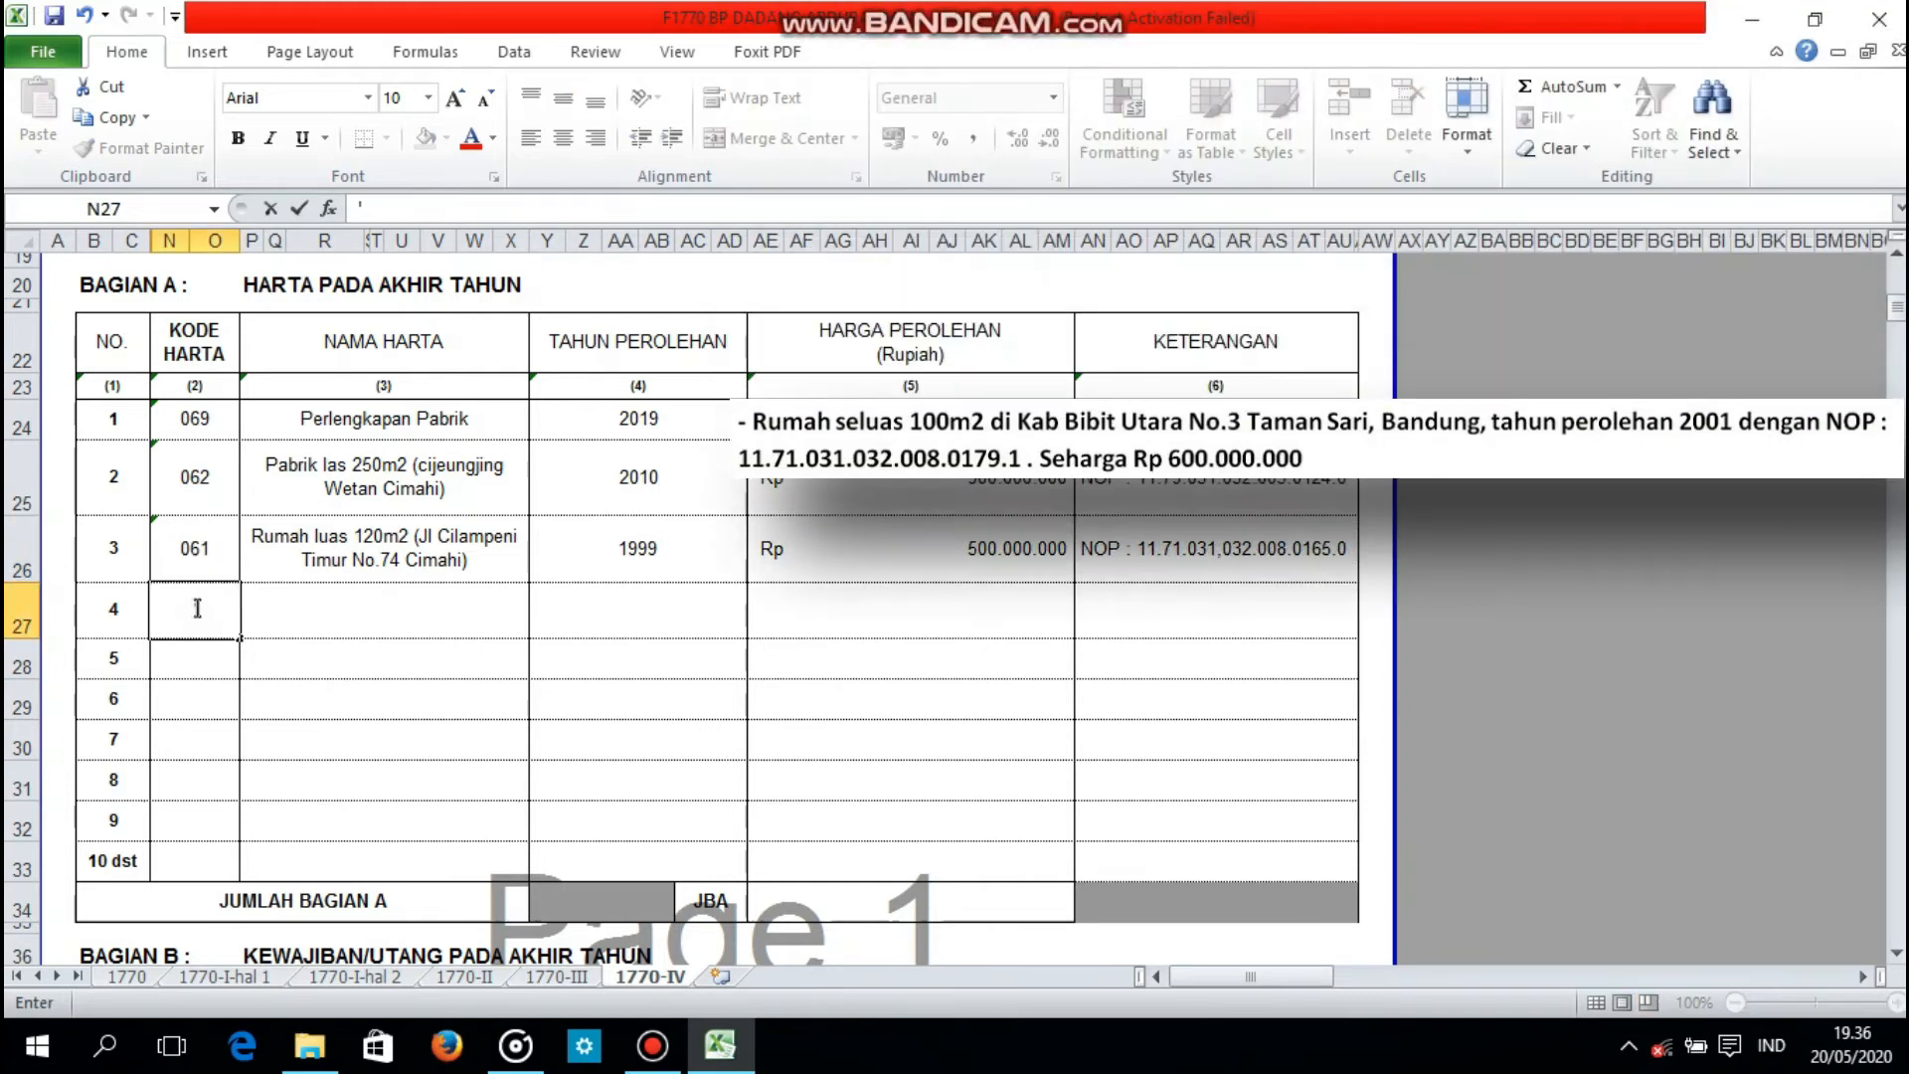
text(061)
key(Tab)
text(r)
key(BackSpace)
key(BackSpace)
text(Rumah lu)
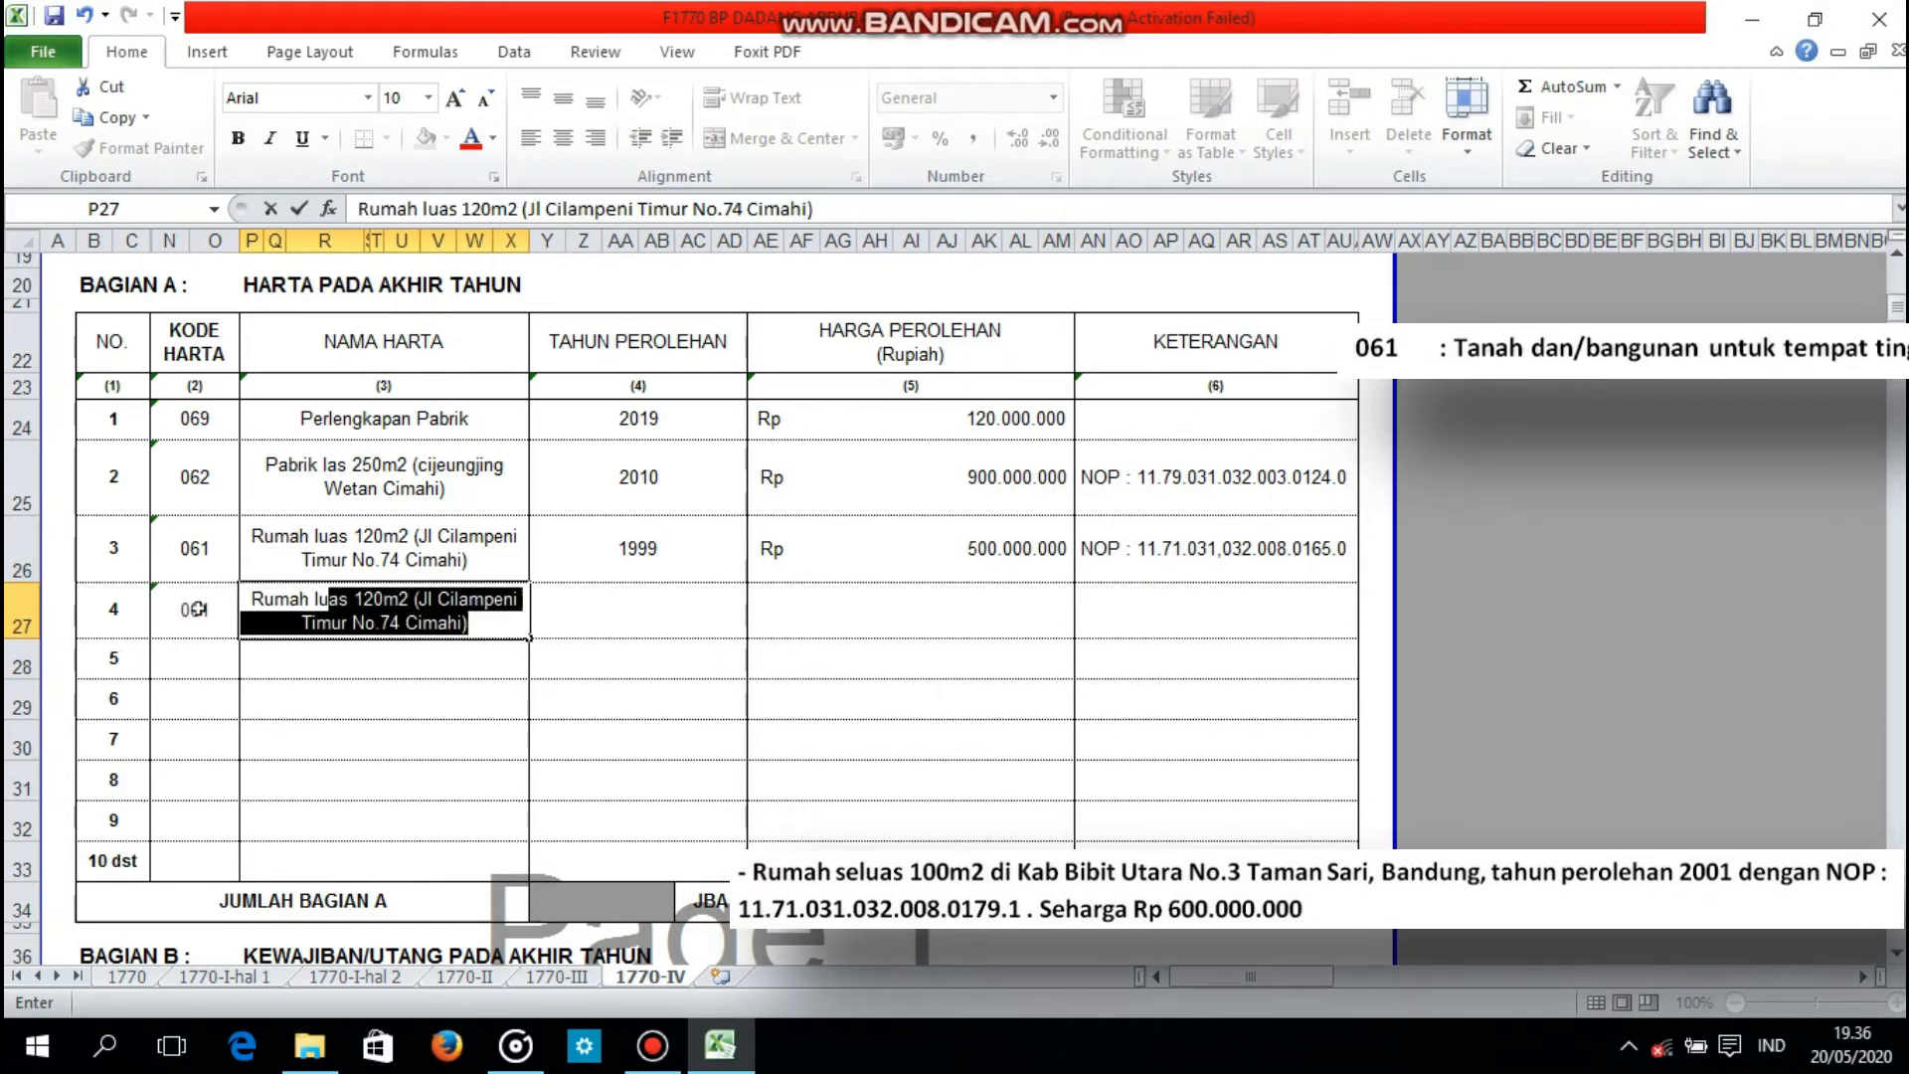
text(as 100m2 (Kab Bibit Utara)
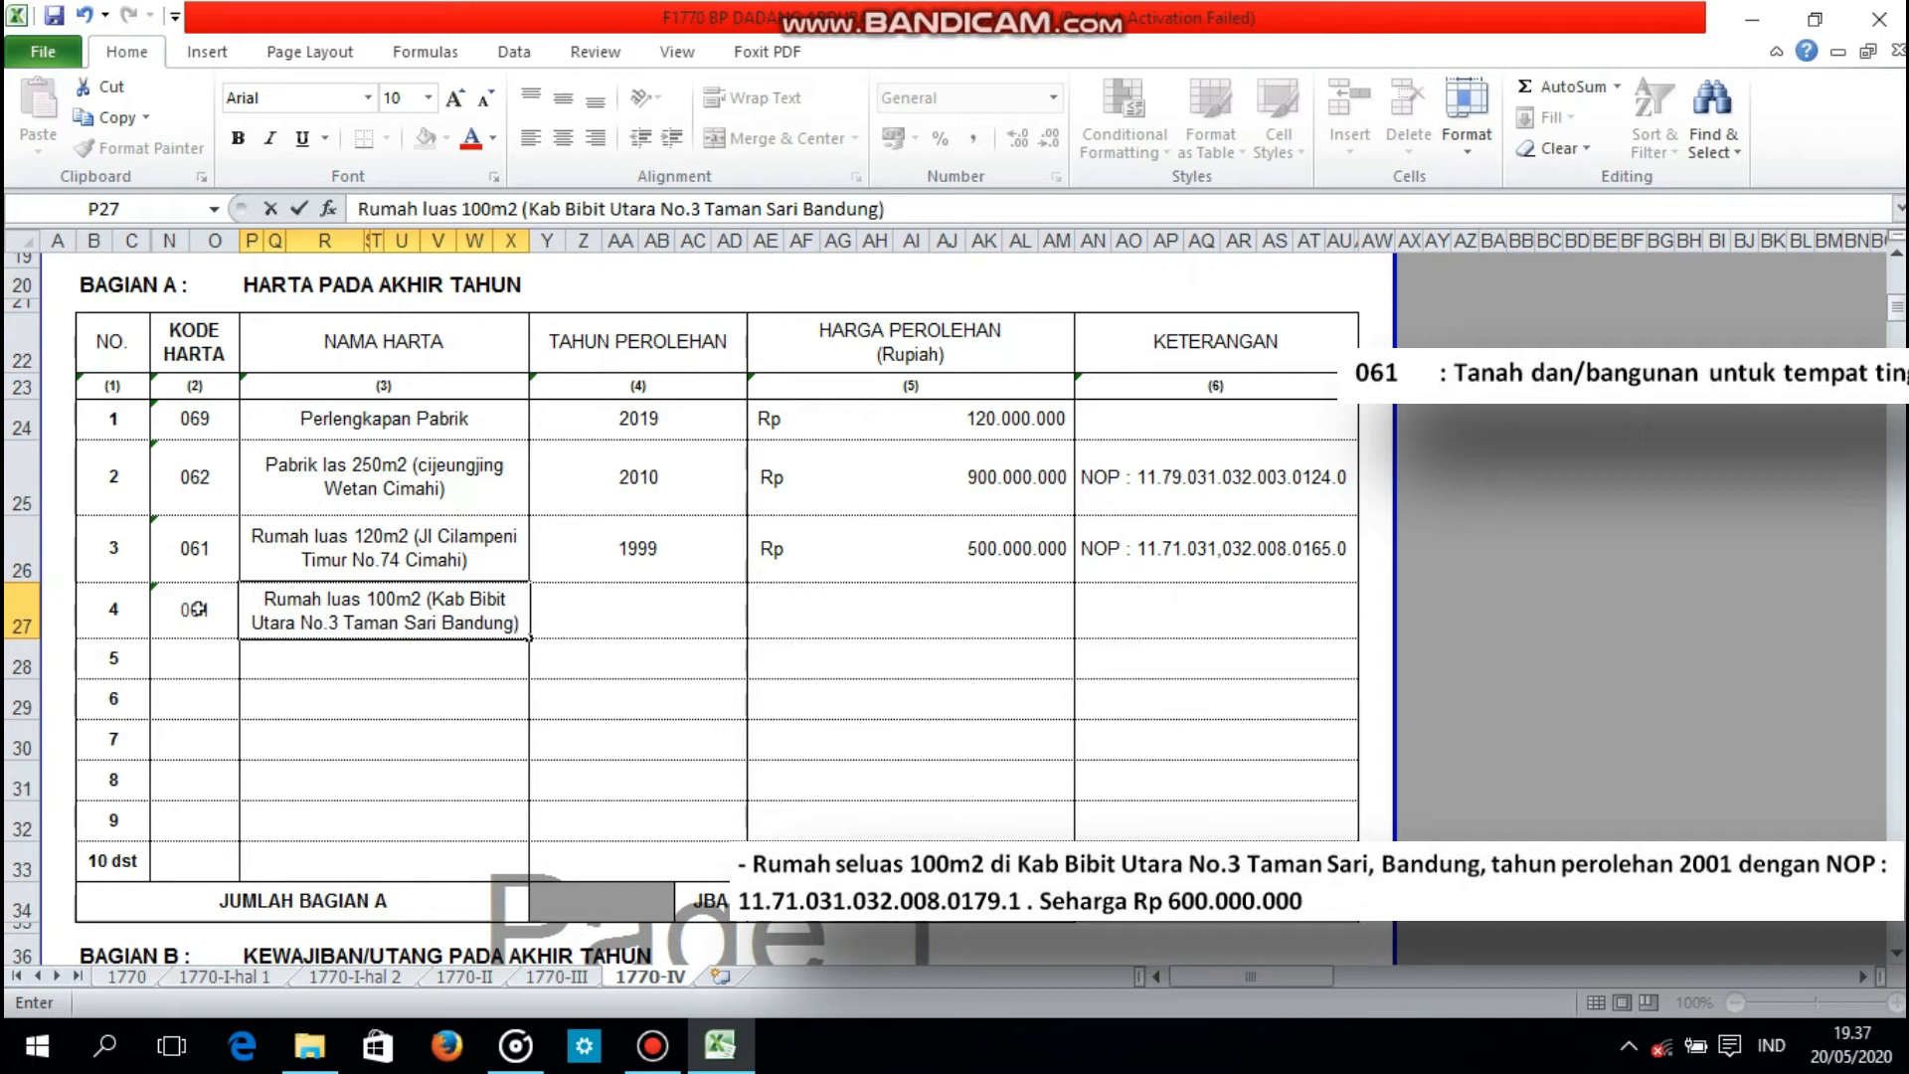
Step: Set the acquisition year of asset 4, the second house, to 2001 and its price to 600000000
key(Tab)
text(2001)
key(Tab)
text(600.000.000)
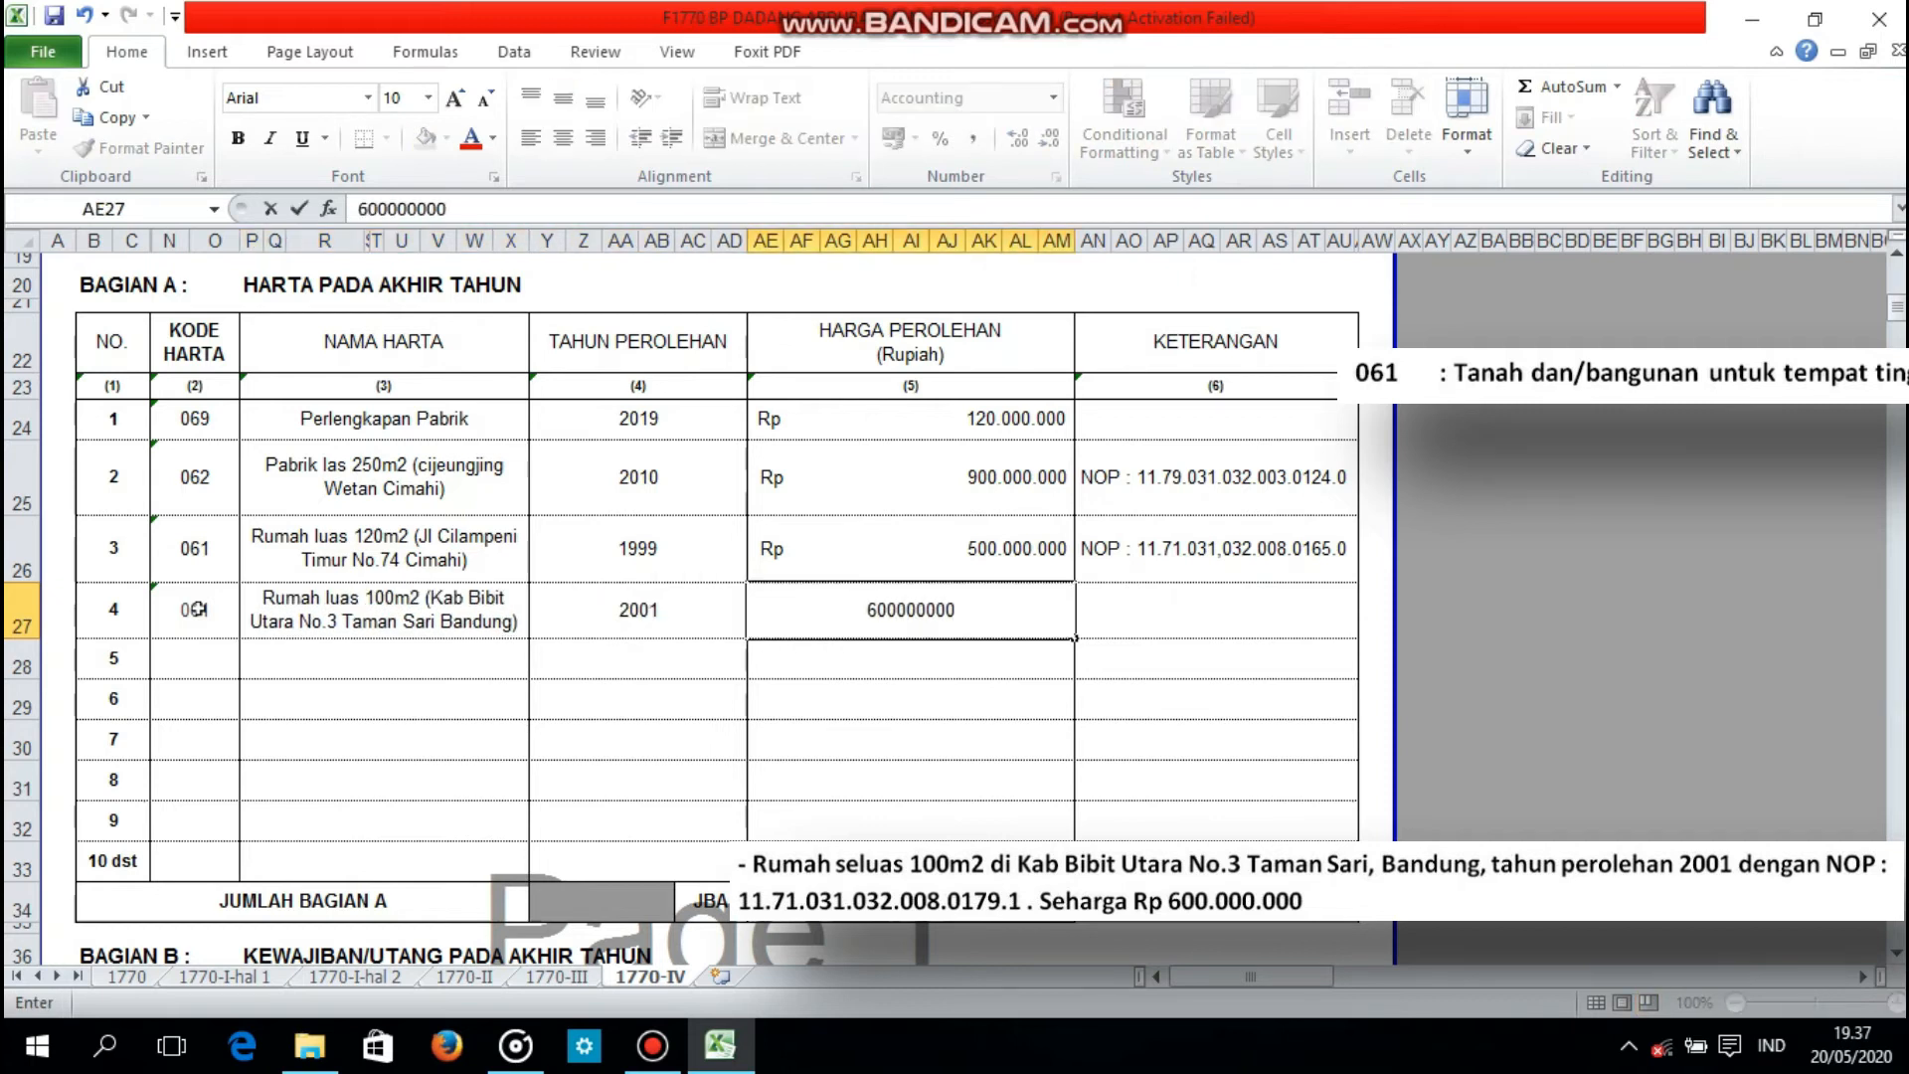
Step: Enter the second house's tax object number, prefixed with NOP, in the KETERANGAN column of asset 4
key(Tab)
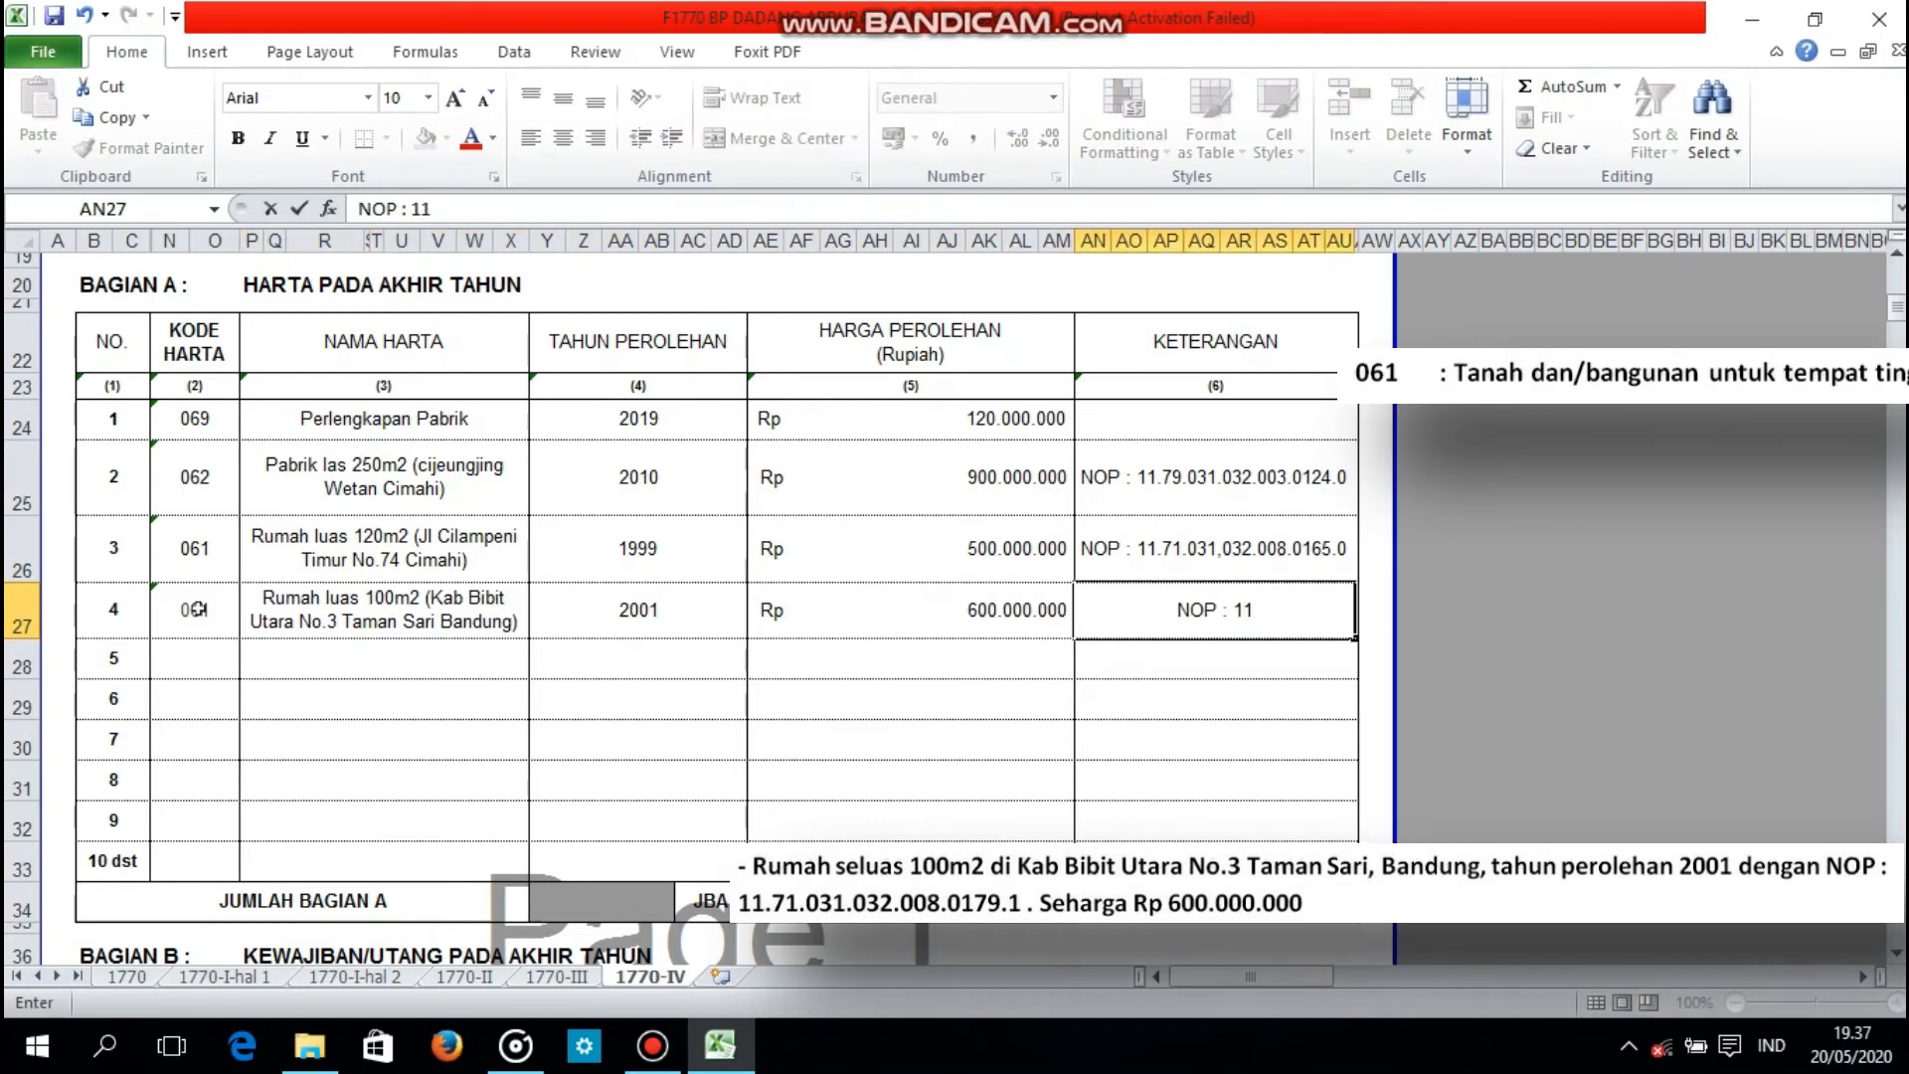
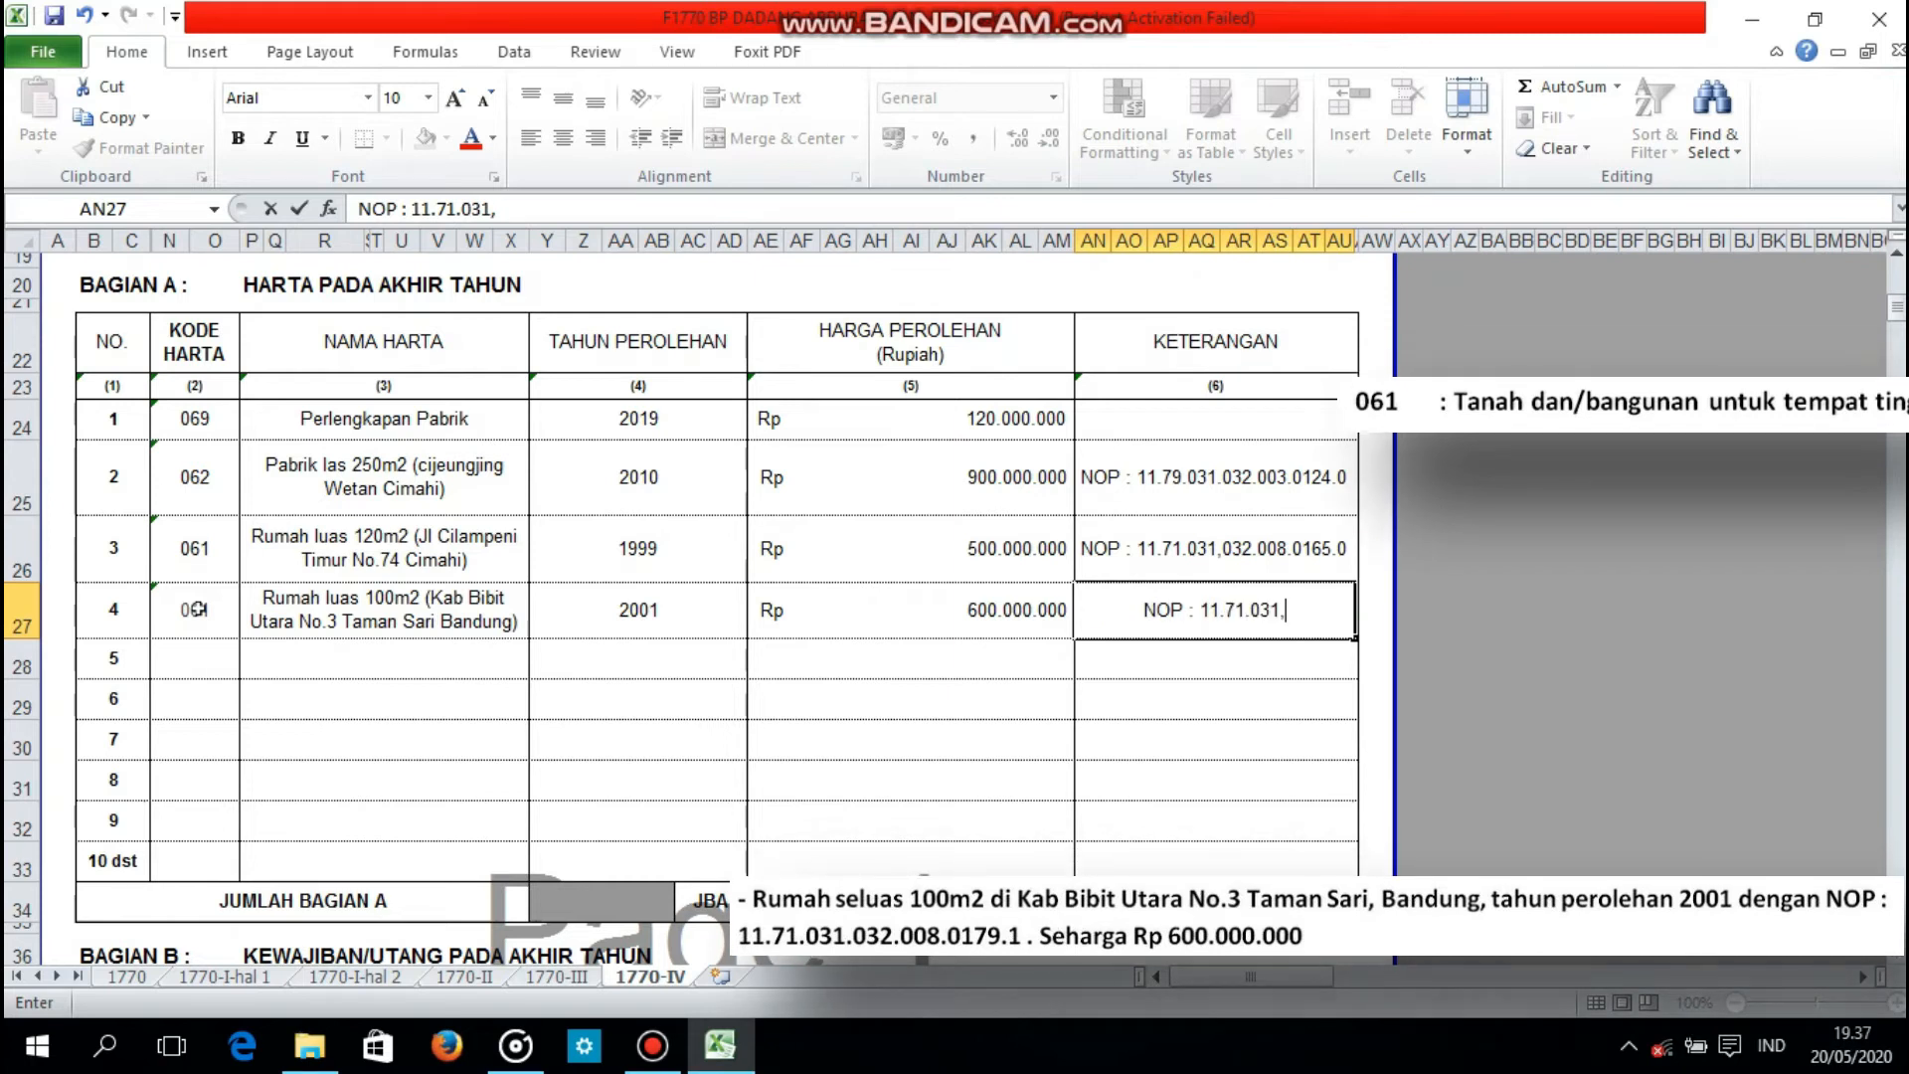
Step: Enter code 043 for asset 5 and name it Mobil (Toyota Innova tahun 2005)
click(198, 659)
text('043)
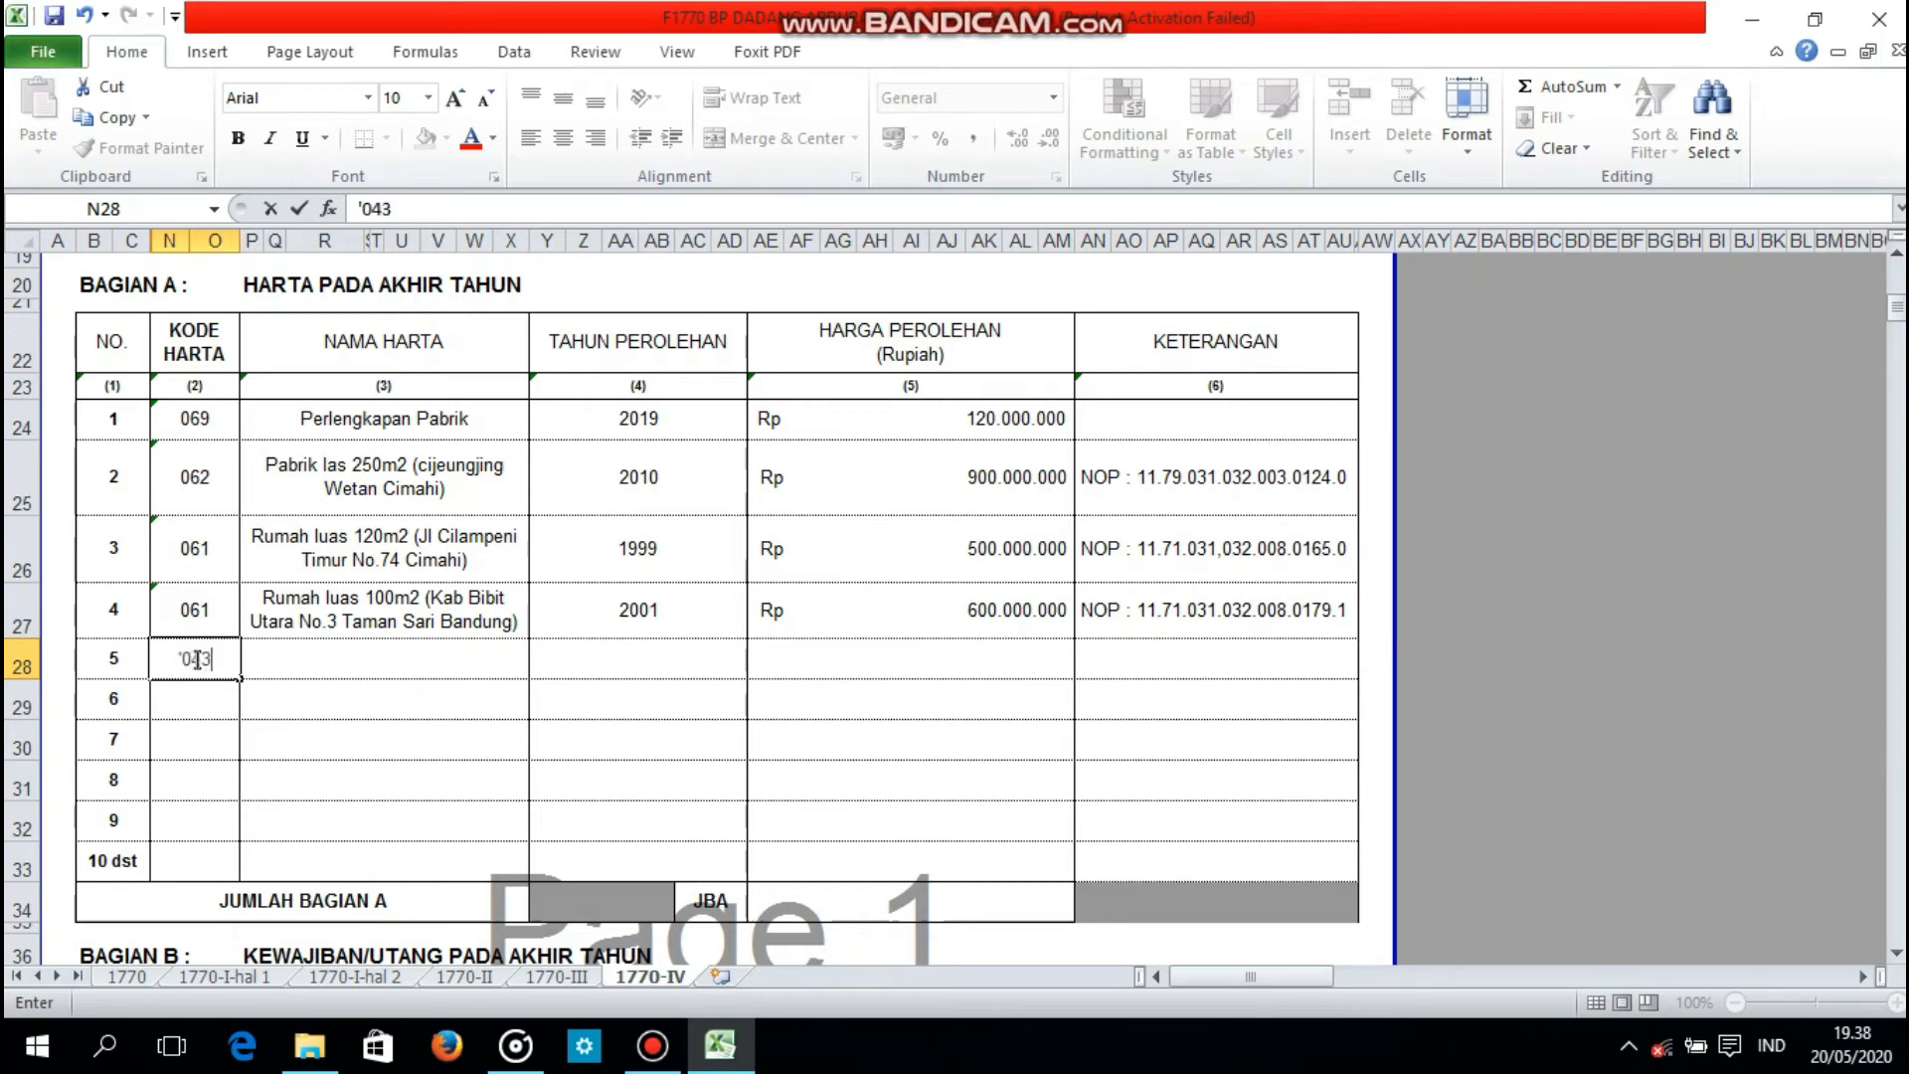
key(Tab)
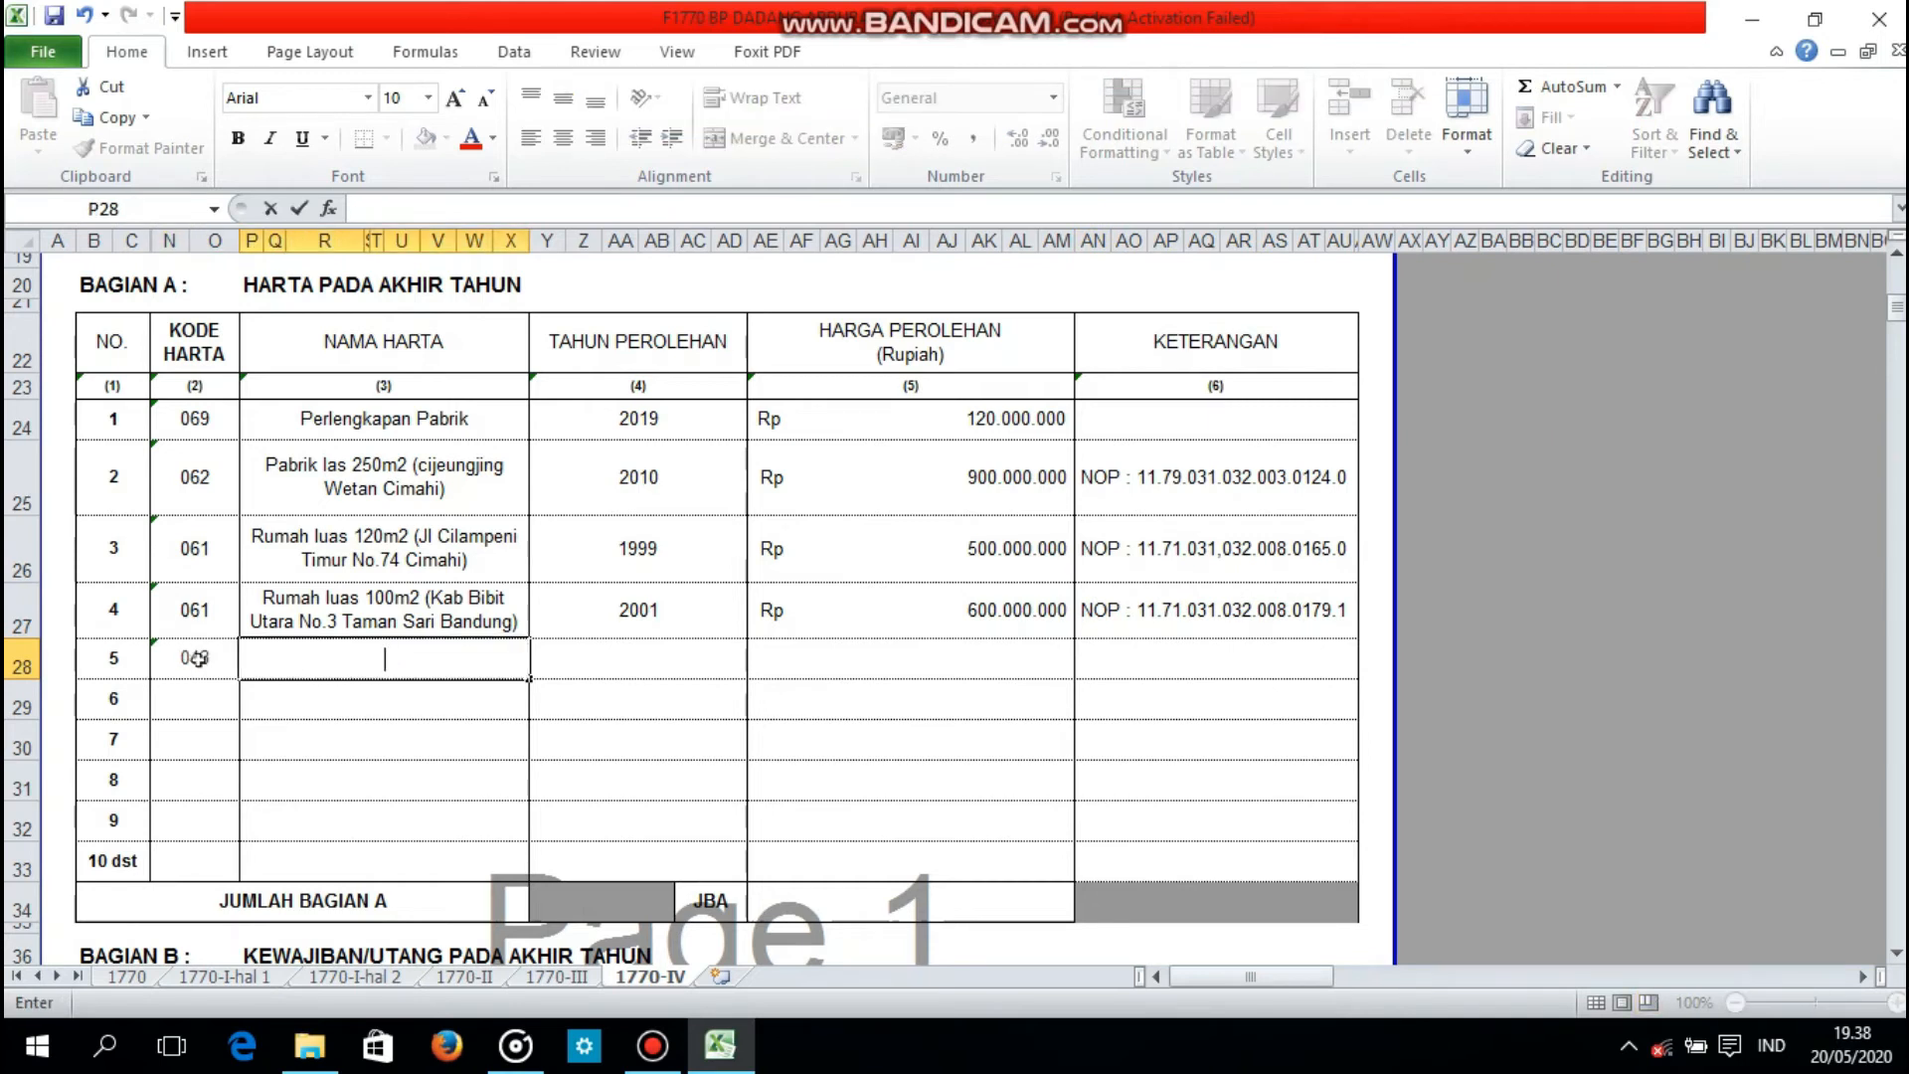
text(Mobil (Toyot)
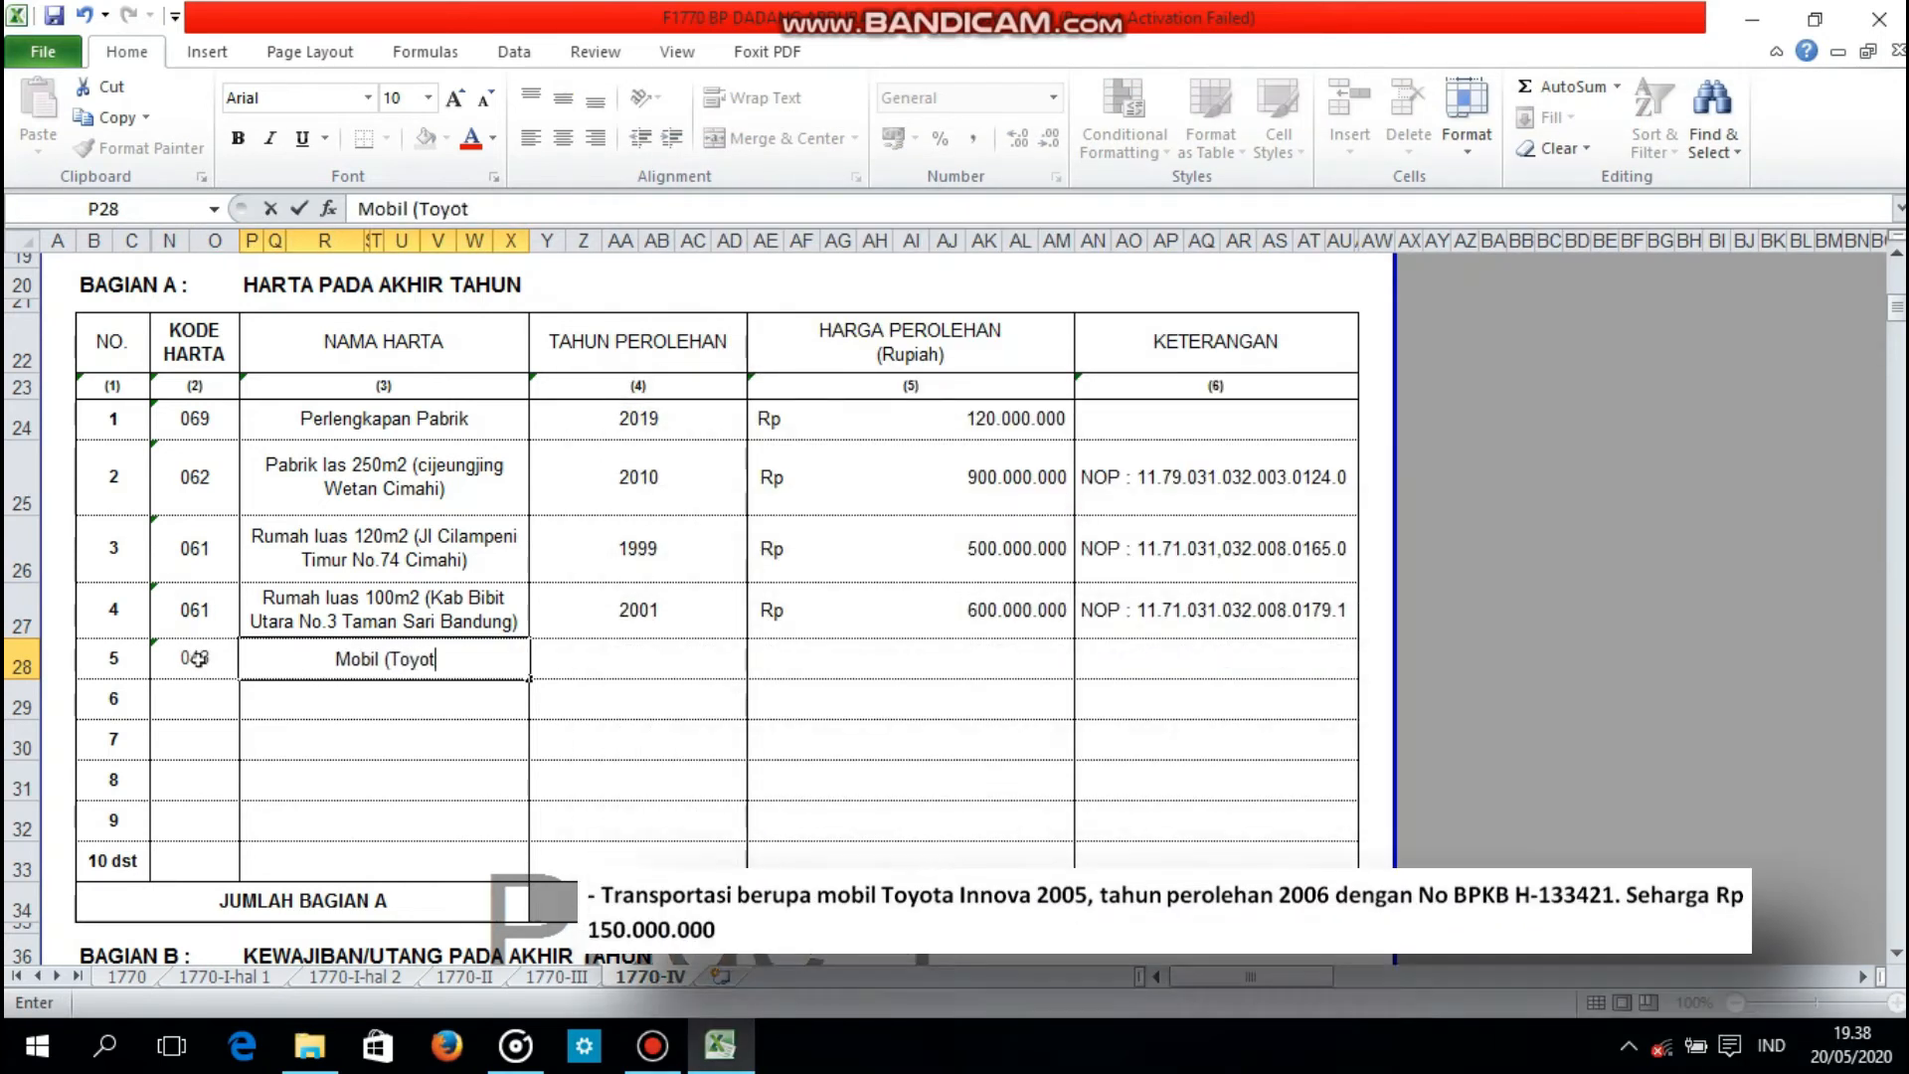
text(a Innova tahun 2005))
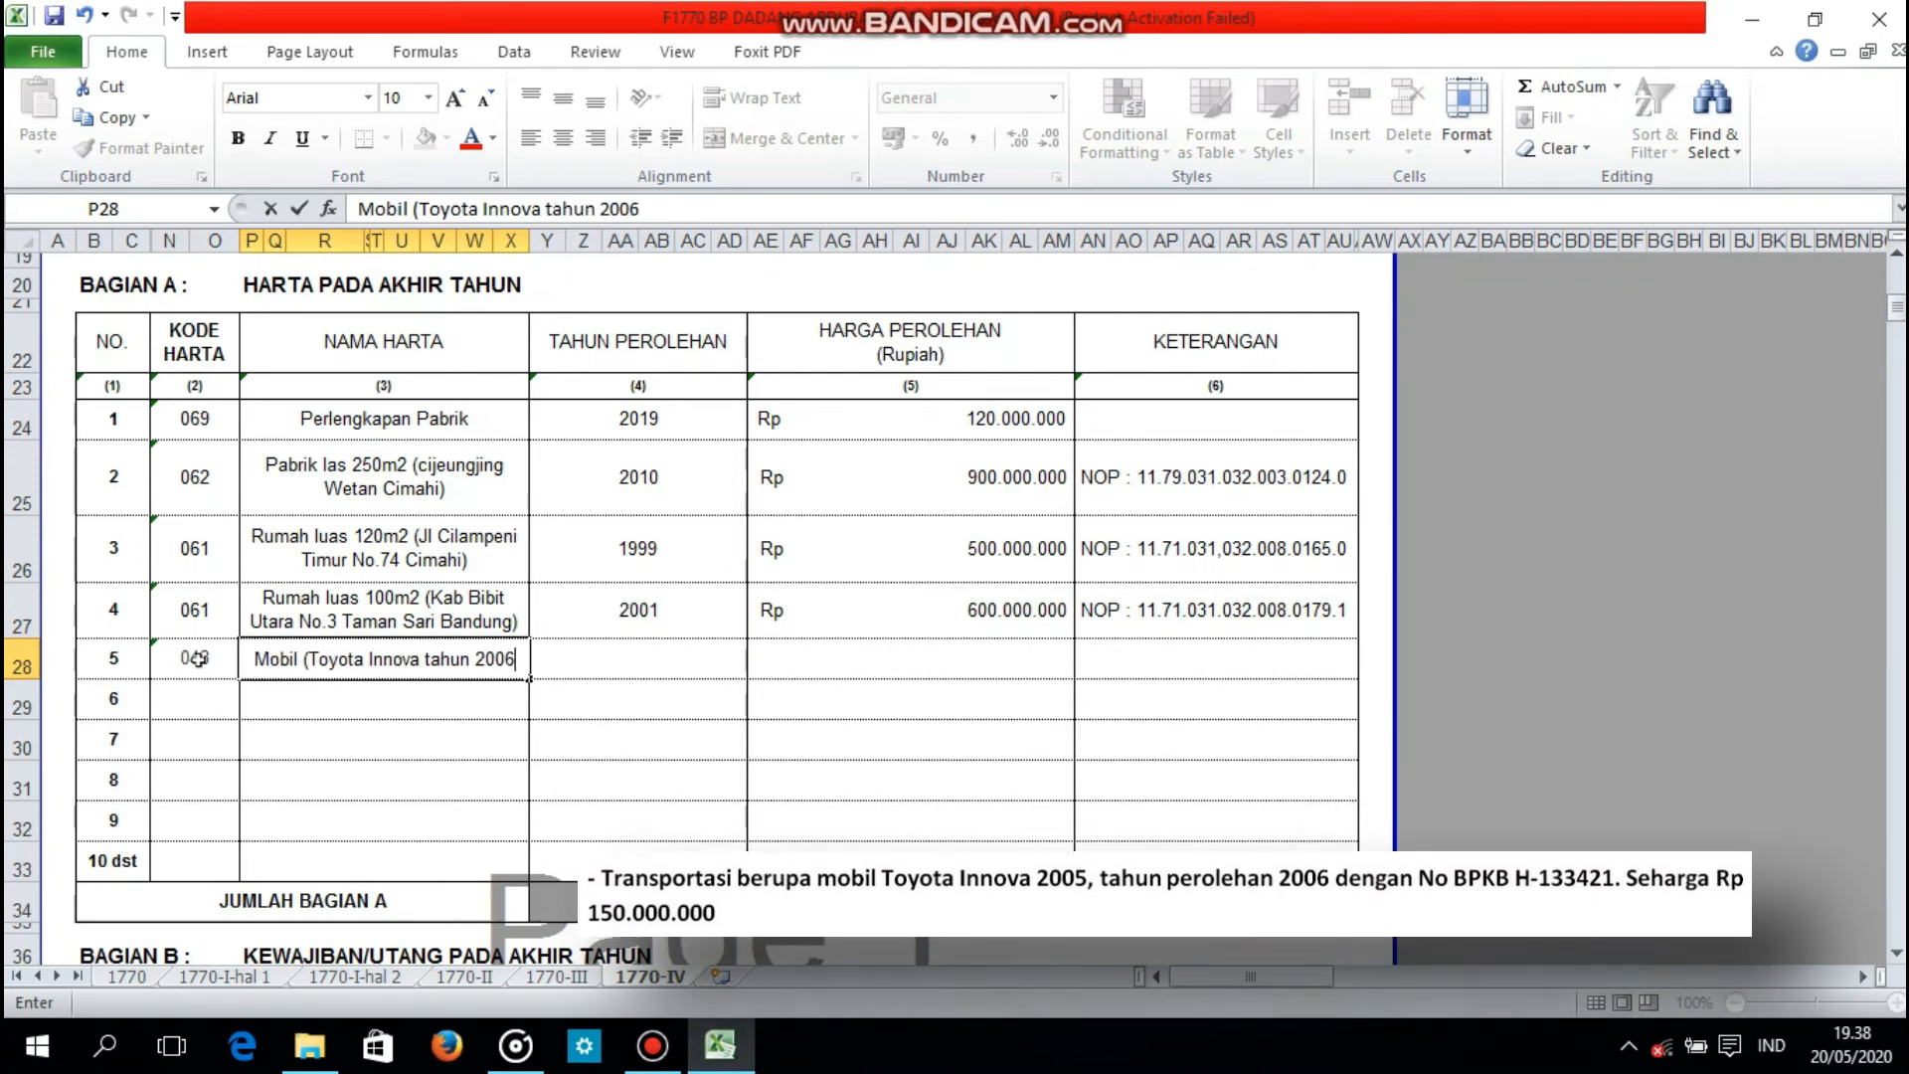
Step: Set the acquisition year of asset 5, the car, to 2006 and its price to 150000000
key(Tab)
text(2006)
key(Tab)
text(150)
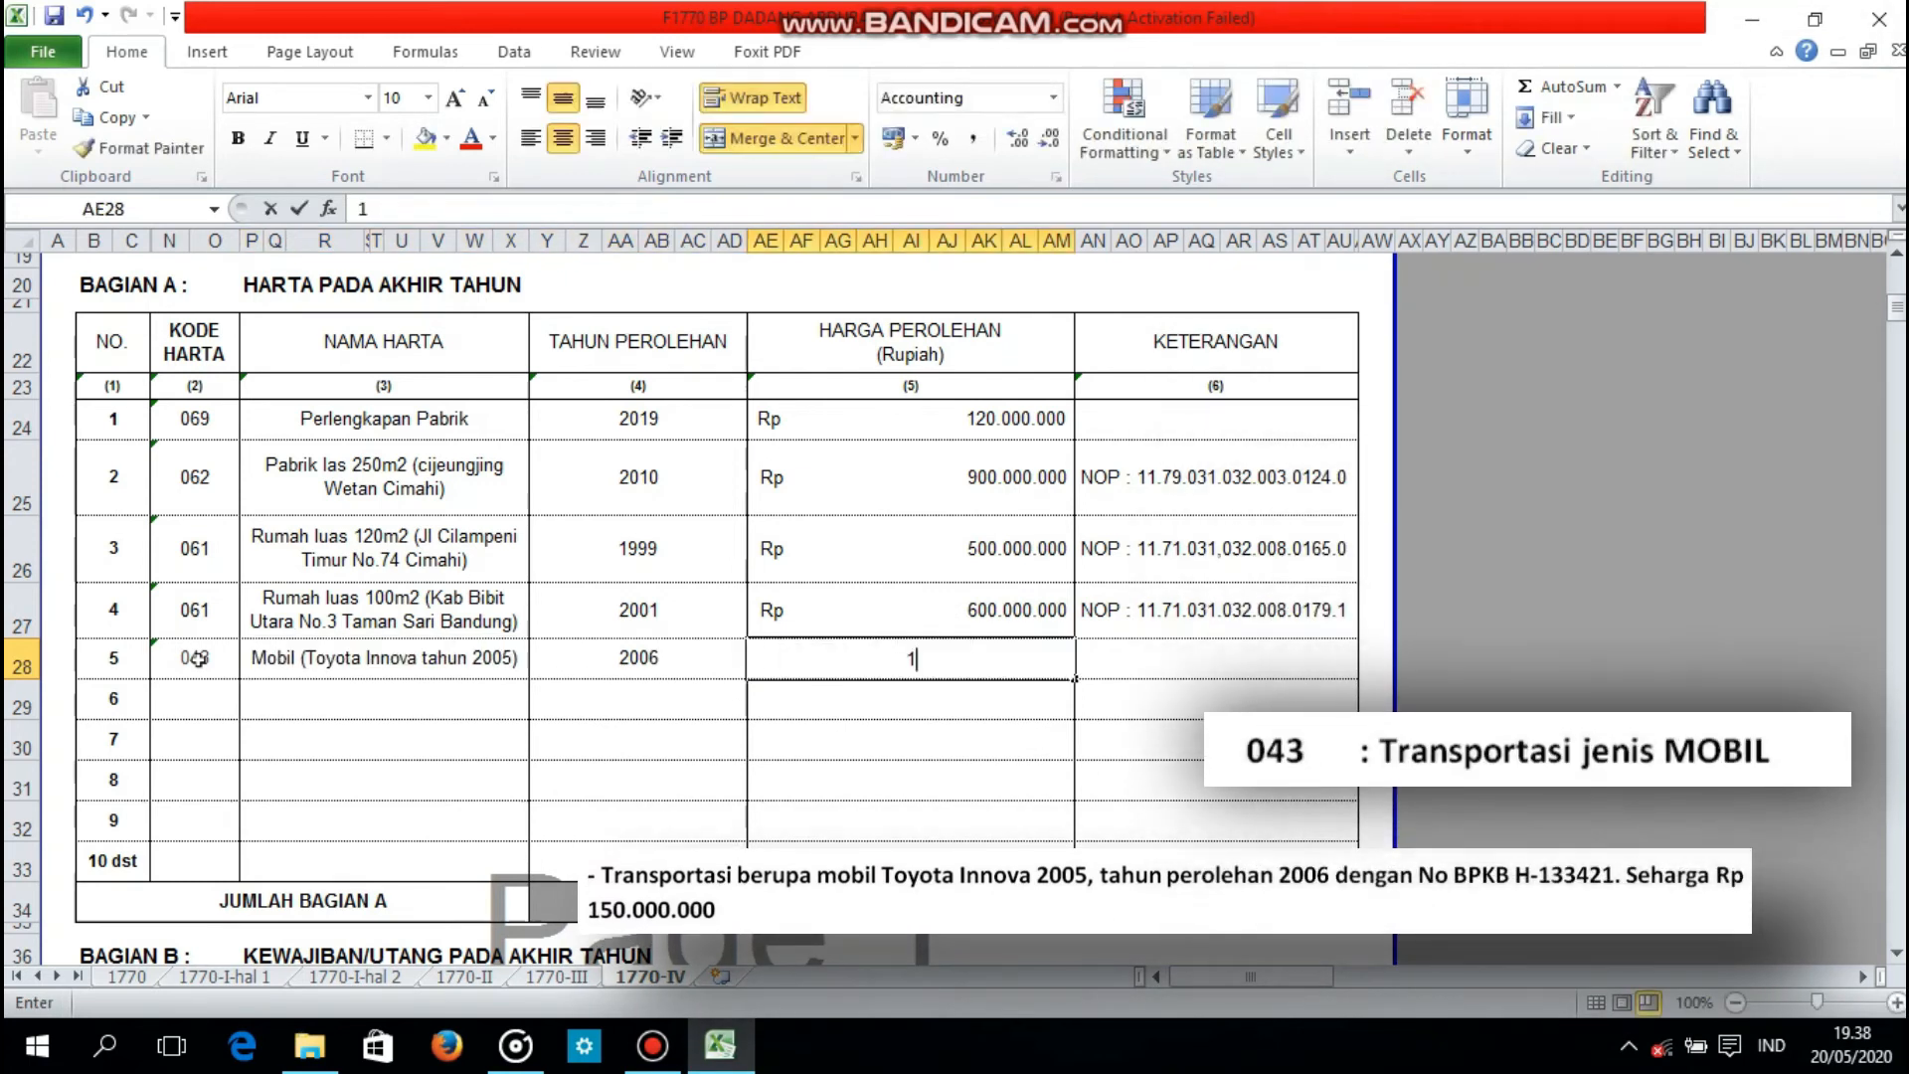
Step: Enter the car's ownership document number, prefixed with BPKB No., in the KETERANGAN column of asset 5
key(Tab)
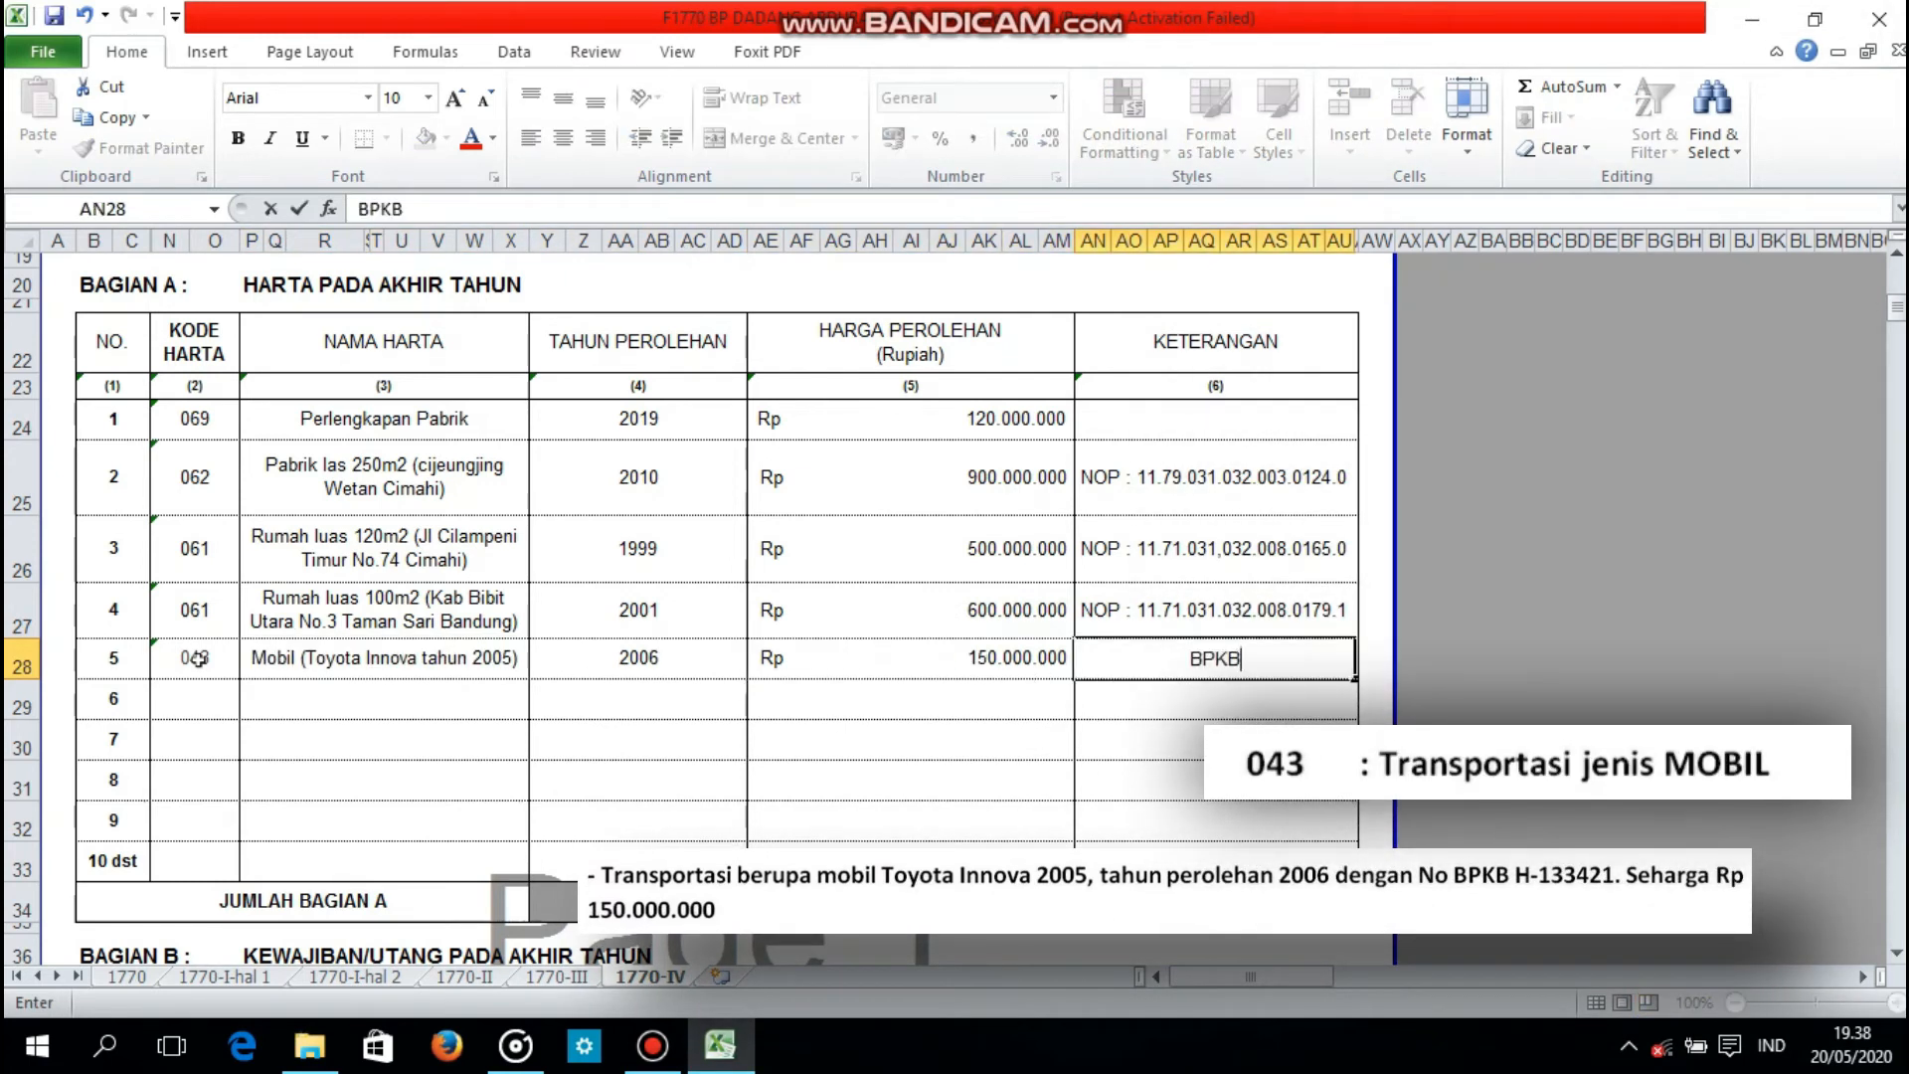
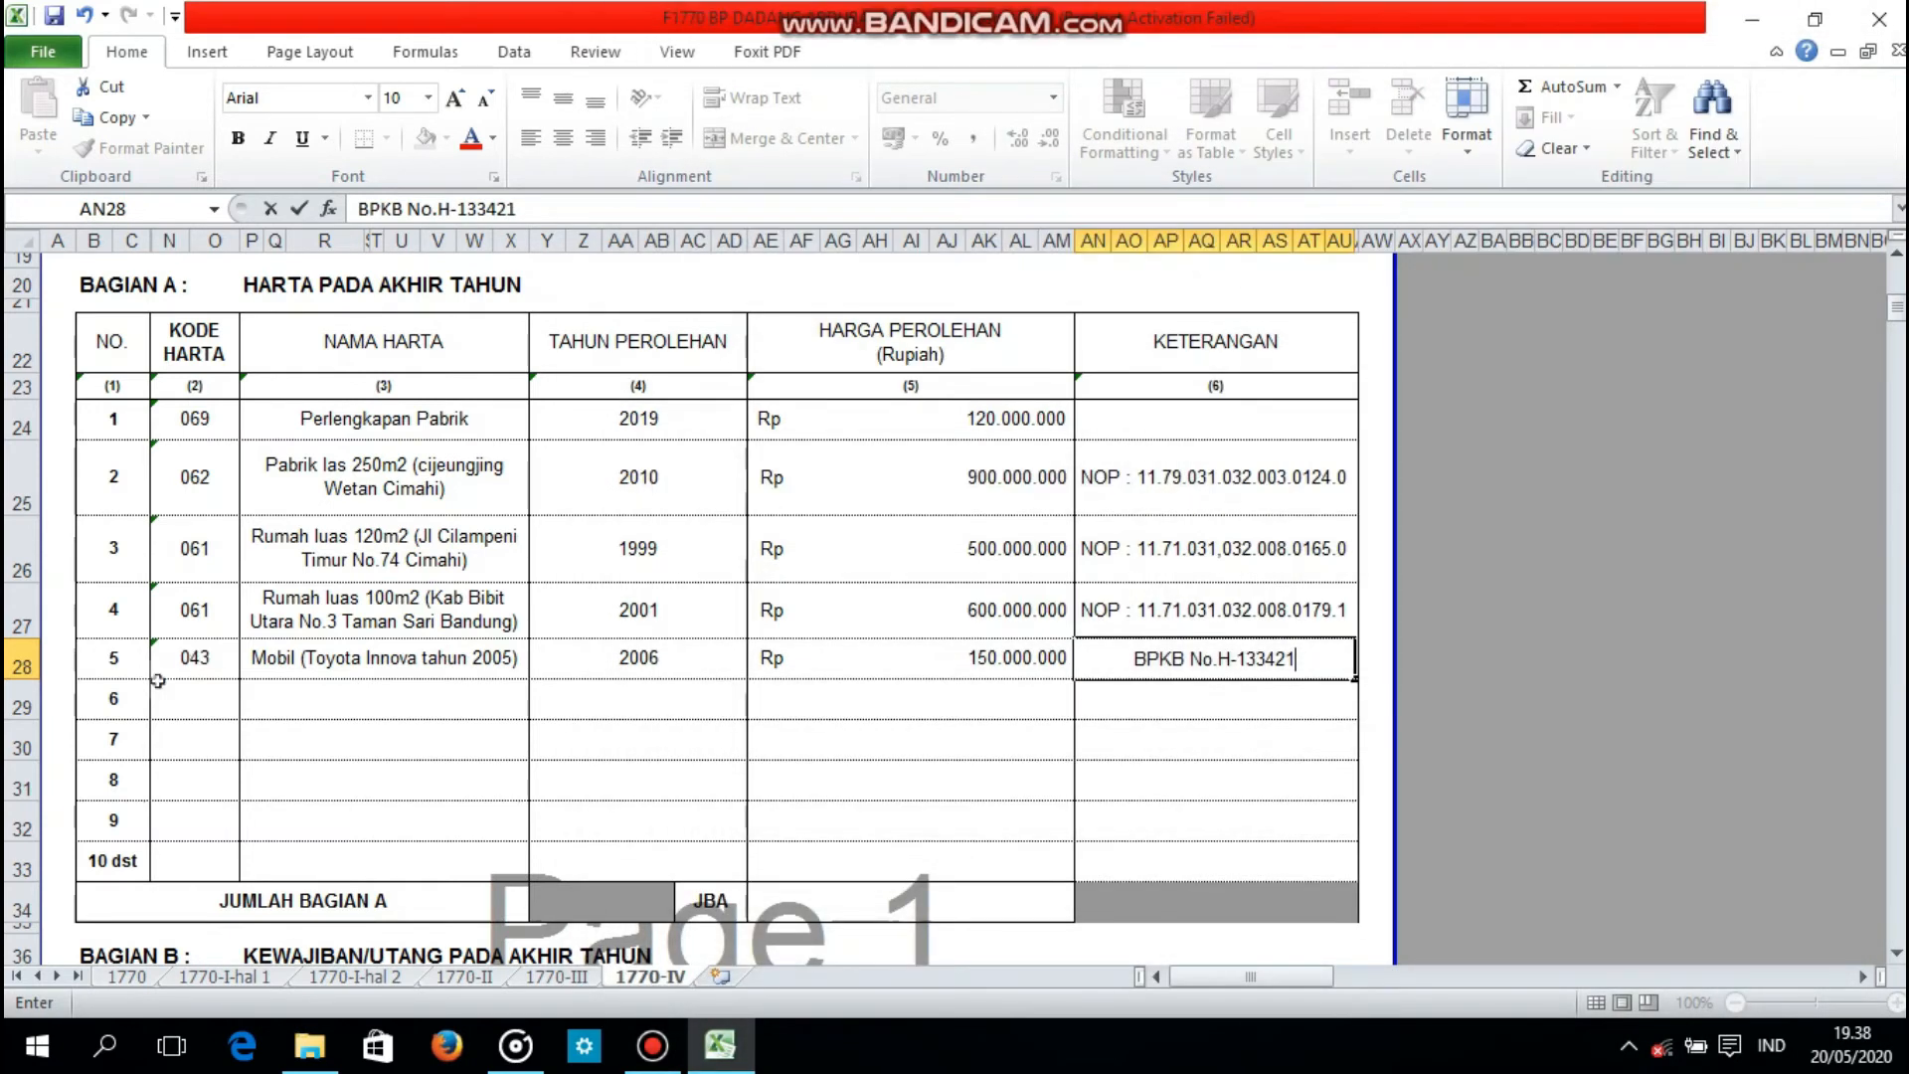
Step: Enter code 032 for asset 6 and name it Saham di PT Delimatex
click(171, 689)
text('0)
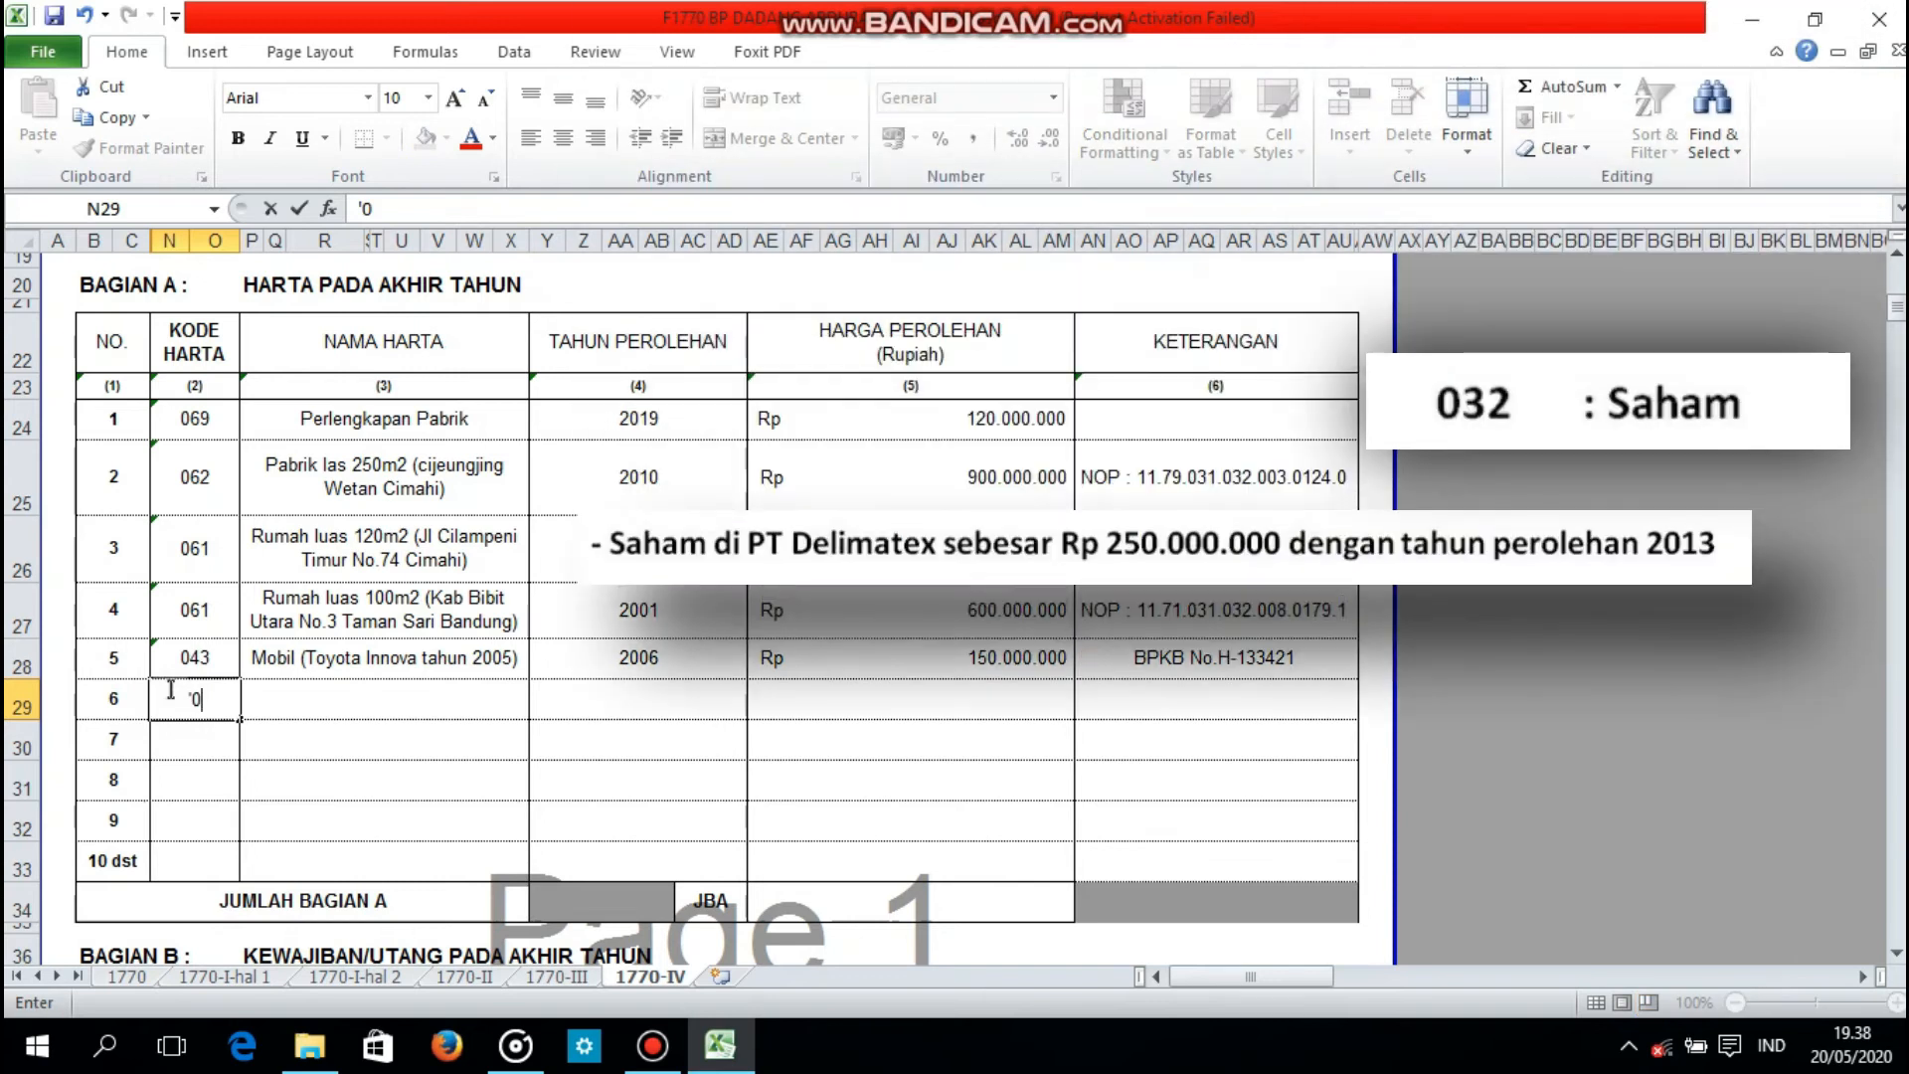
text(32)
key(Tab)
text(S)
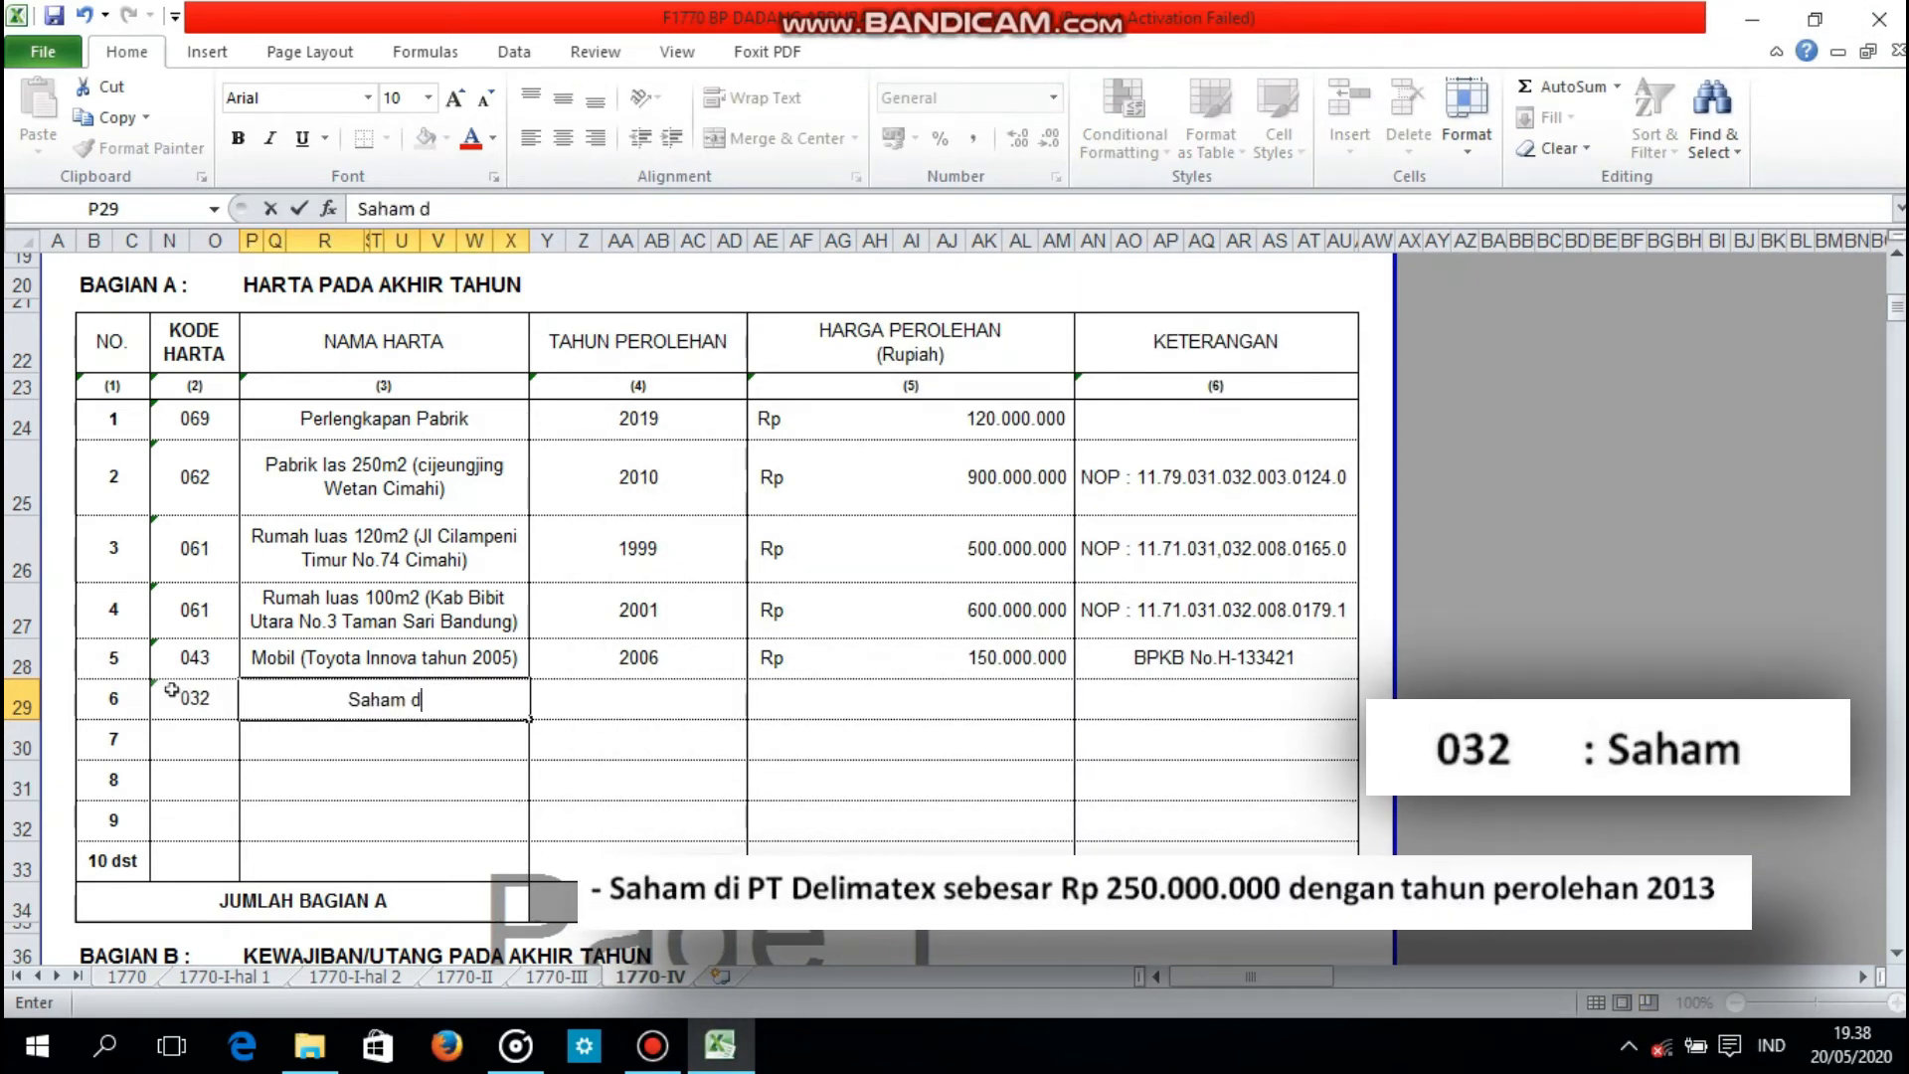
text(aham di PT Delimatex)
Step: Set the acquisition year of asset 6, the shares, to 2013 and the price to 250000000
key(Tab)
text(2013)
key(Tab)
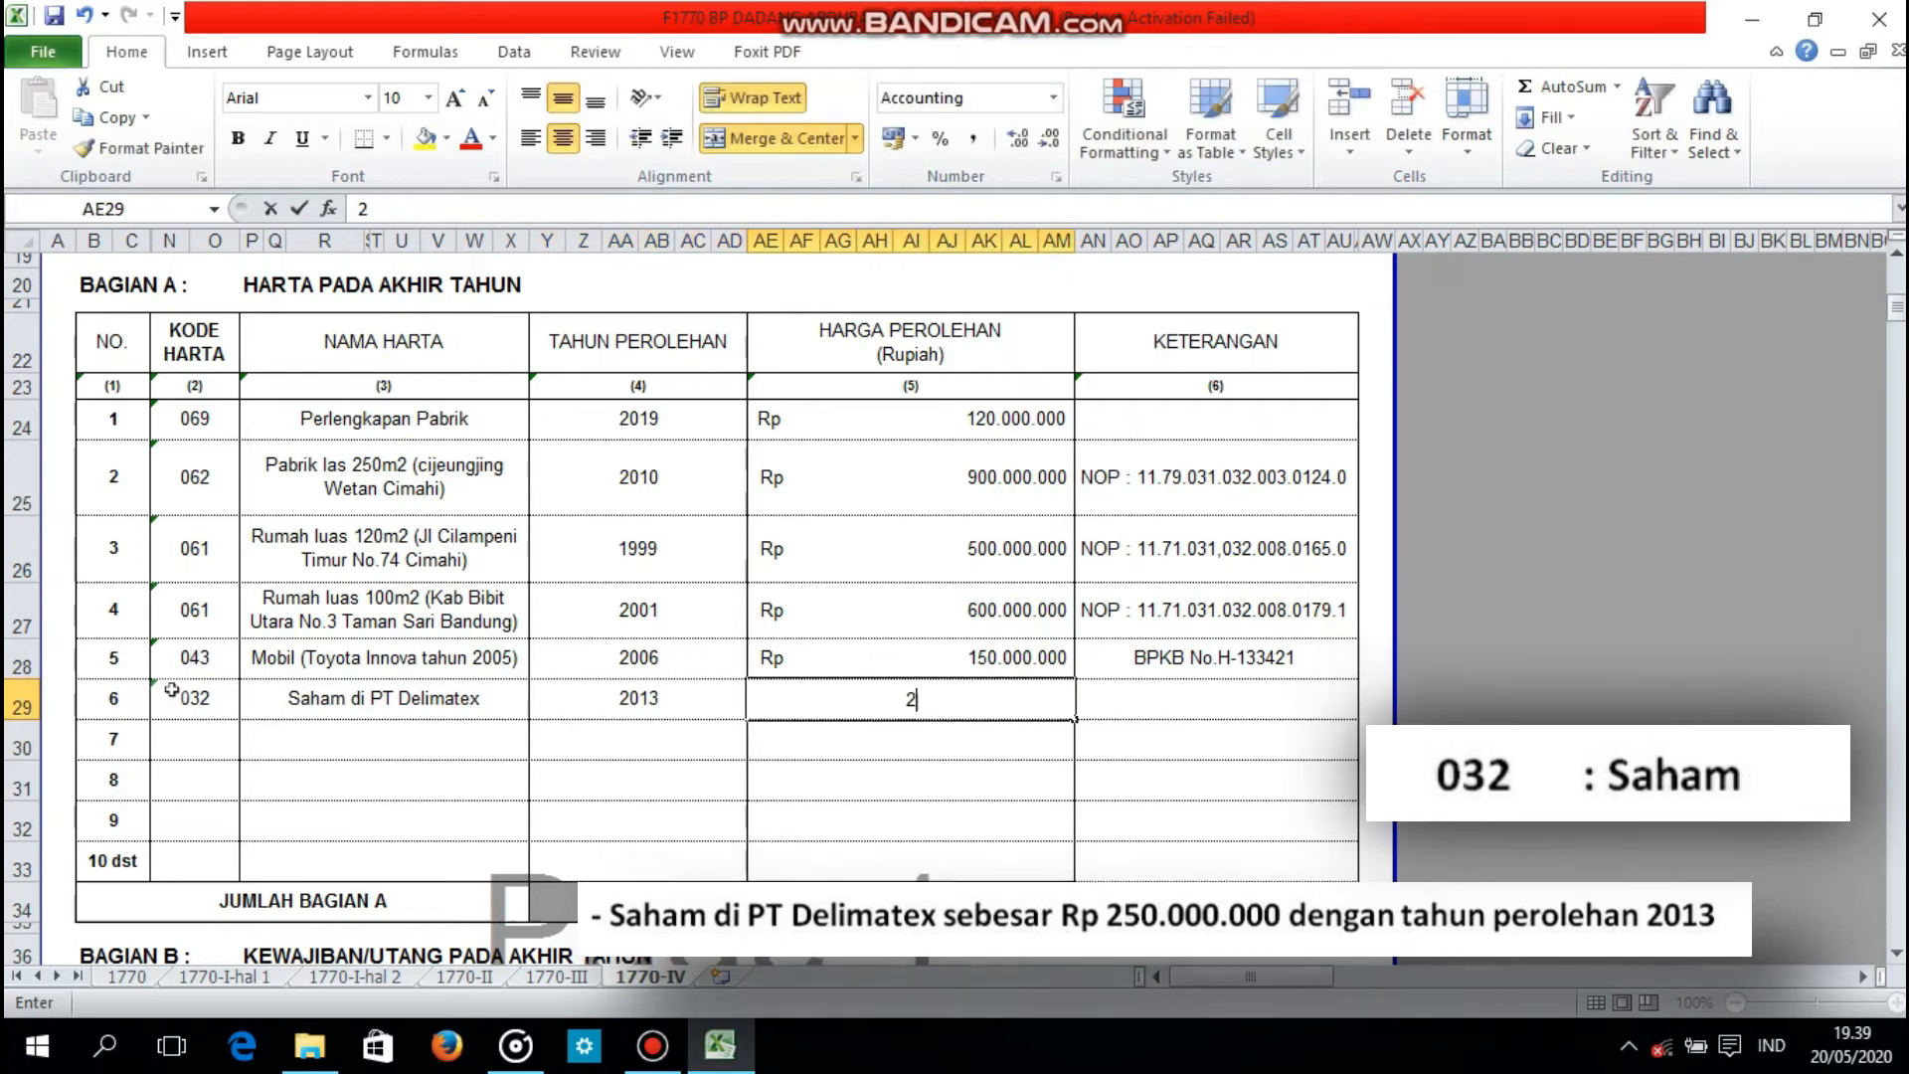
text(250.000.000)
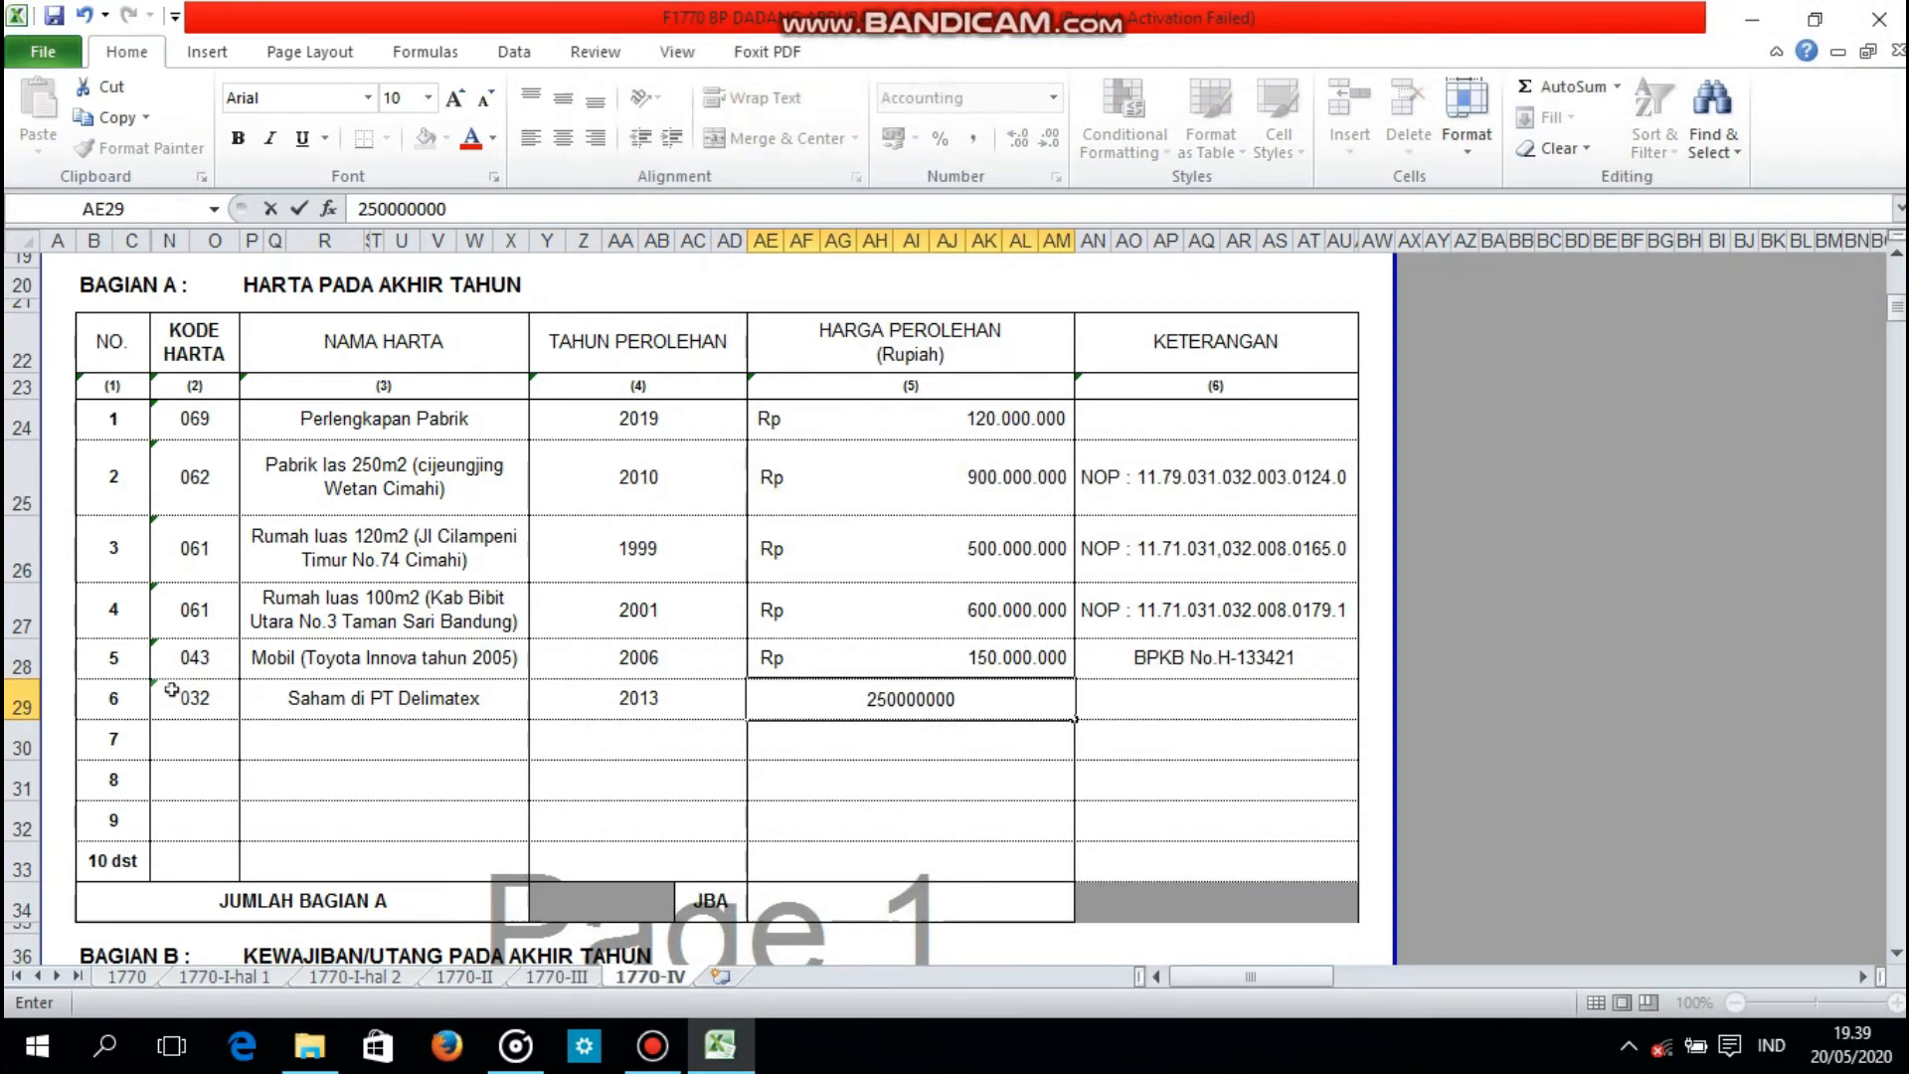
key(Tab)
Step: Enter code 014 for asset 7 and name it Deposito di Bank BRI
text('014)
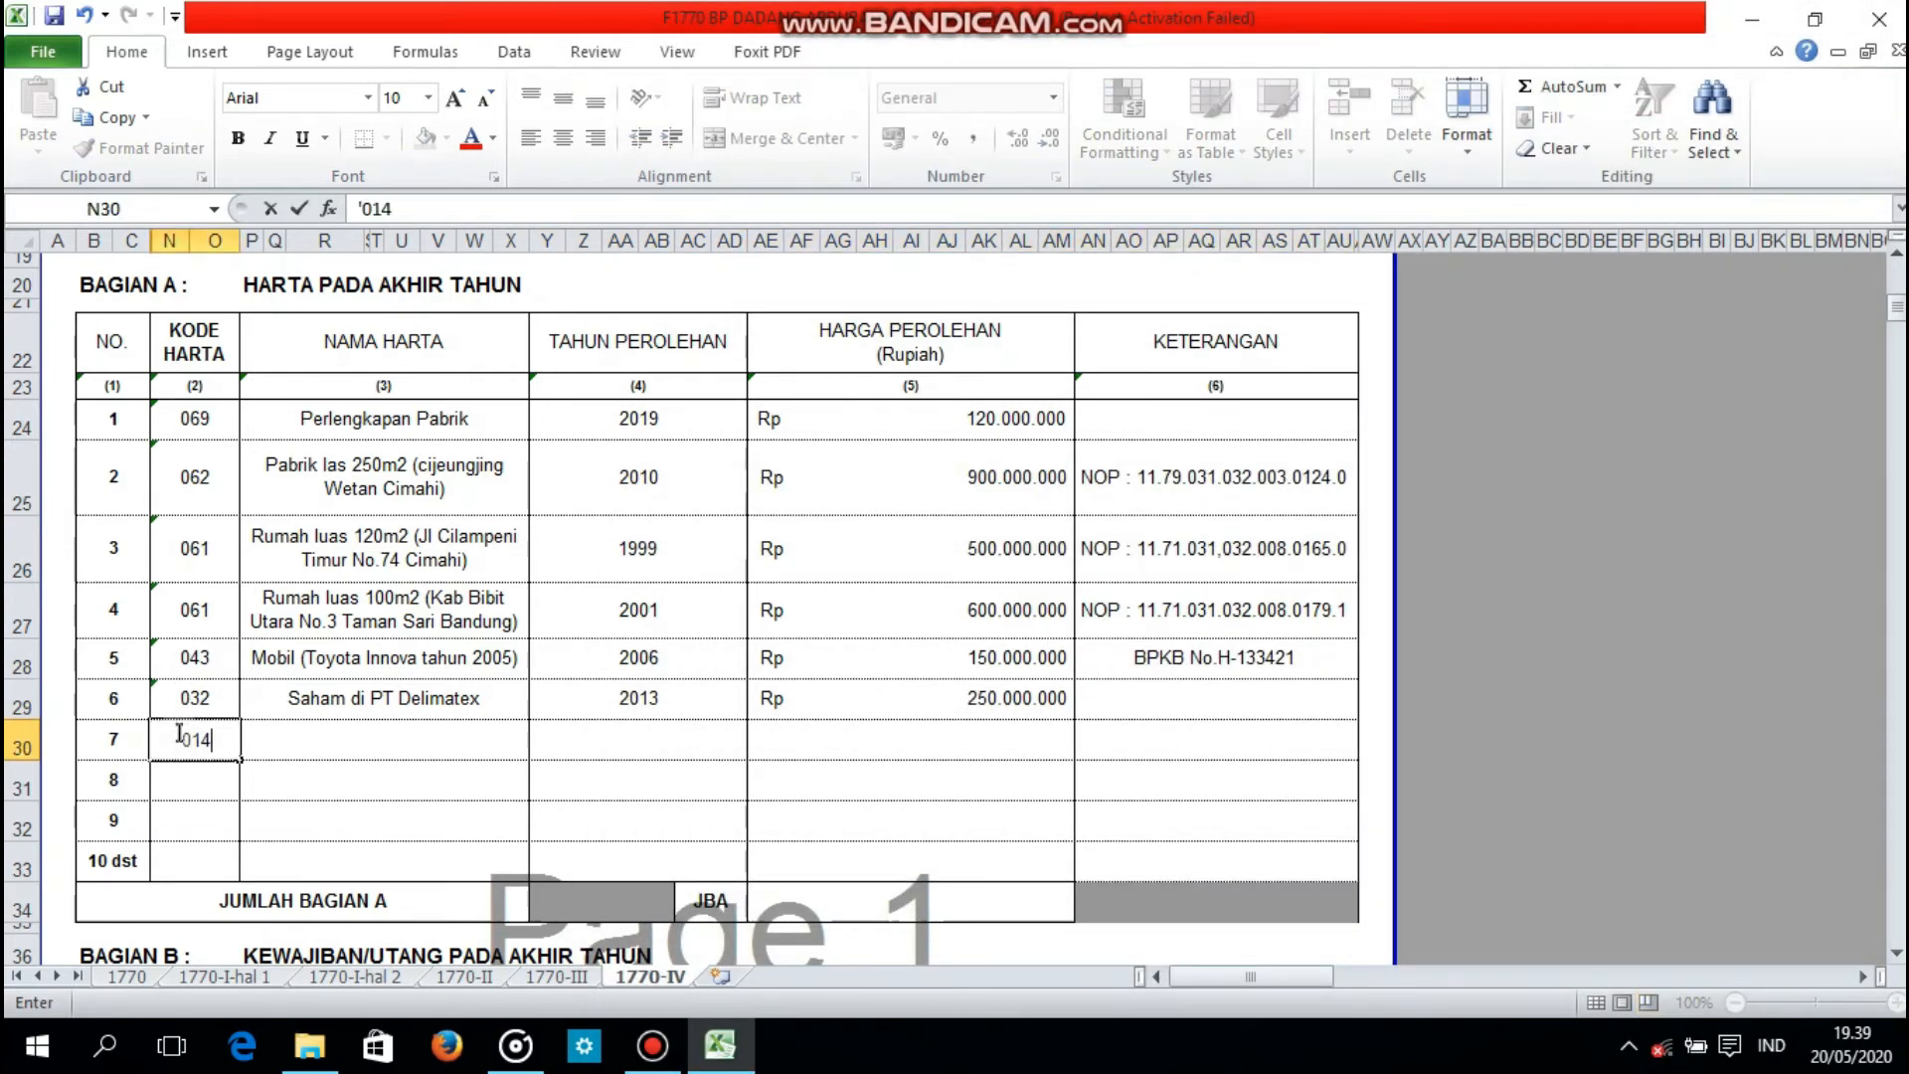
key(Tab)
text(d)
key(BackSpace)
text(Deposito di Bank)
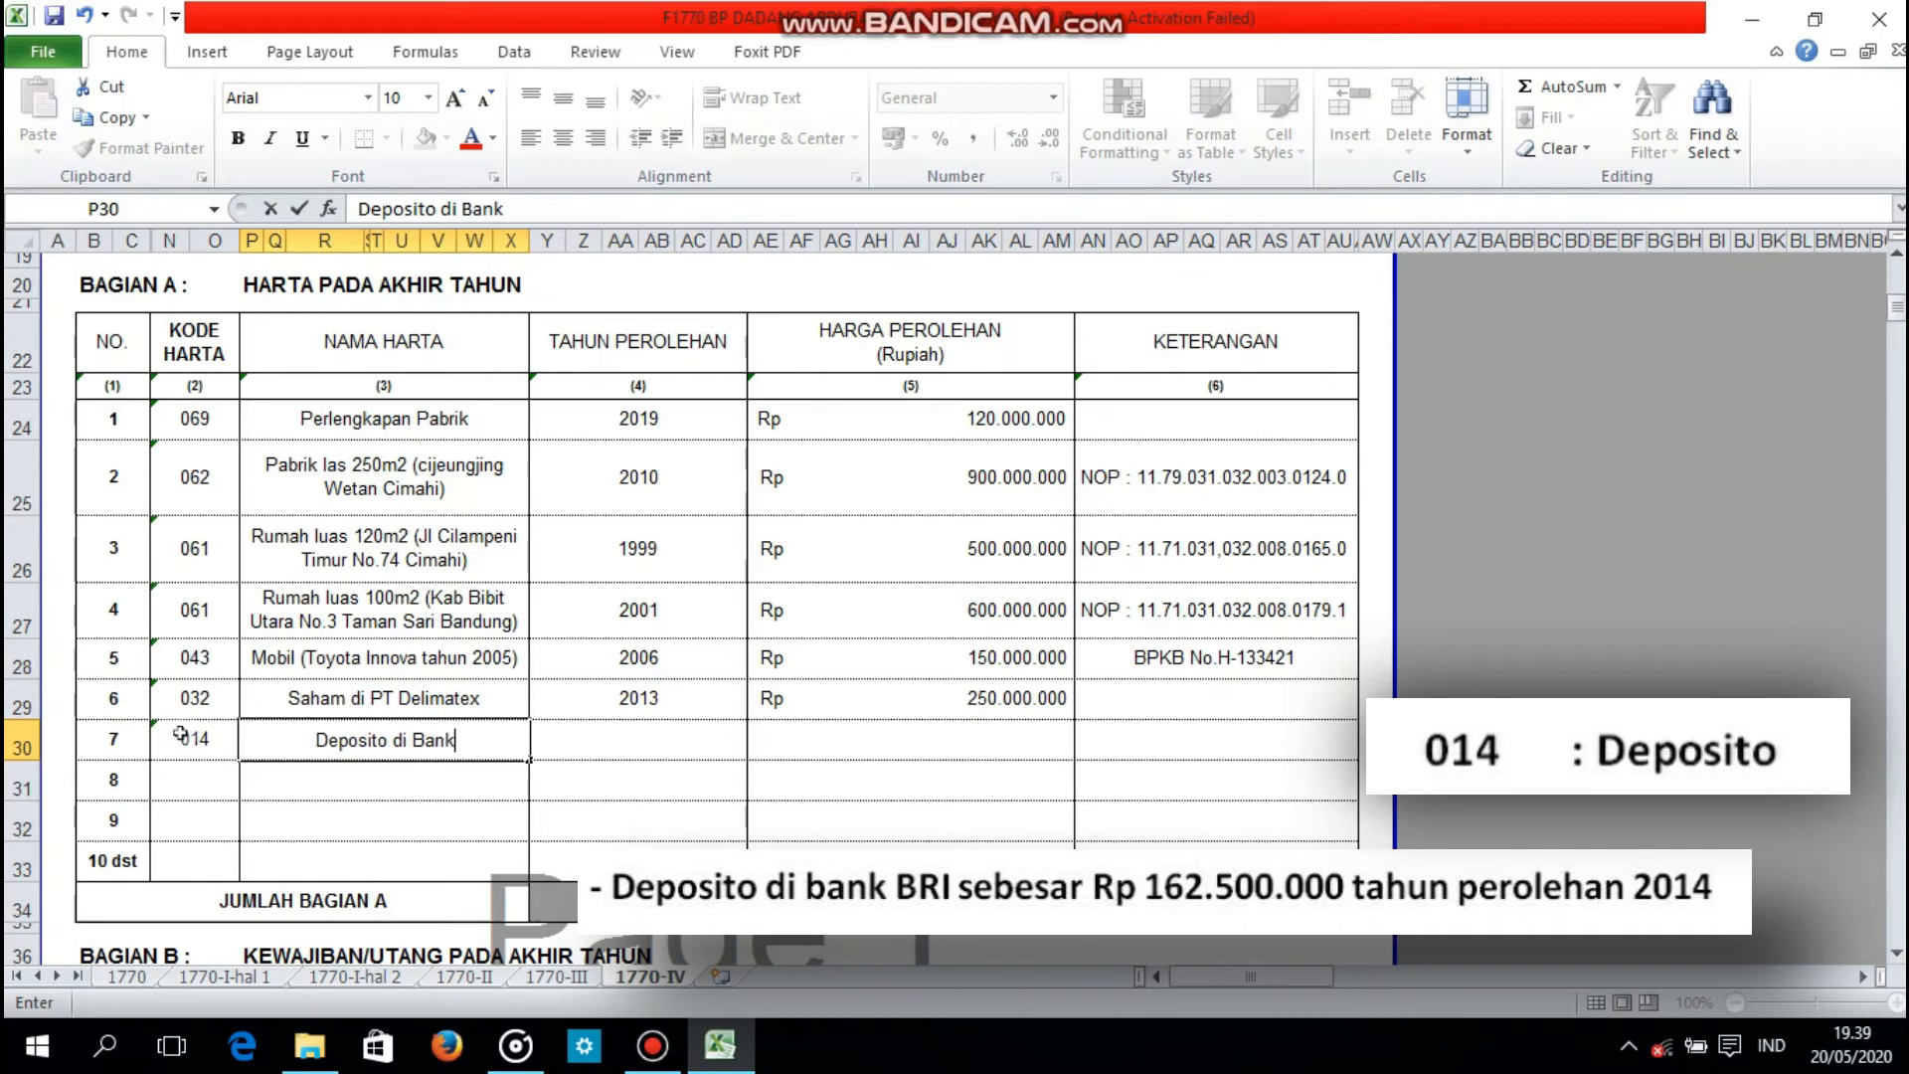
text( BRI)
Step: Set the acquisition year of asset 7, the bank deposit, to 2014 and its price to 162500000
key(Tab)
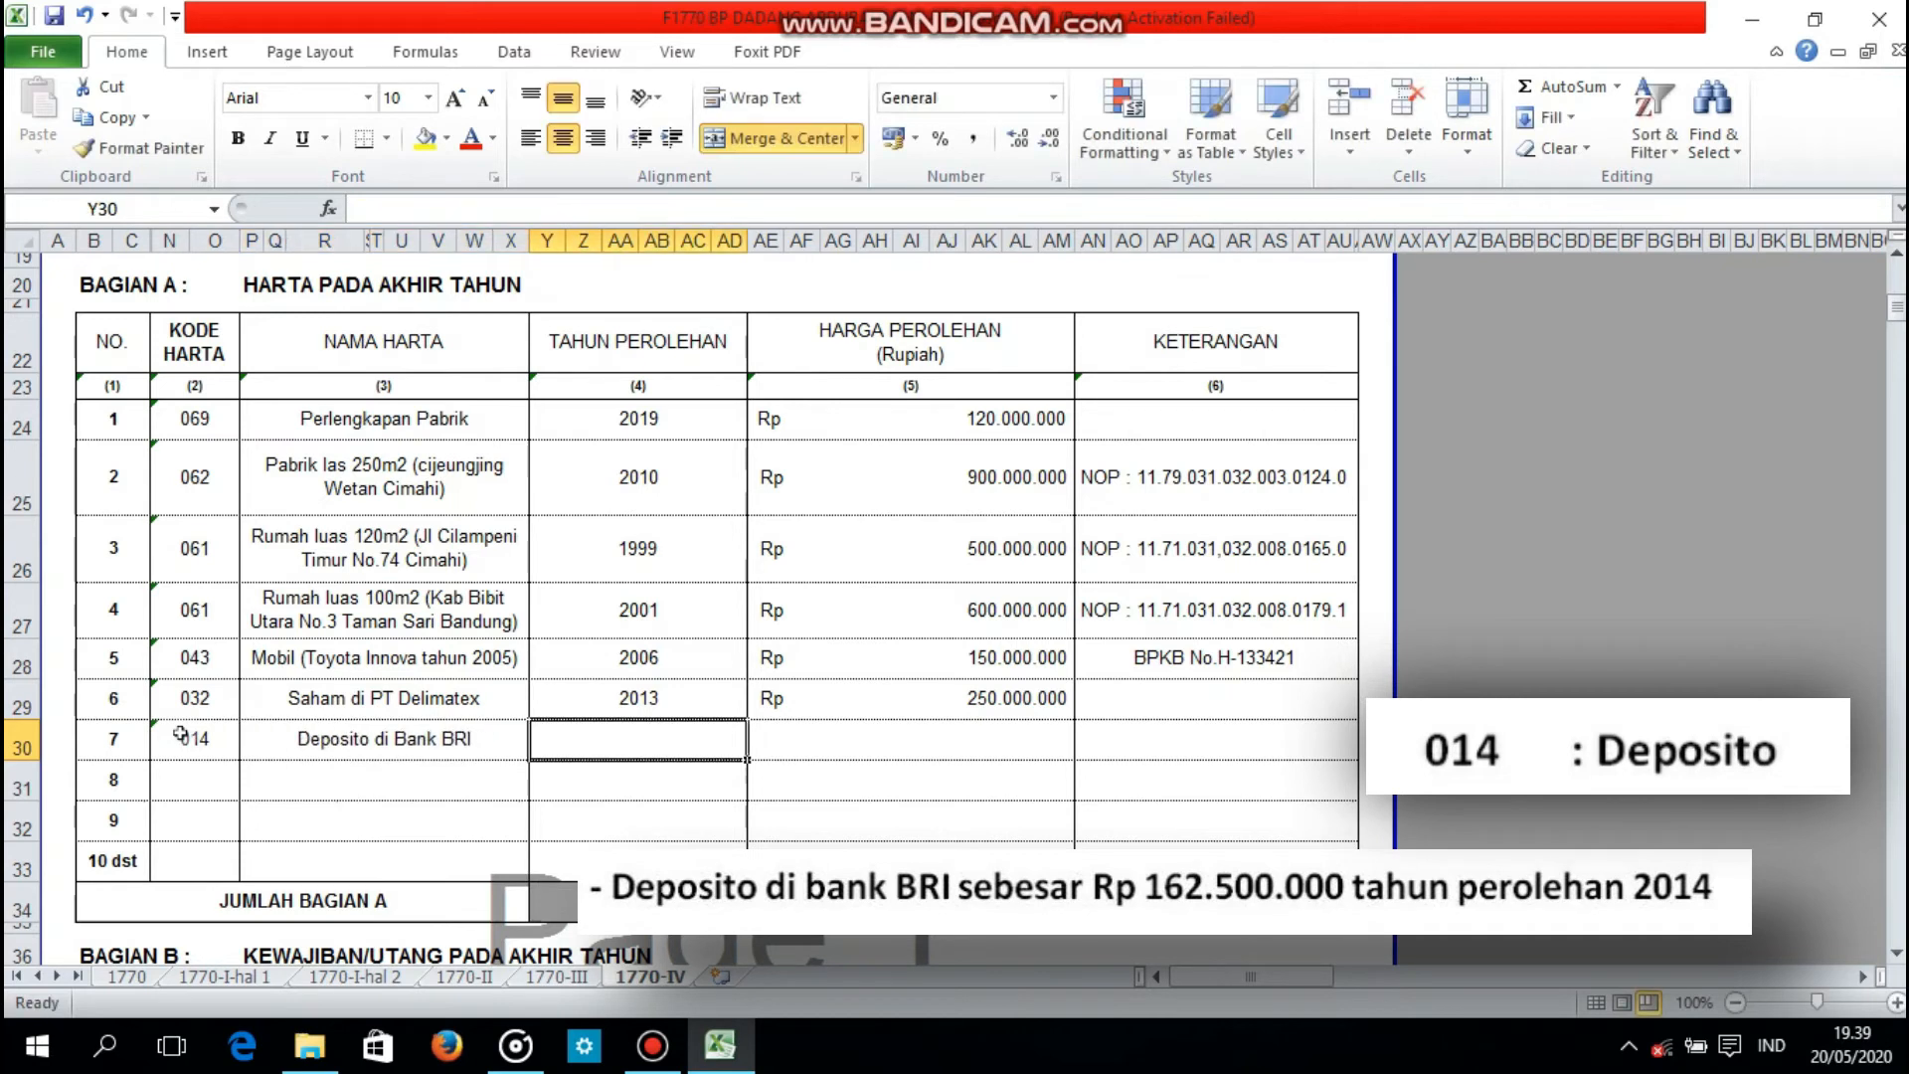
text(2014)
key(Tab)
text(1625)
key(BackSpace)
text(2)
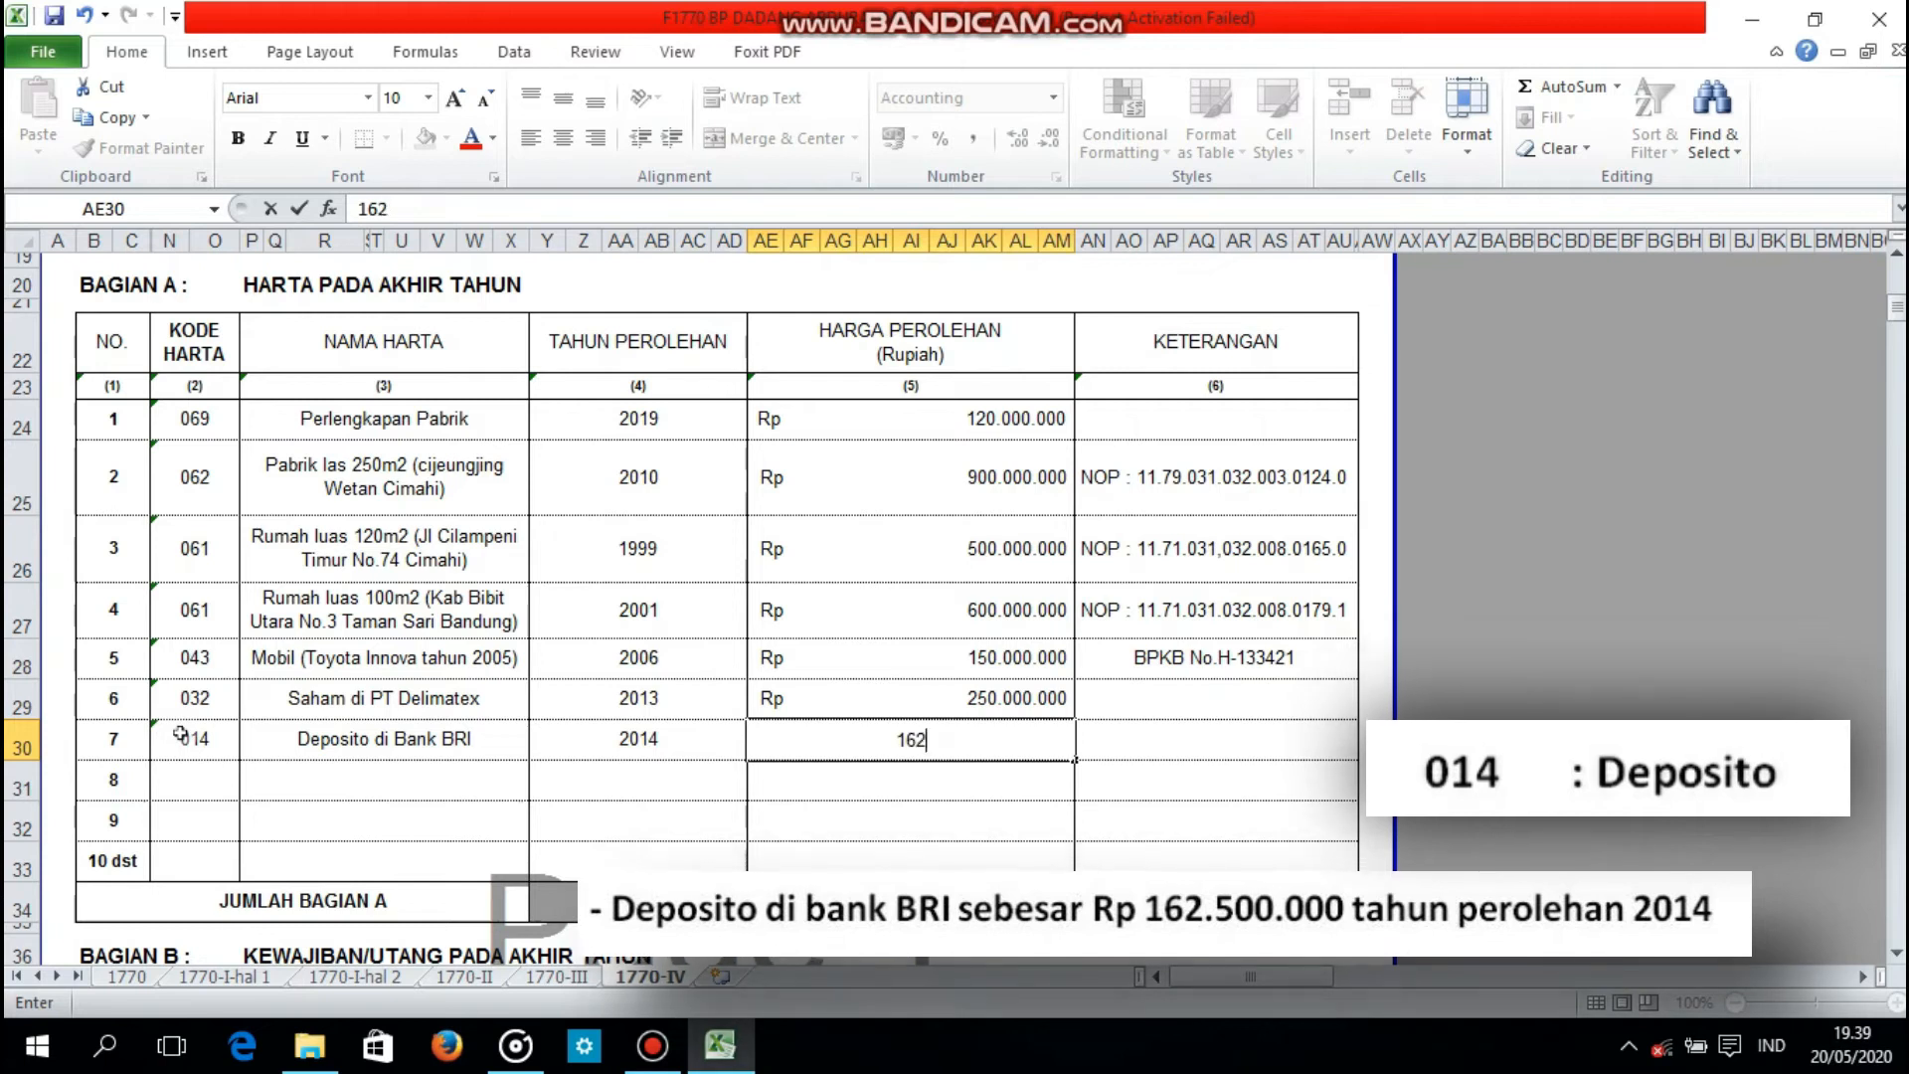
text(.500.000)
key(Tab)
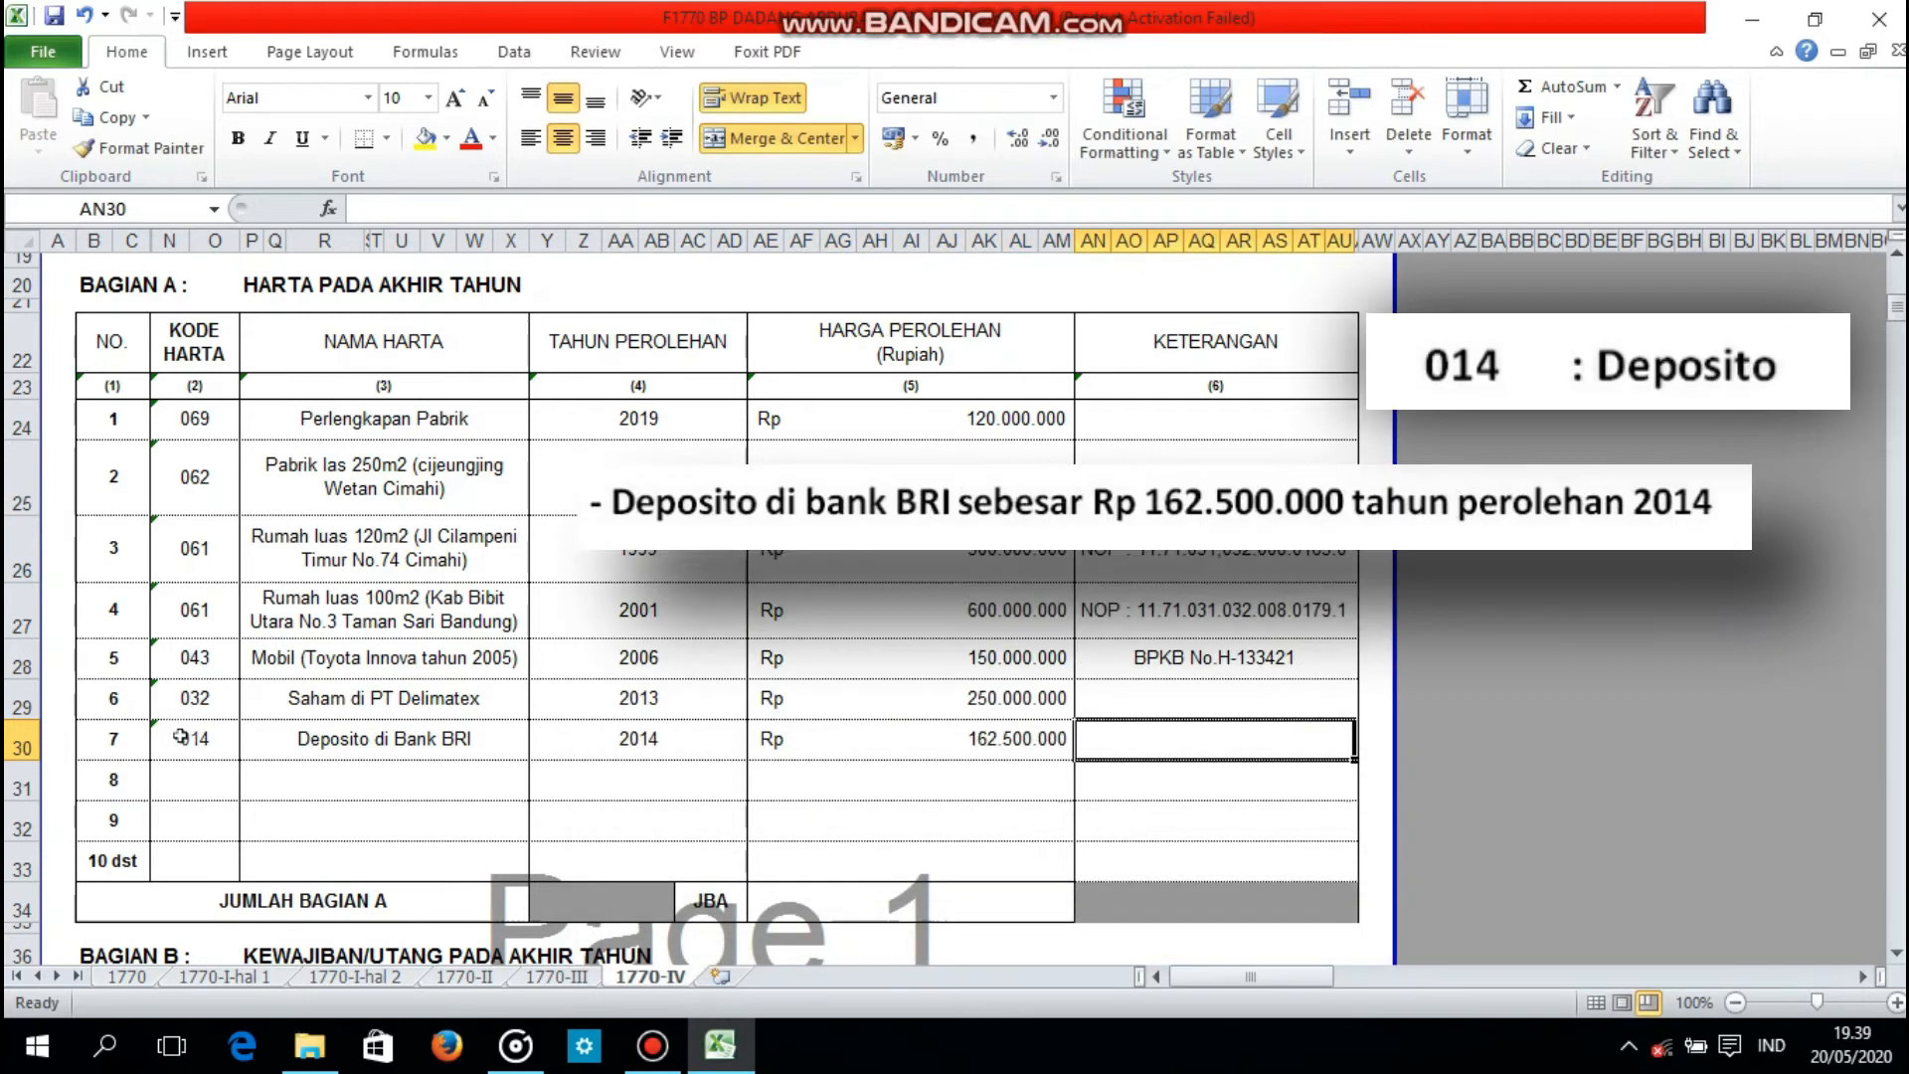
Step: Total the assets' acquisition prices with a SUM formula in the JUMLAH BAGIAN A row
text(=sum()
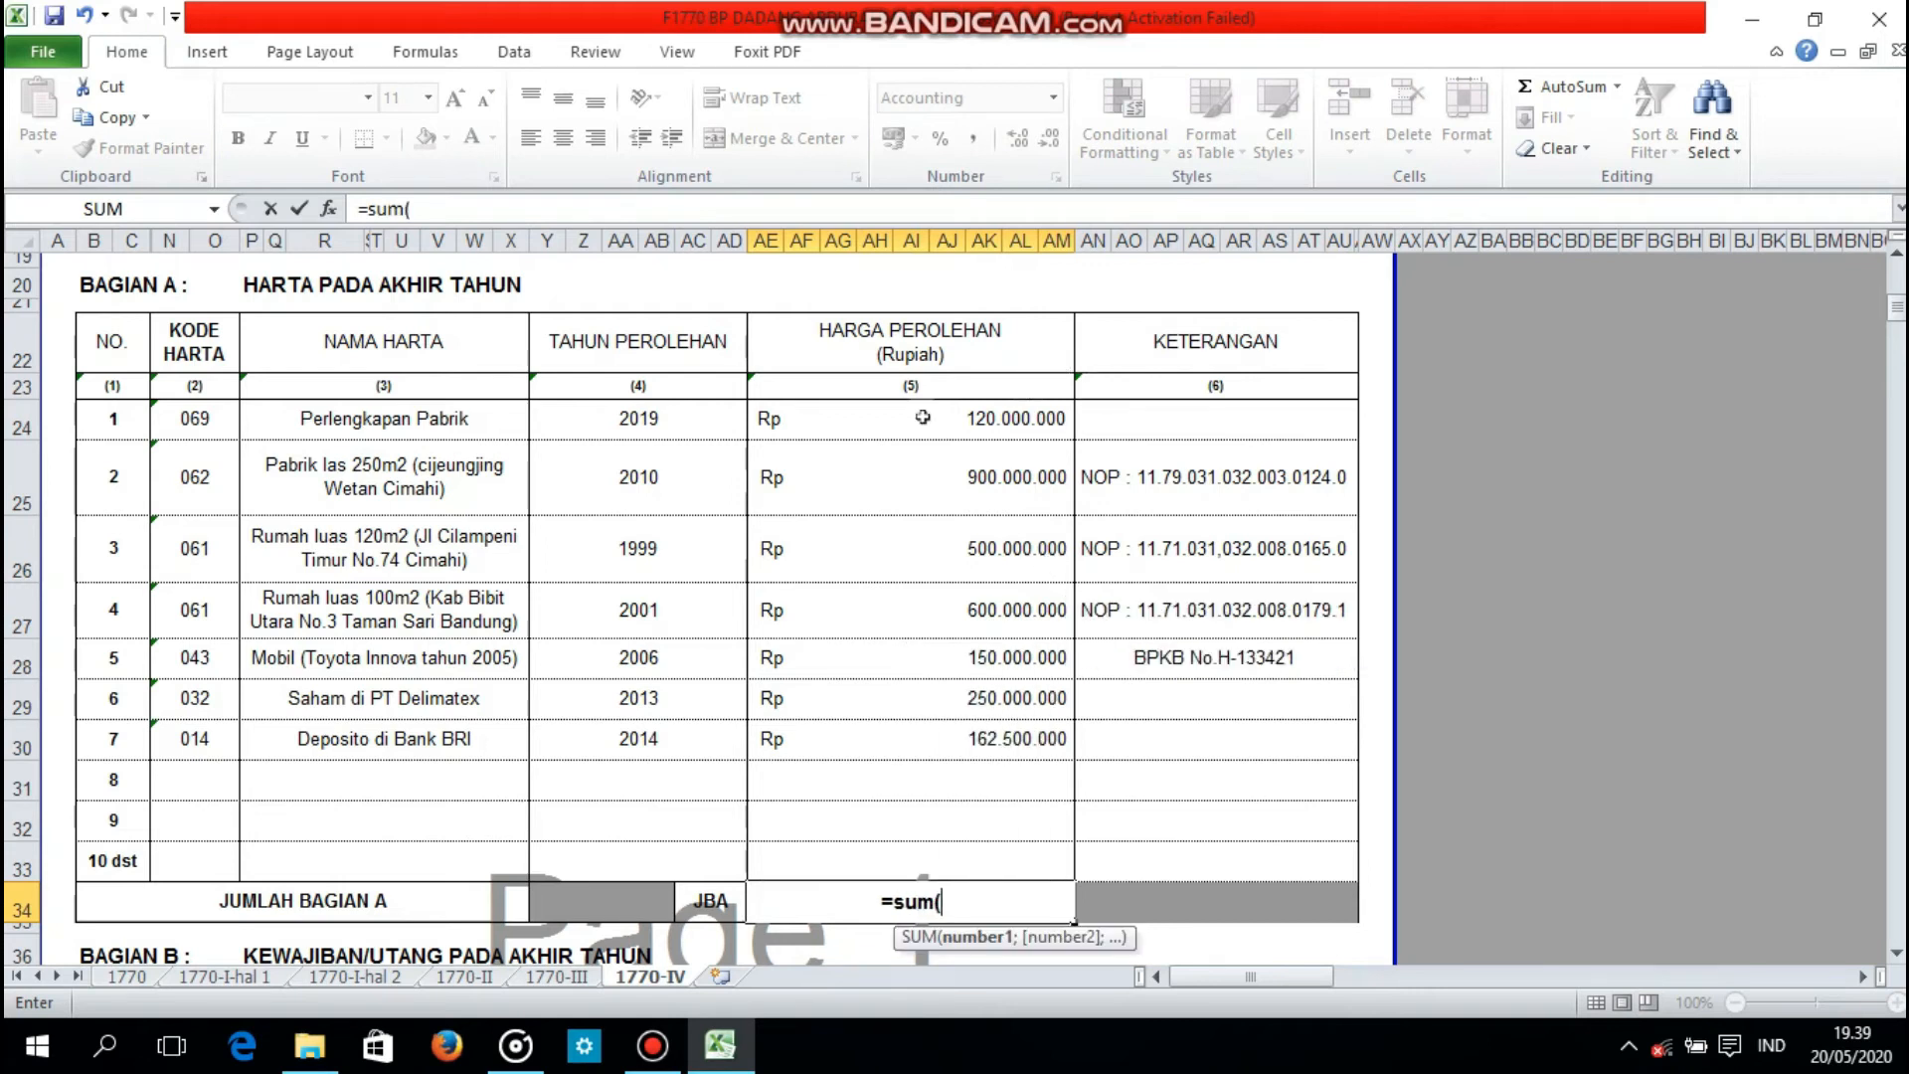
key(Return)
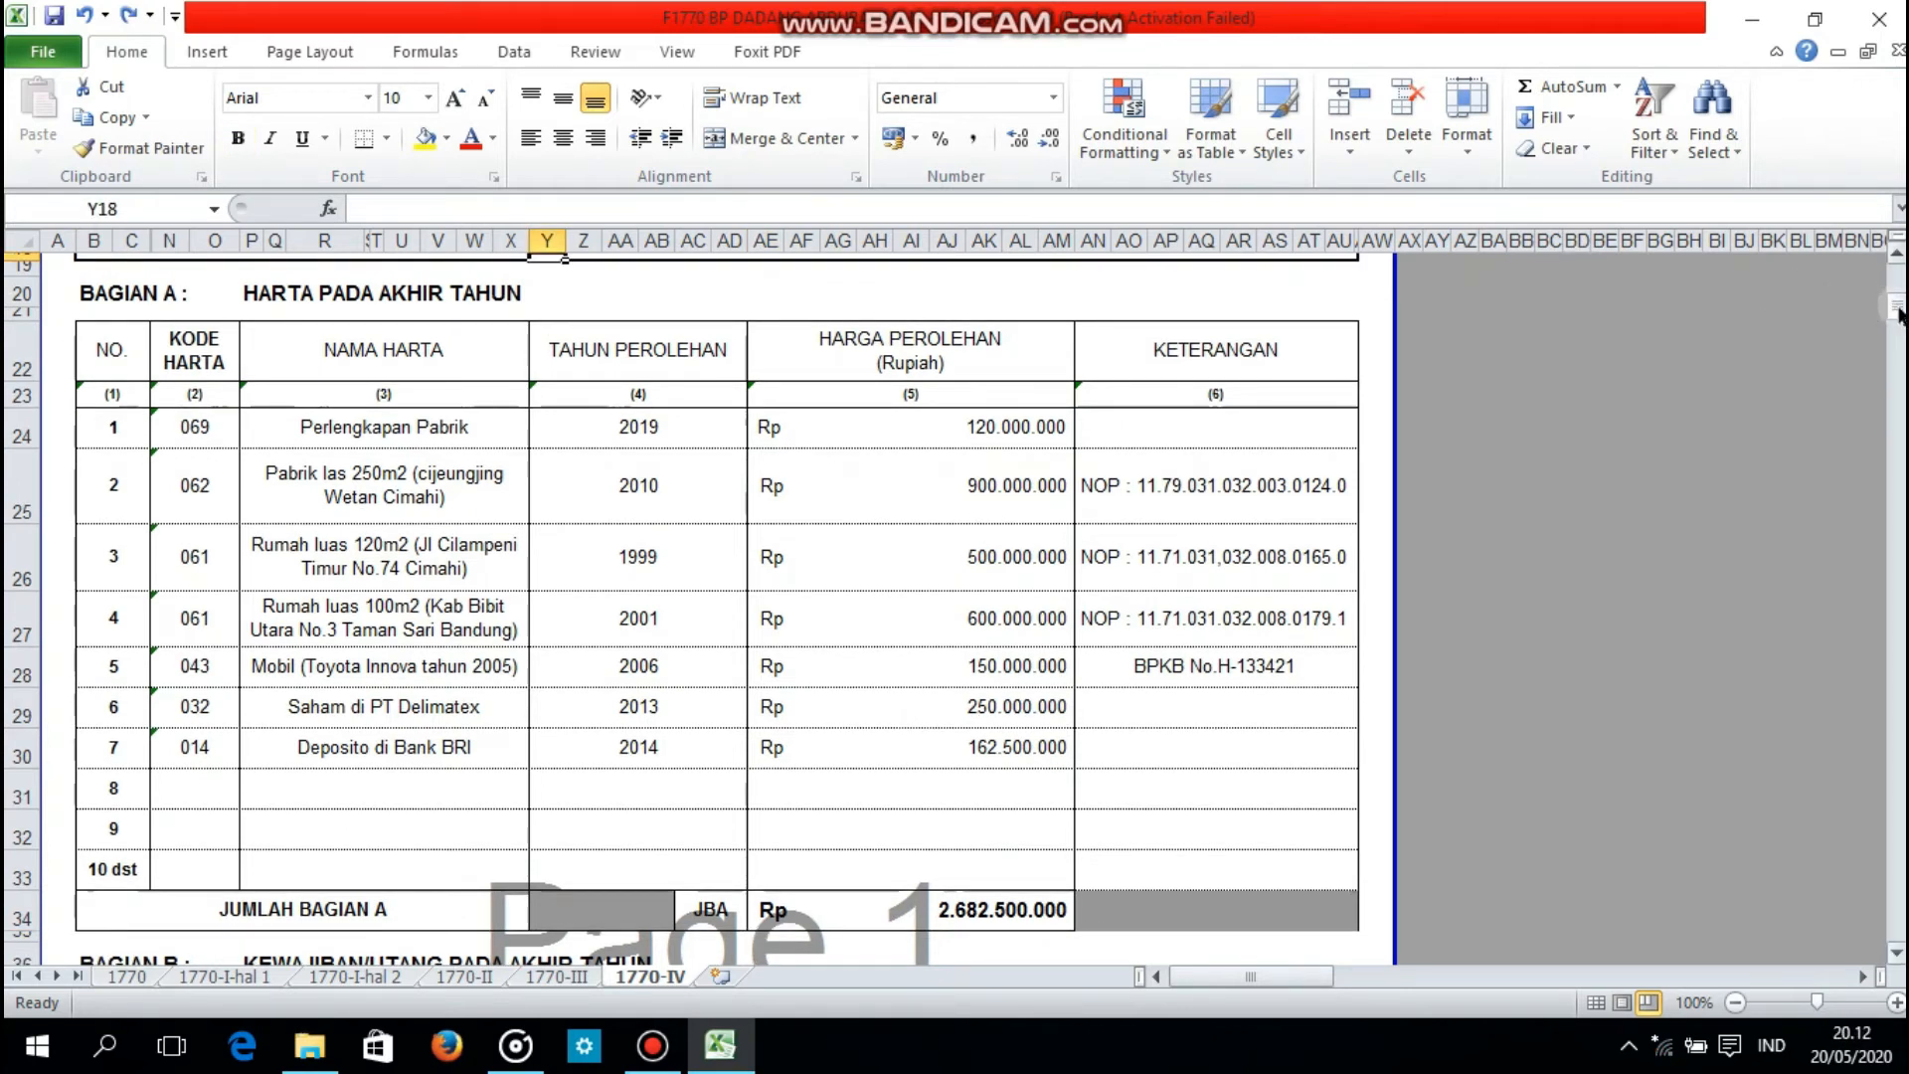
Step: Enter code 101 for debt 1 in Bagian B and name the lender BRI UNIT SUCI
drag(1898, 317, 1898, 340)
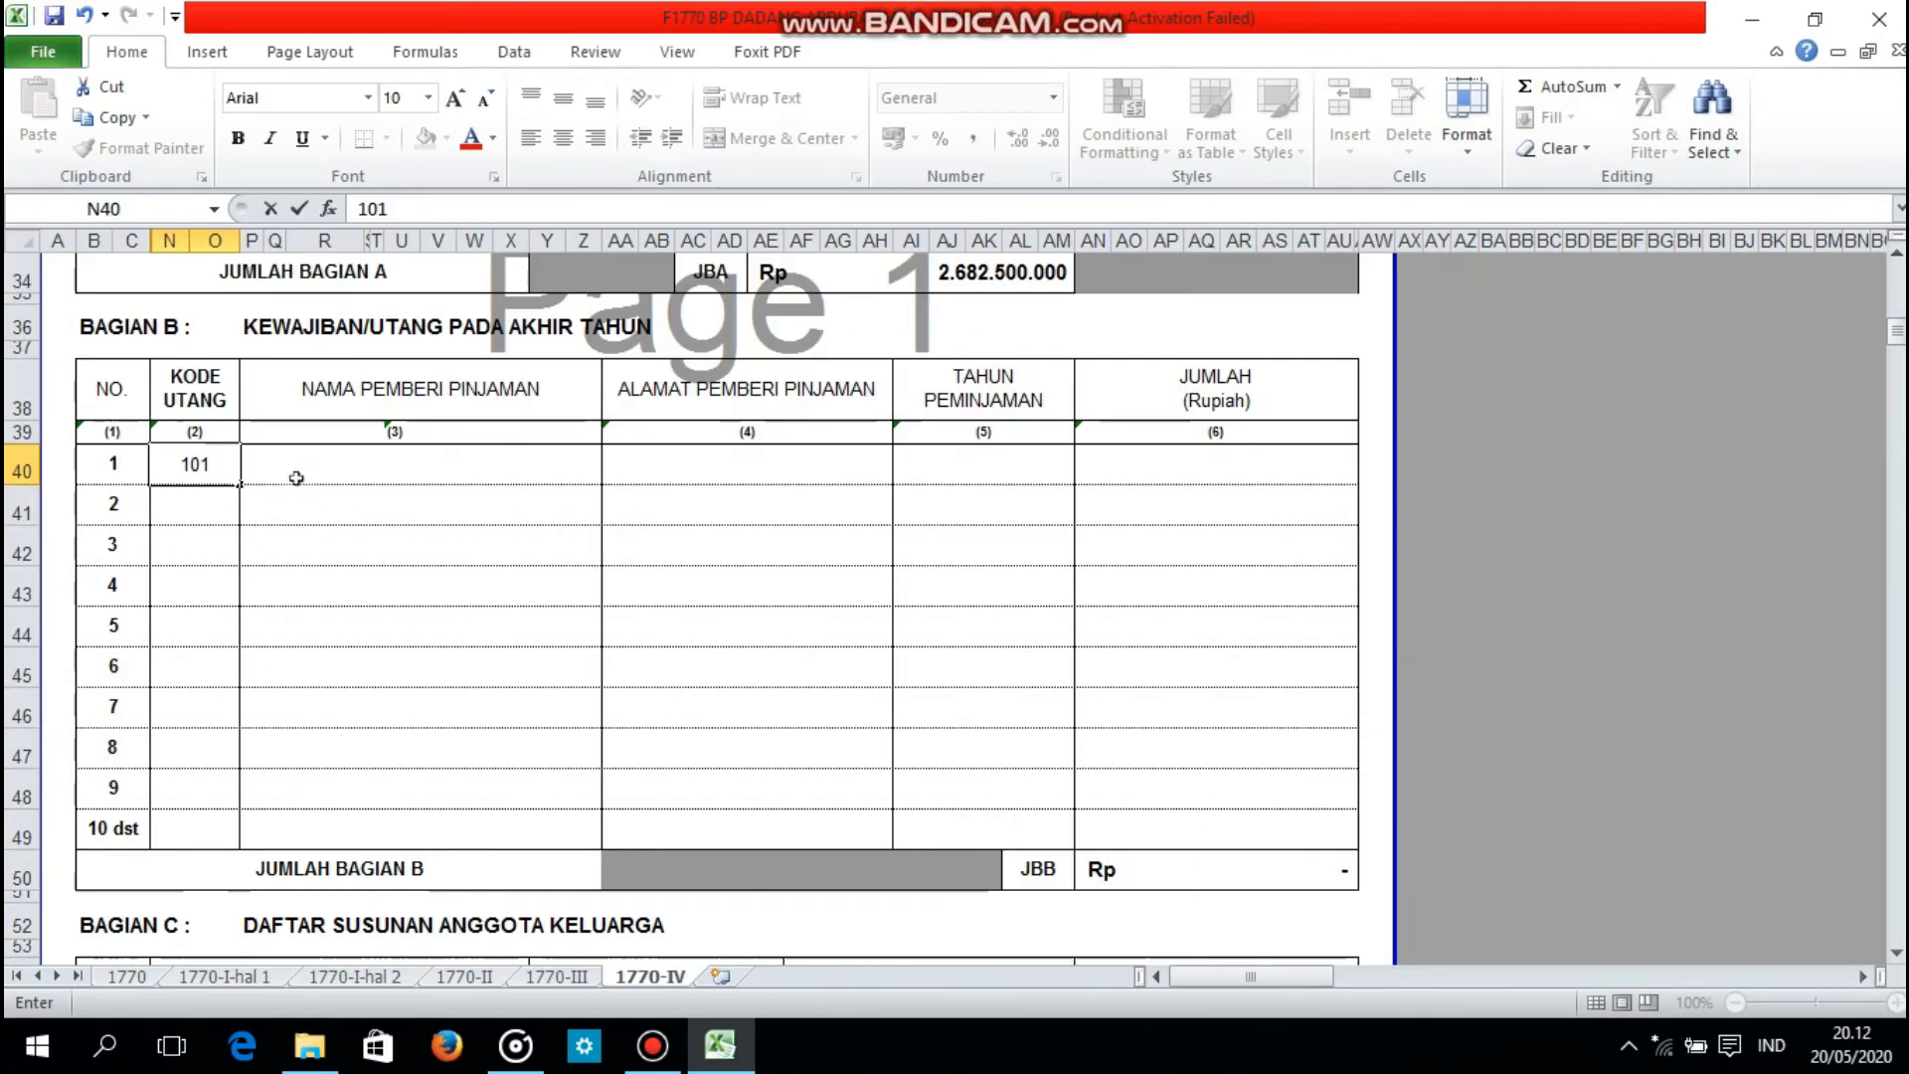
click(296, 463)
text(BRI)
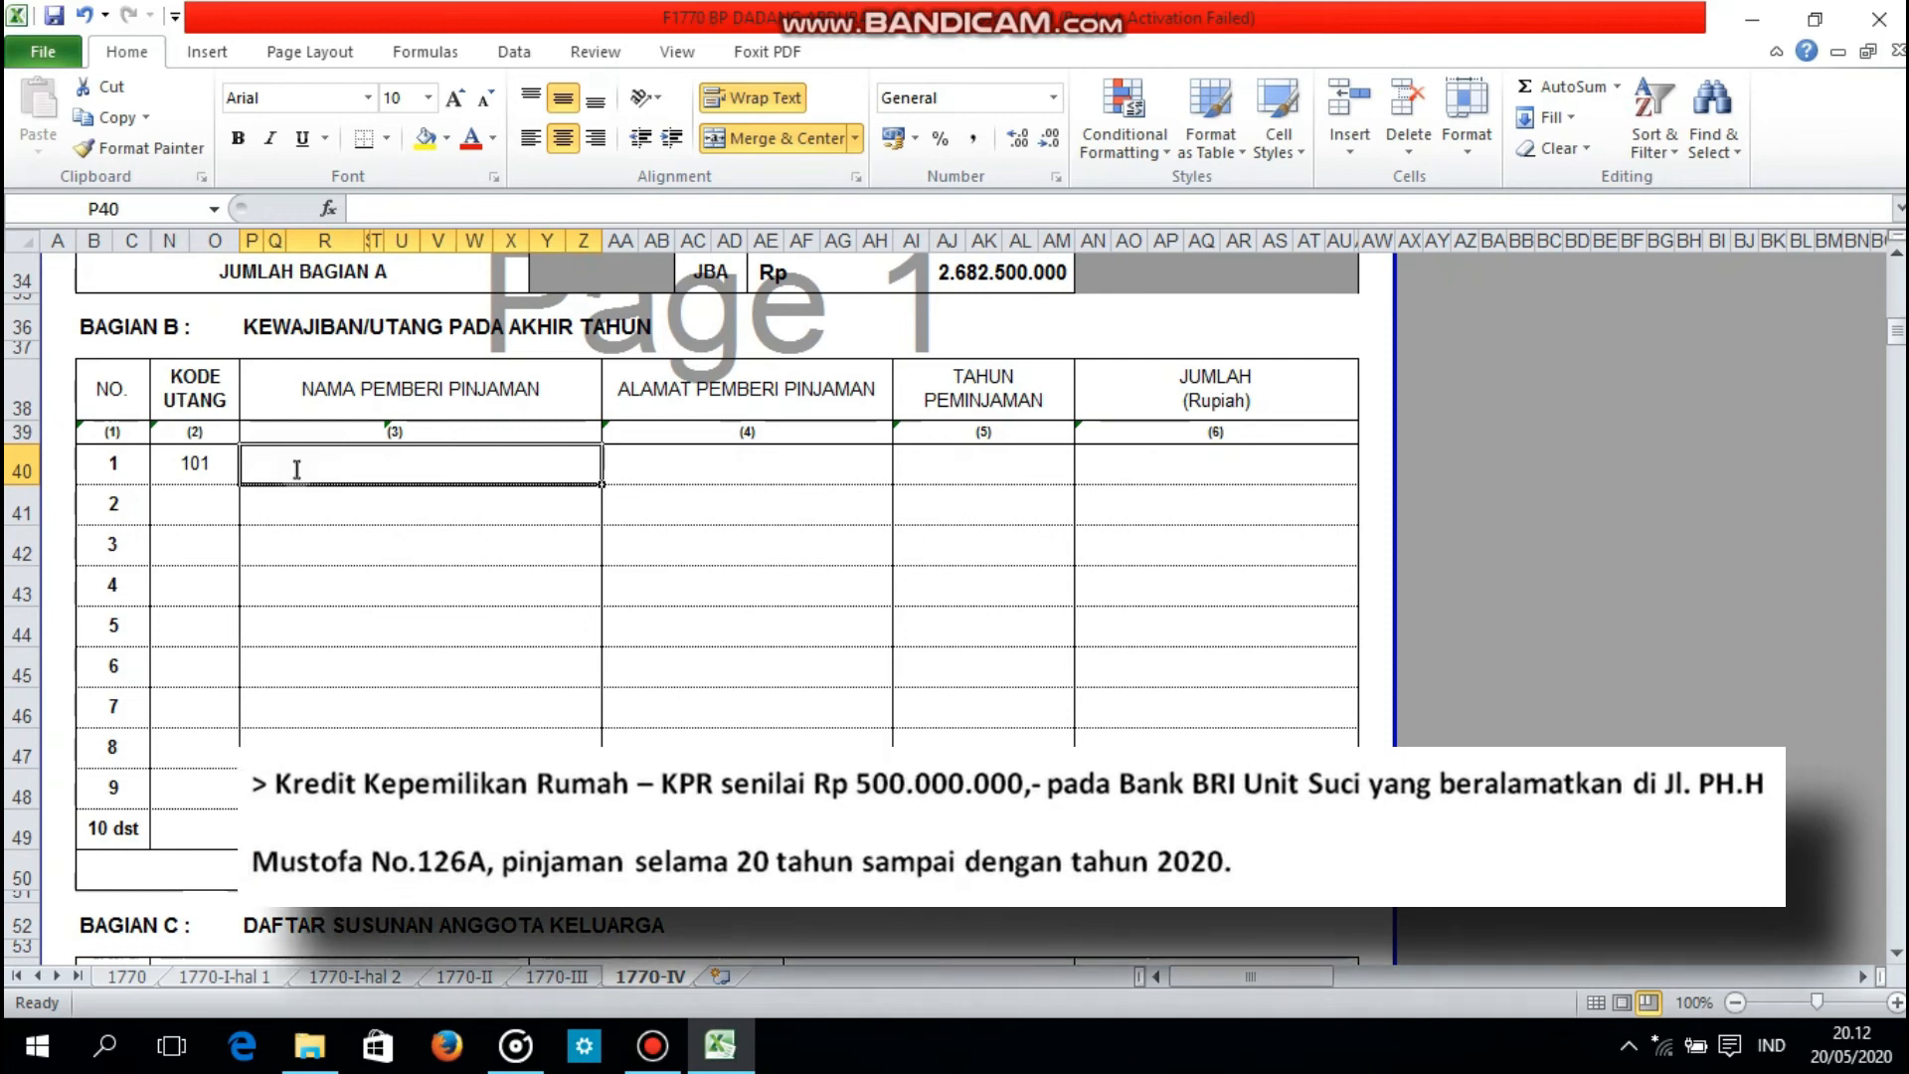
text( UNIT)
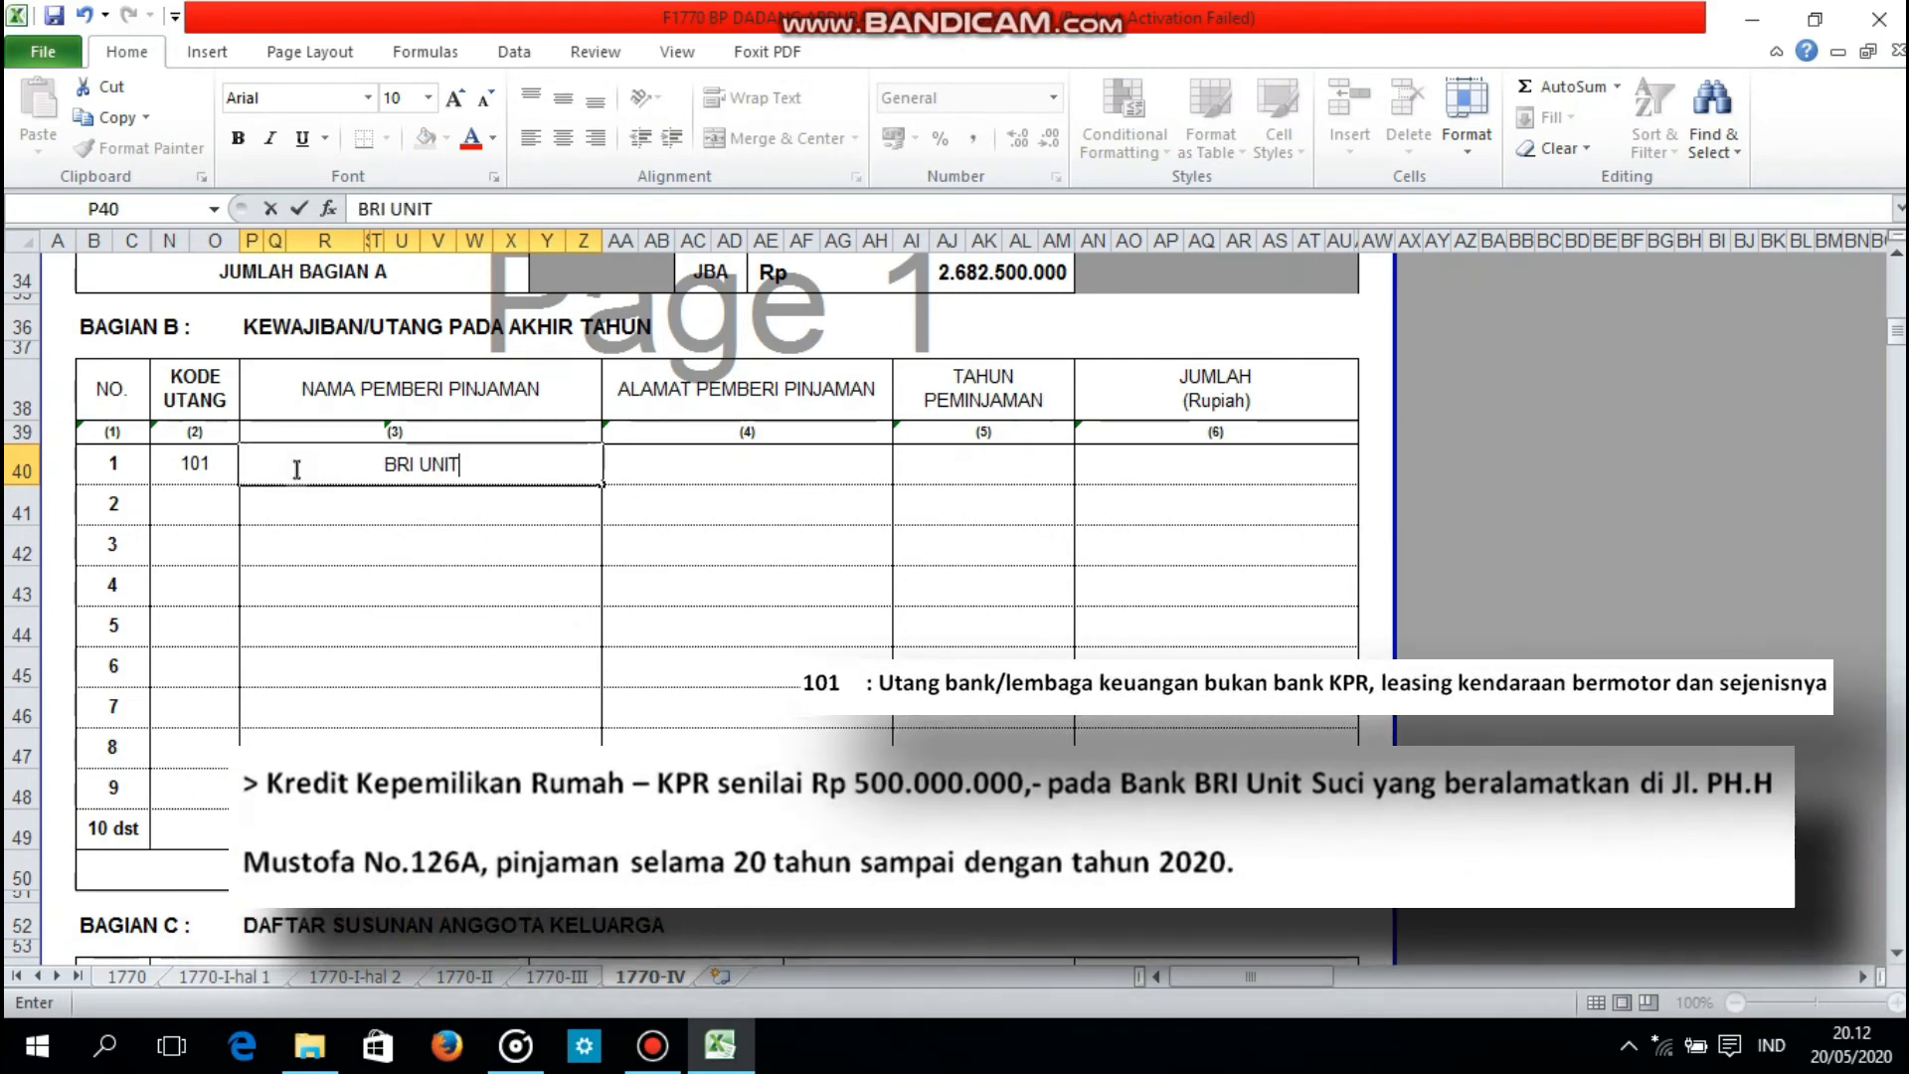
text( SUCI)
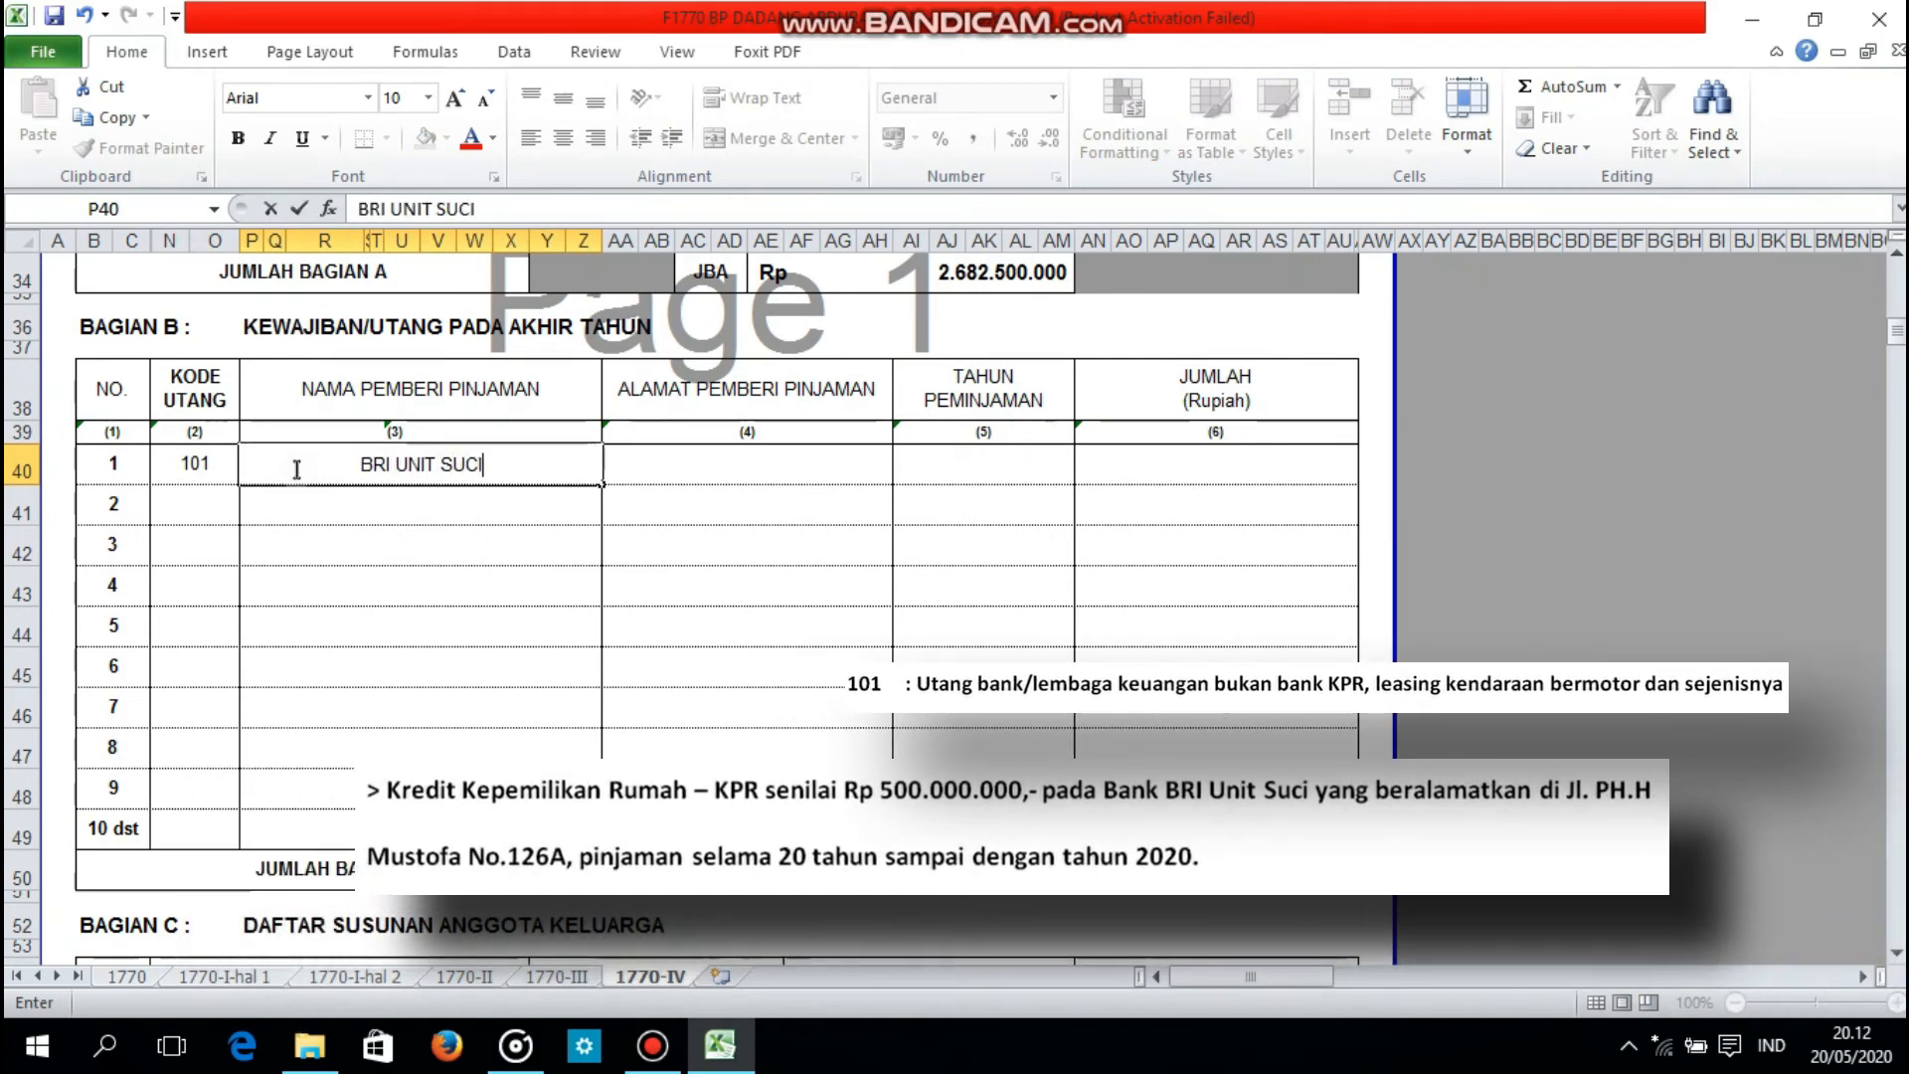
Step: Enter the bank branch's street address in the ALAMAT PEMBERI PINJAMAN column of debt 1
key(Tab)
text(Jl)
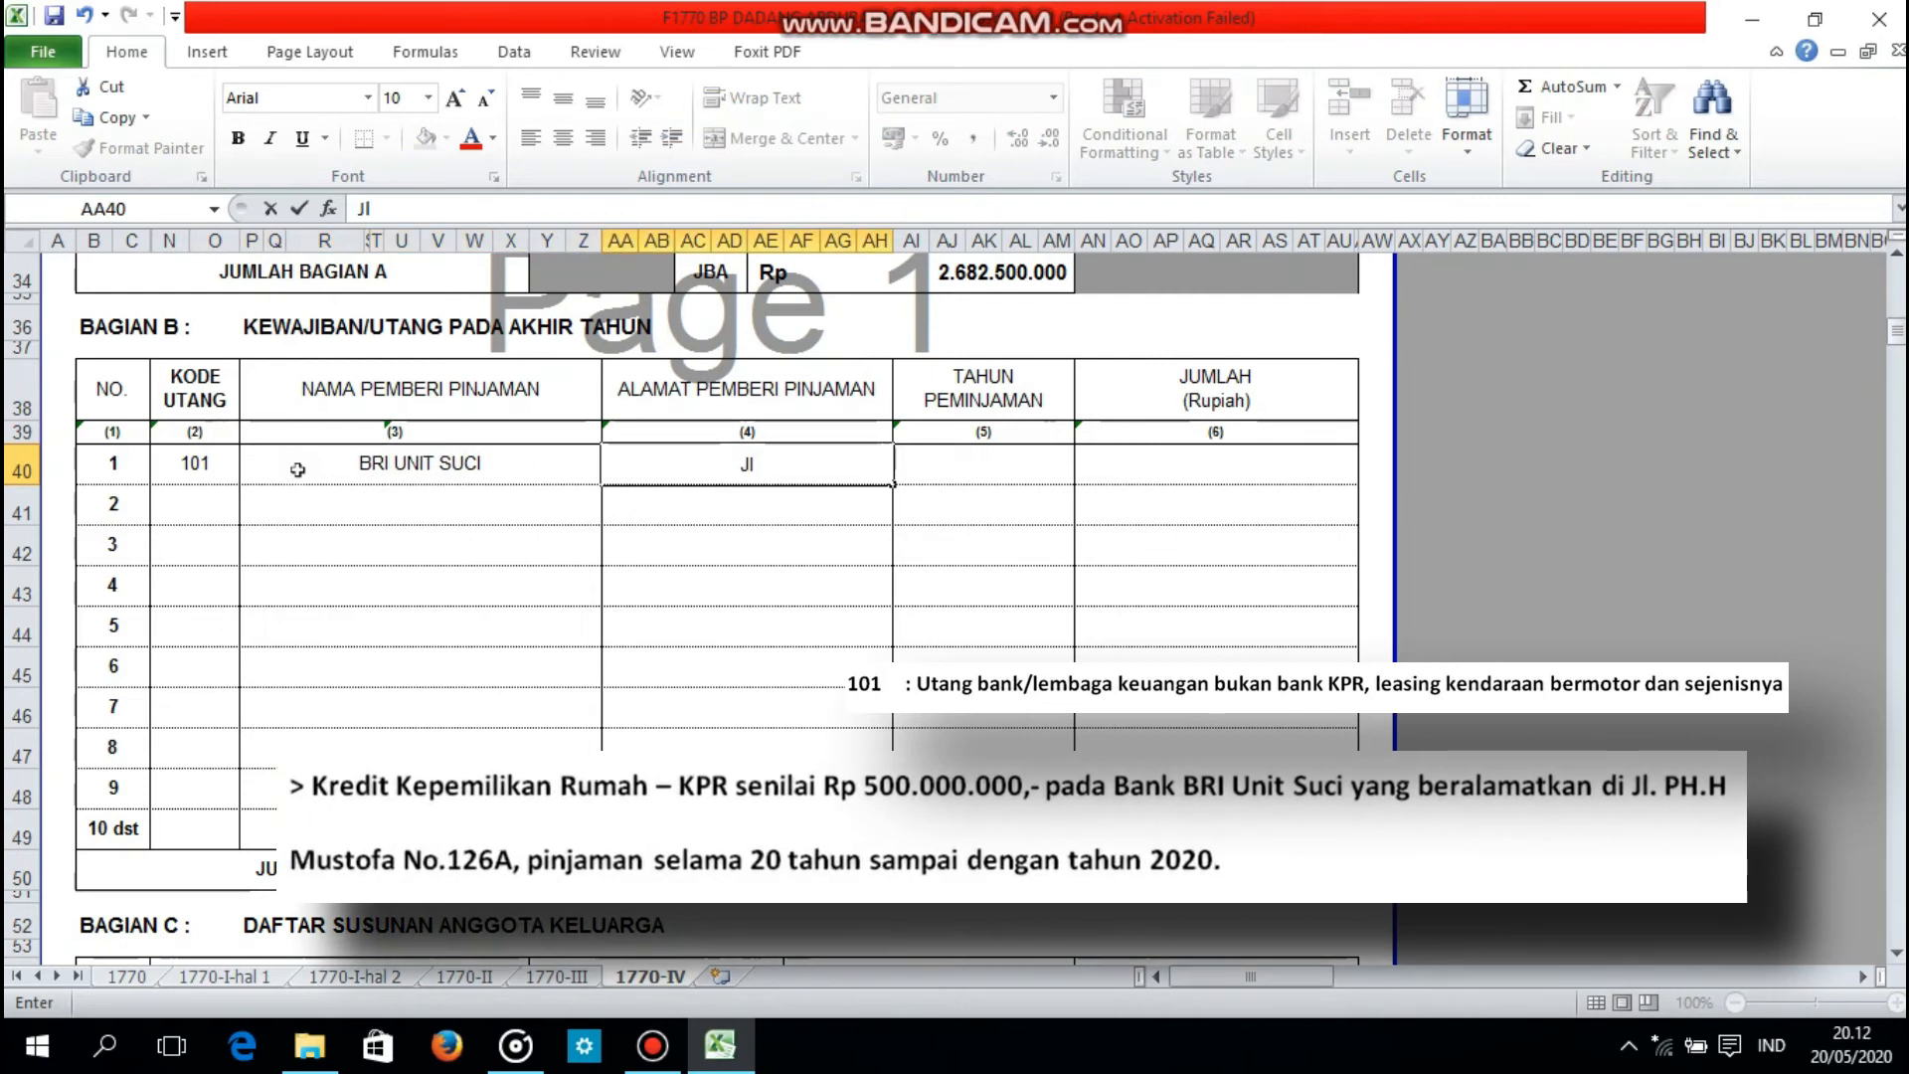
text( P.H.H Mustafa No.126A)
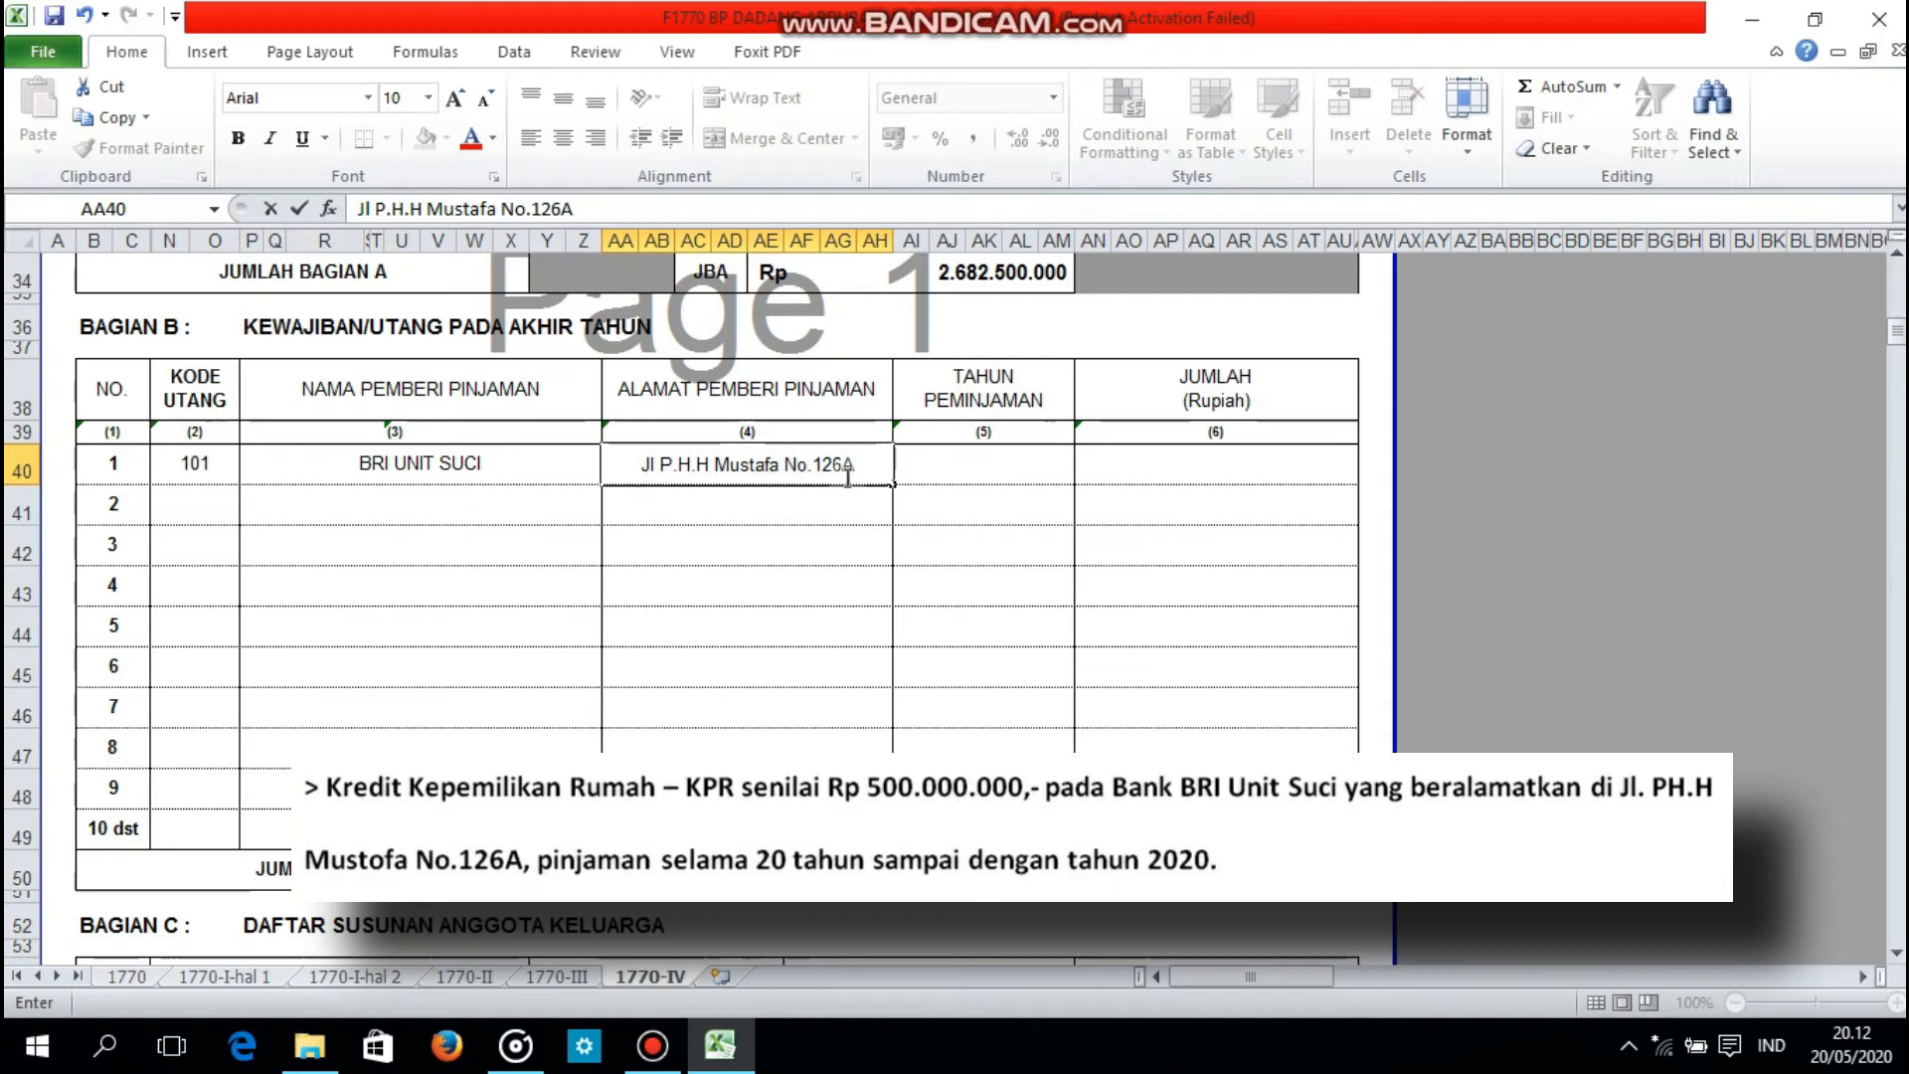
Step: Set the loan year of debt 1 in Bagian B to 2000 and its amount to 500000000
click(910, 474)
text(2000)
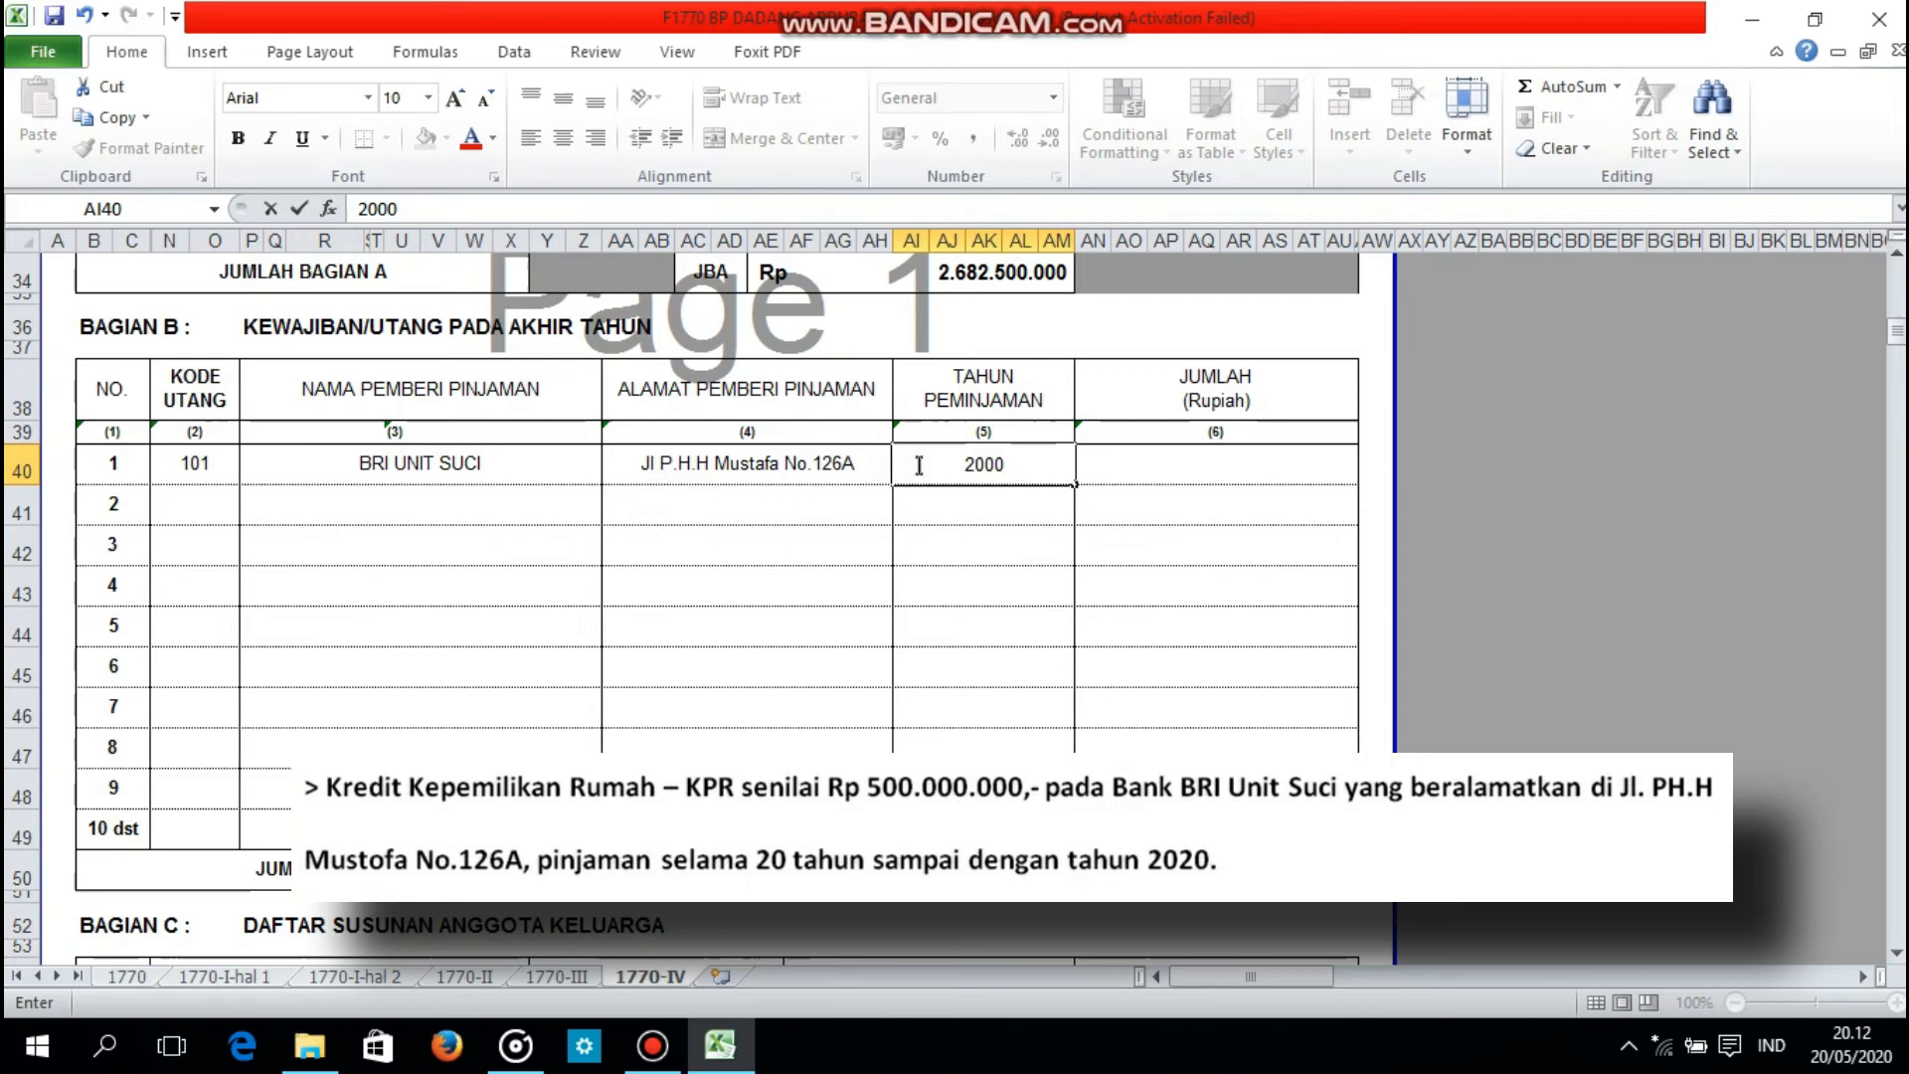
click(1130, 471)
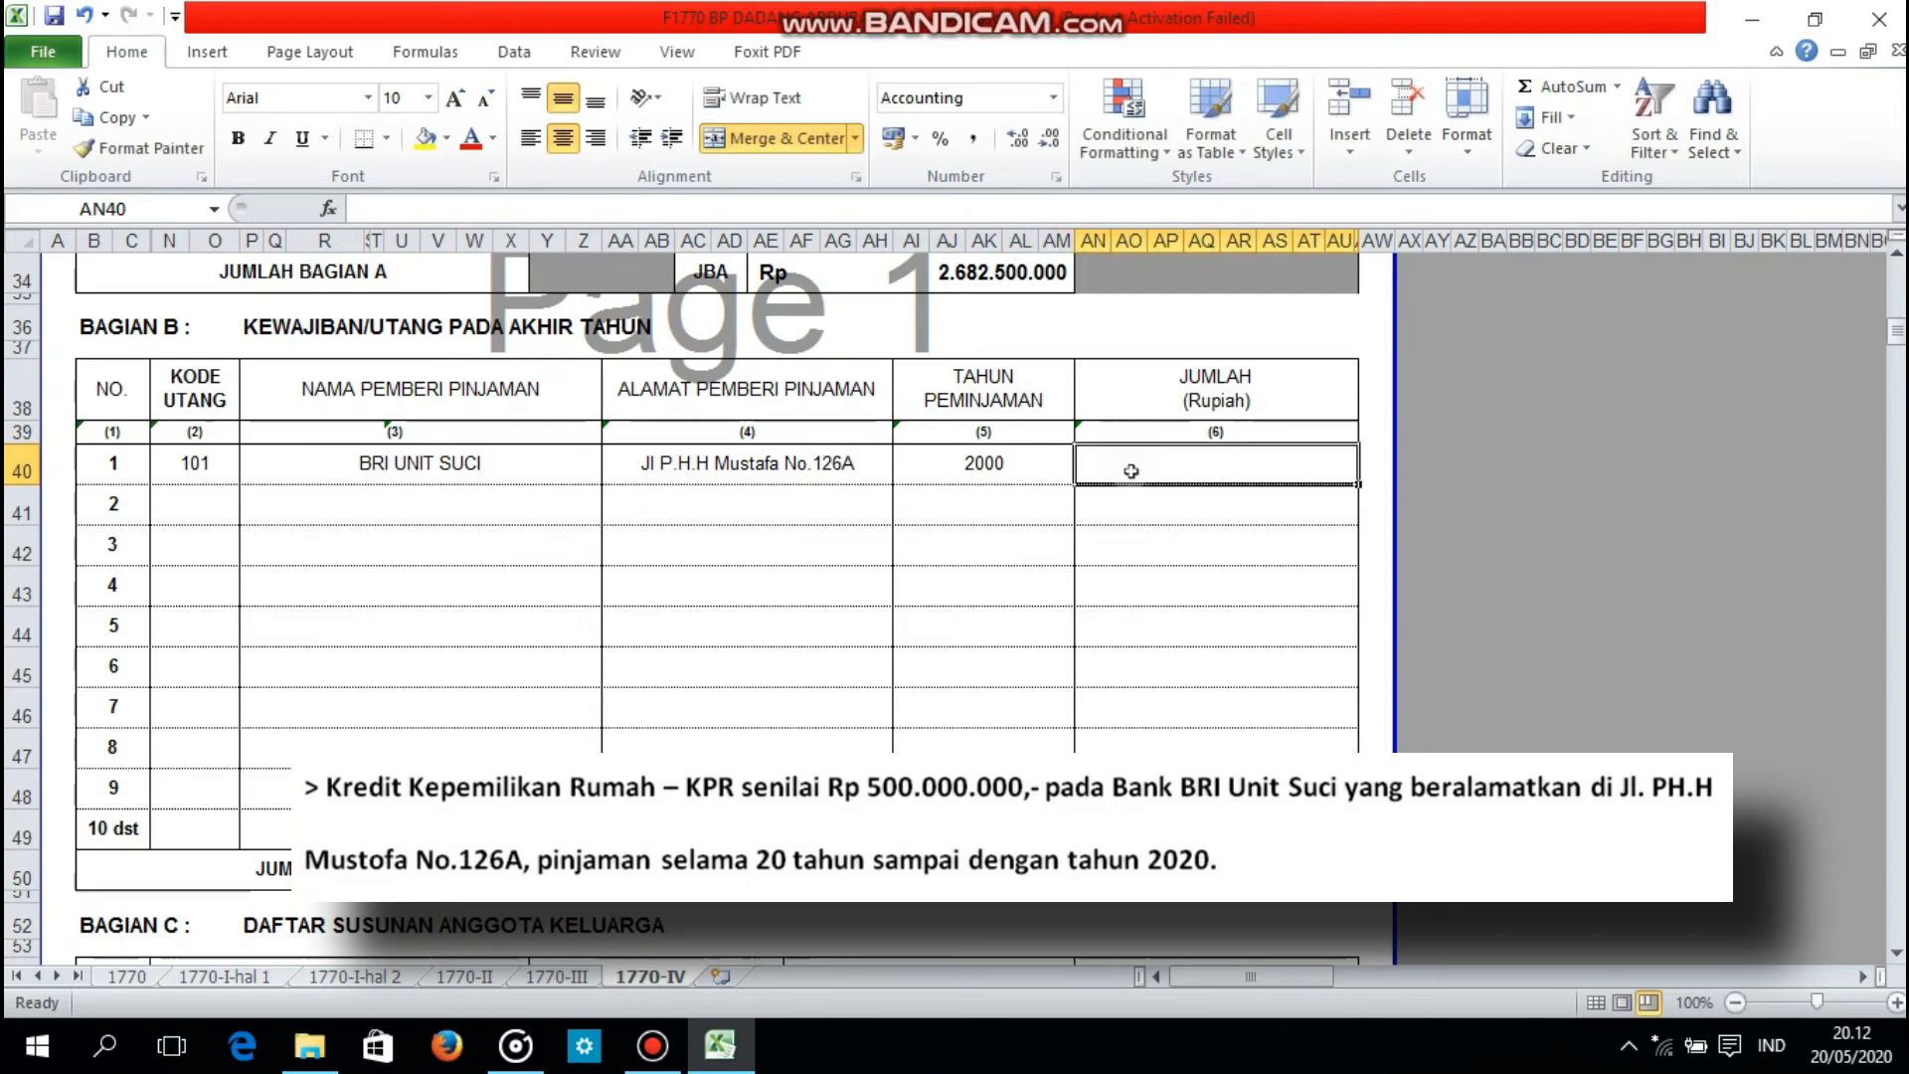
text(50)
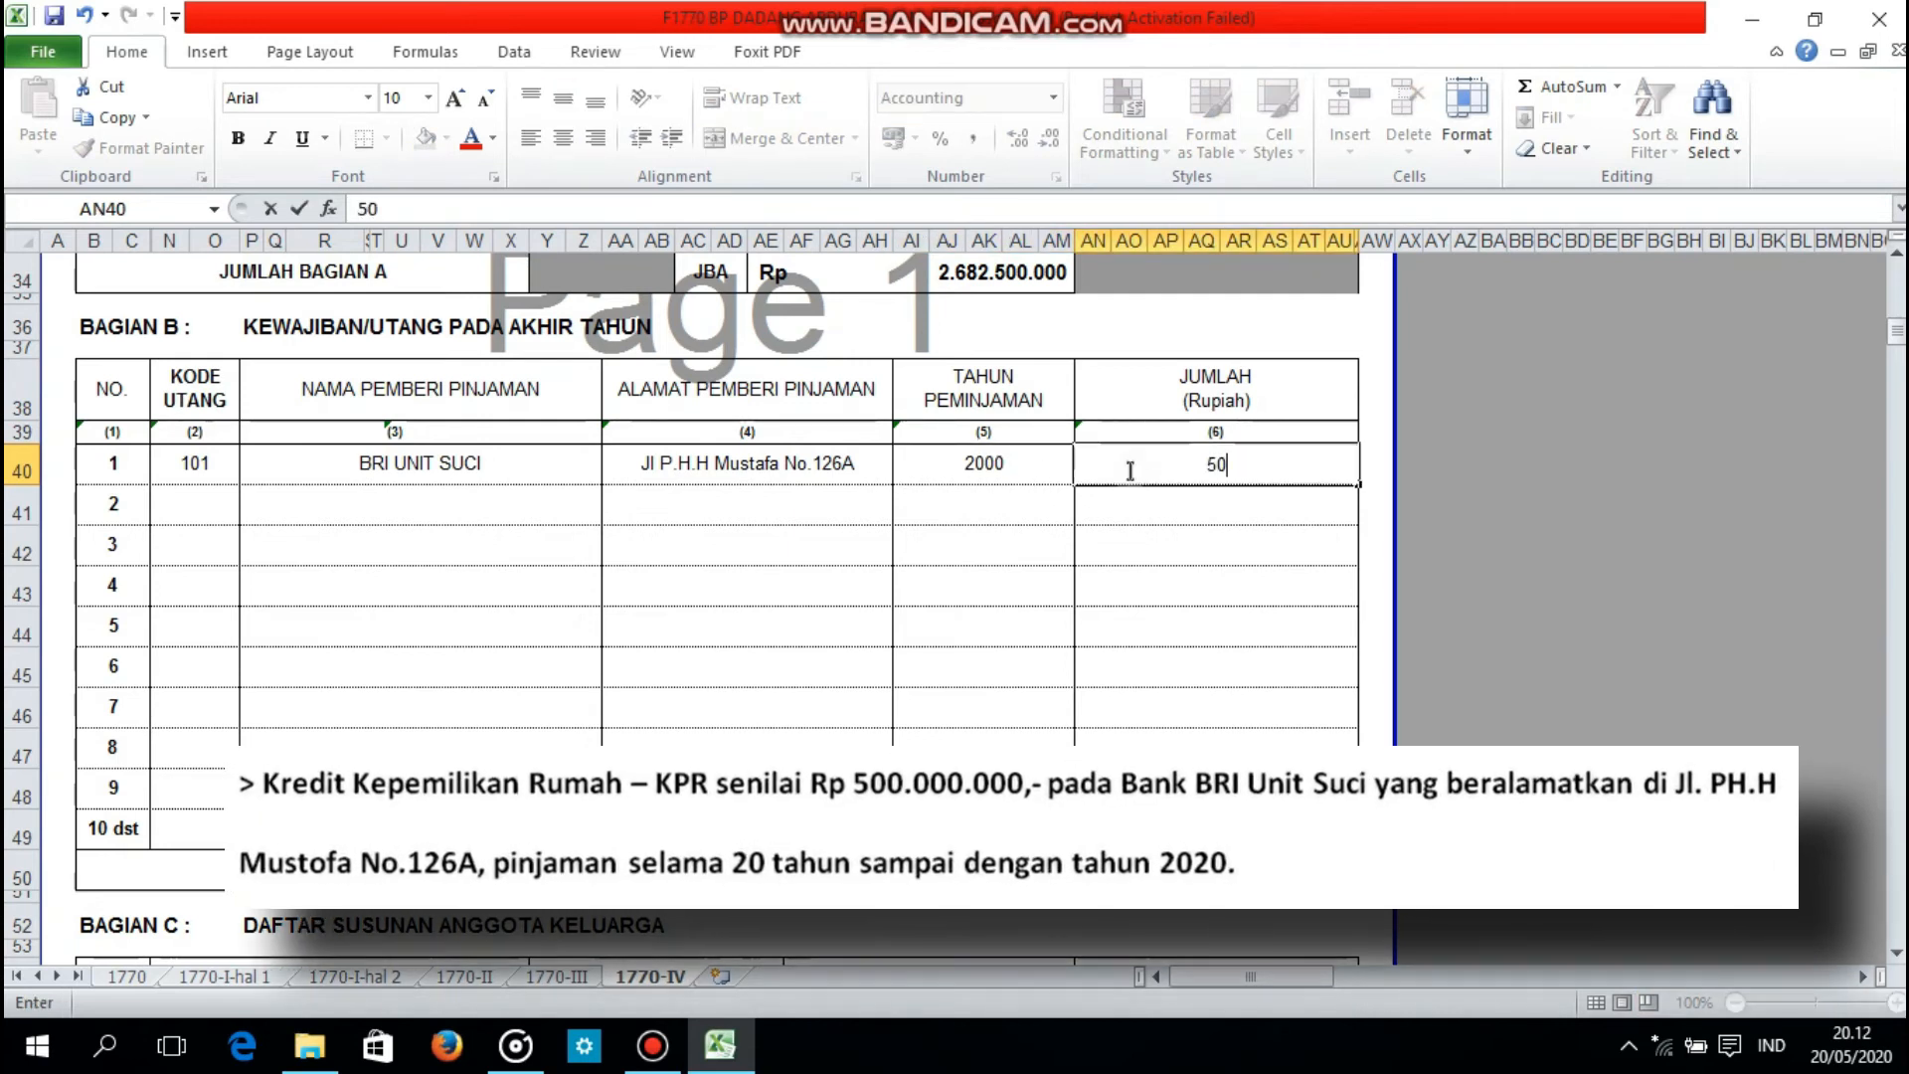
text(00000)
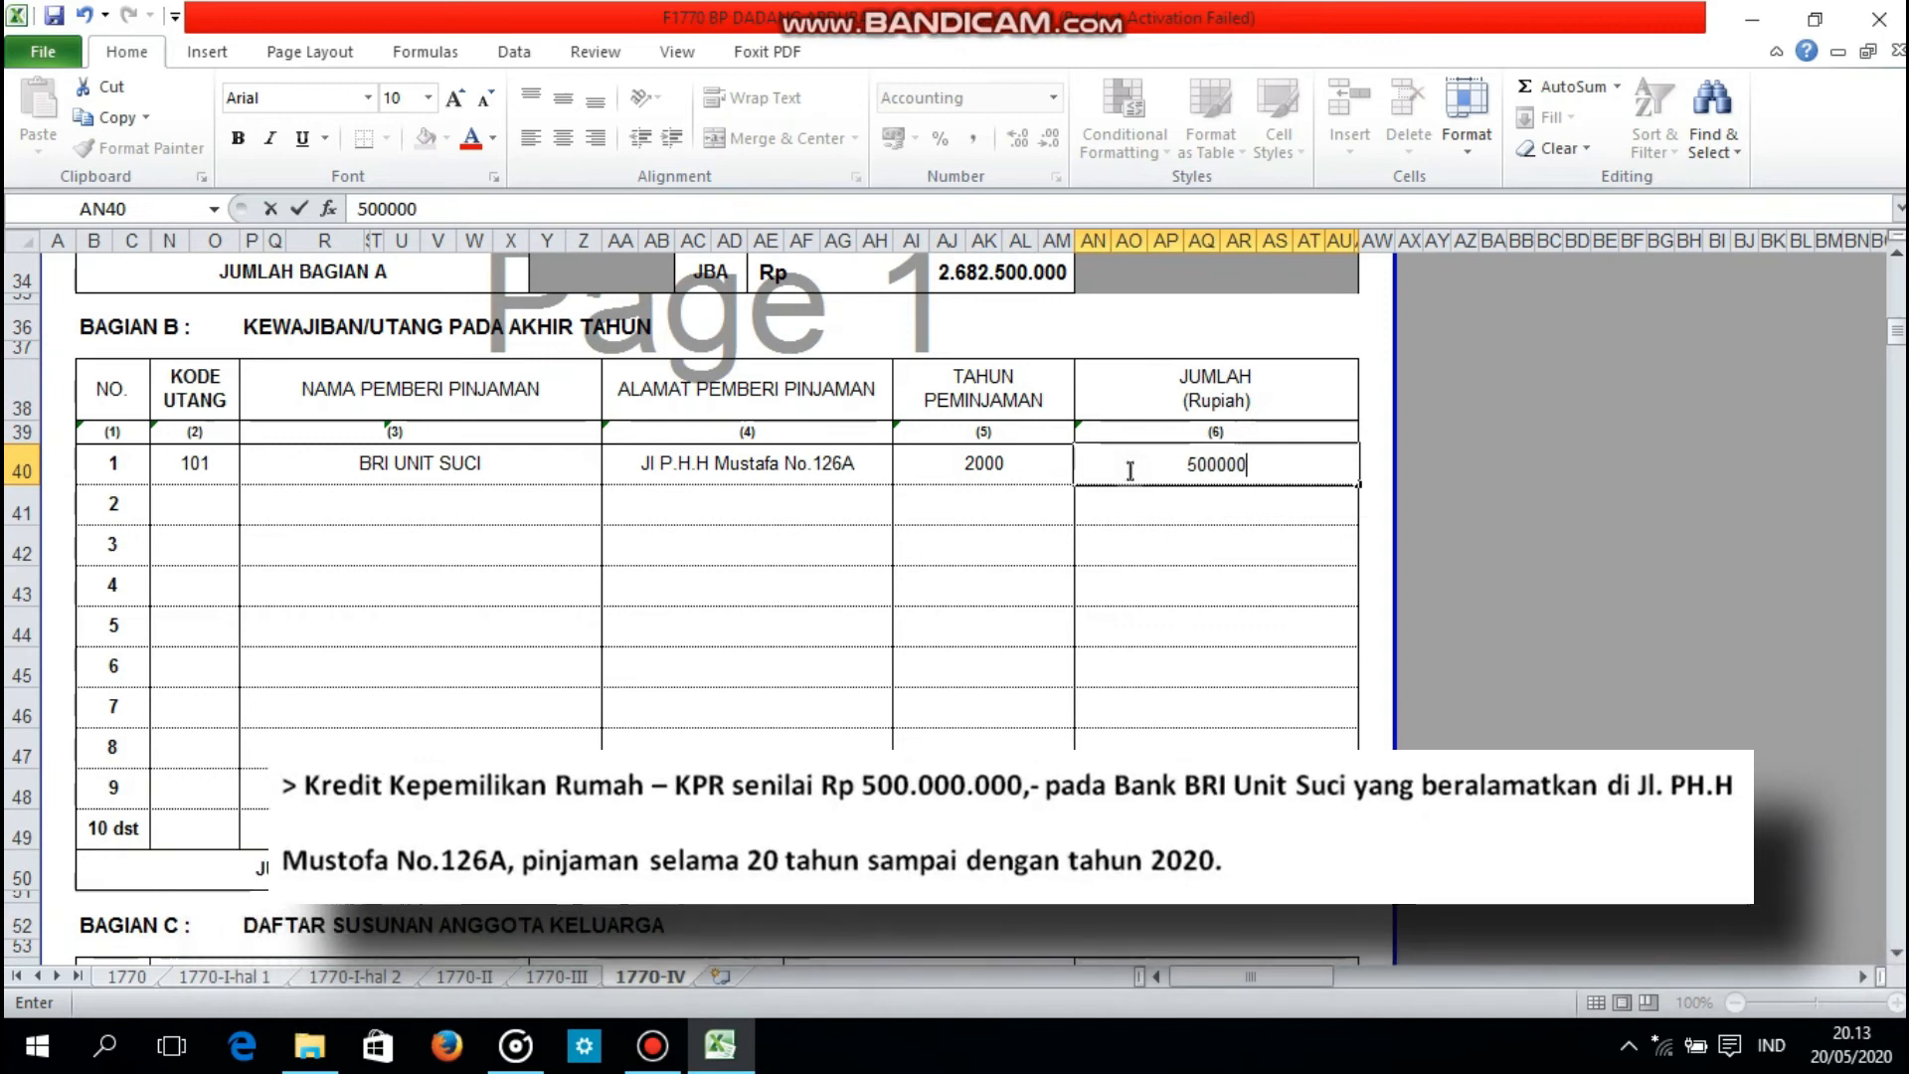
text(00)
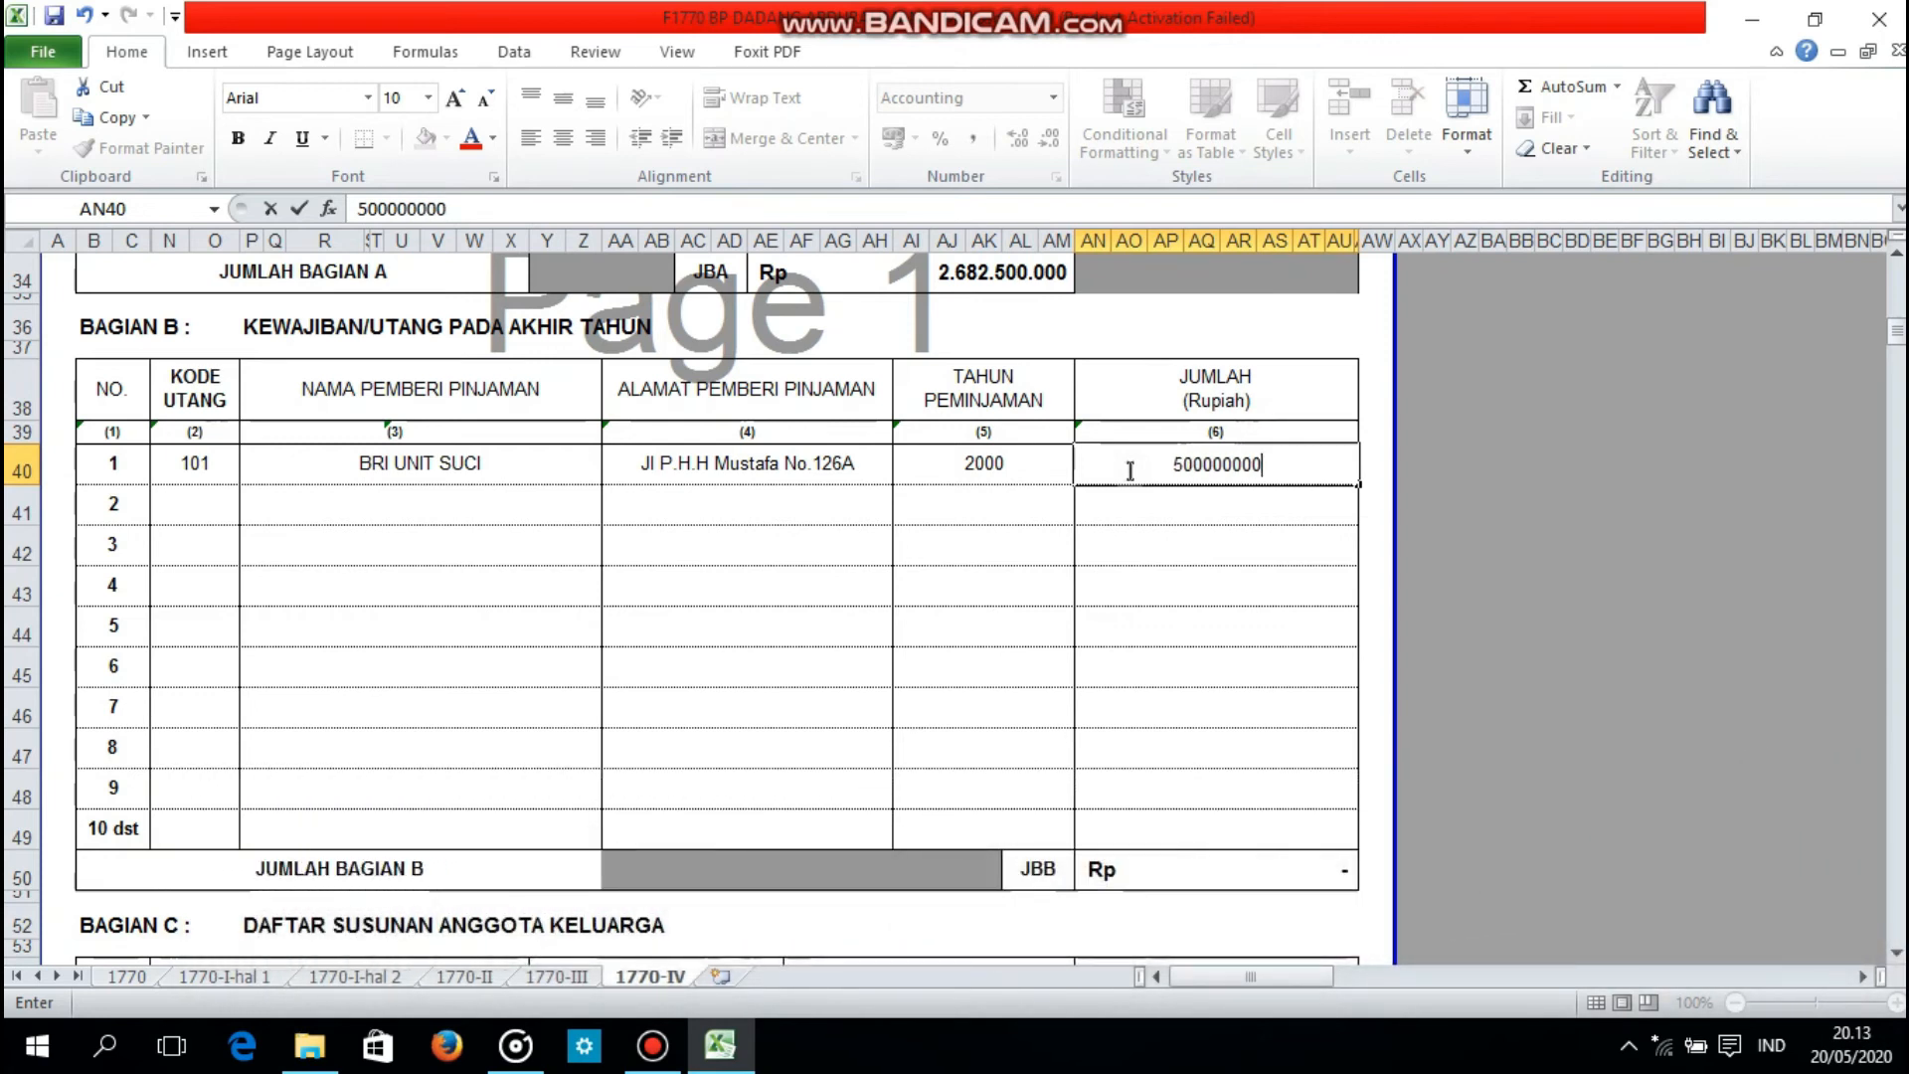
key(Return)
Step: Enter code 101 for debt 2 in Bagian B and name the lender BNI ITENAS
click(186, 497)
text(101)
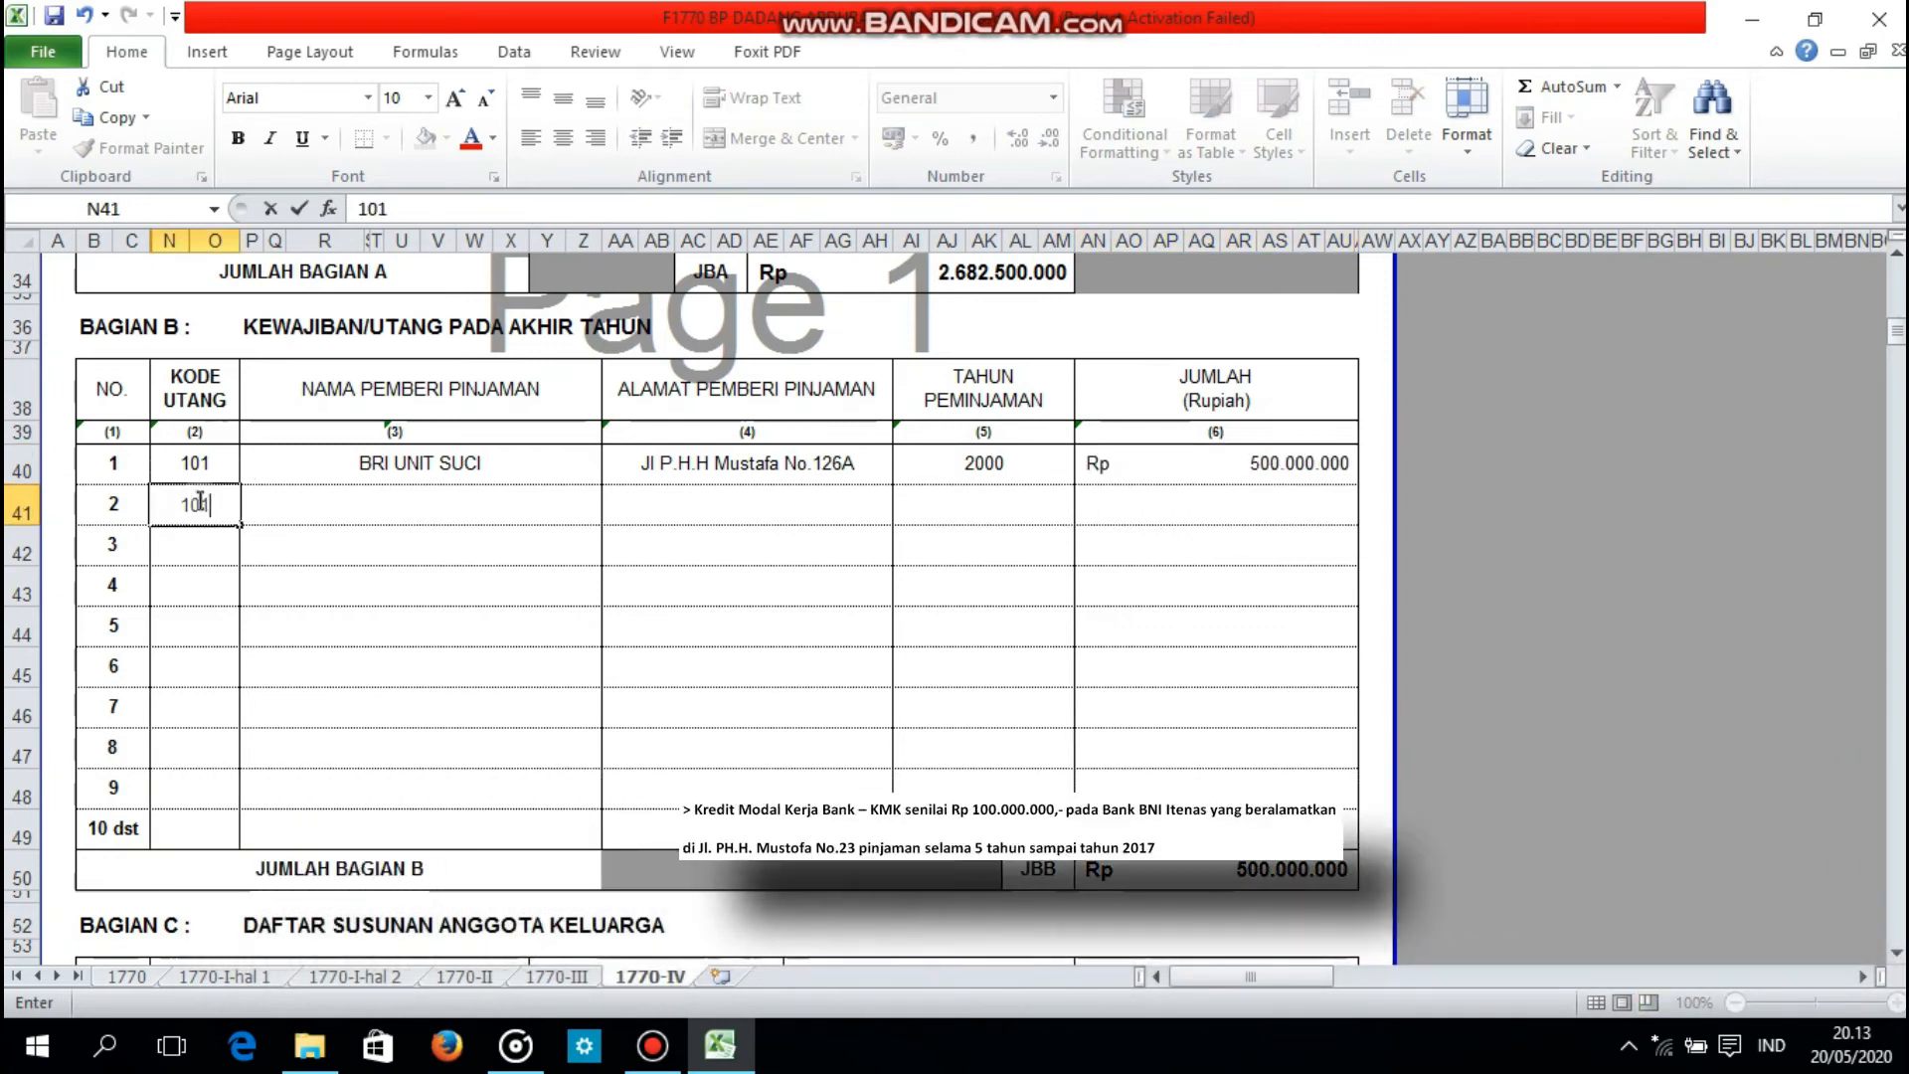
click(373, 511)
text(BN)
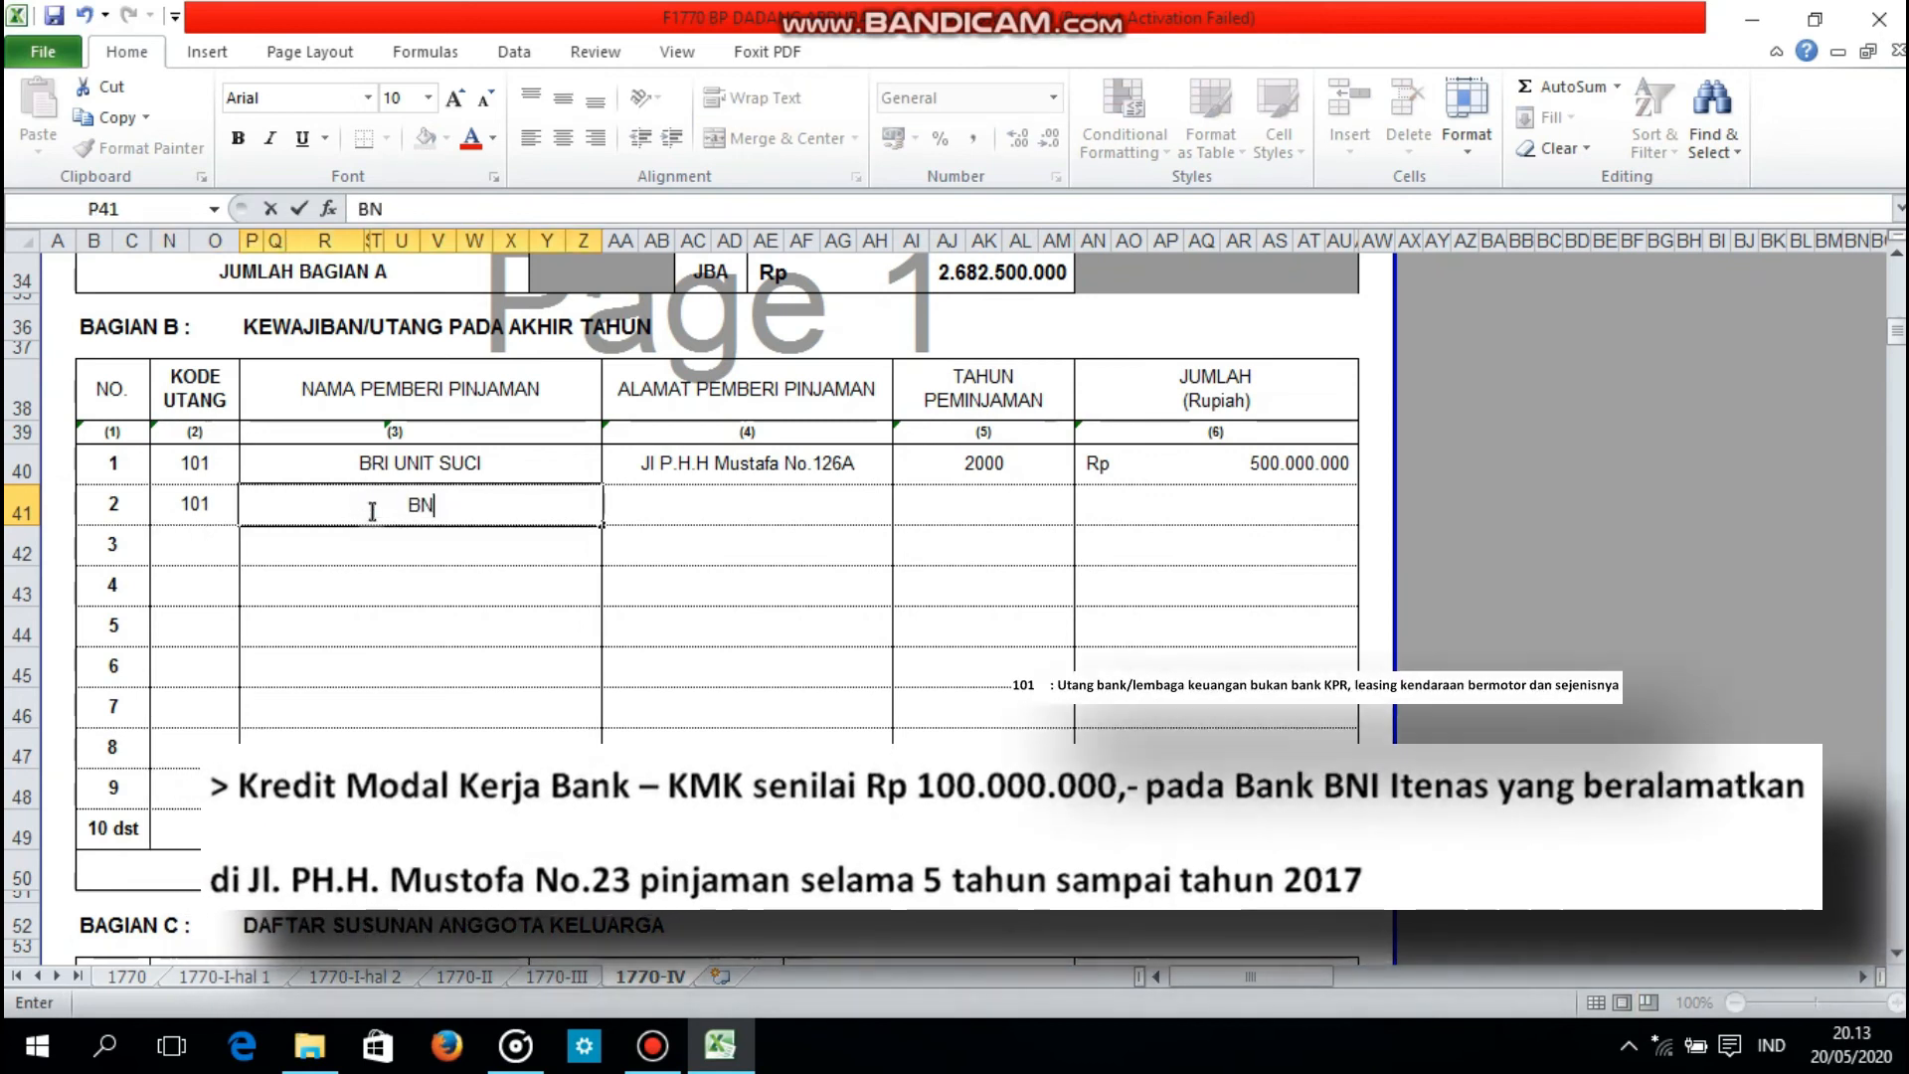
text(I ITENAS)
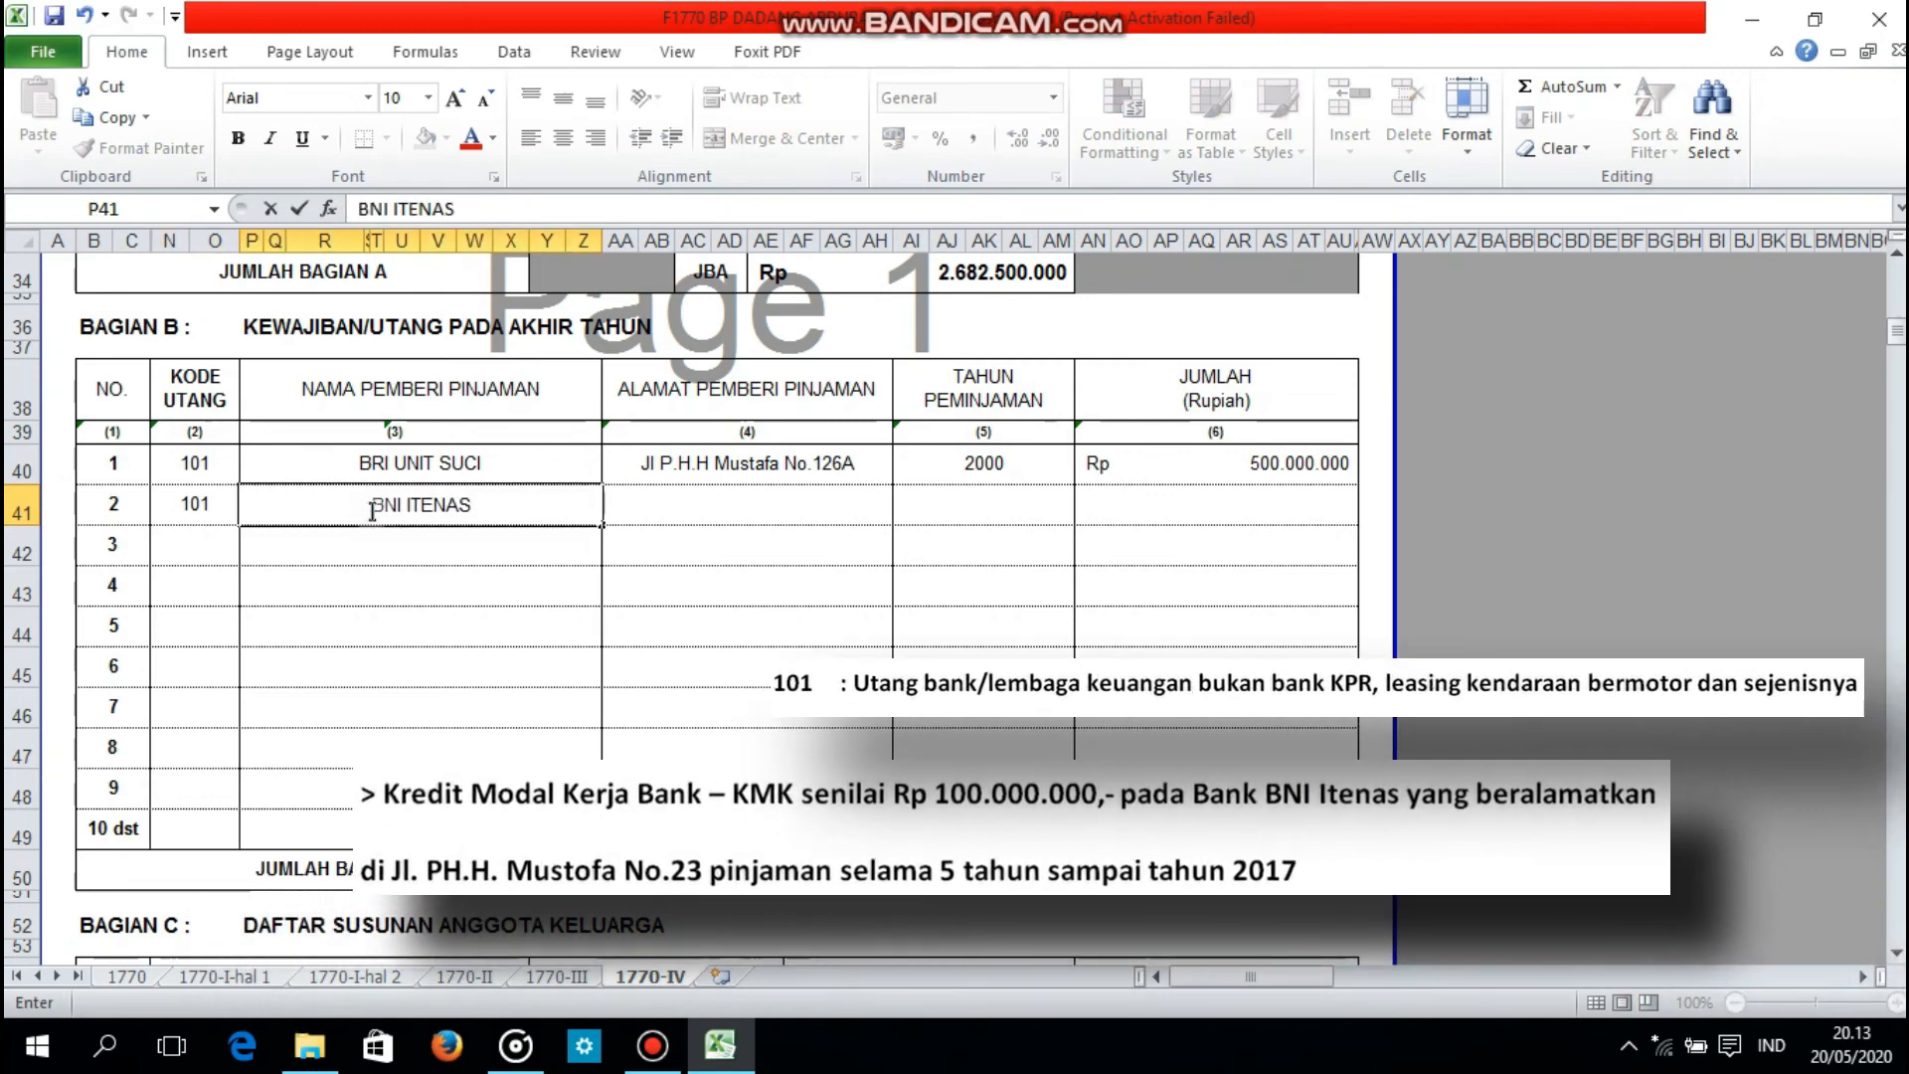
Step: Enter the bank branch's street address in the ALAMAT PEMBERI PINJAMAN column of debt 2
click(639, 499)
text(J)
text(l P,)
key(BackSpace)
text(.H.H M)
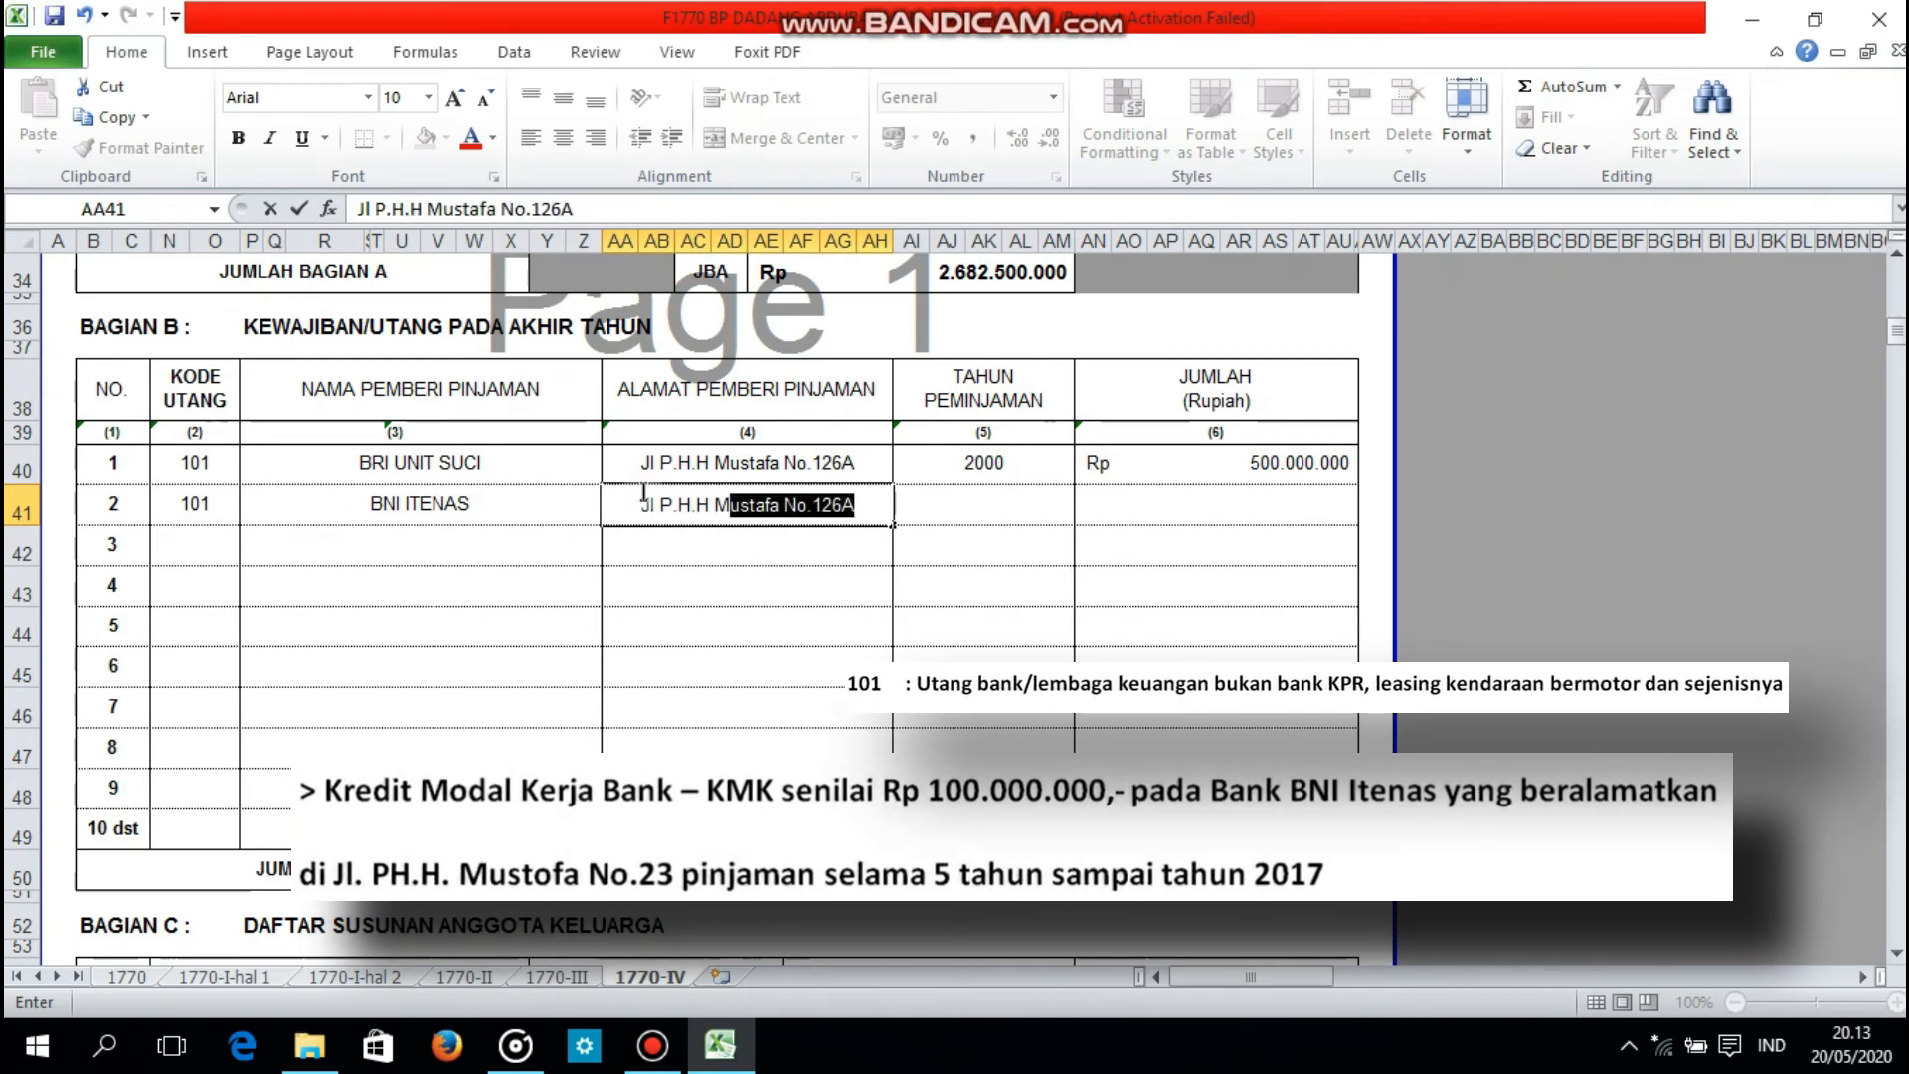
text(ustafa No)
key(BackSpace)
text(.23)
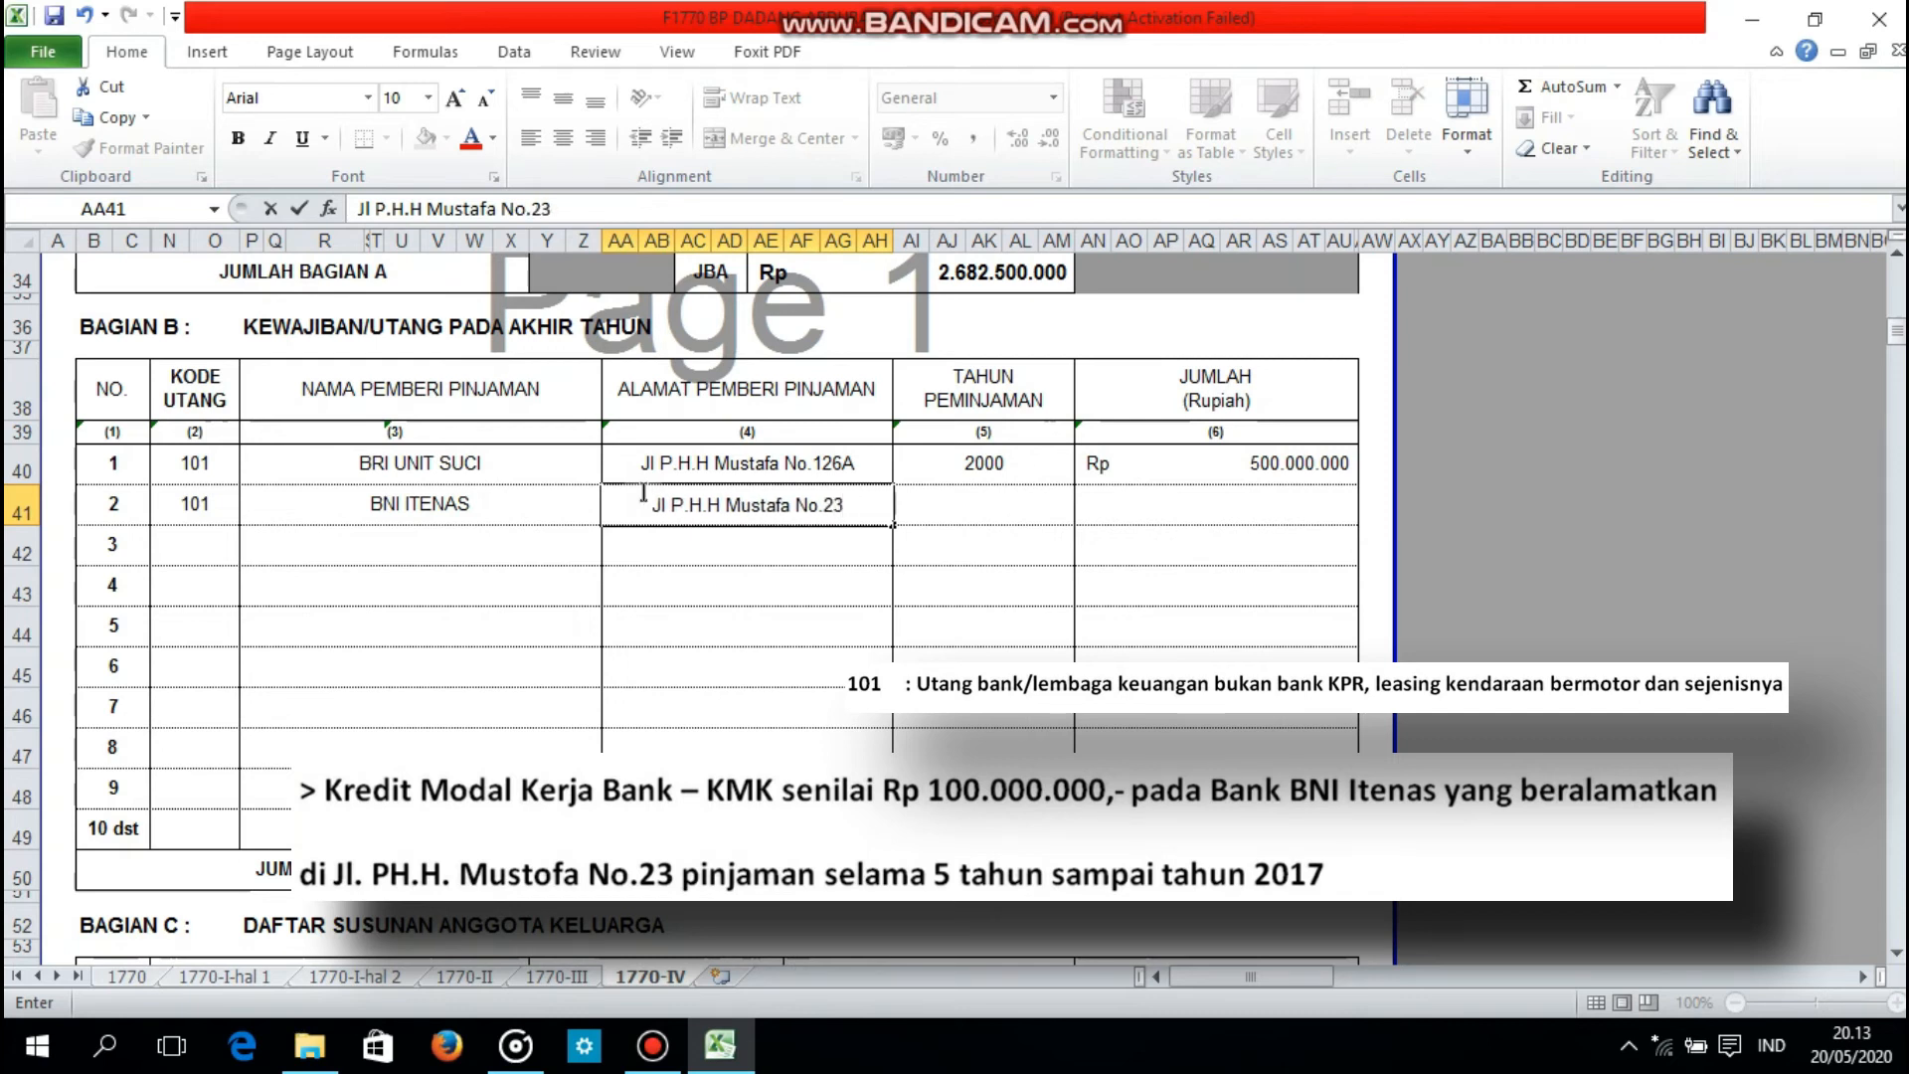
Step: Set the loan year of debt 2 to 2012 and its amount to 100000000
click(976, 505)
text(2012)
key(Tab)
text(100.000.0)
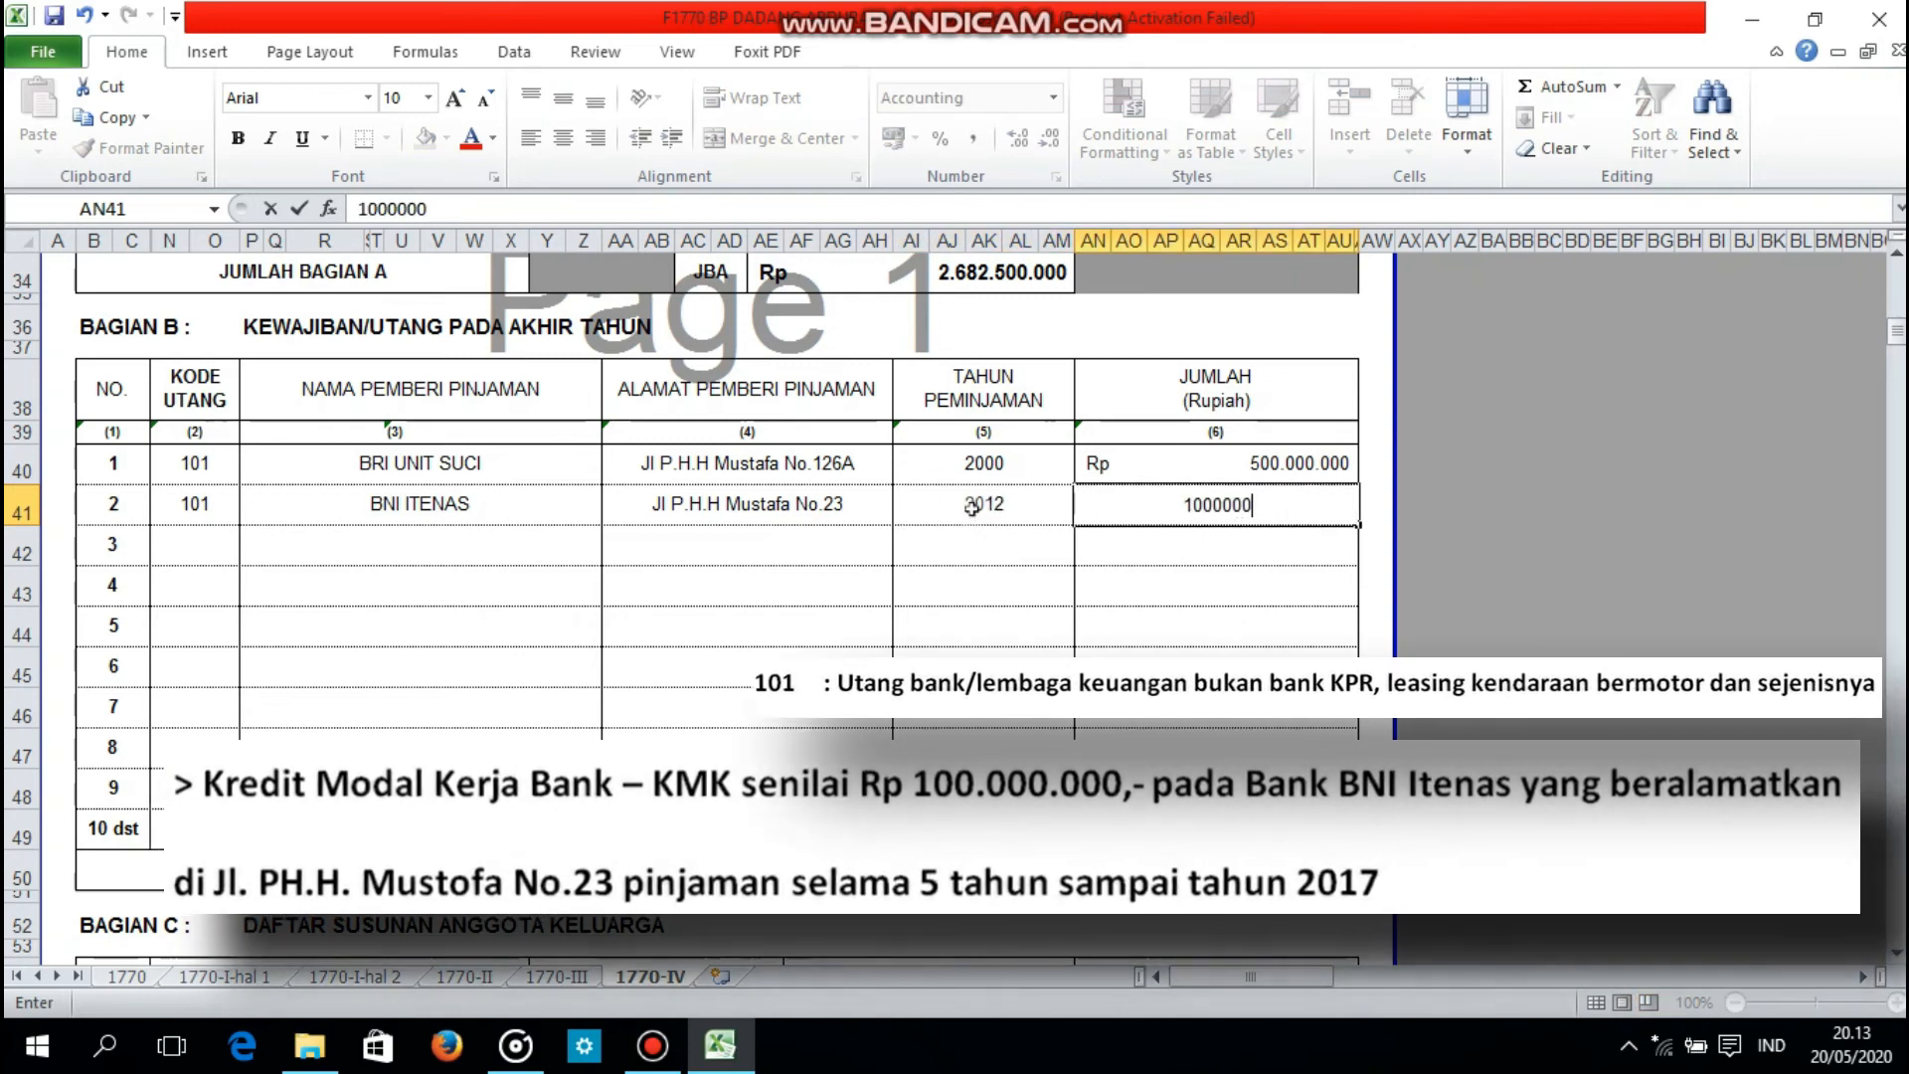
text(00)
key(Return)
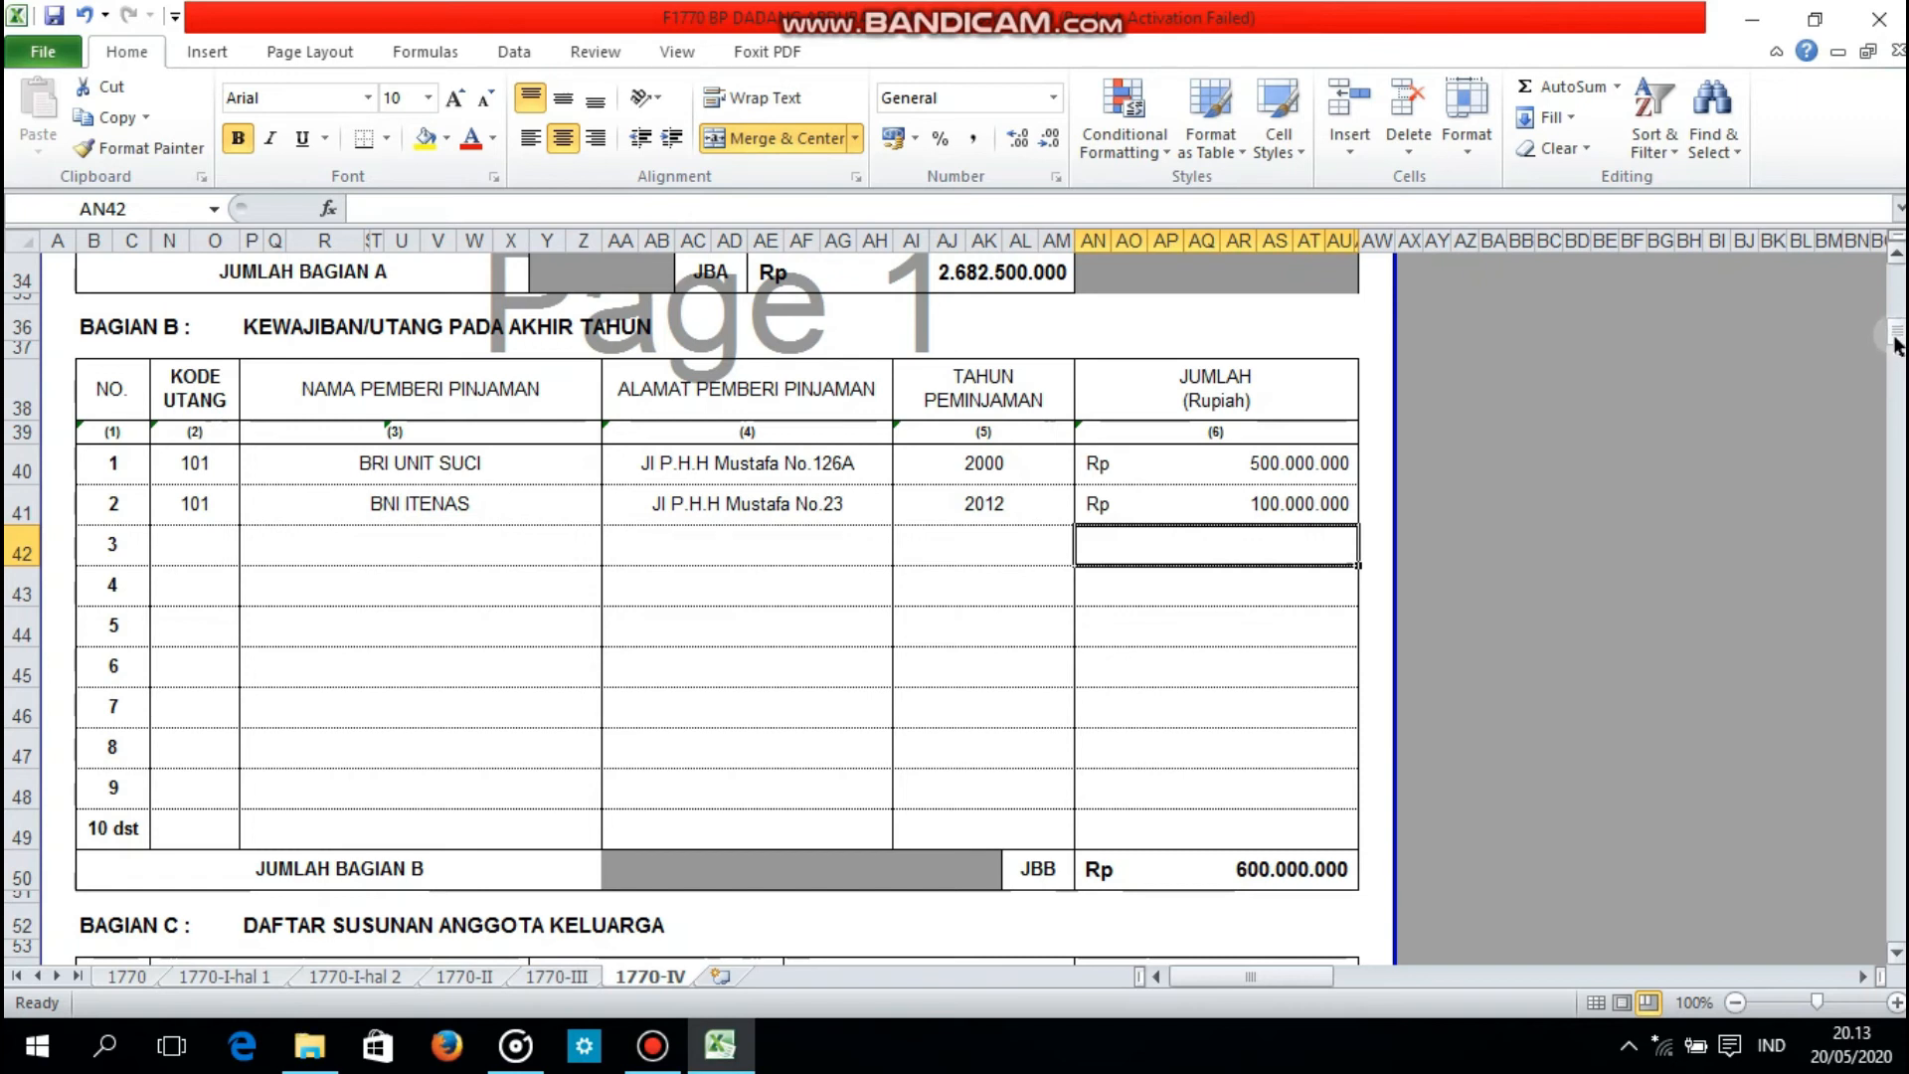
Step: Enter the wife's full name and her NIK, stored as text, in row 1 of the Bagian C family list
drag(1897, 343, 1899, 371)
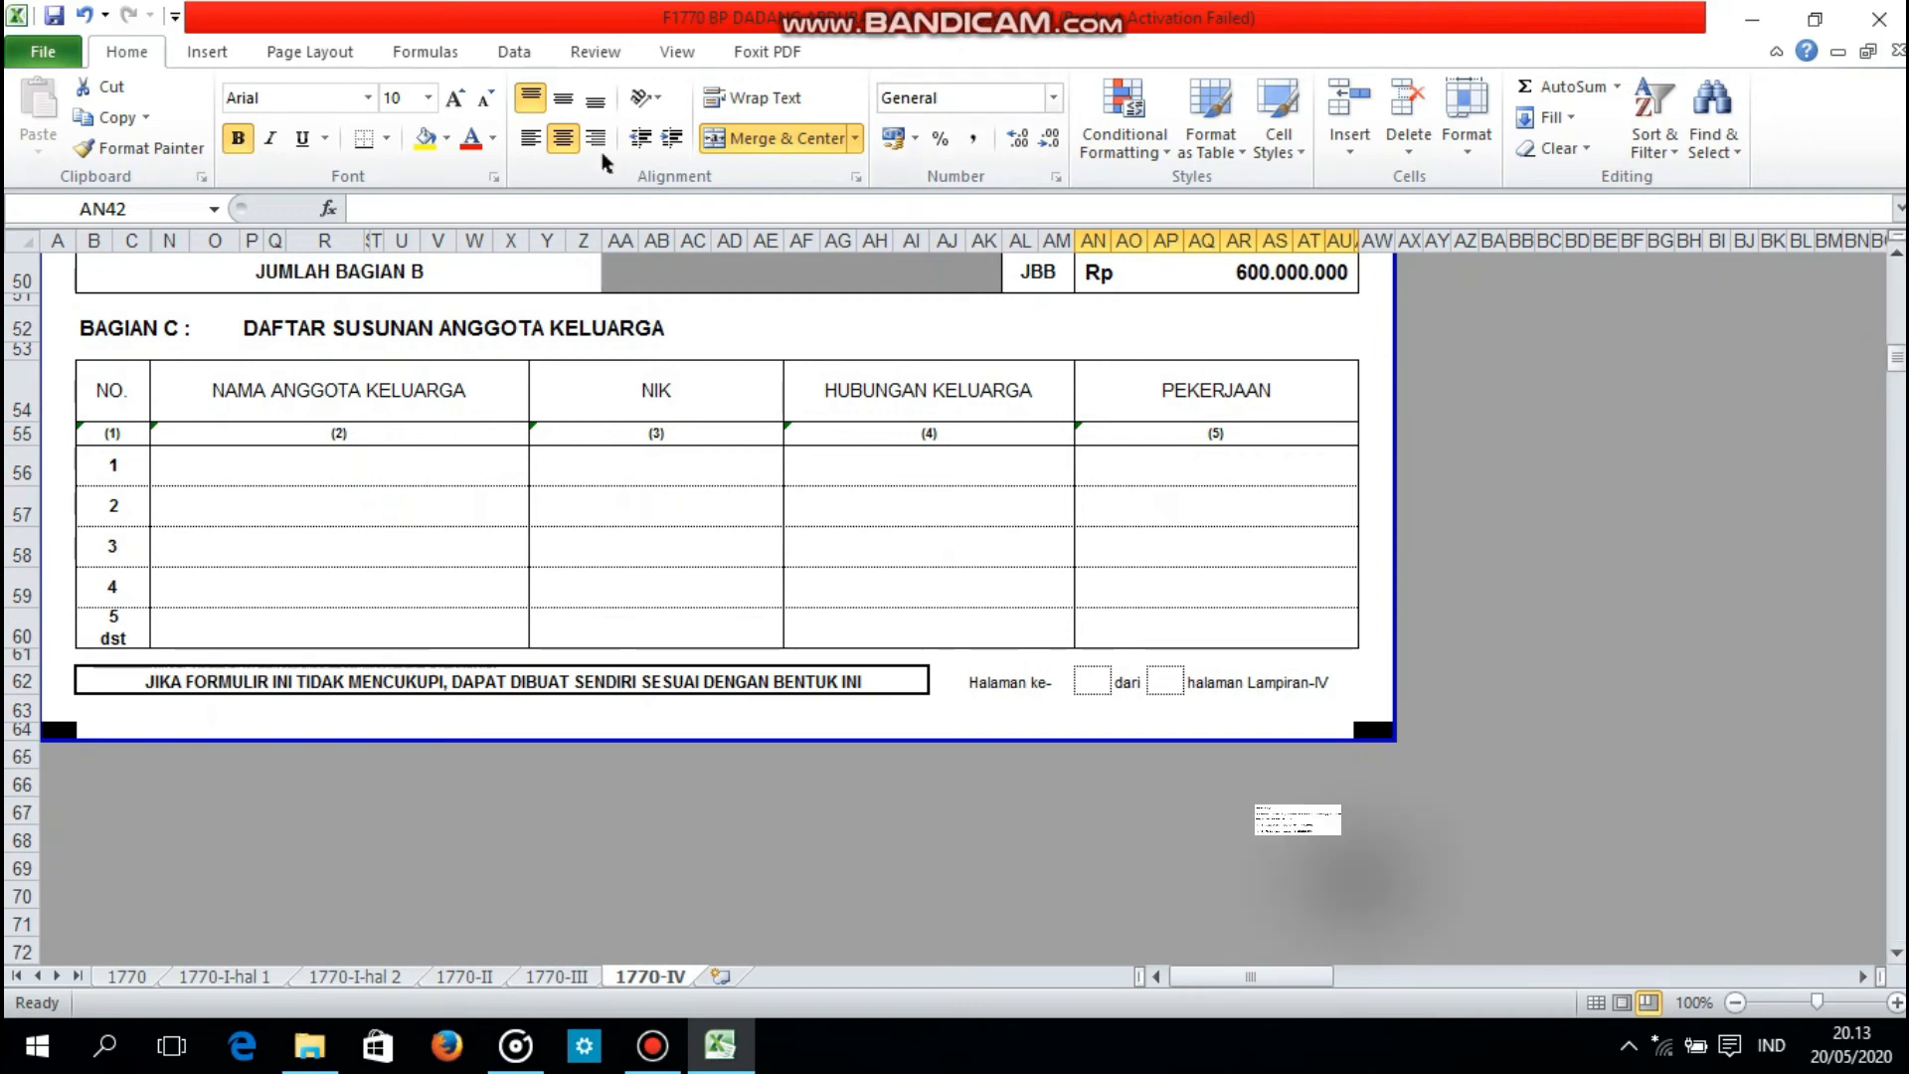
click(336, 468)
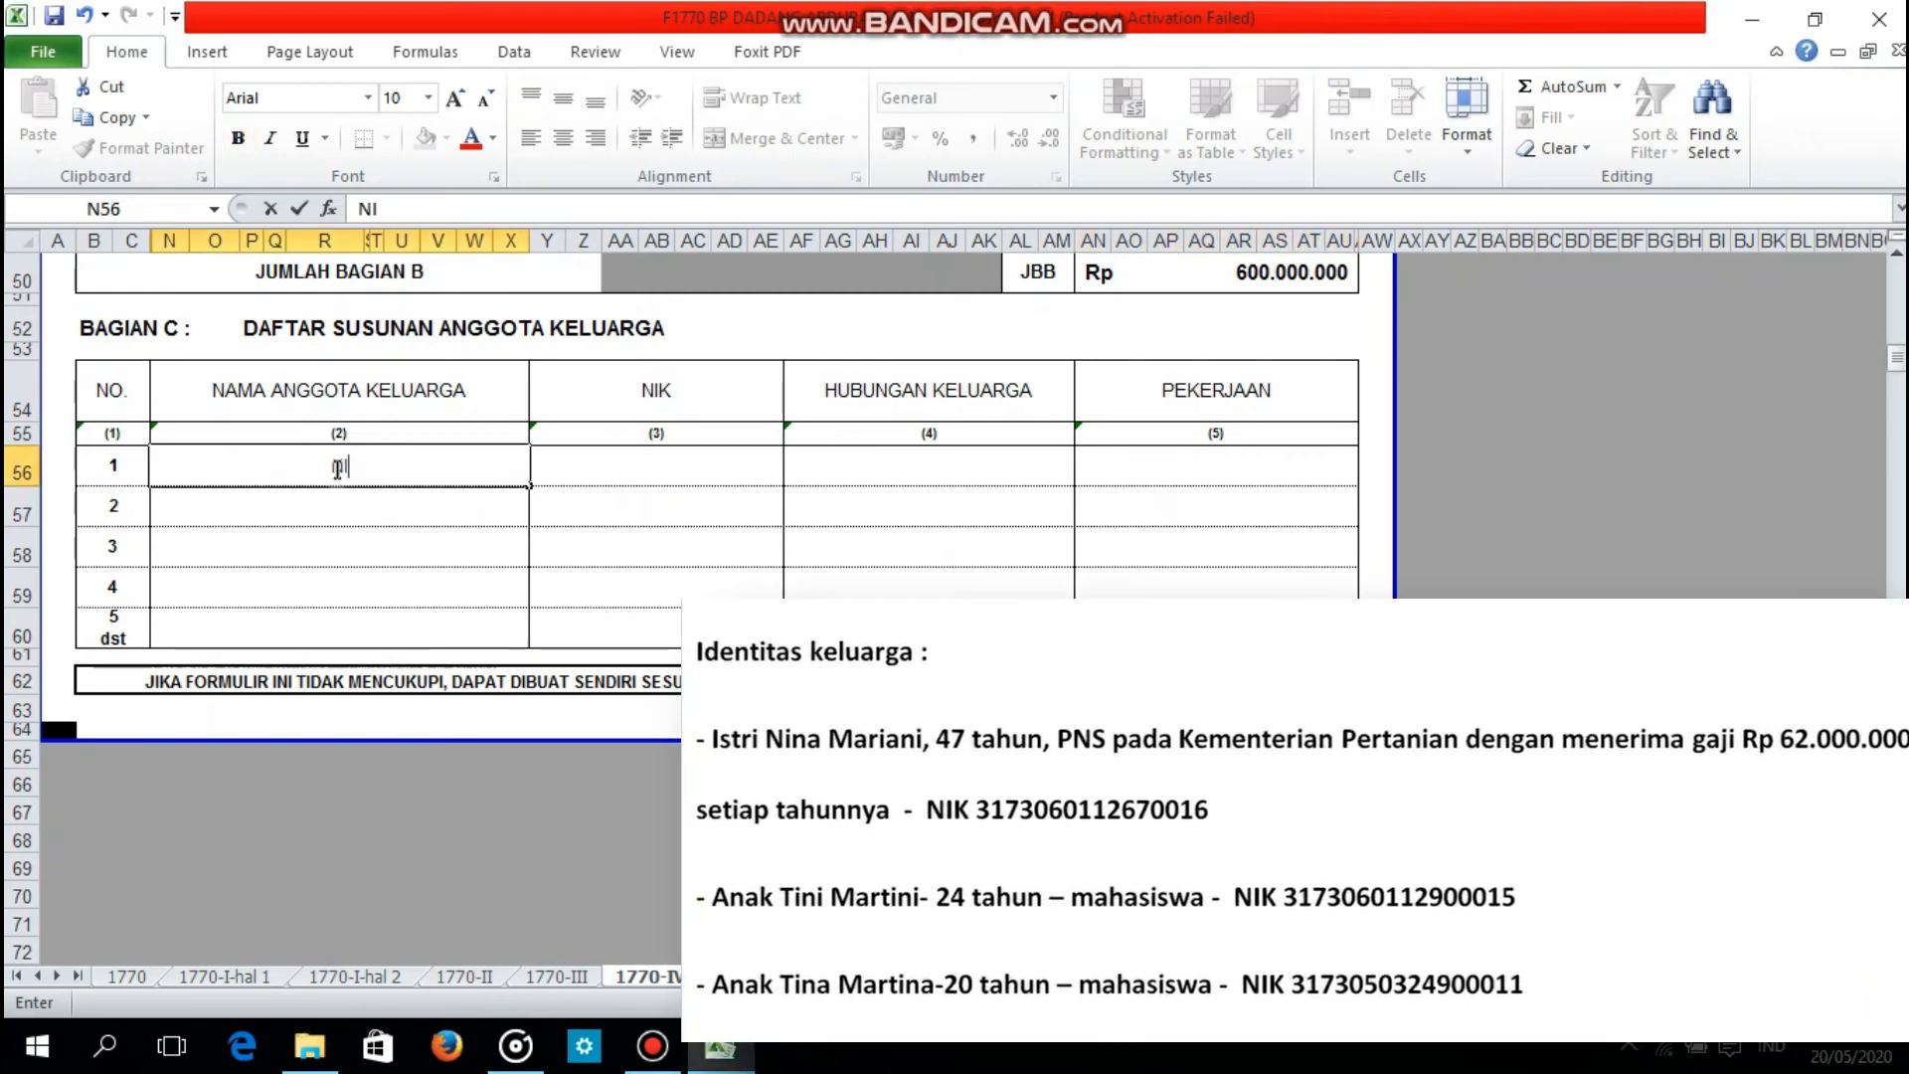
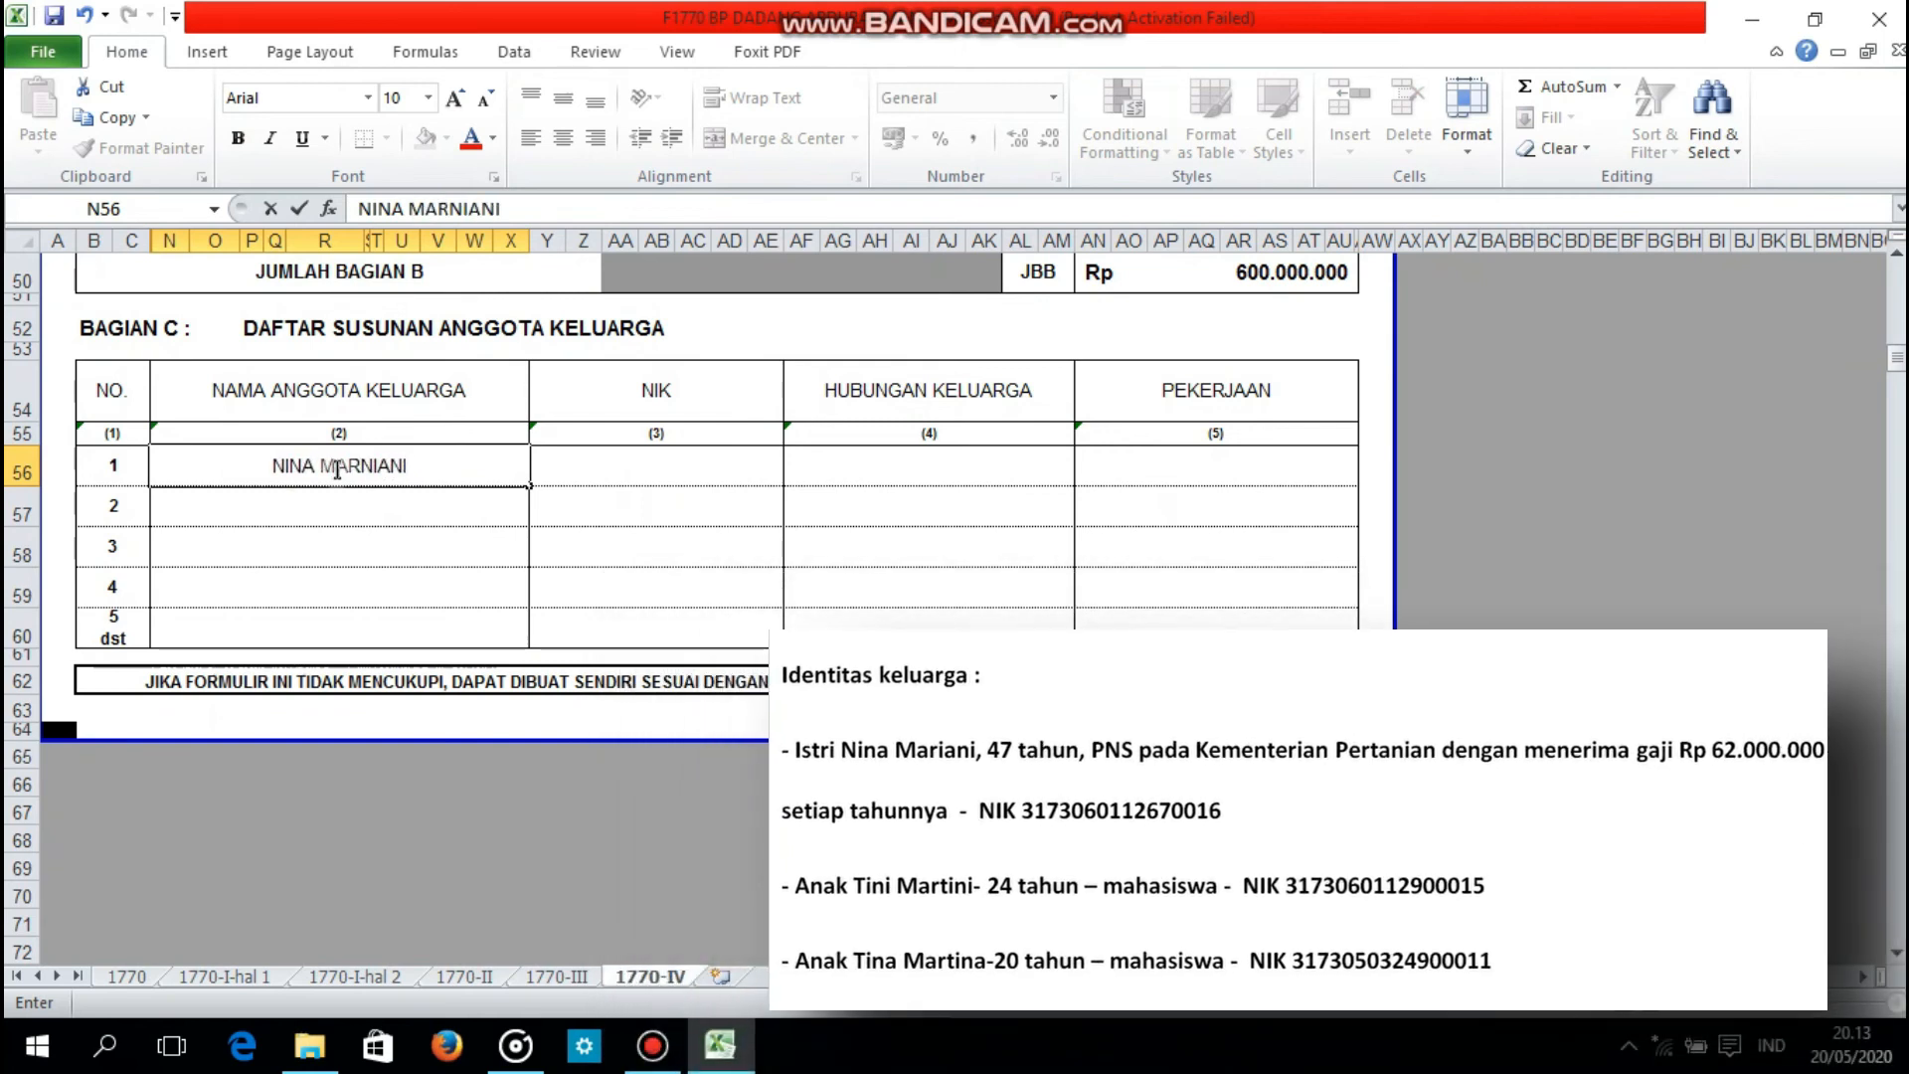
click(586, 455)
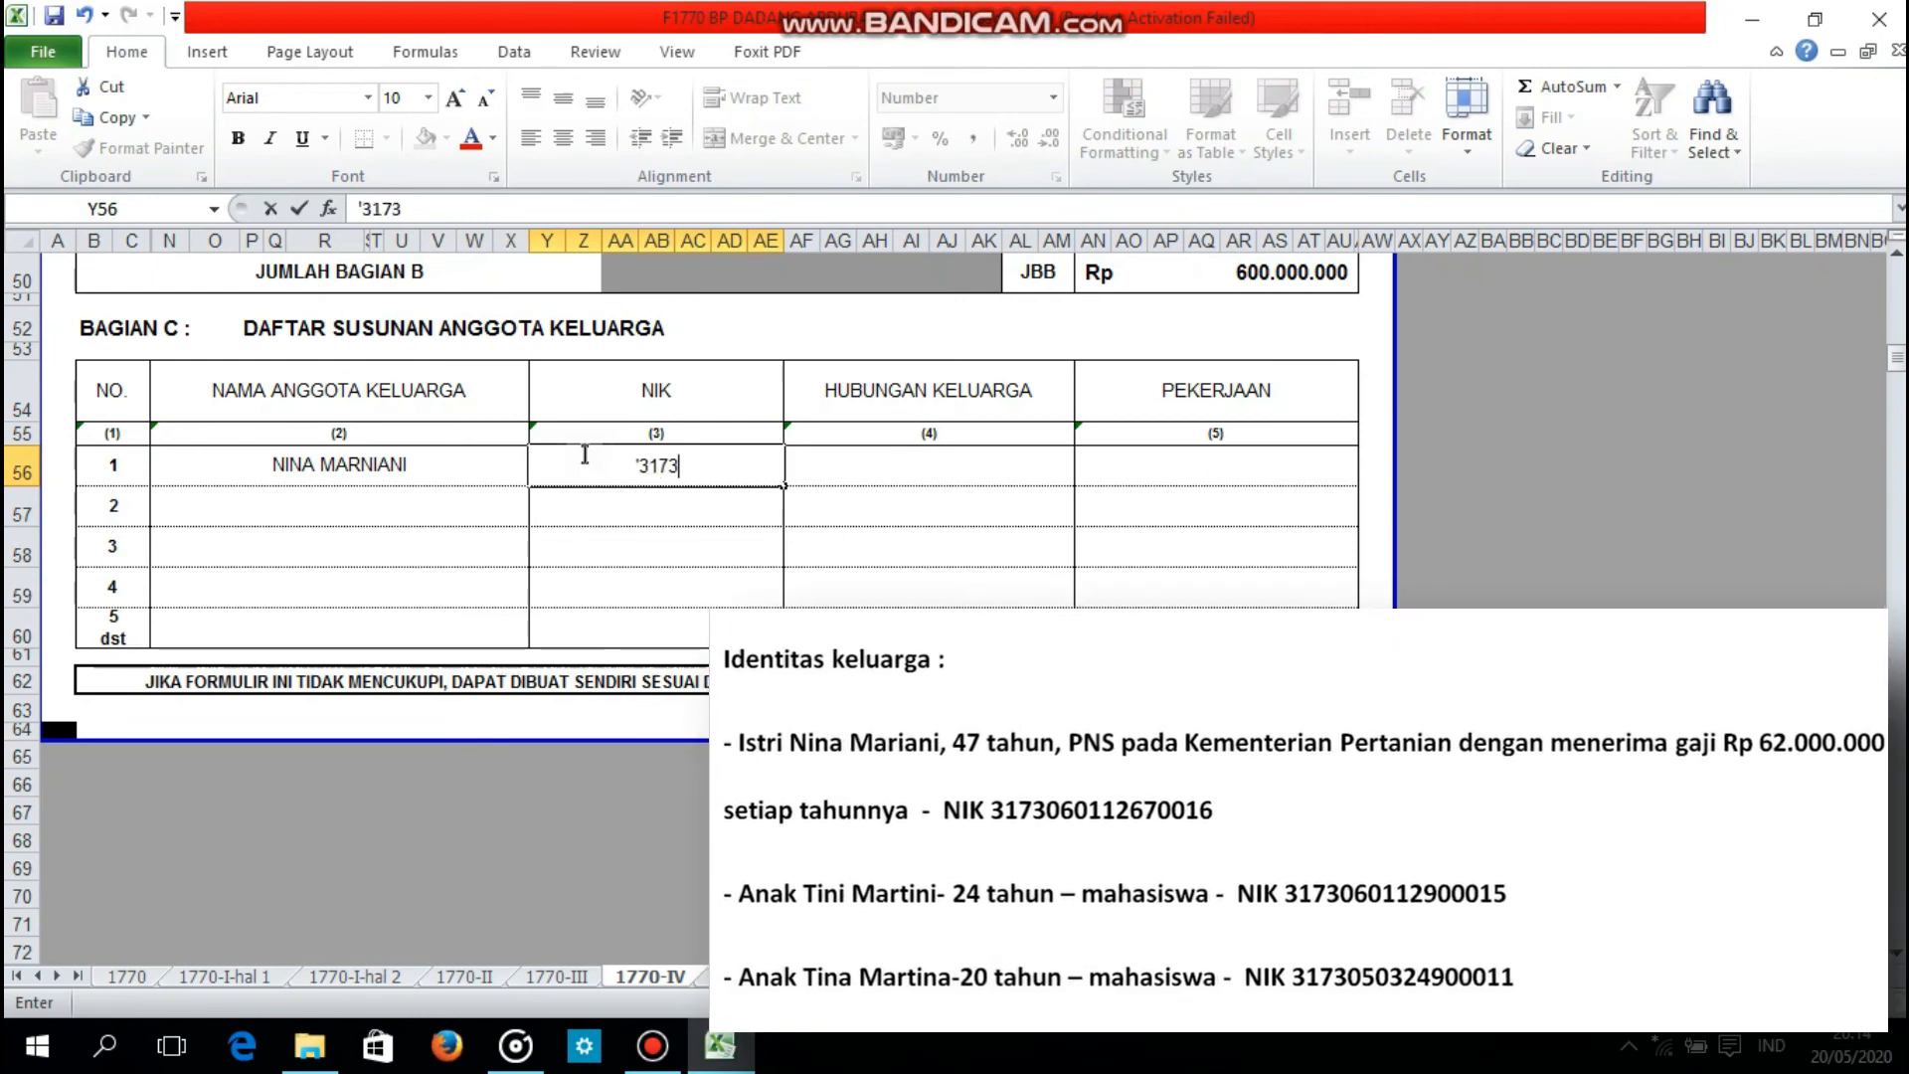
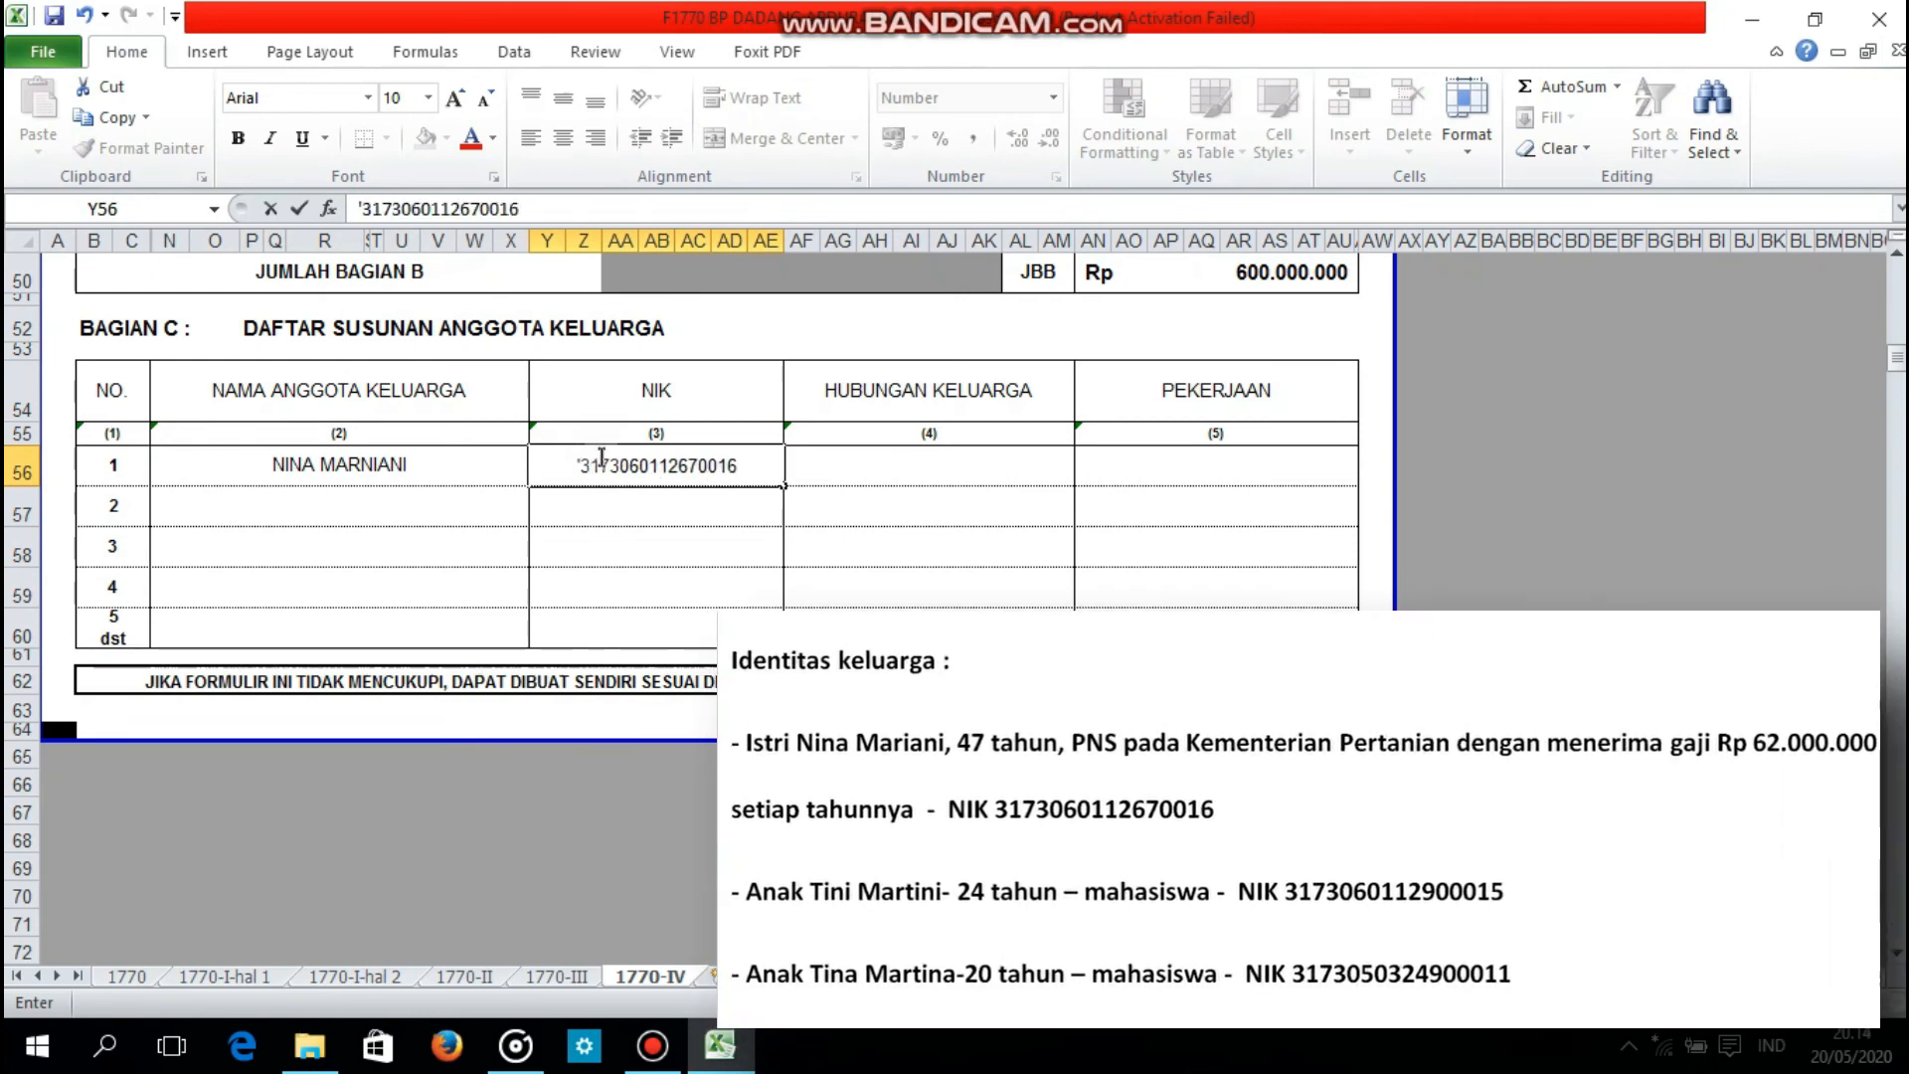
Step: Set the family relationship in row 1 of Bagian C to ISTRI and the occupation to PNS
click(865, 465)
text(IST)
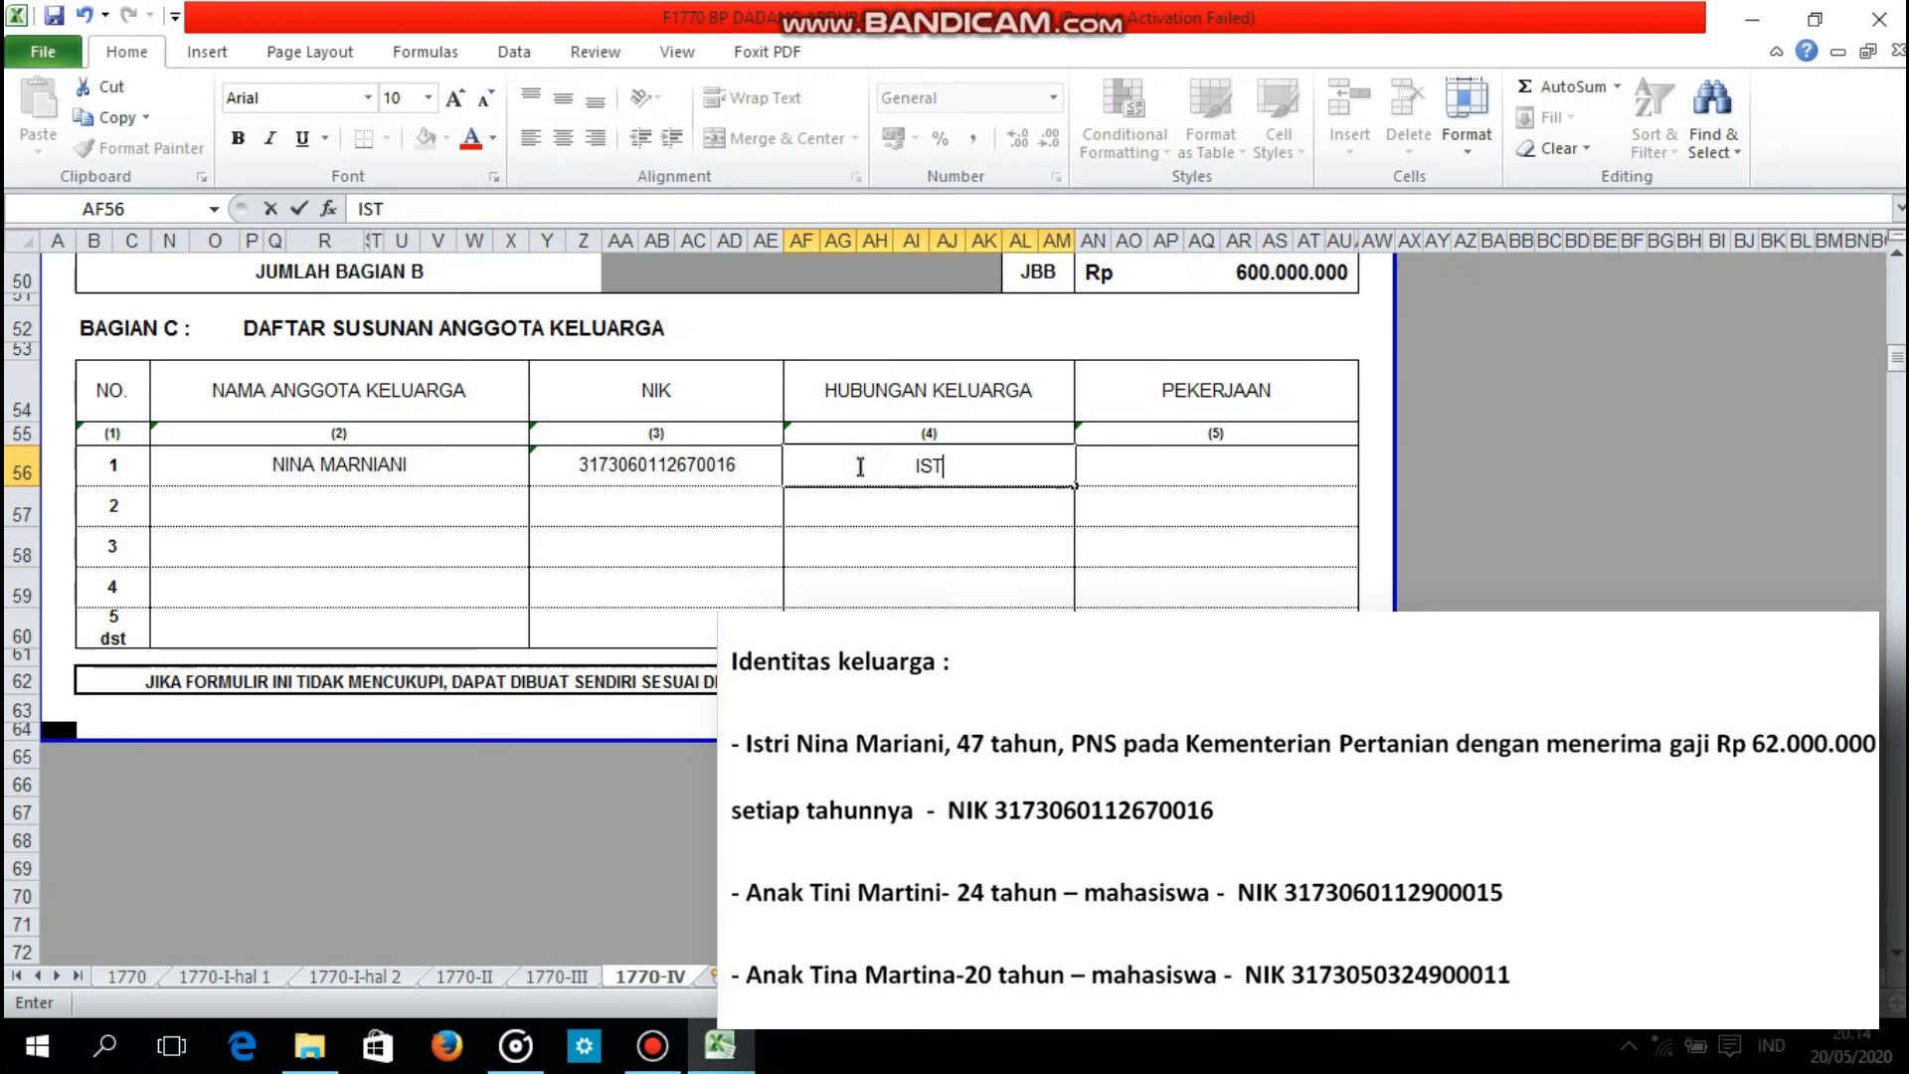
key(Tab)
text(PN)
Step: Enter the first child's full name and NIK, stored as text, in row 2 of Bagian C
click(436, 504)
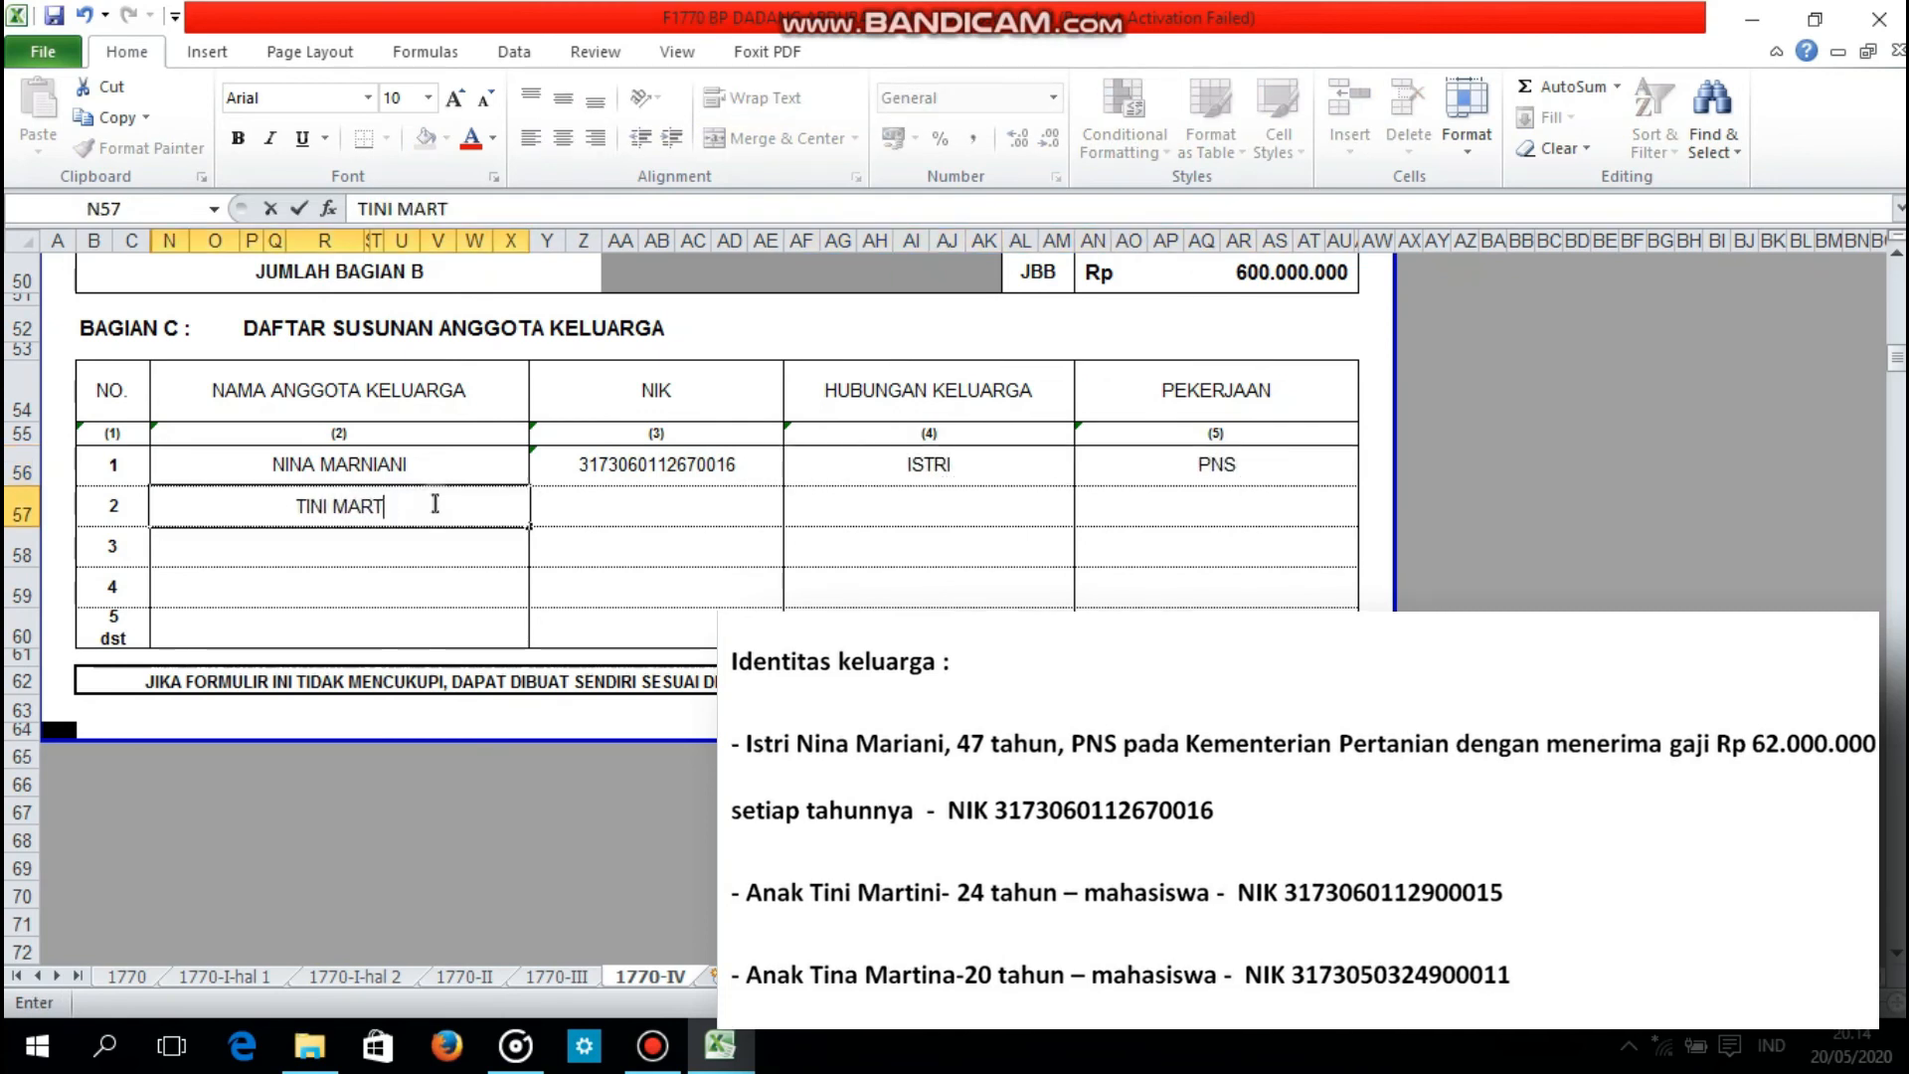
key(Tab)
text(')
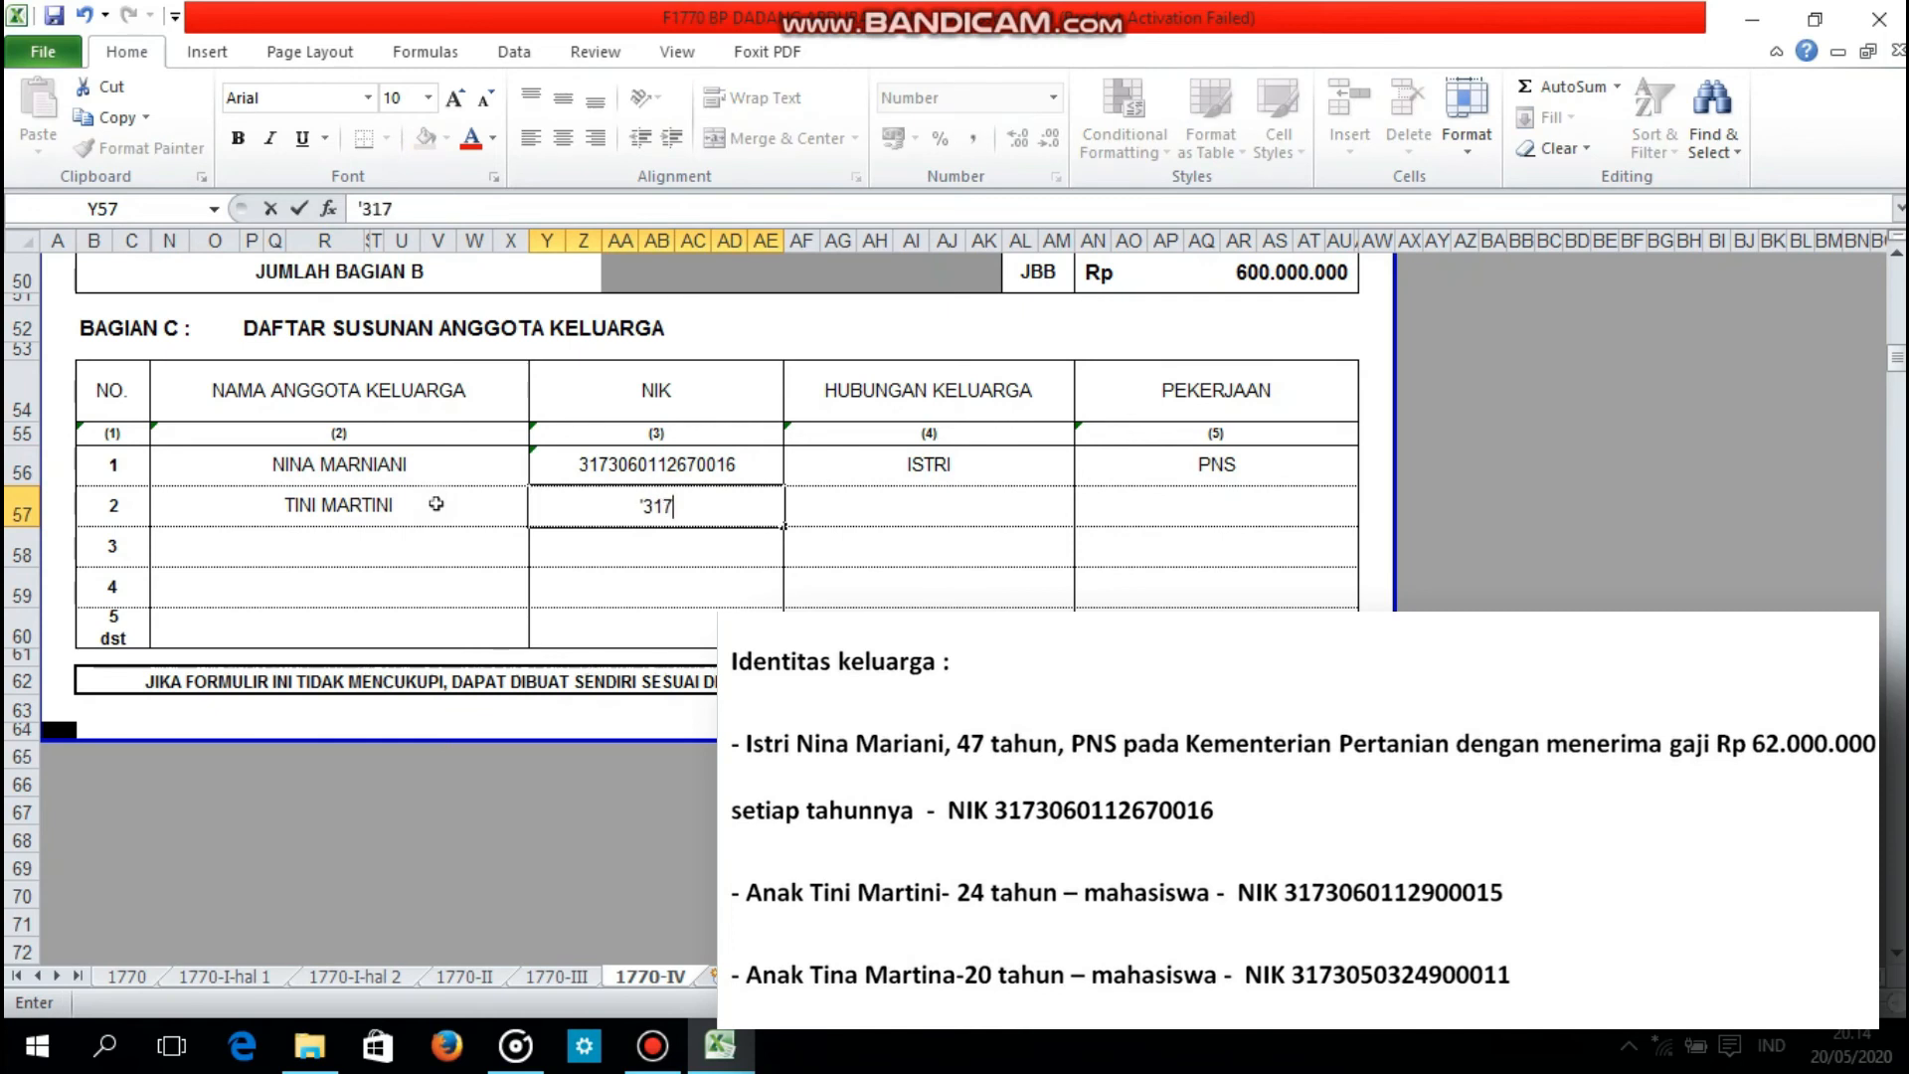
Step: Set the family relationship in row 2 of Bagian C to ANAK and the occupation to MAHASISWA
key(Tab)
text(ANAK)
key(Tab)
text(MAHASI)
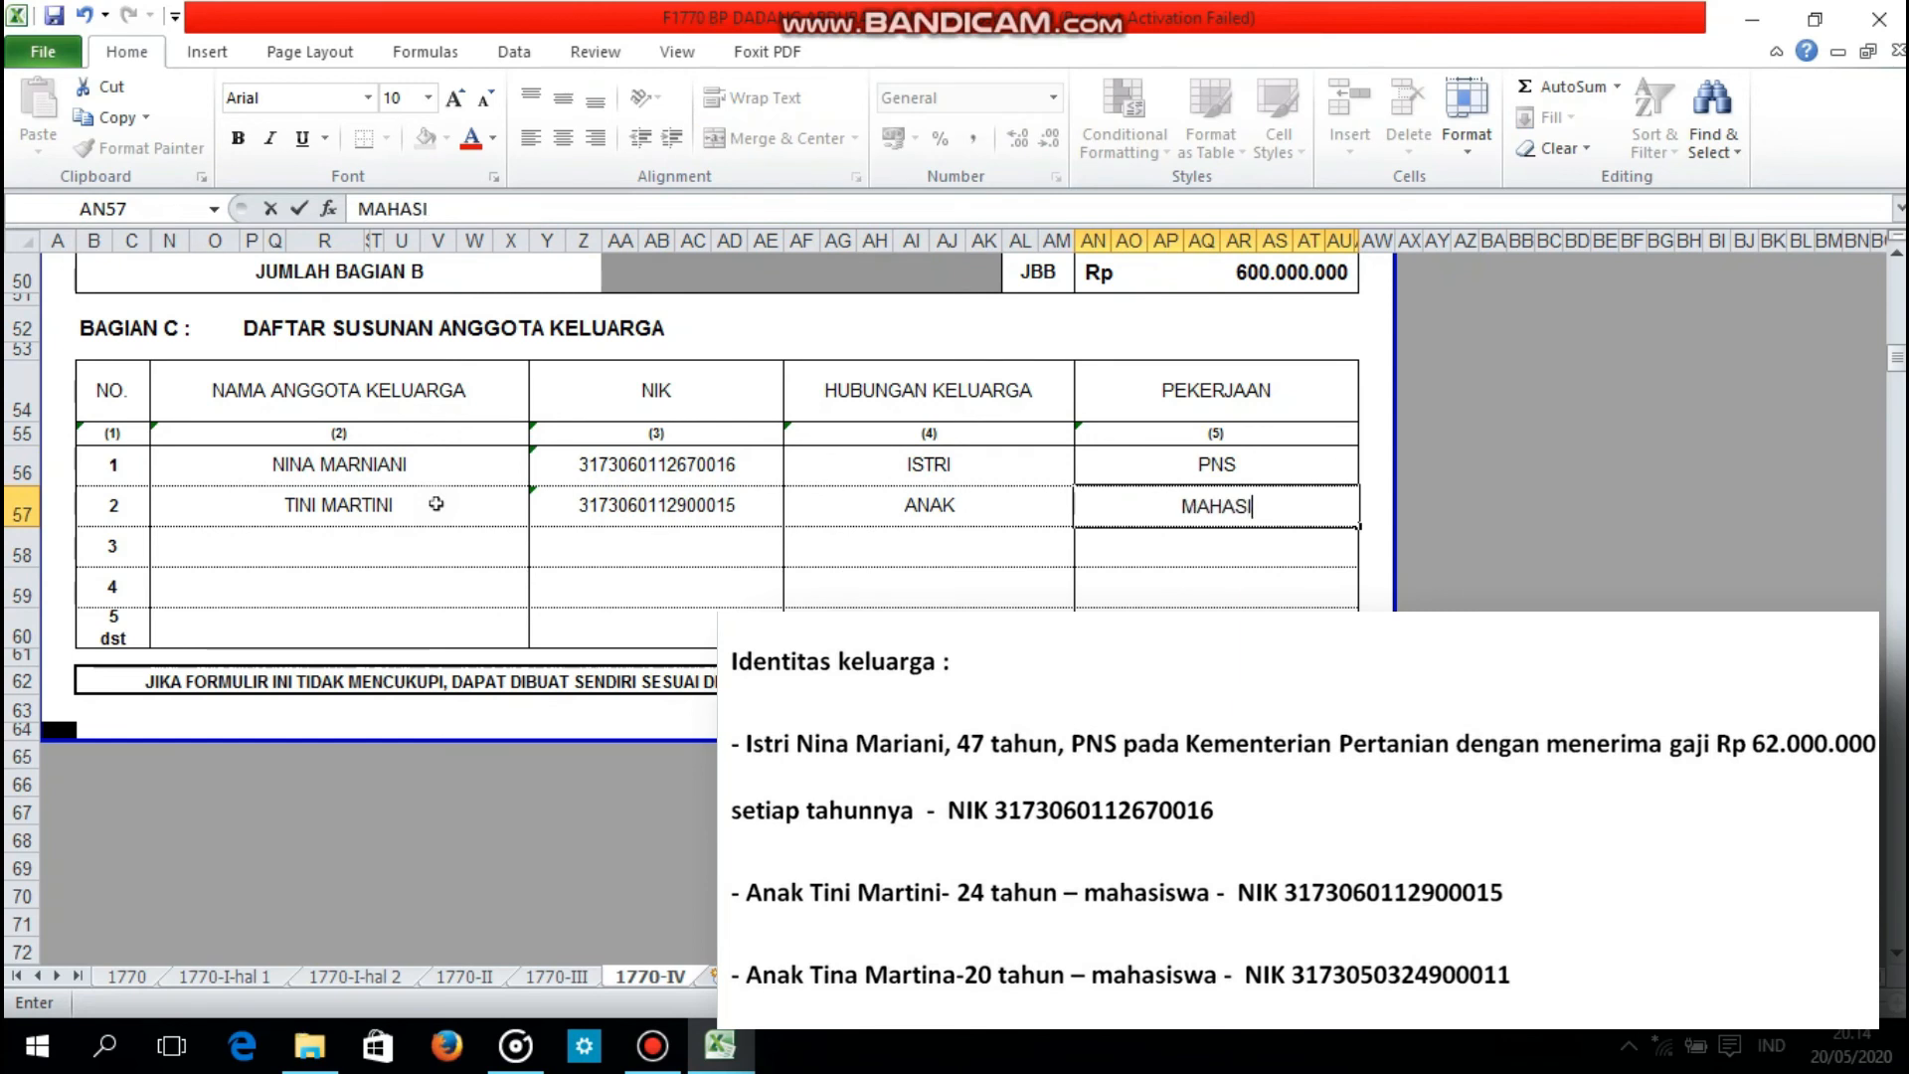
Step: Enter the second child's full name and NIK, stored as text, in row 3 of Bagian C
click(244, 552)
key(Tab)
text(')
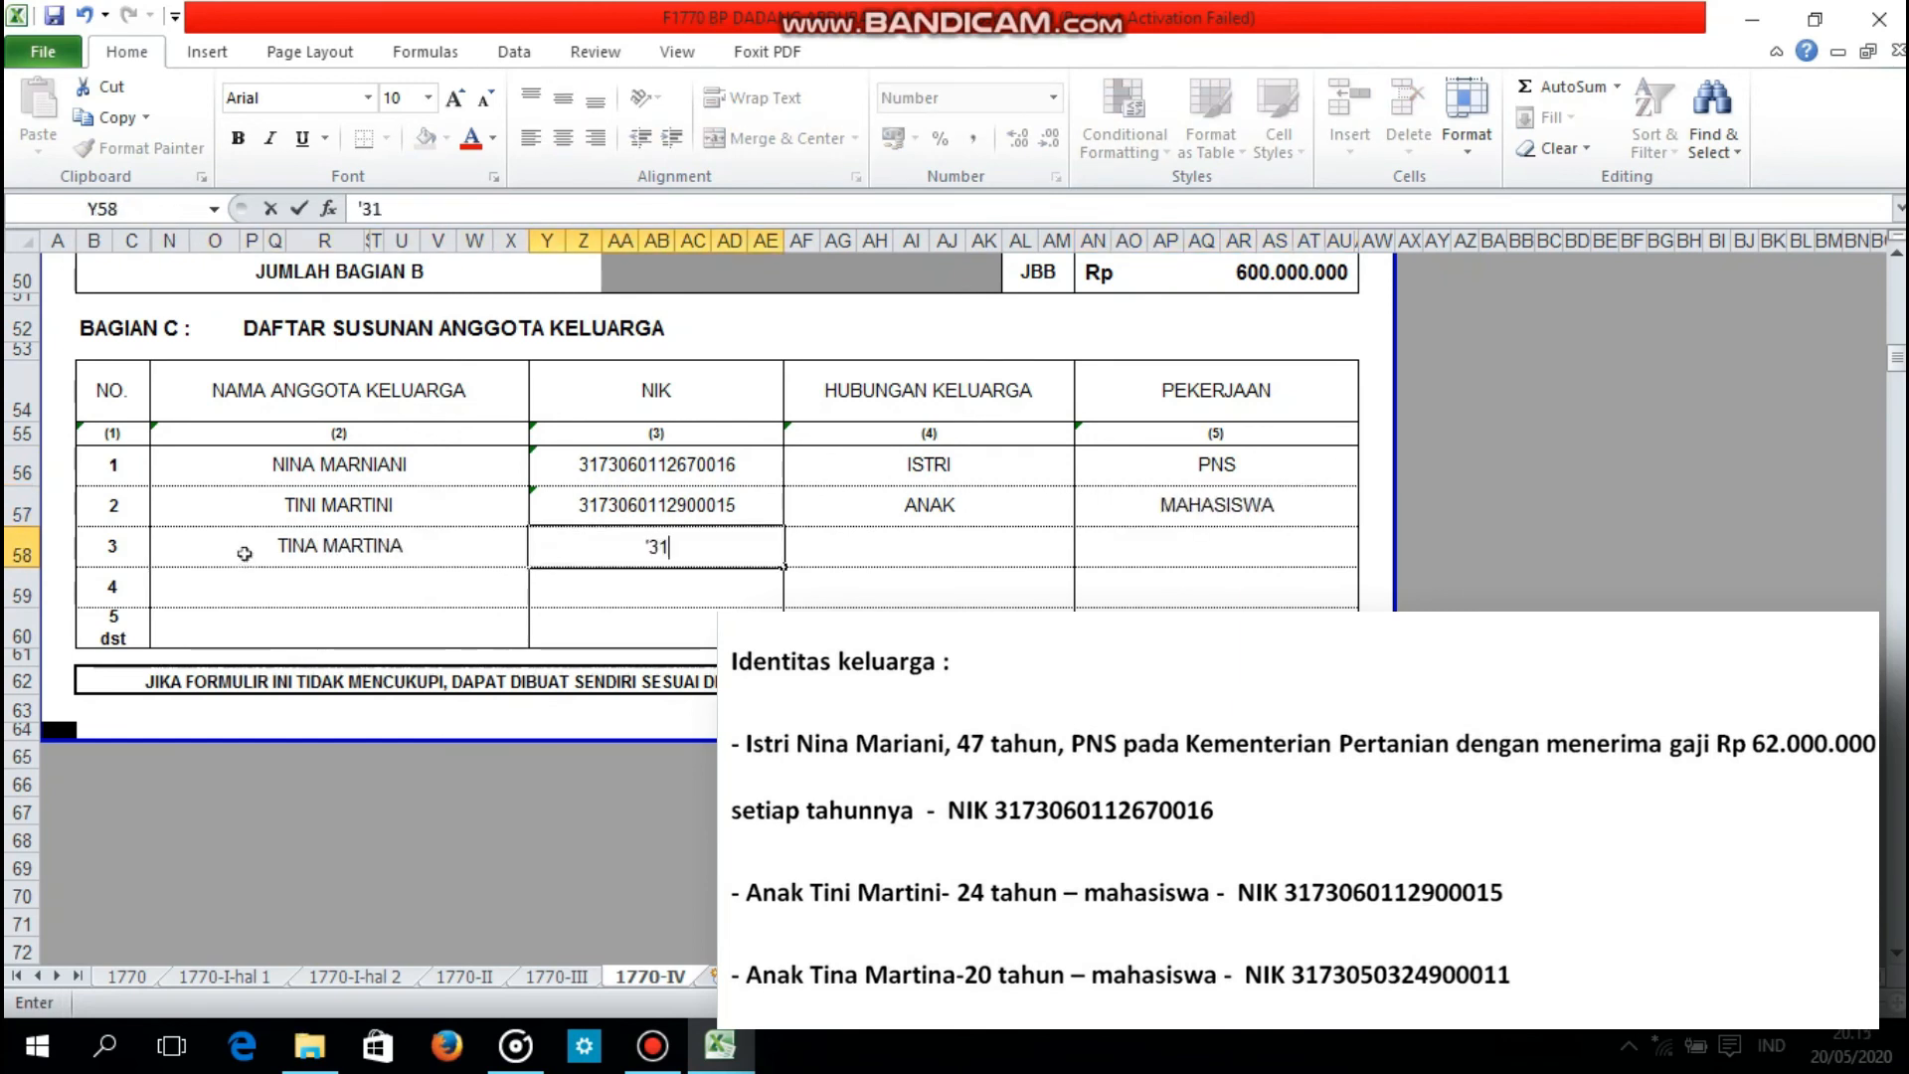
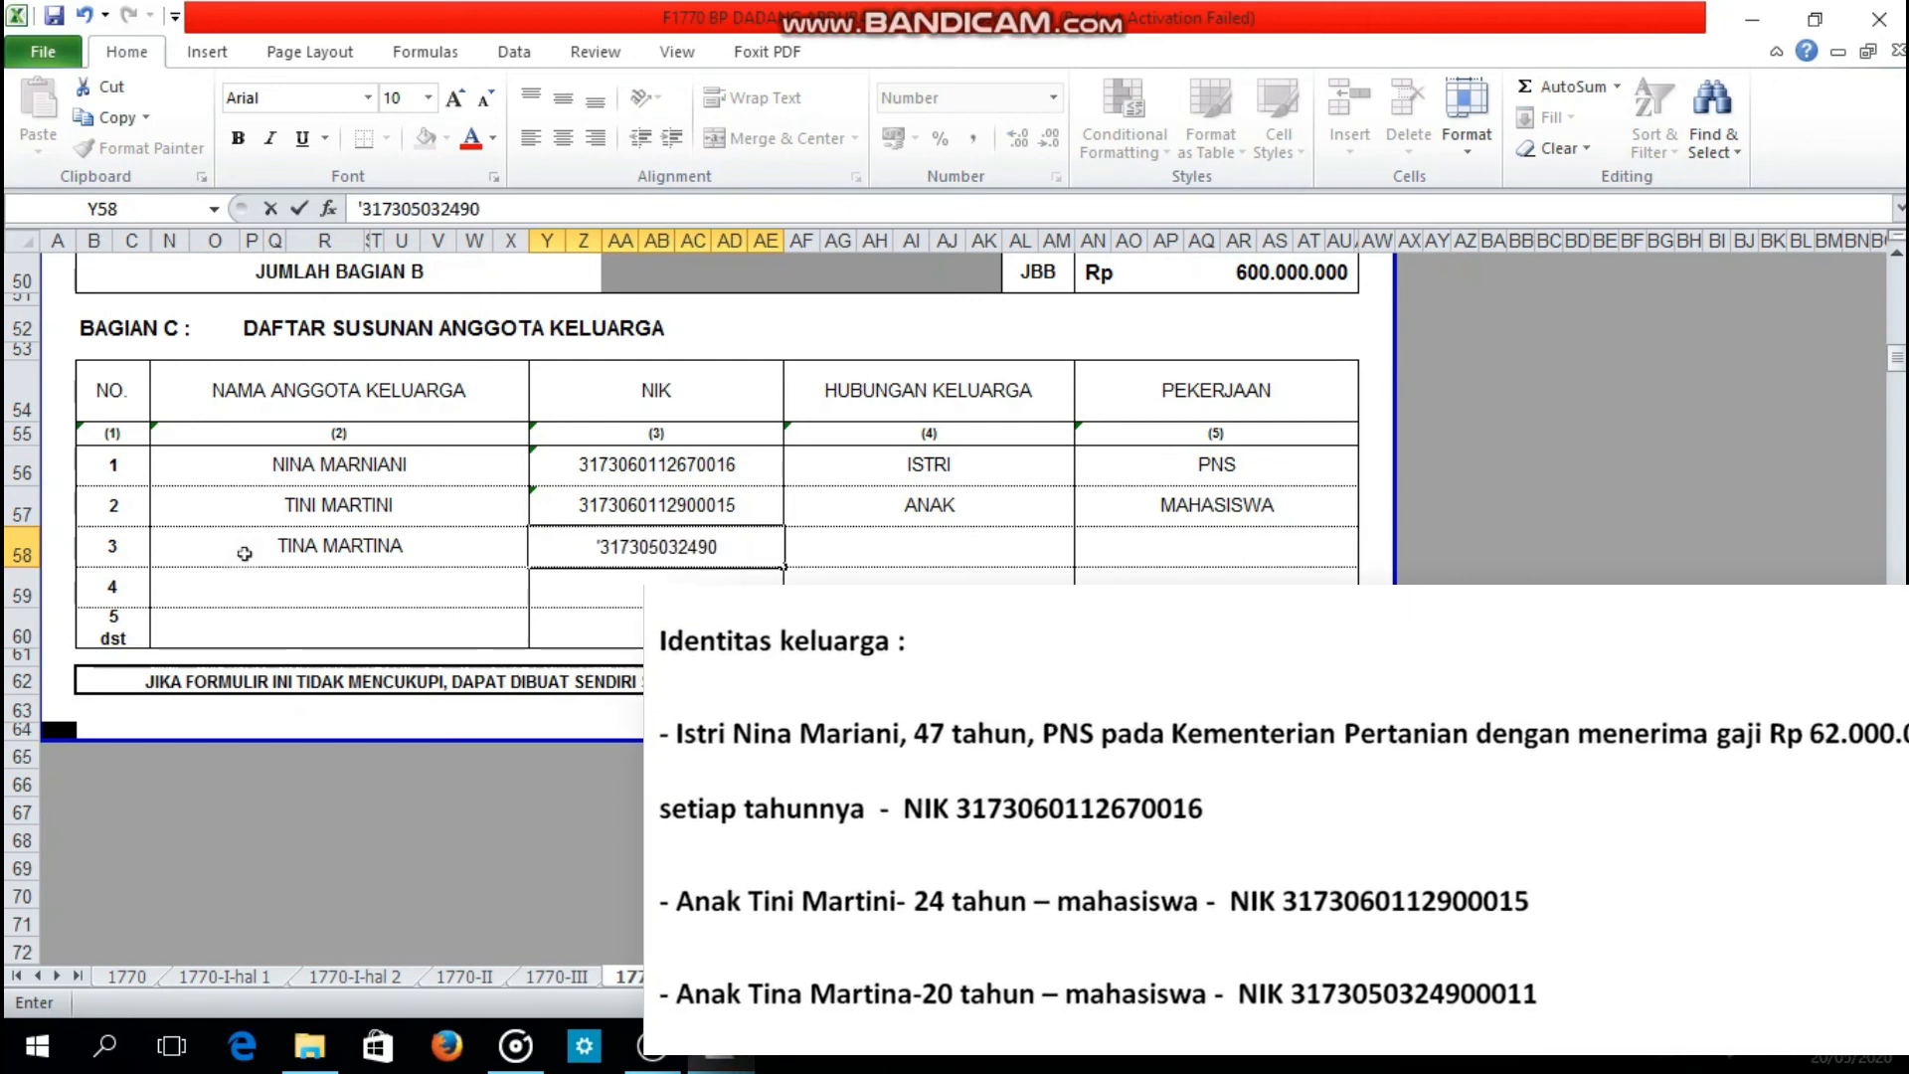
Step: Set the family relationship in row 3 of Bagian C to ANAK and the occupation to MAHASISWA
key(Tab)
text(ANAK)
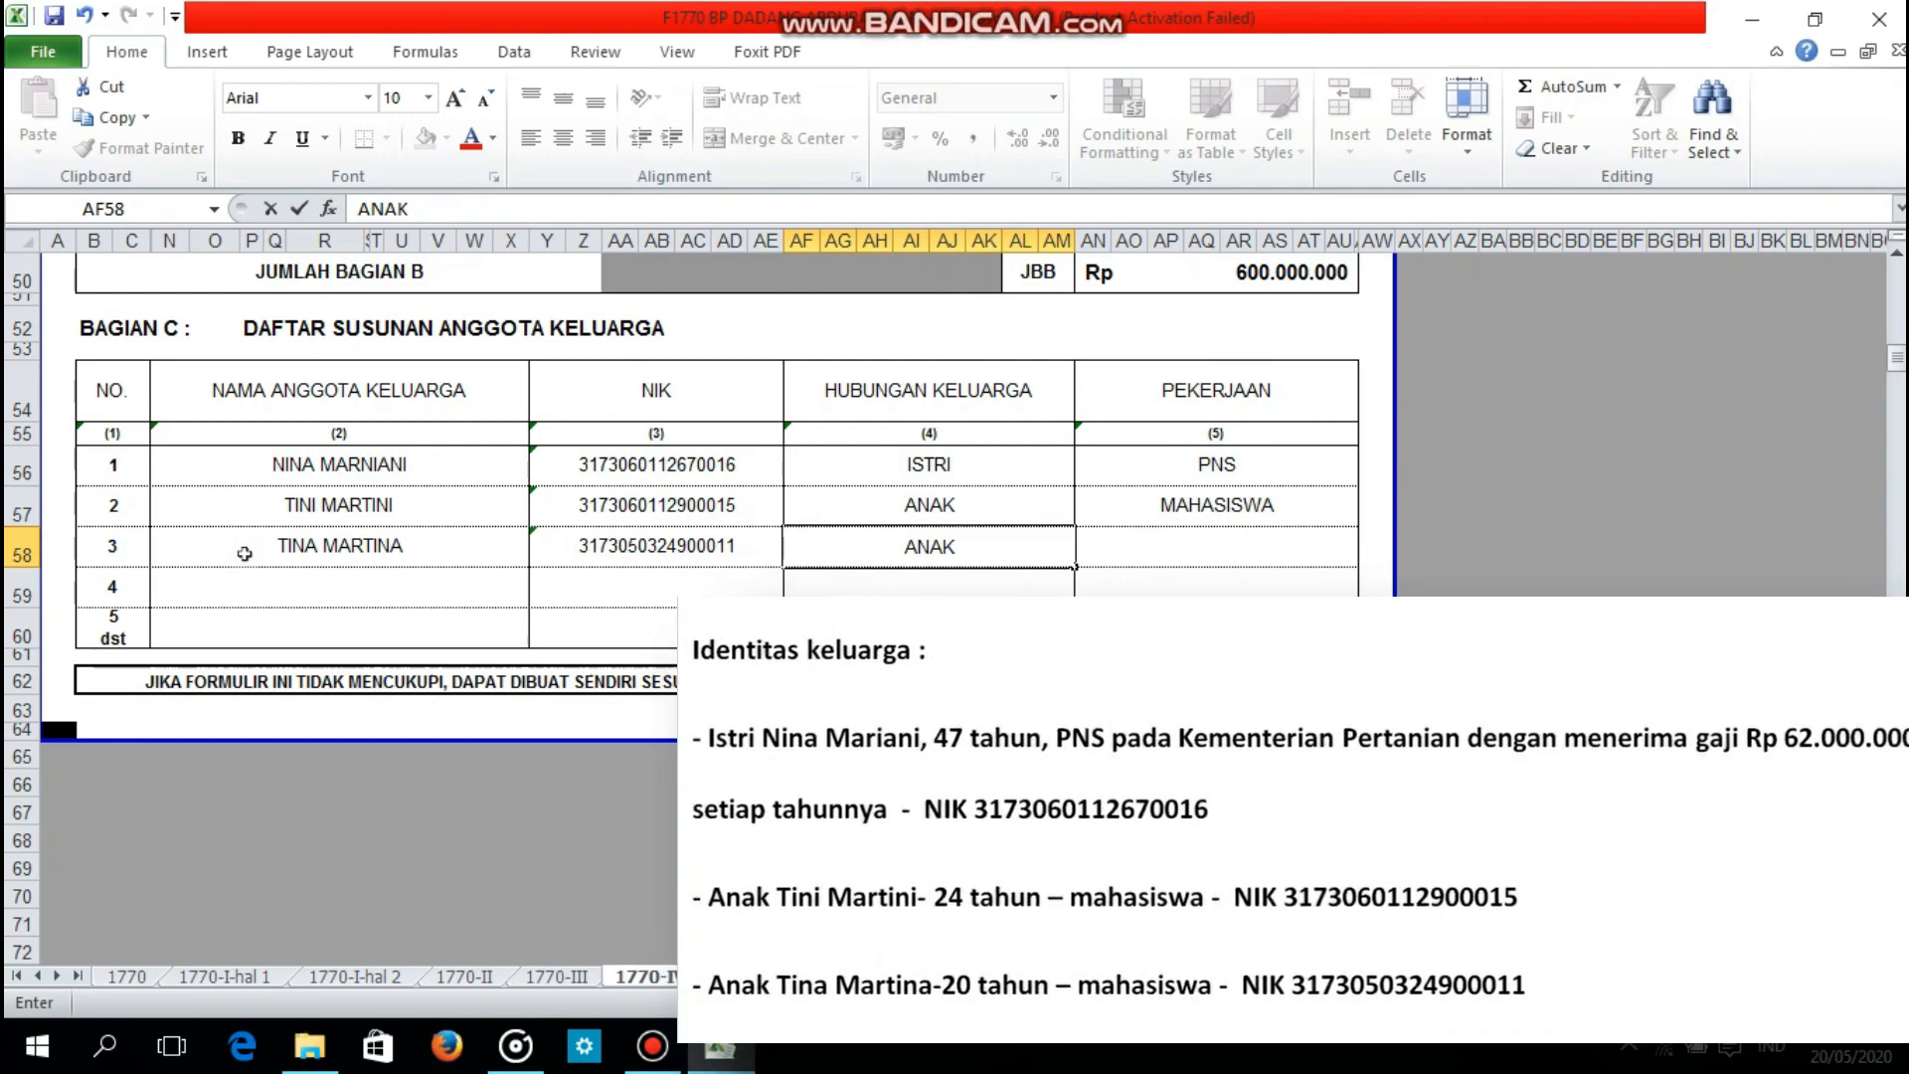
key(Tab)
text(MAHASI)
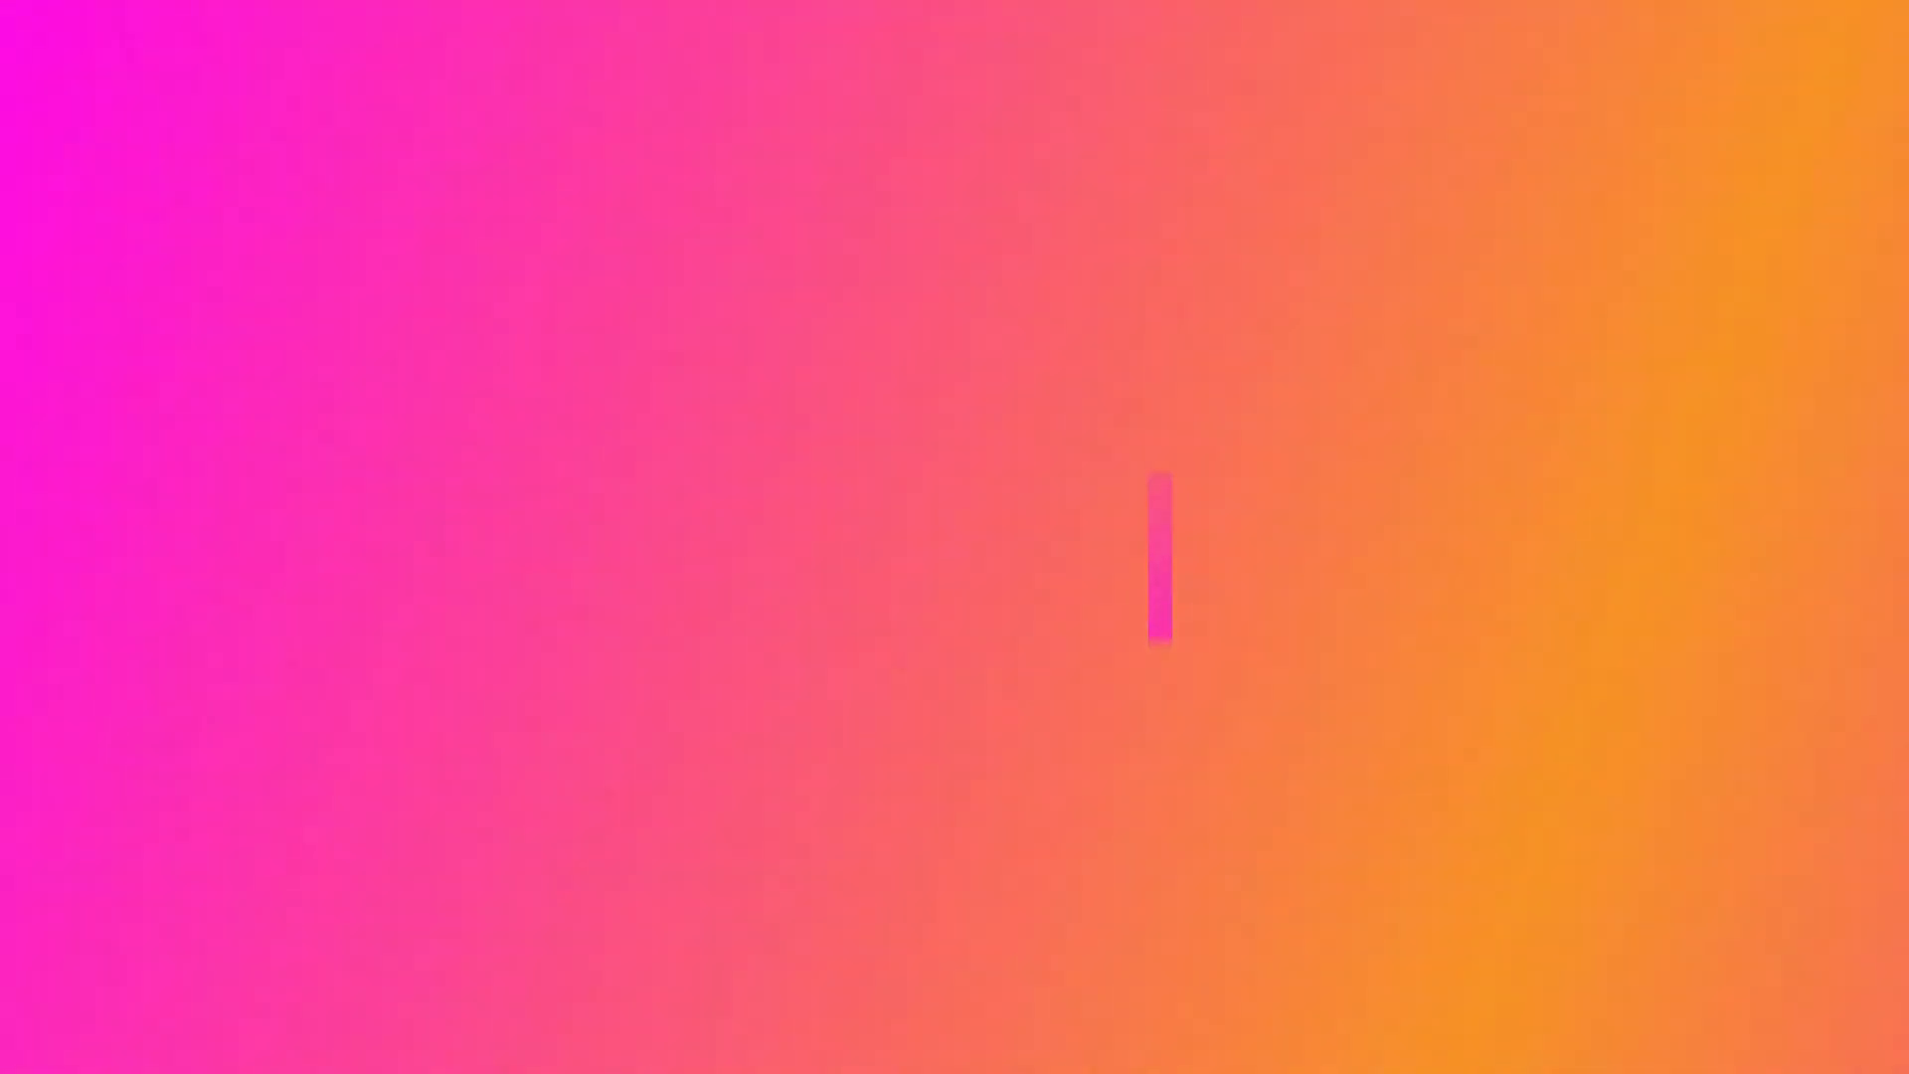